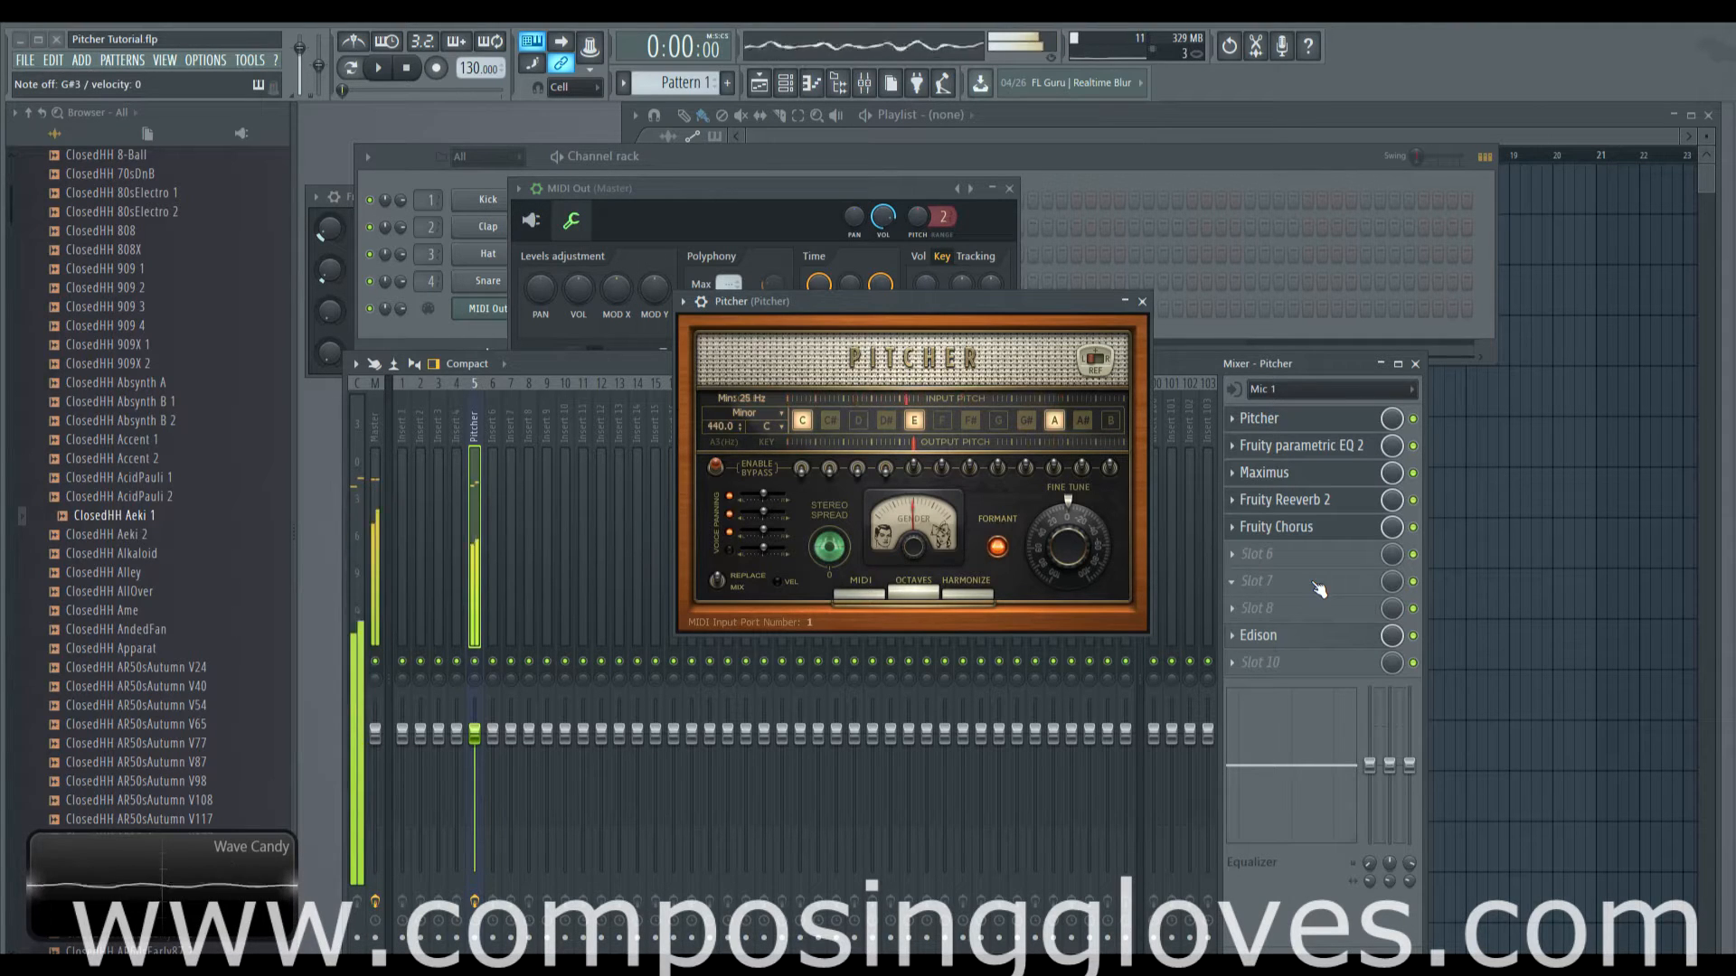
Bypass Pitcher, Fruity parametric EQ 2, Maximus, Fruity Reeverb 2 and Fruity Chorus on the Pitcher mixer track
{"action": "left_click", "coordinate": [1413, 419]}
{"action": "left_click", "coordinate": [1413, 446]}
{"action": "left_click", "coordinate": [1413, 473]}
{"action": "left_click", "coordinate": [1413, 500]}
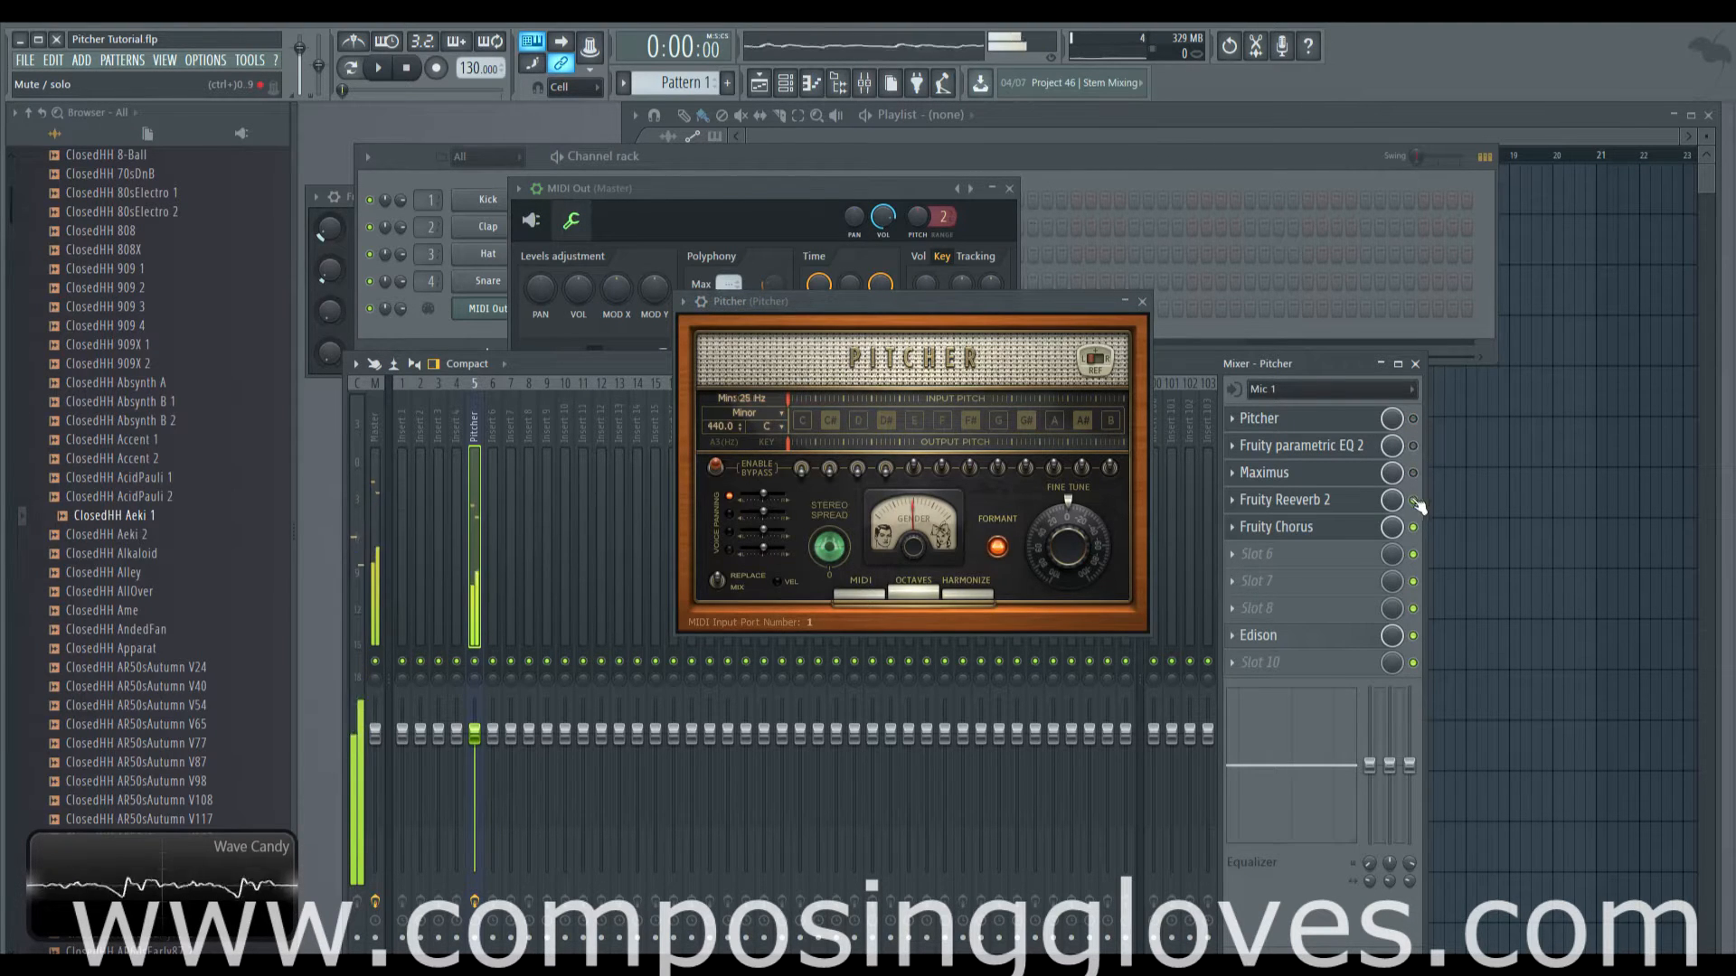
{"action": "left_click", "coordinate": [1413, 527]}
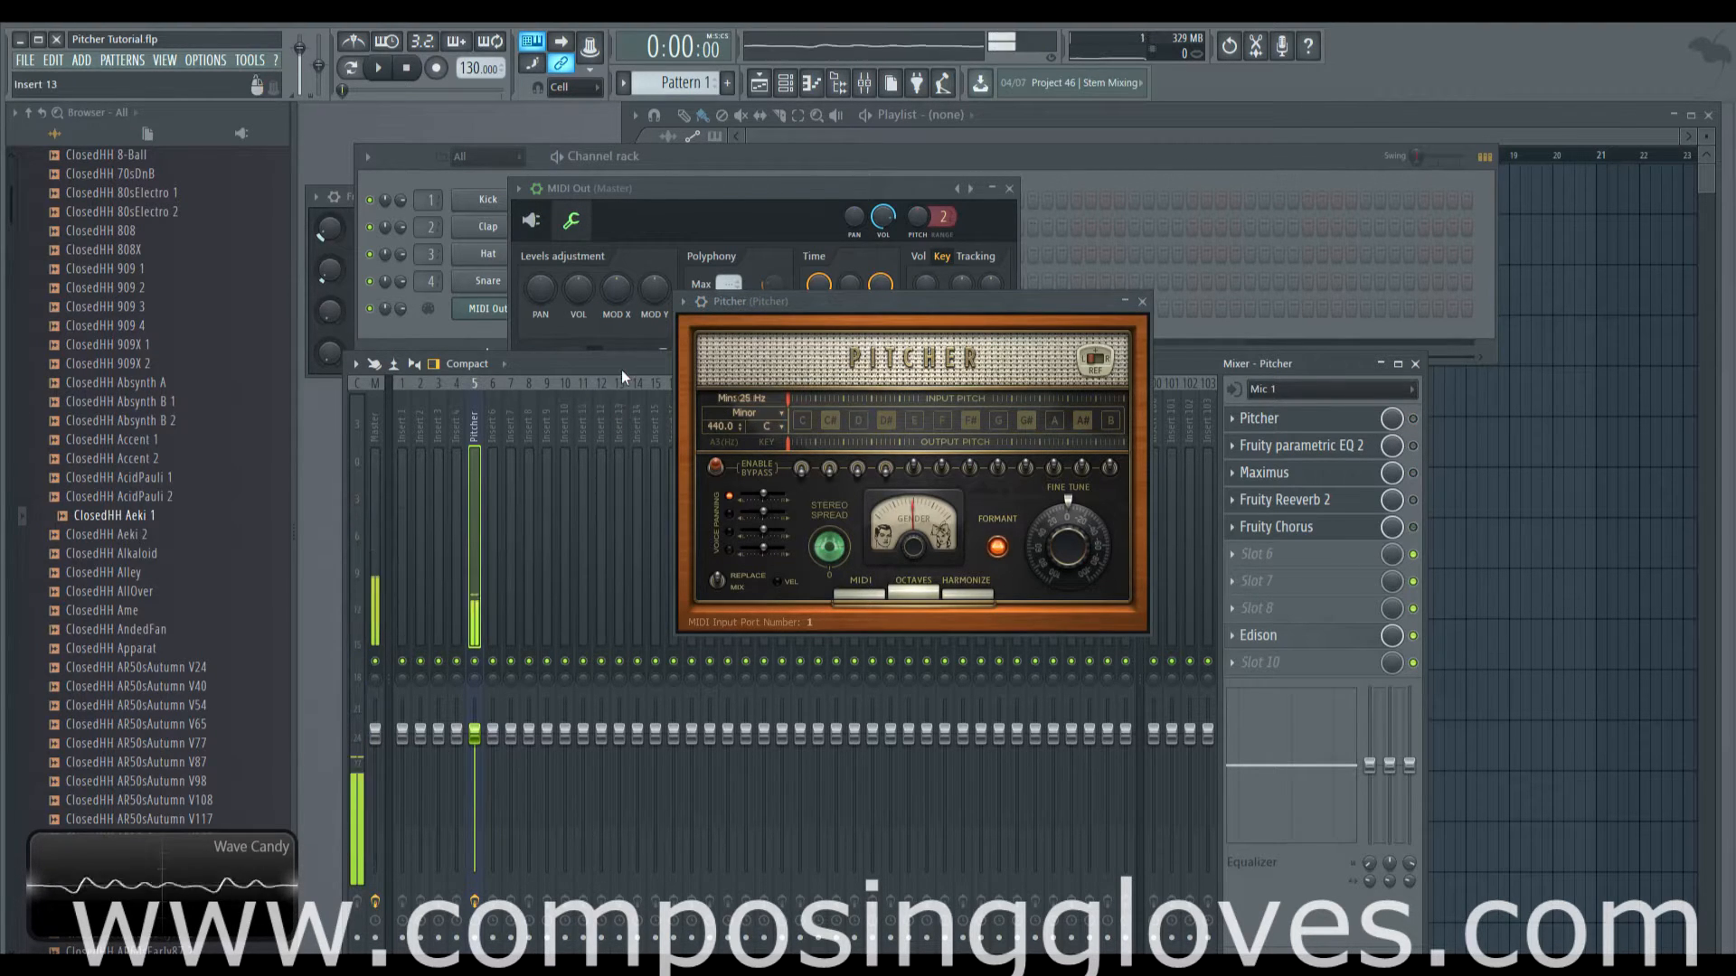
Raise the mixer window and set the Pitcher track's audio input to (none)
{"action": "left_click_drag", "start_coordinate": [626, 367], "coordinate": [651, 247]}
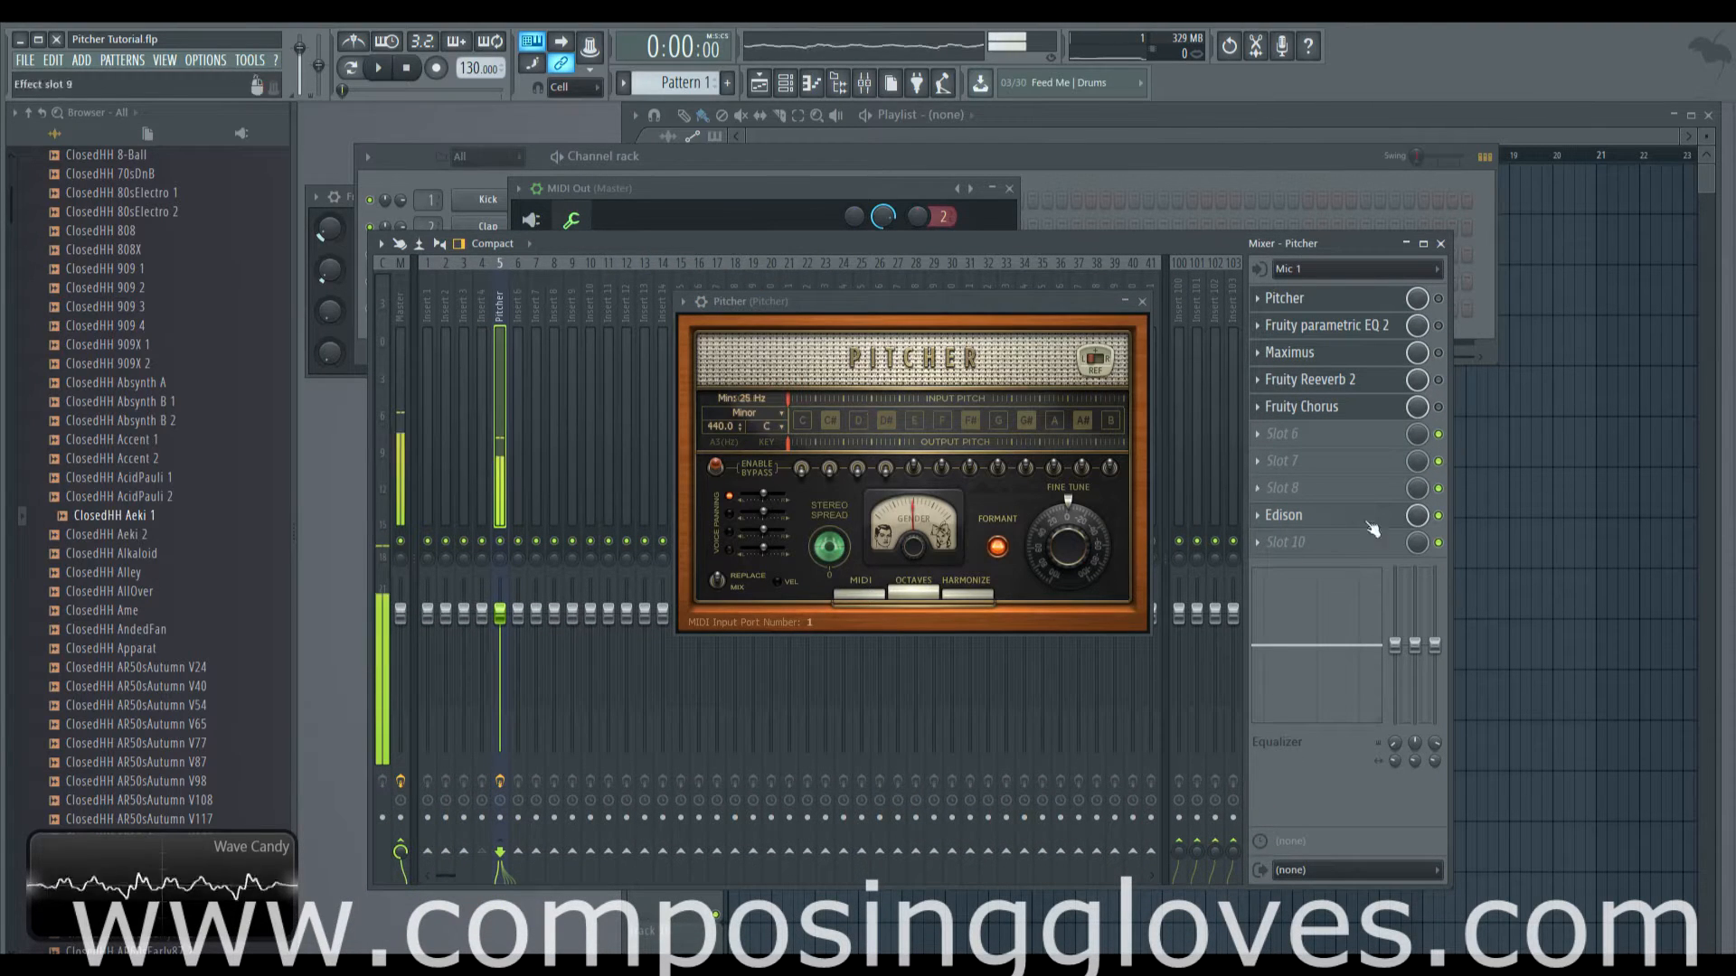
{"action": "left_click", "coordinate": [1374, 268]}
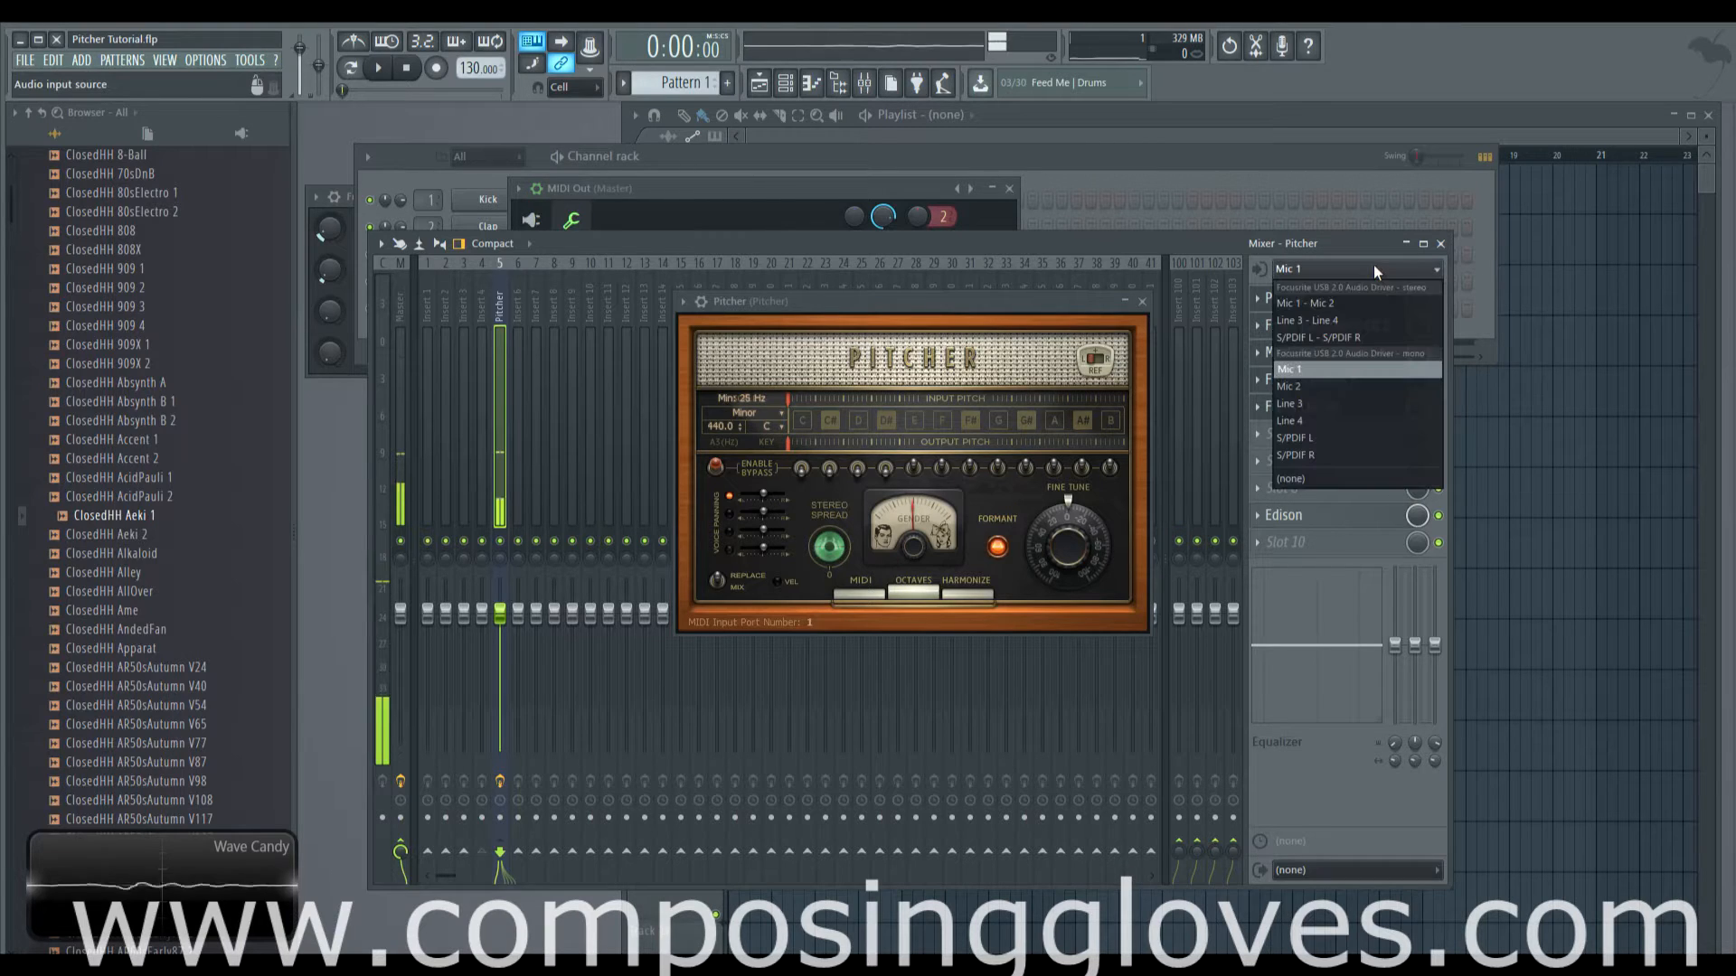
{"action": "left_click", "coordinate": [1358, 480]}
Rearrange the mixer, Pitcher and Channel rack windows so the MIDI Out settings window behind them is uncovered
{"action": "left_click_drag", "start_coordinate": [1006, 246], "coordinate": [1059, 183]}
{"action": "left_click_drag", "start_coordinate": [998, 306], "coordinate": [1005, 280]}
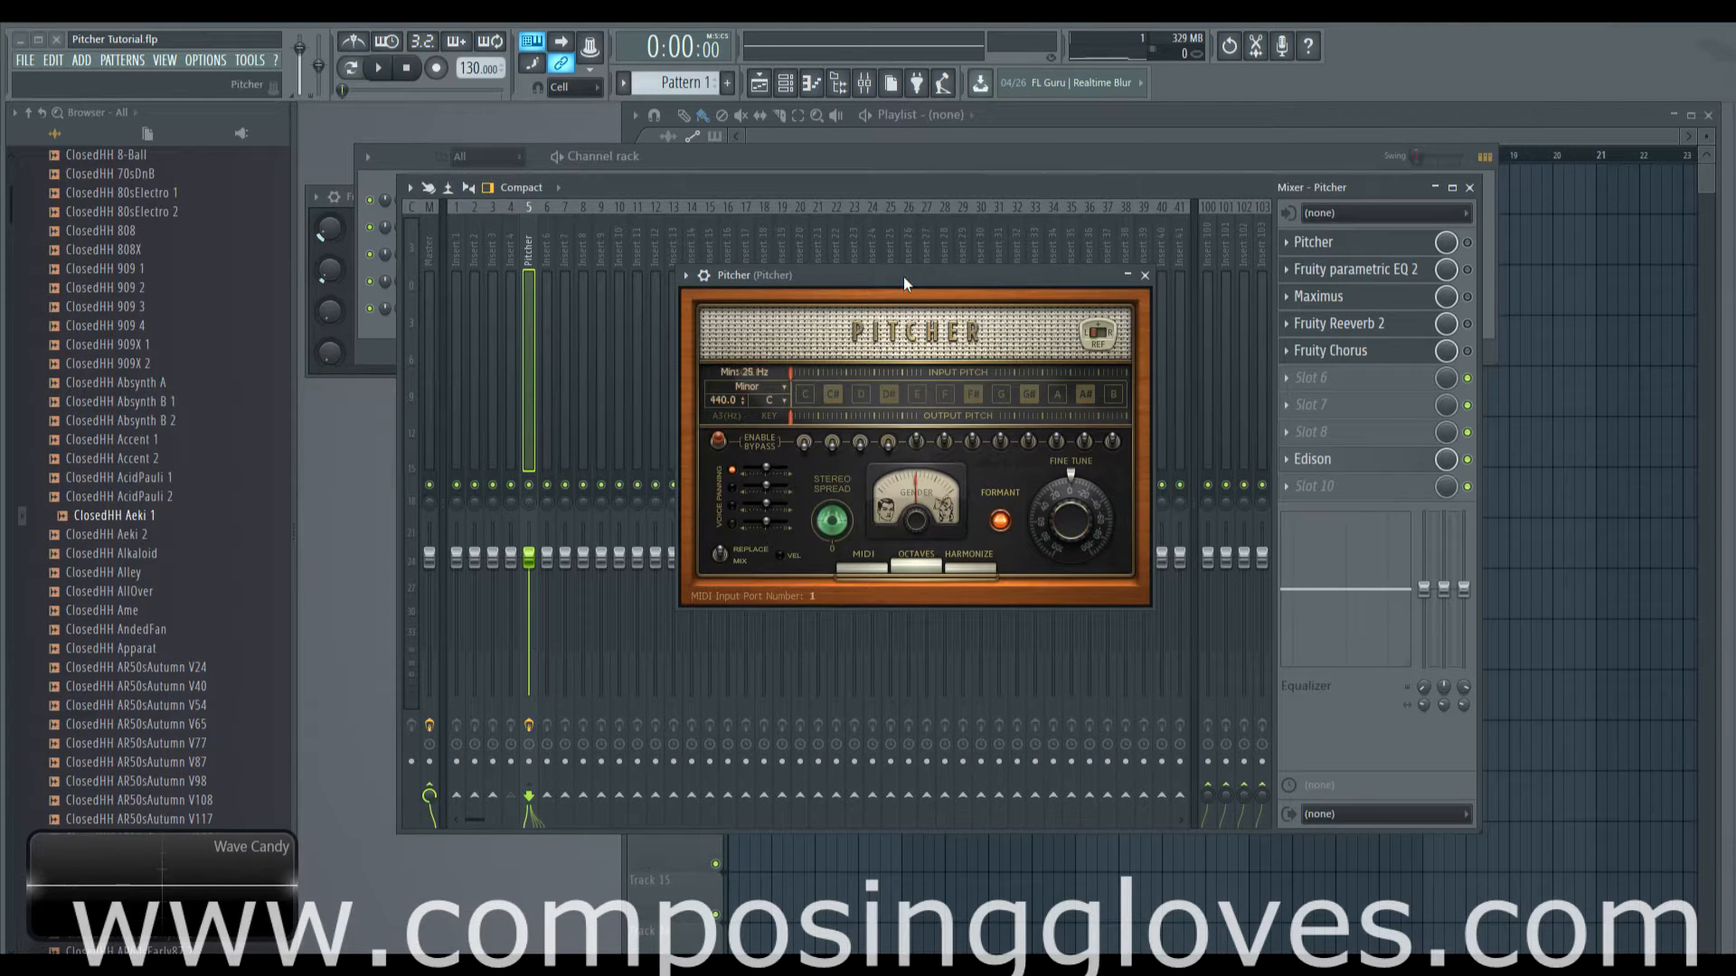
{"action": "left_click_drag", "start_coordinate": [948, 159], "coordinate": [1152, 430]}
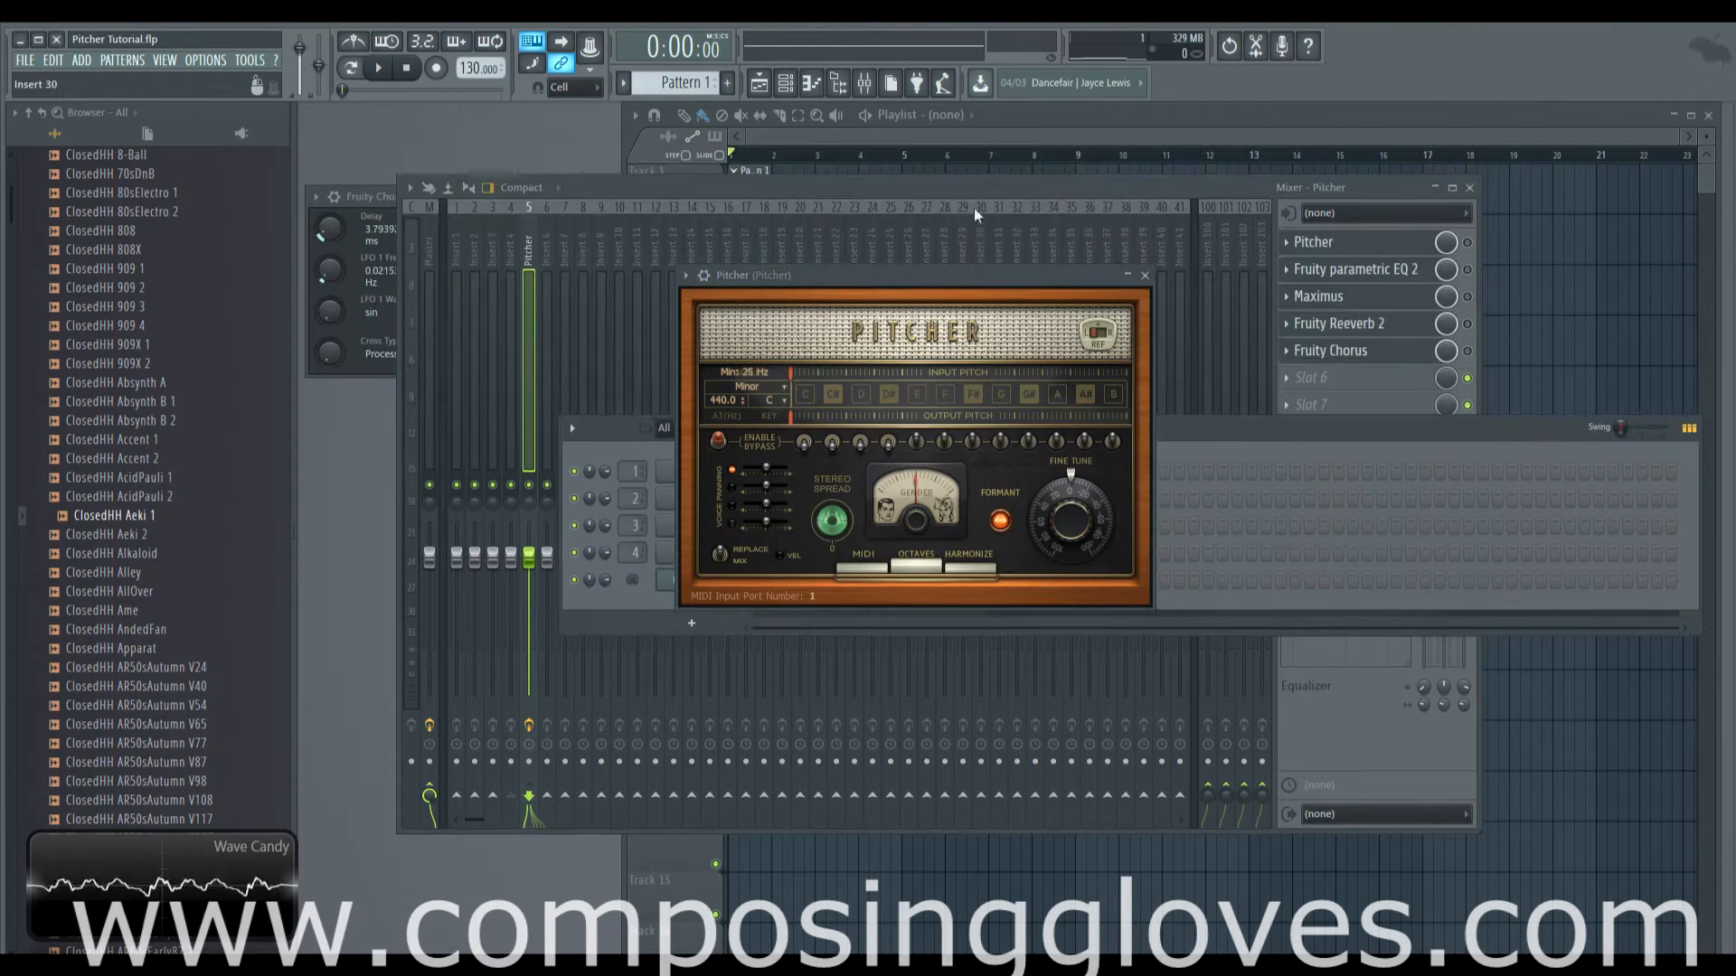
{"action": "left_click_drag", "start_coordinate": [964, 191], "coordinate": [1067, 425]}
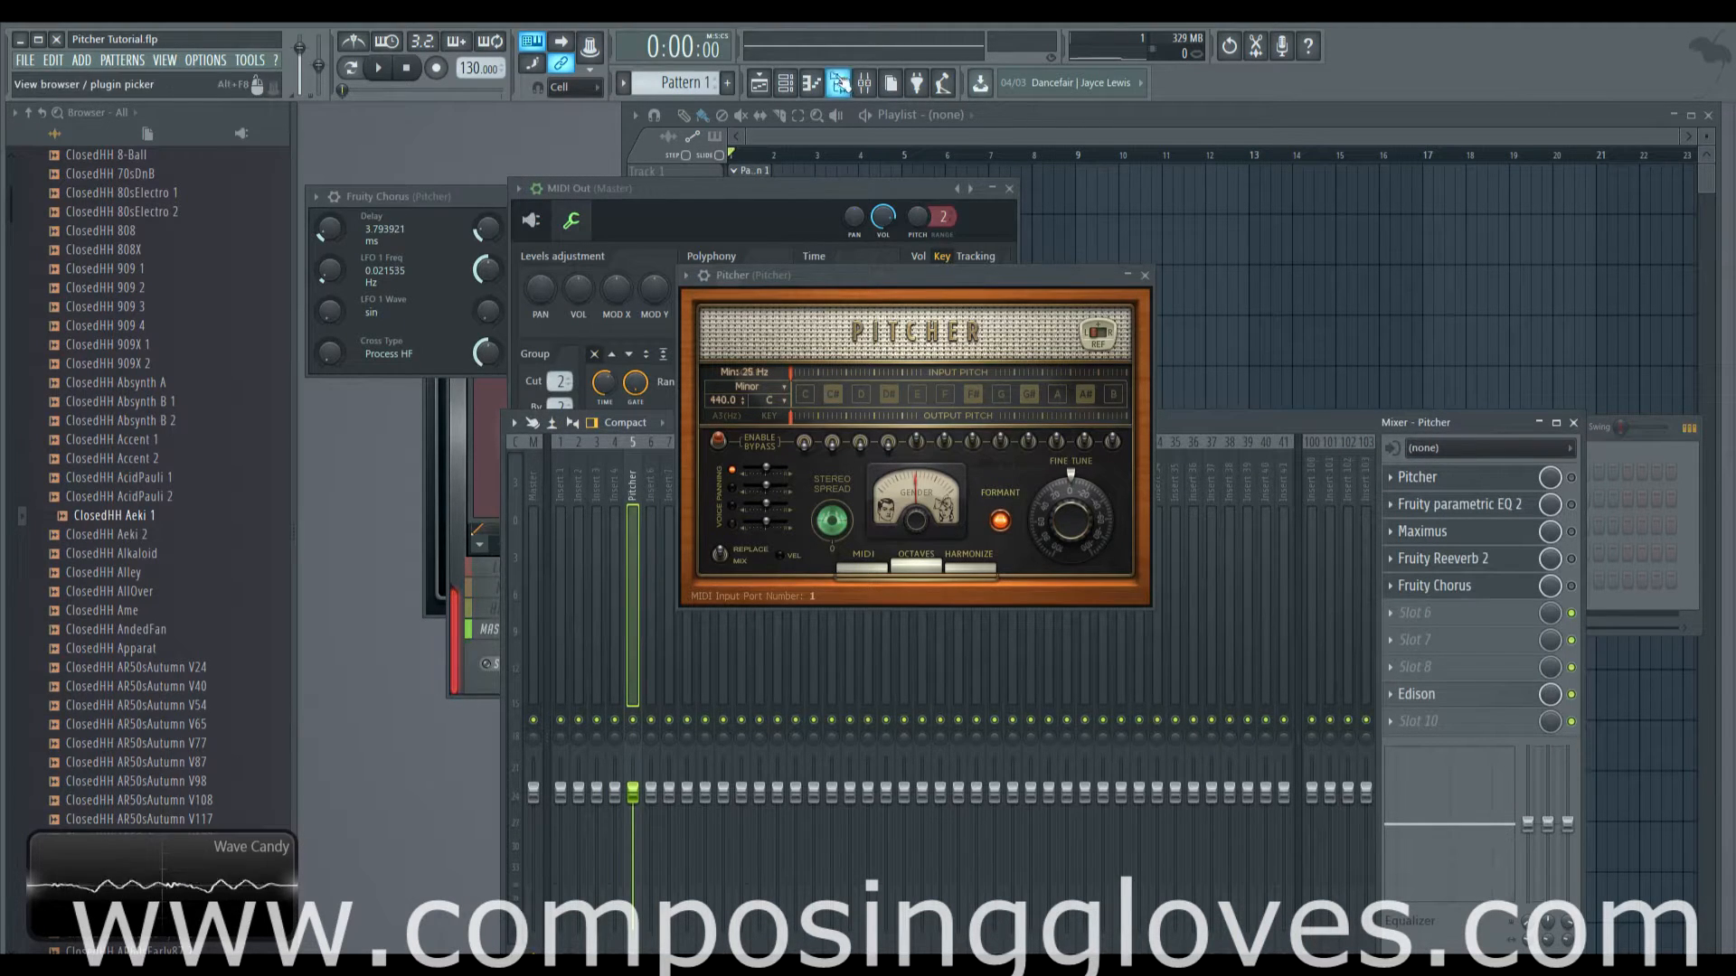
Bring the Channel rack forward, open the MIDI Out channel's settings, and place the Pitcher window over their edge
{"action": "left_click", "coordinate": [811, 83]}
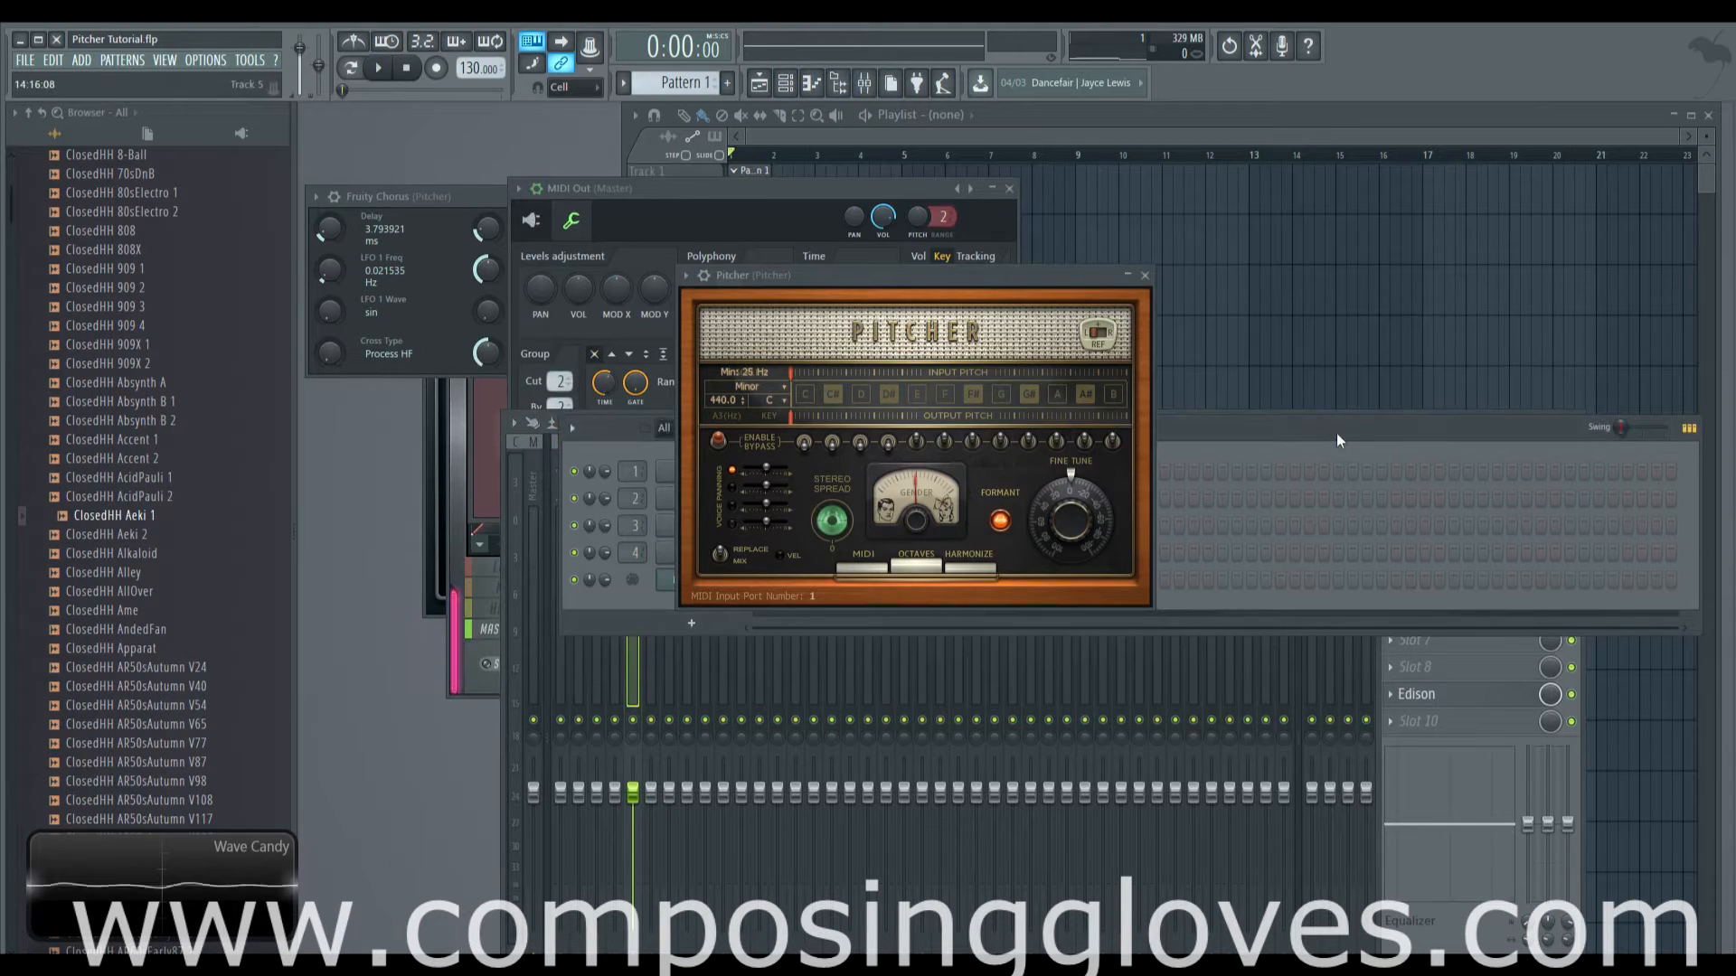
{"action": "left_click_drag", "start_coordinate": [1336, 432], "coordinate": [1051, 236]}
{"action": "left_click", "coordinate": [452, 384]}
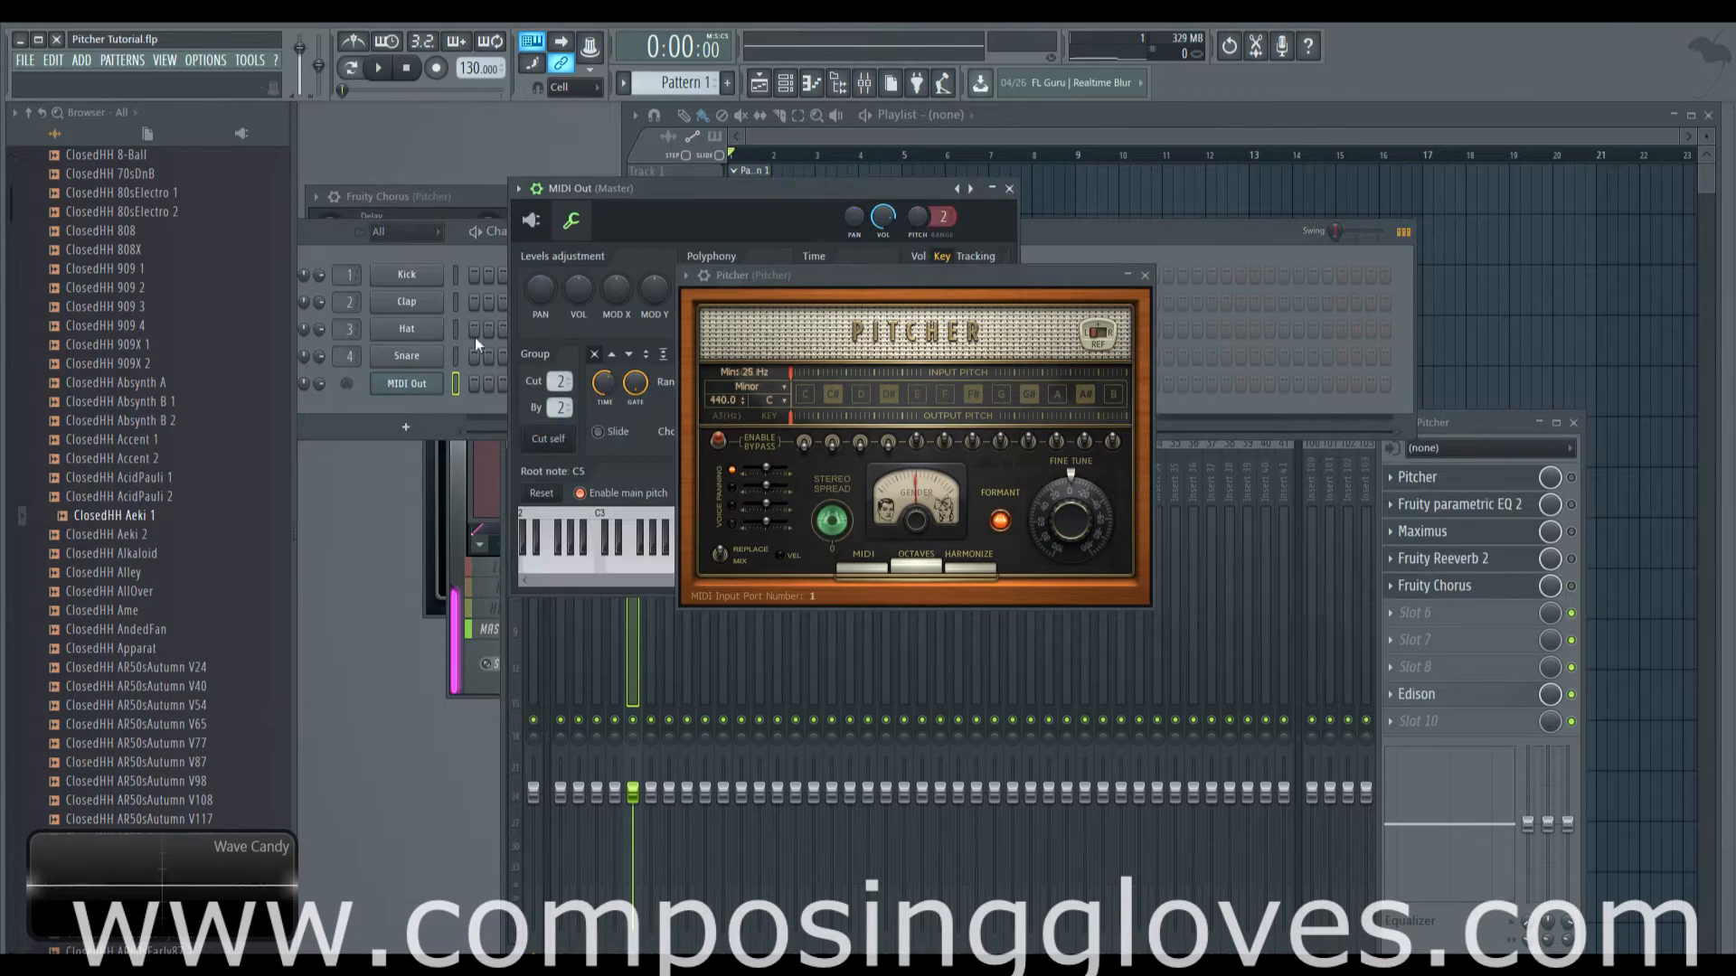
{"action": "left_click_drag", "start_coordinate": [813, 276], "coordinate": [1188, 277]}
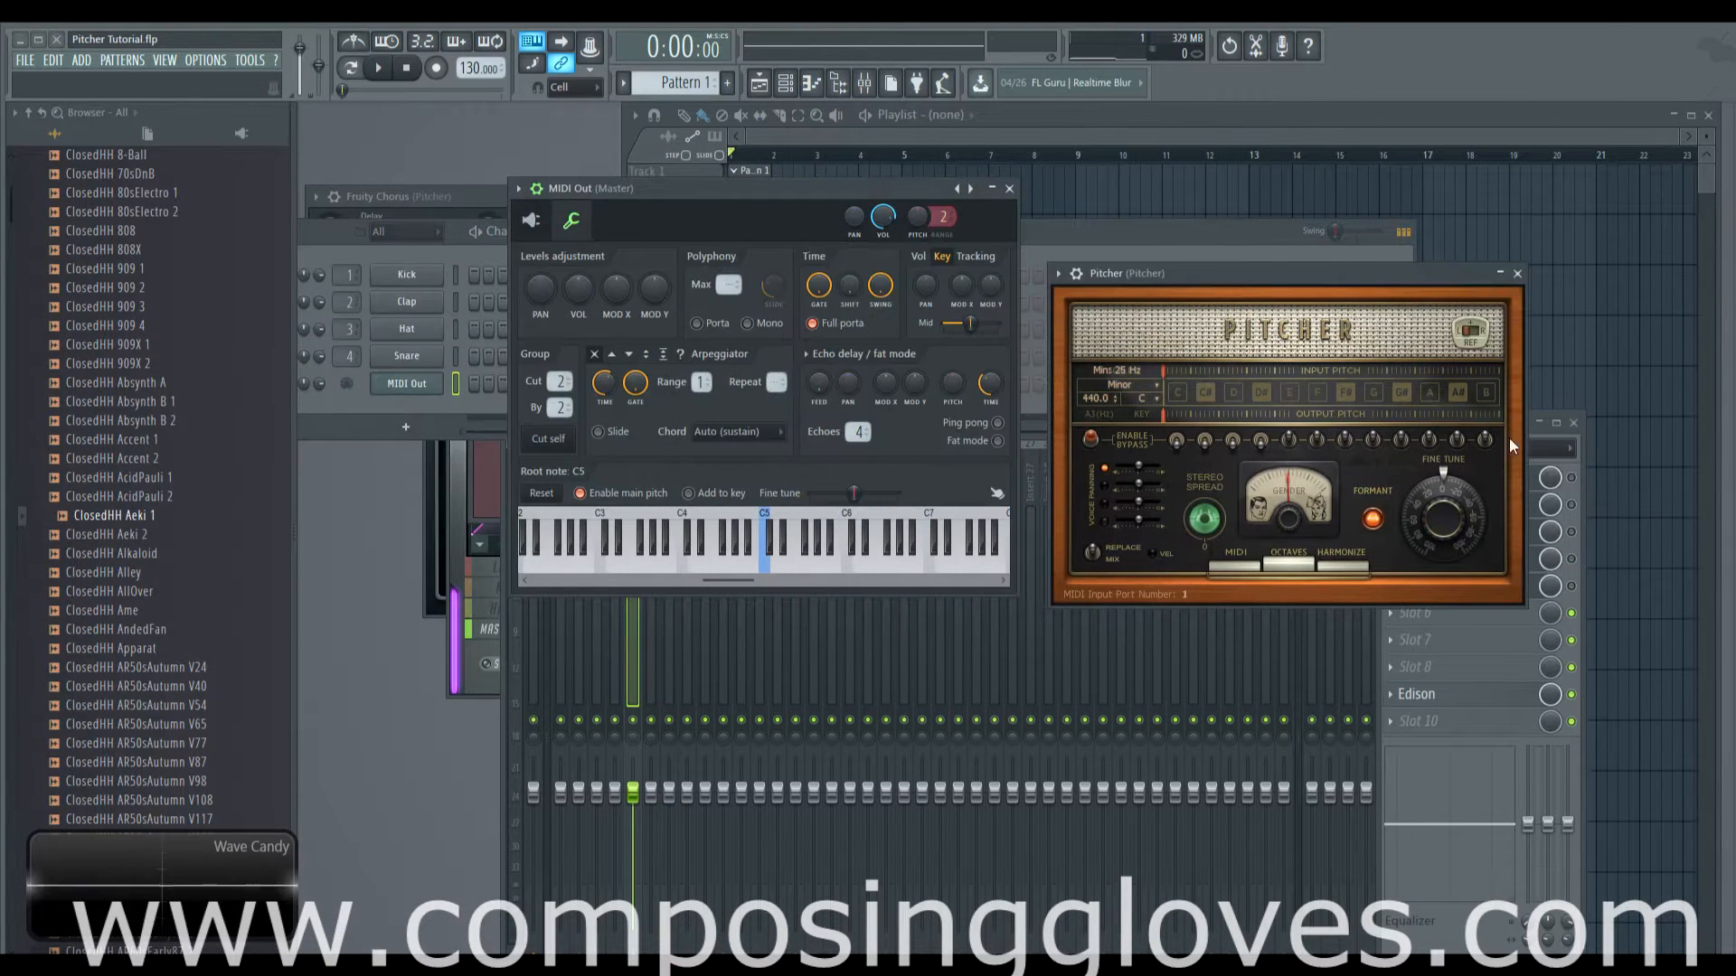
{"action": "left_click_drag", "start_coordinate": [1309, 269], "coordinate": [1013, 237]}
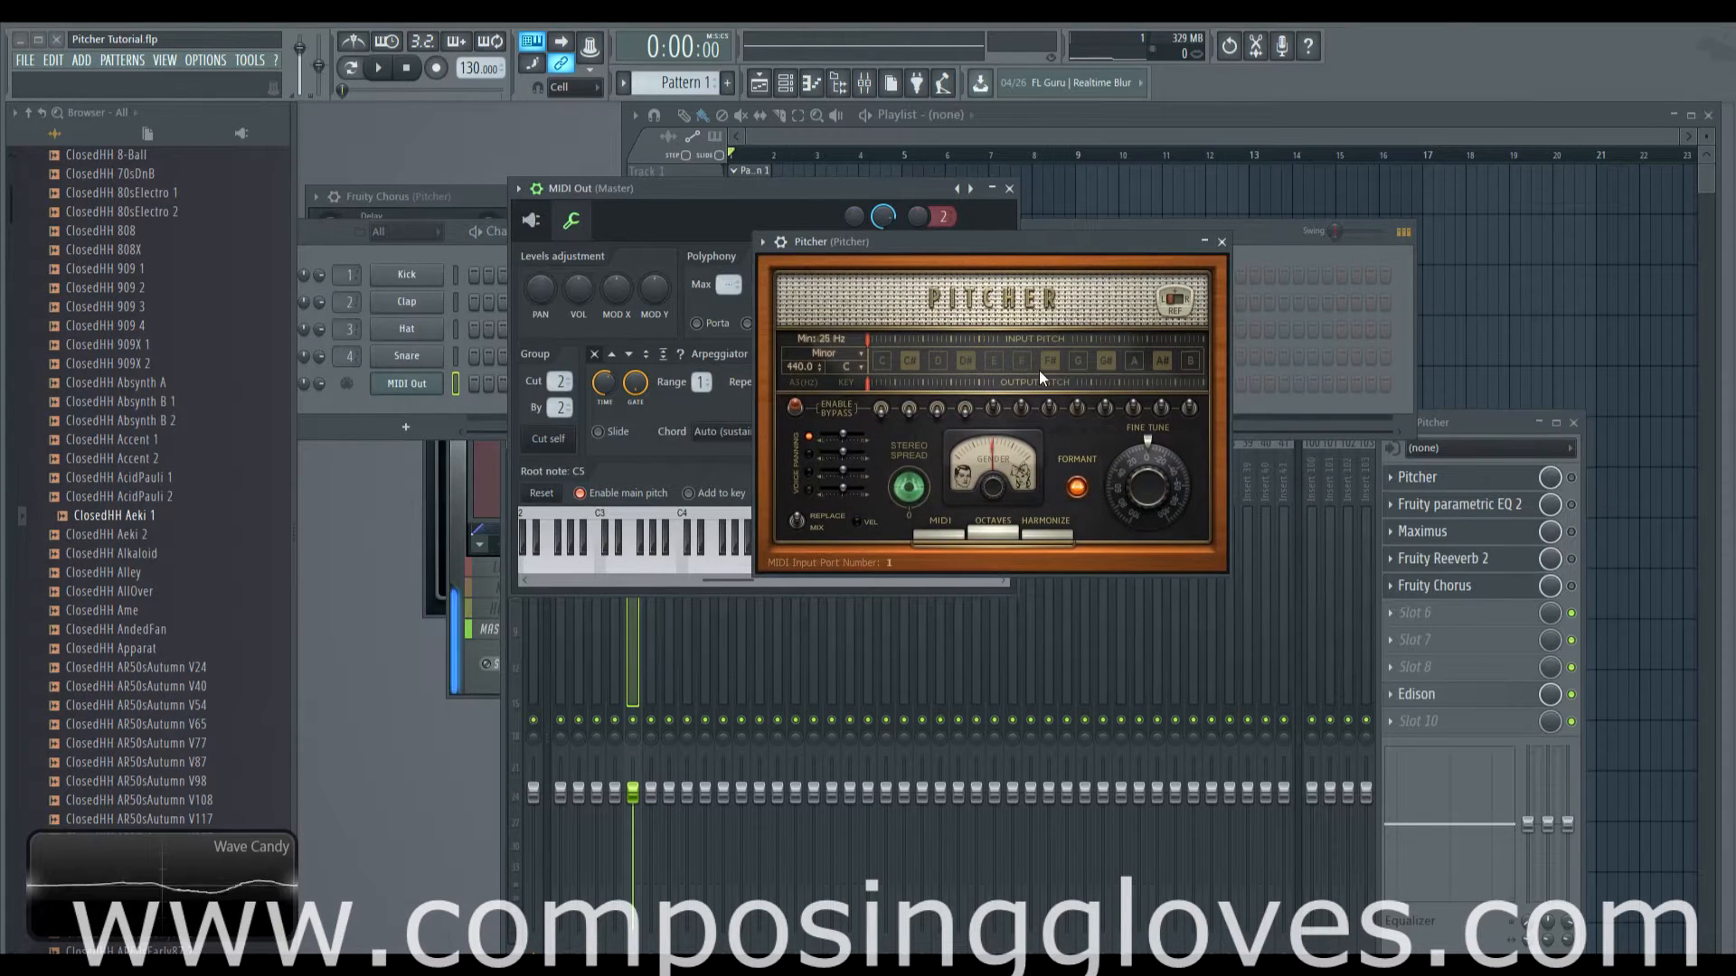
Re-enable the Pitcher effect on its mixer track and toggle the plugin's REF switch
{"action": "left_click", "coordinate": [1571, 473]}
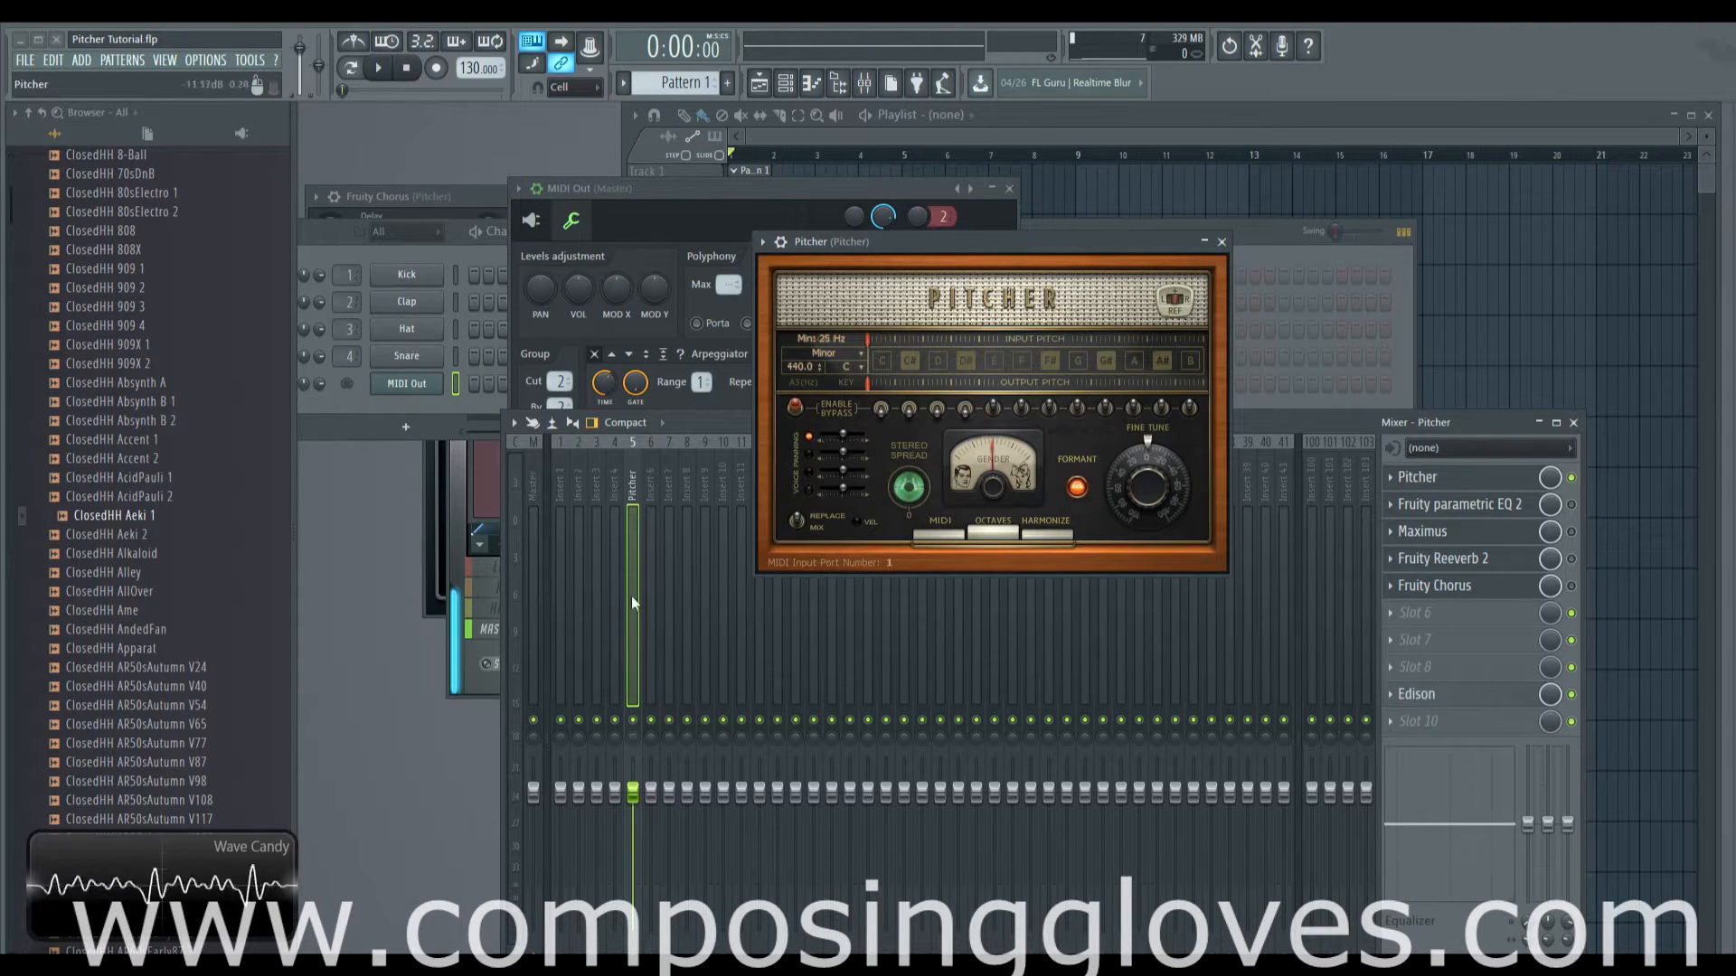
{"action": "left_click", "coordinate": [1177, 297]}
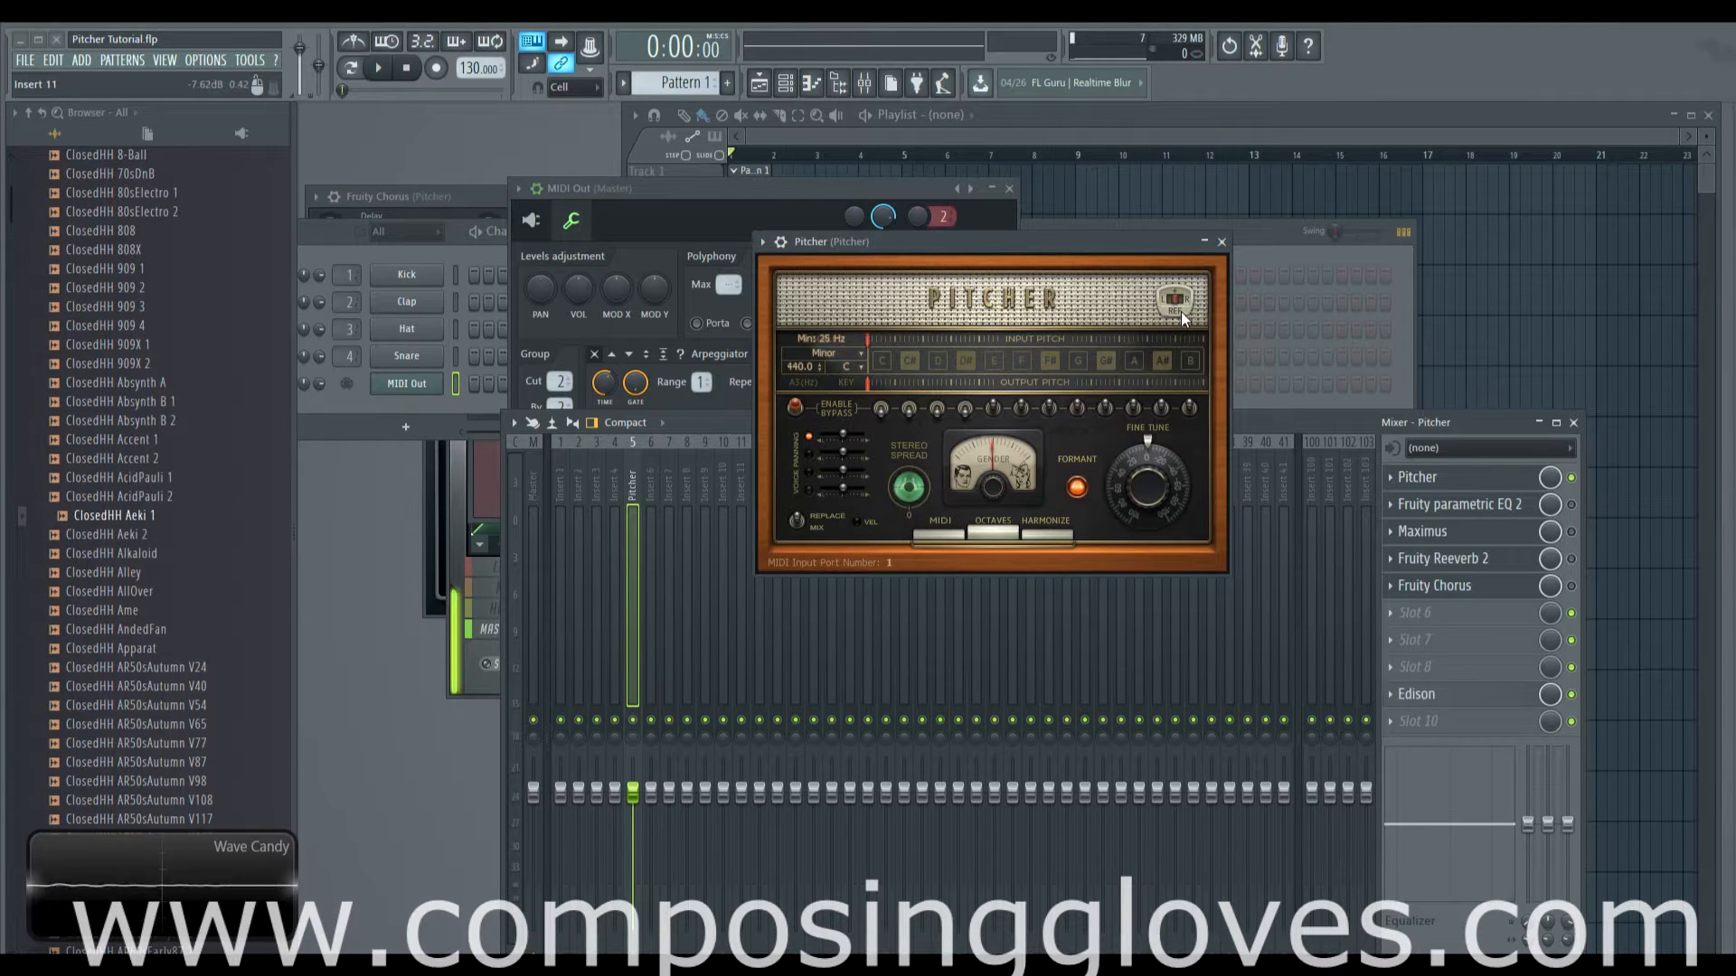
{"action": "left_click", "coordinate": [1190, 307]}
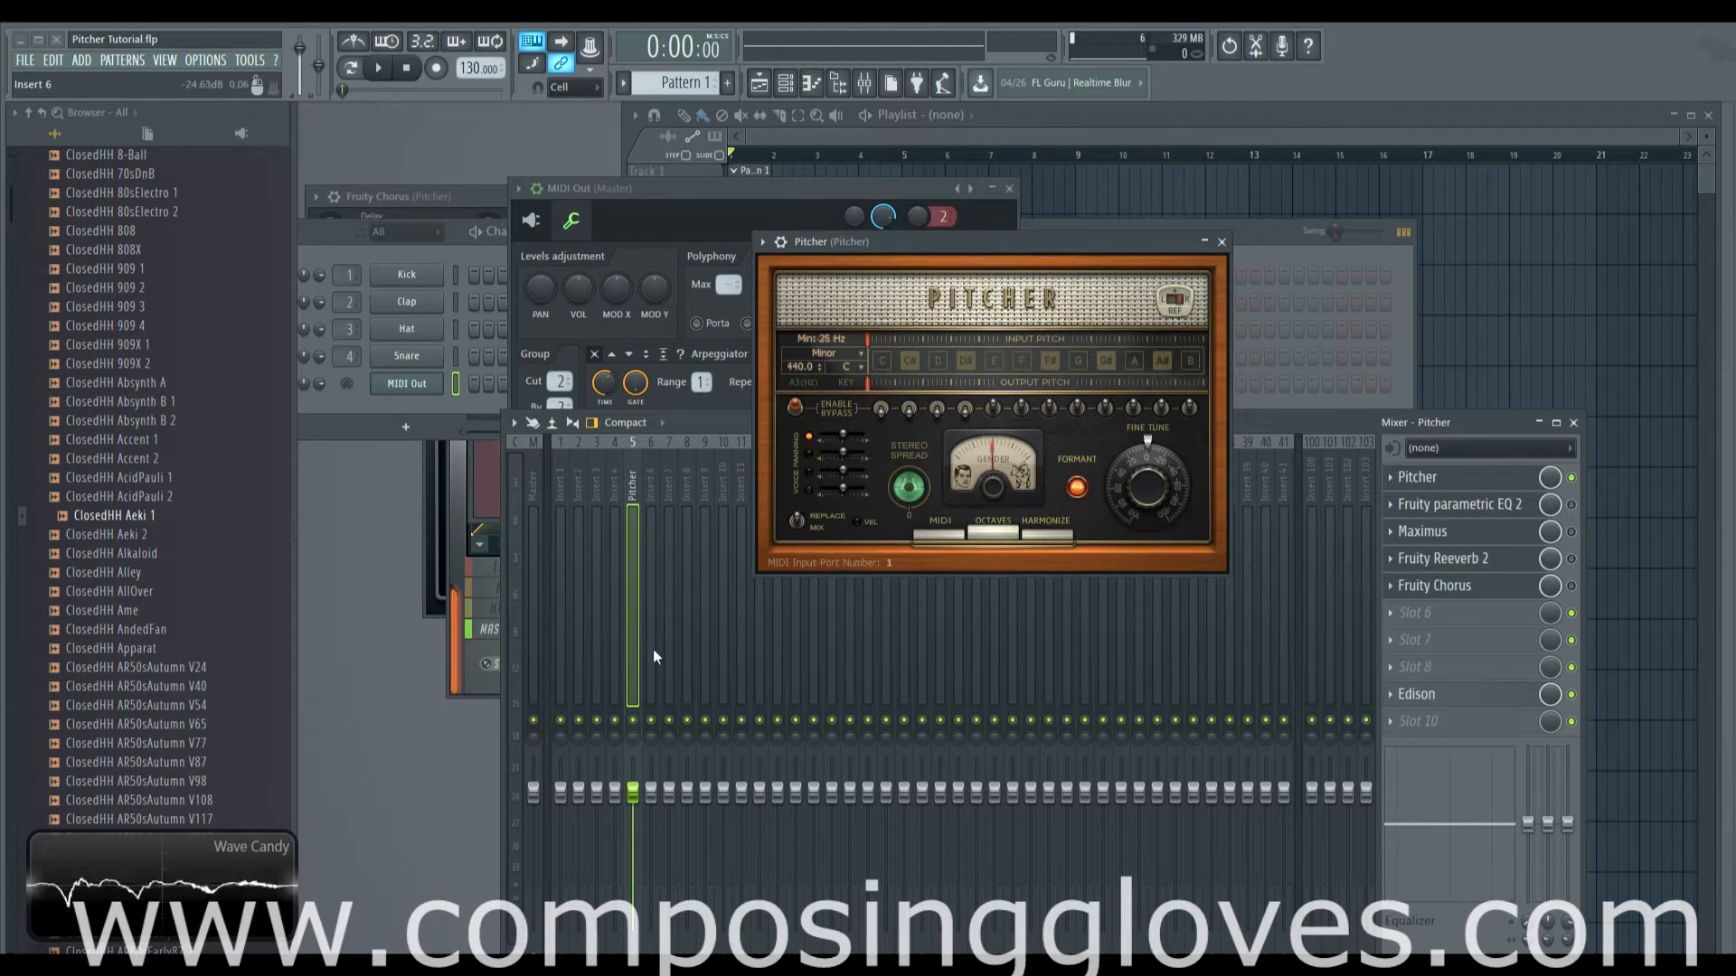
{"action": "left_click", "coordinate": [1184, 304]}
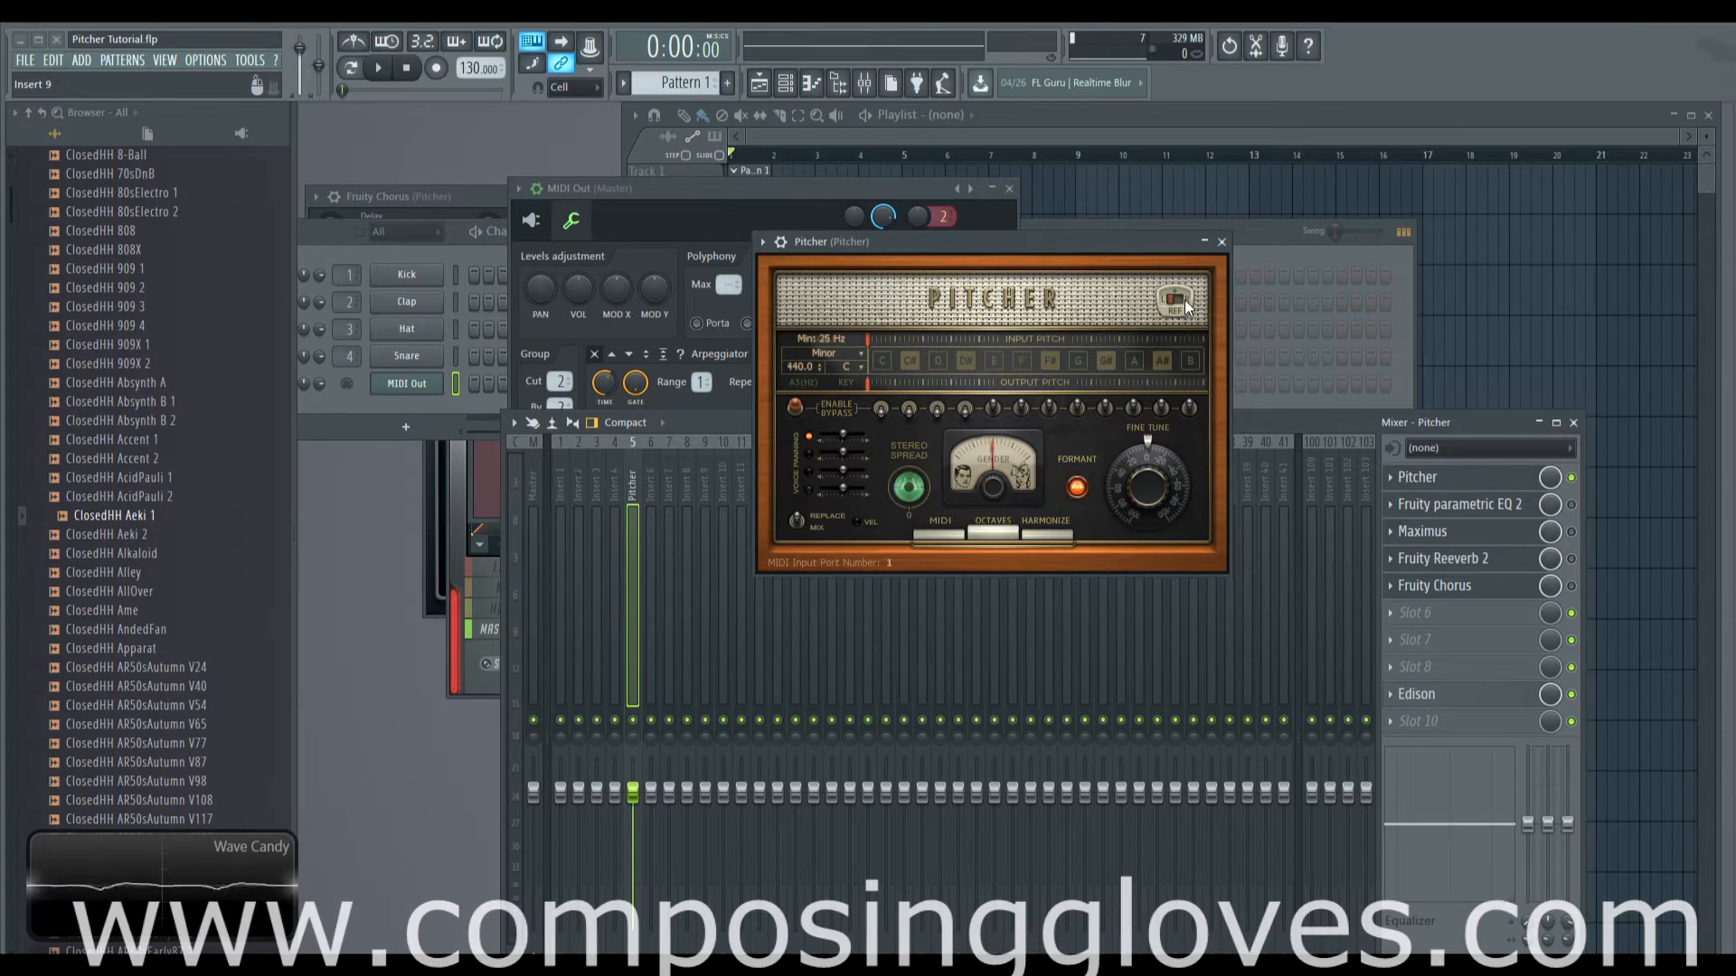
{"action": "left_click_drag", "start_coordinate": [982, 249], "coordinate": [985, 231]}
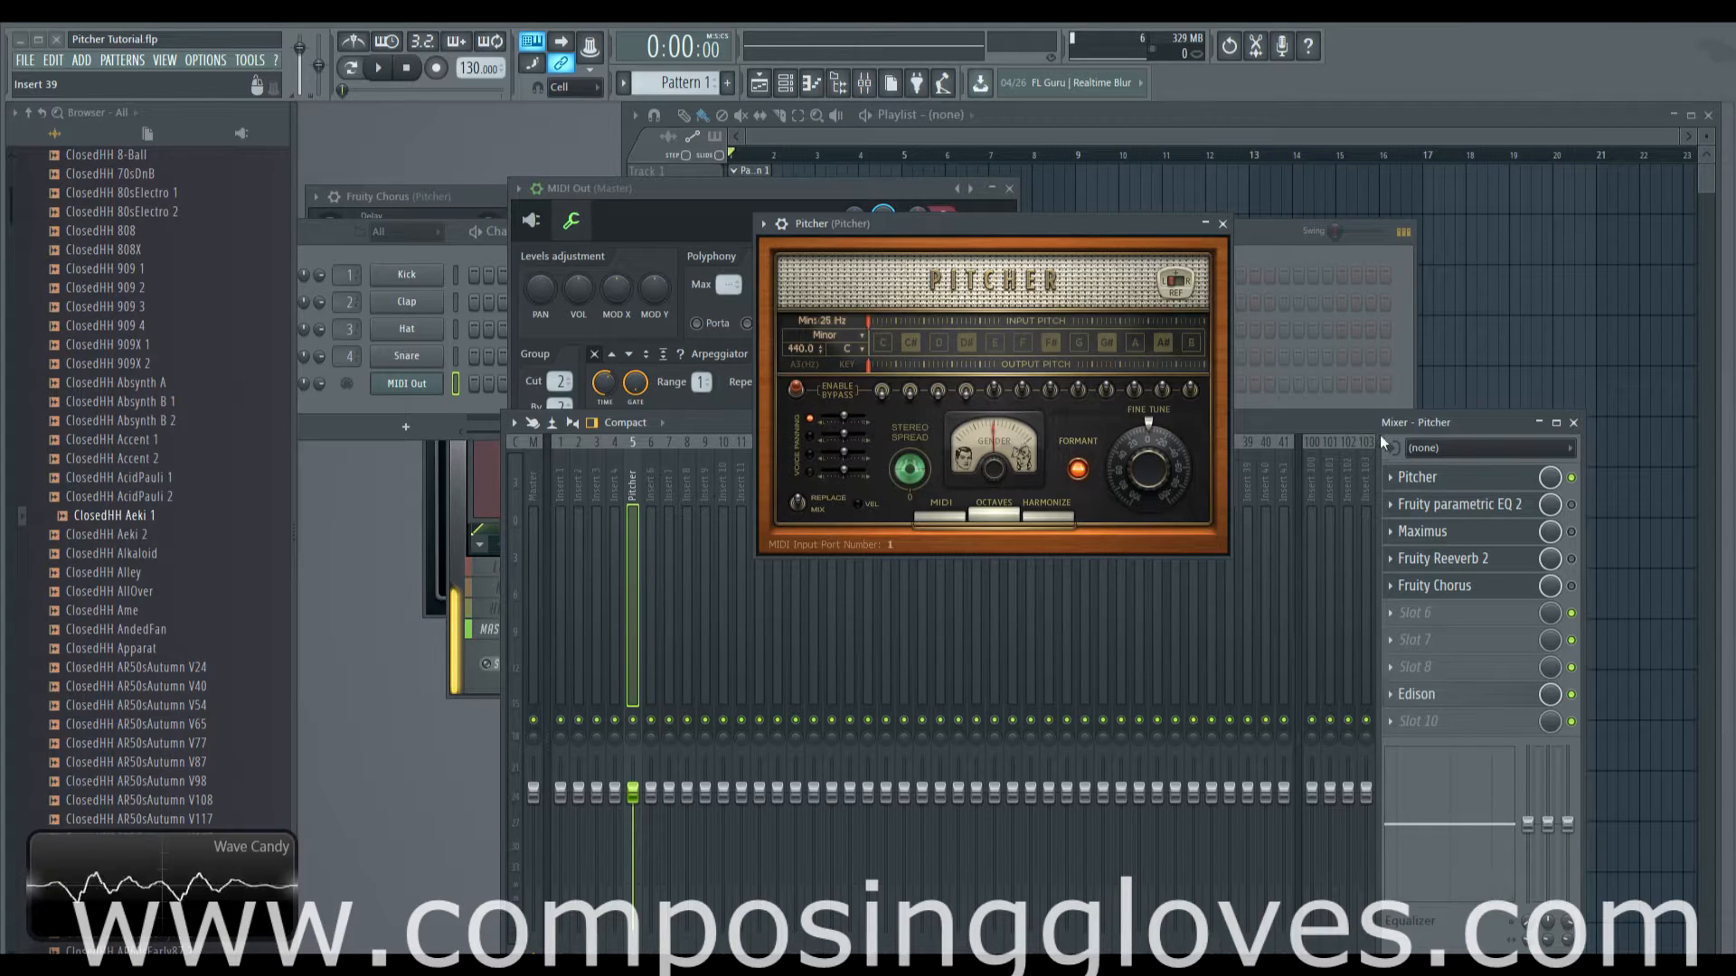
Try Mic 1 as the Pitcher track's audio input, and set the input back to (none)
{"action": "left_click", "coordinate": [1468, 447]}
{"action": "left_click", "coordinate": [1470, 548]}
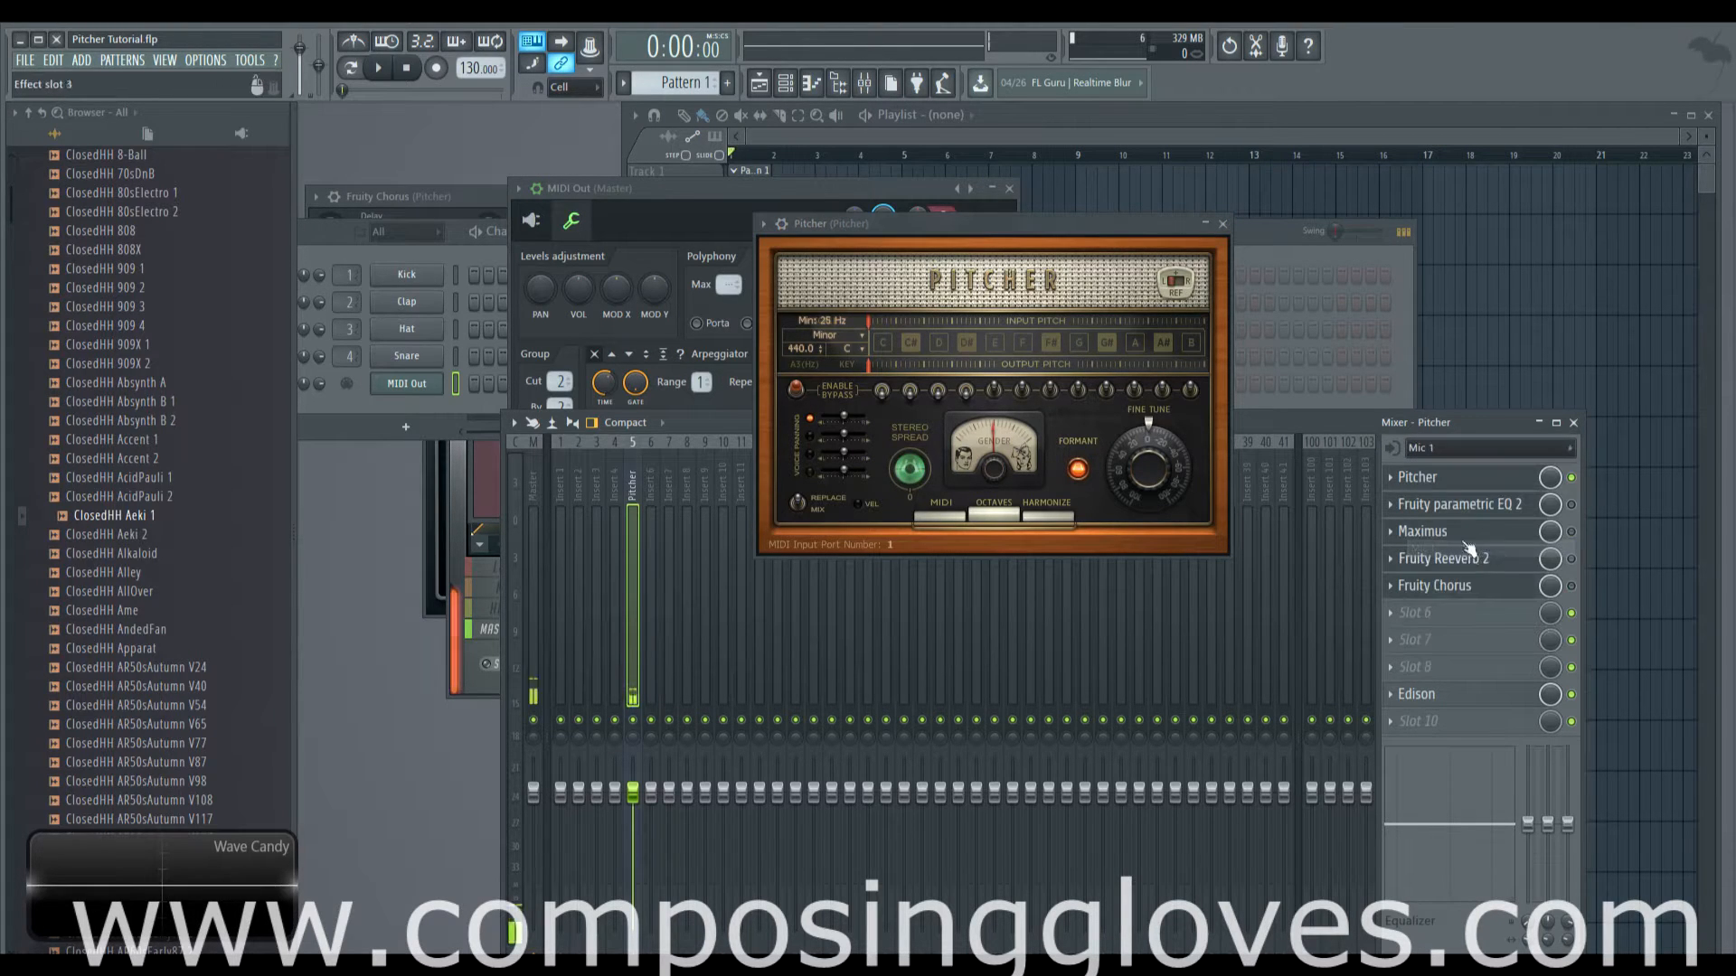
{"action": "left_click_drag", "start_coordinate": [1052, 228], "coordinate": [1049, 222]}
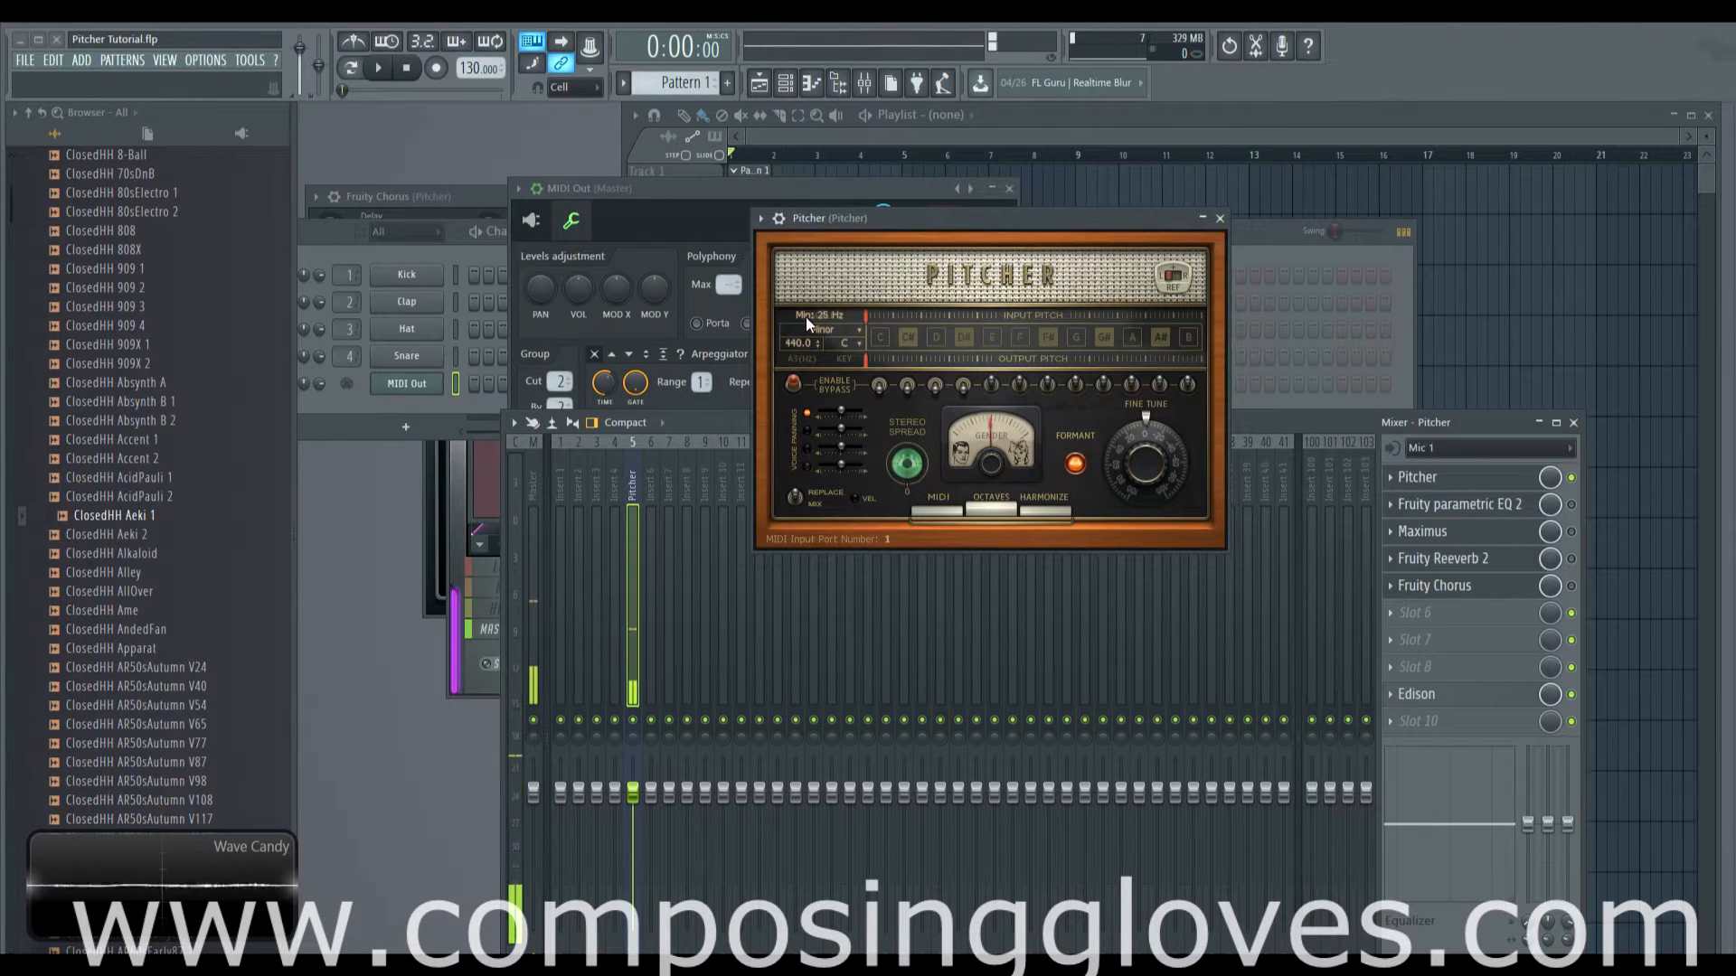
{"action": "left_click", "coordinate": [1528, 462]}
{"action": "left_click", "coordinate": [1493, 649]}
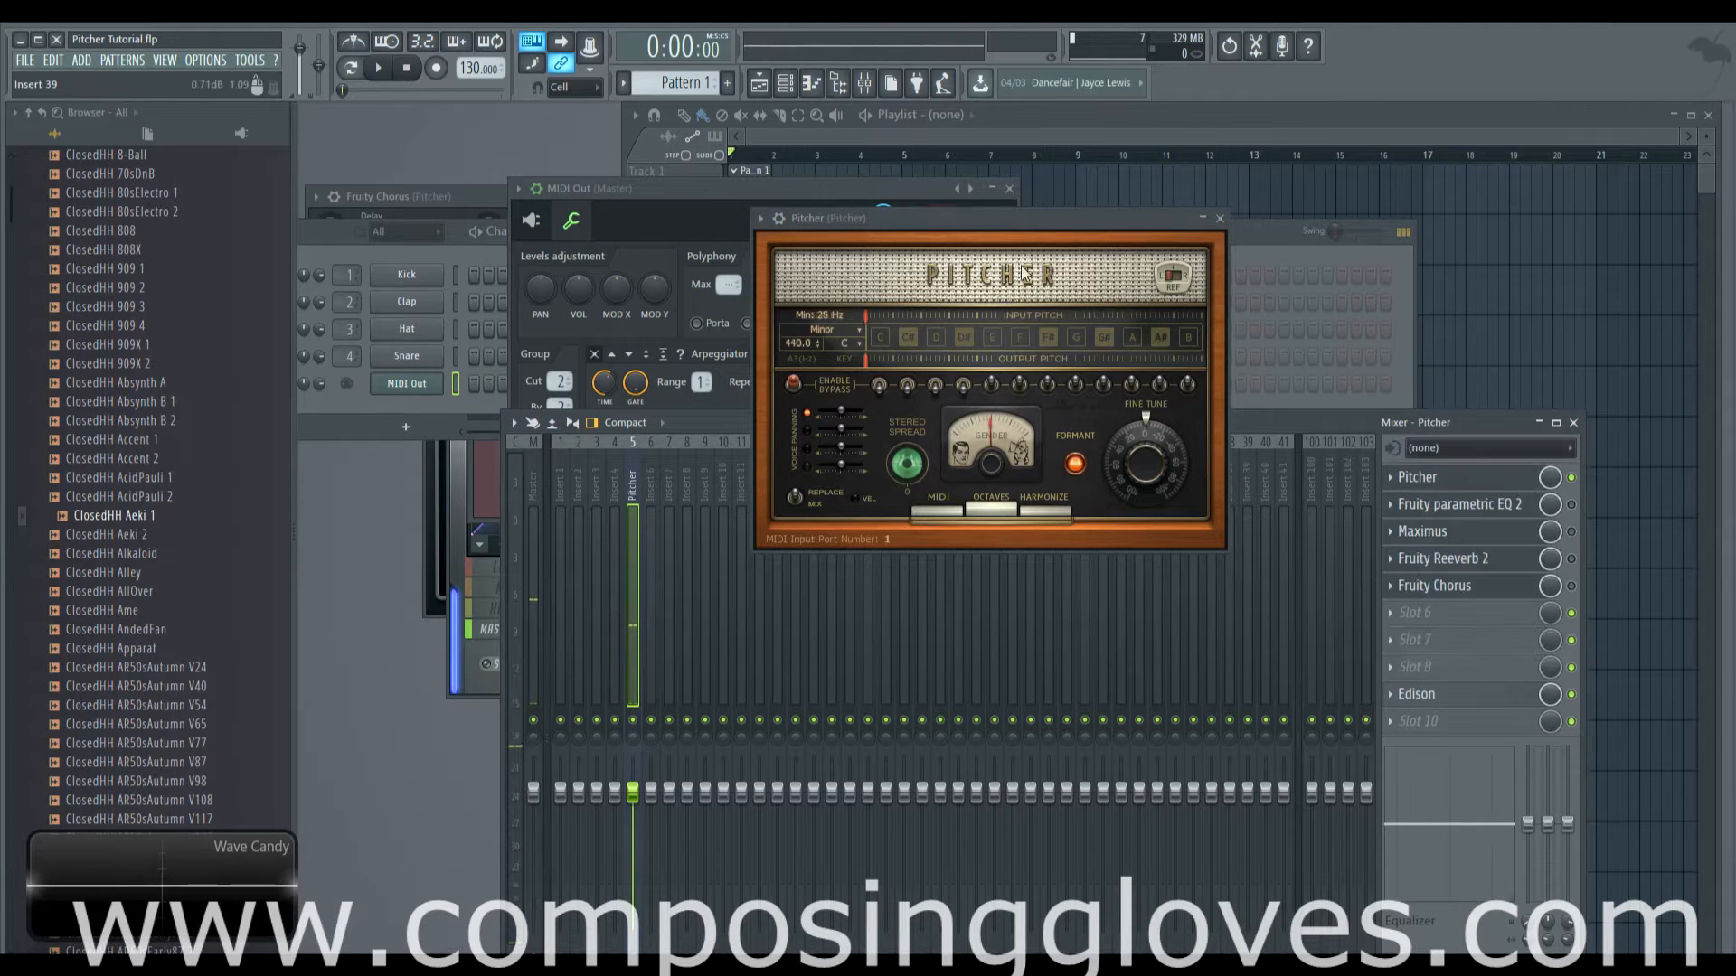
{"action": "left_click_drag", "start_coordinate": [1021, 217], "coordinate": [1026, 198]}
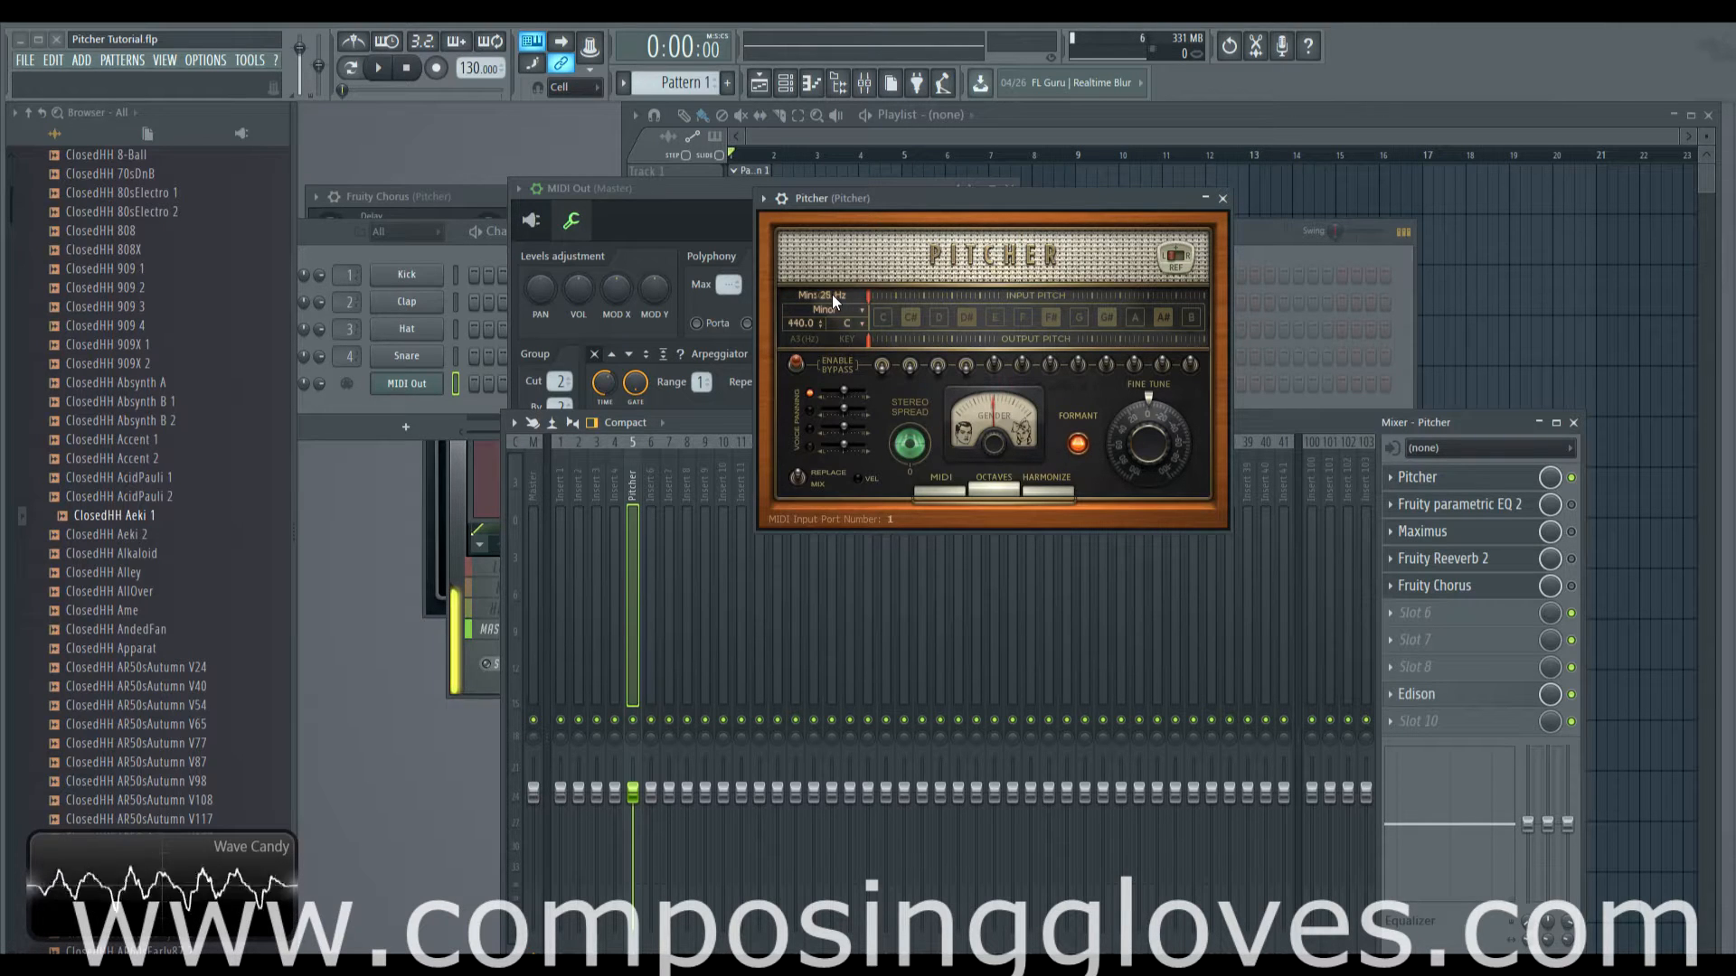
Open Fruity parametric EQ 2 from the Pitcher track, examine its bands and curve, and close it
{"action": "left_click", "coordinate": [1487, 512]}
{"action": "left_click_drag", "start_coordinate": [652, 329], "coordinate": [528, 292]}
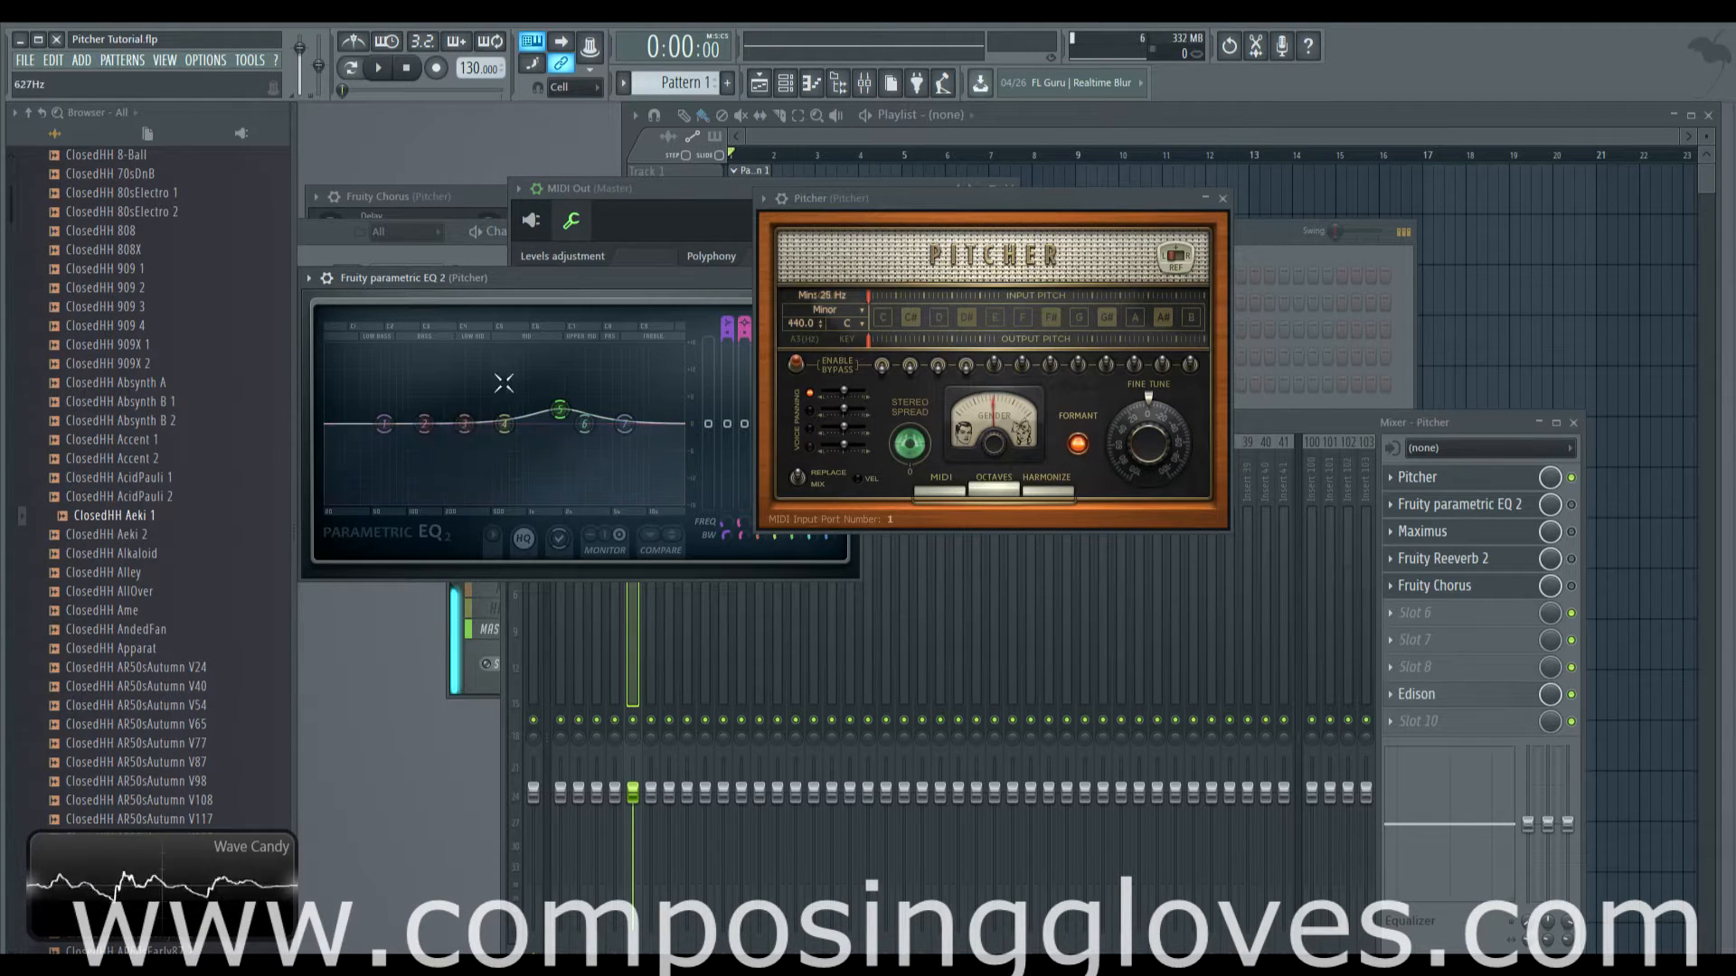
{"action": "left_click_drag", "start_coordinate": [664, 284], "coordinate": [539, 333]}
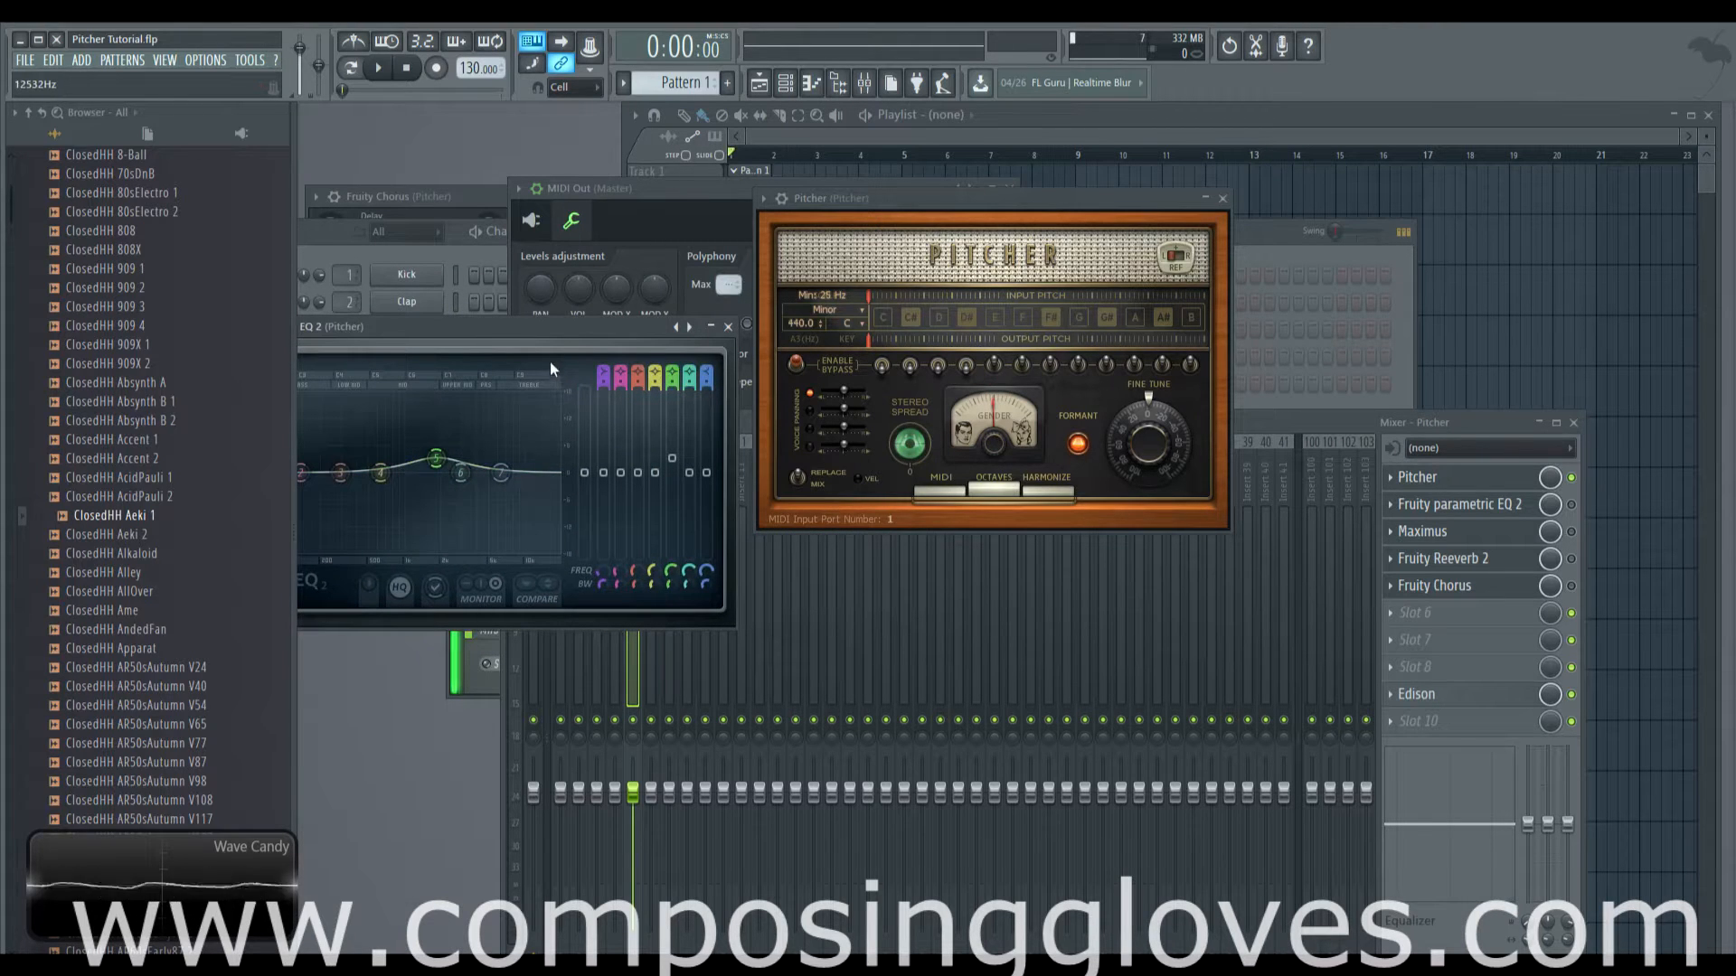
{"action": "left_click_drag", "start_coordinate": [653, 332], "coordinate": [648, 394]}
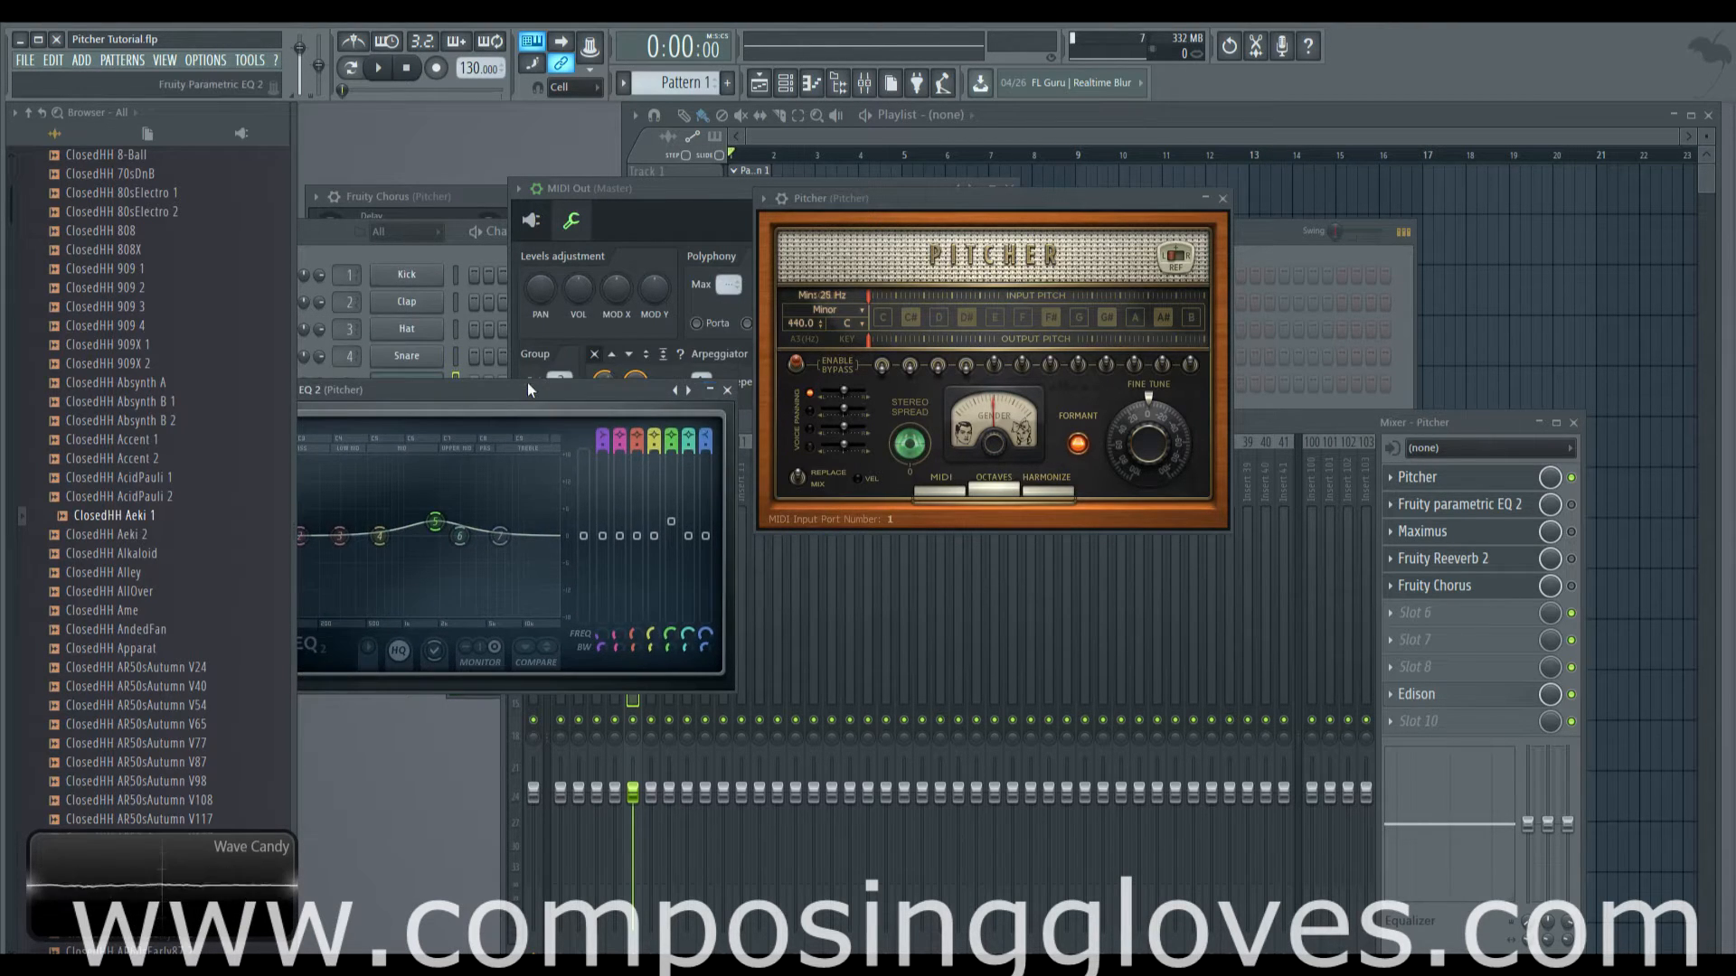
{"action": "left_click_drag", "start_coordinate": [525, 387], "coordinate": [648, 295]}
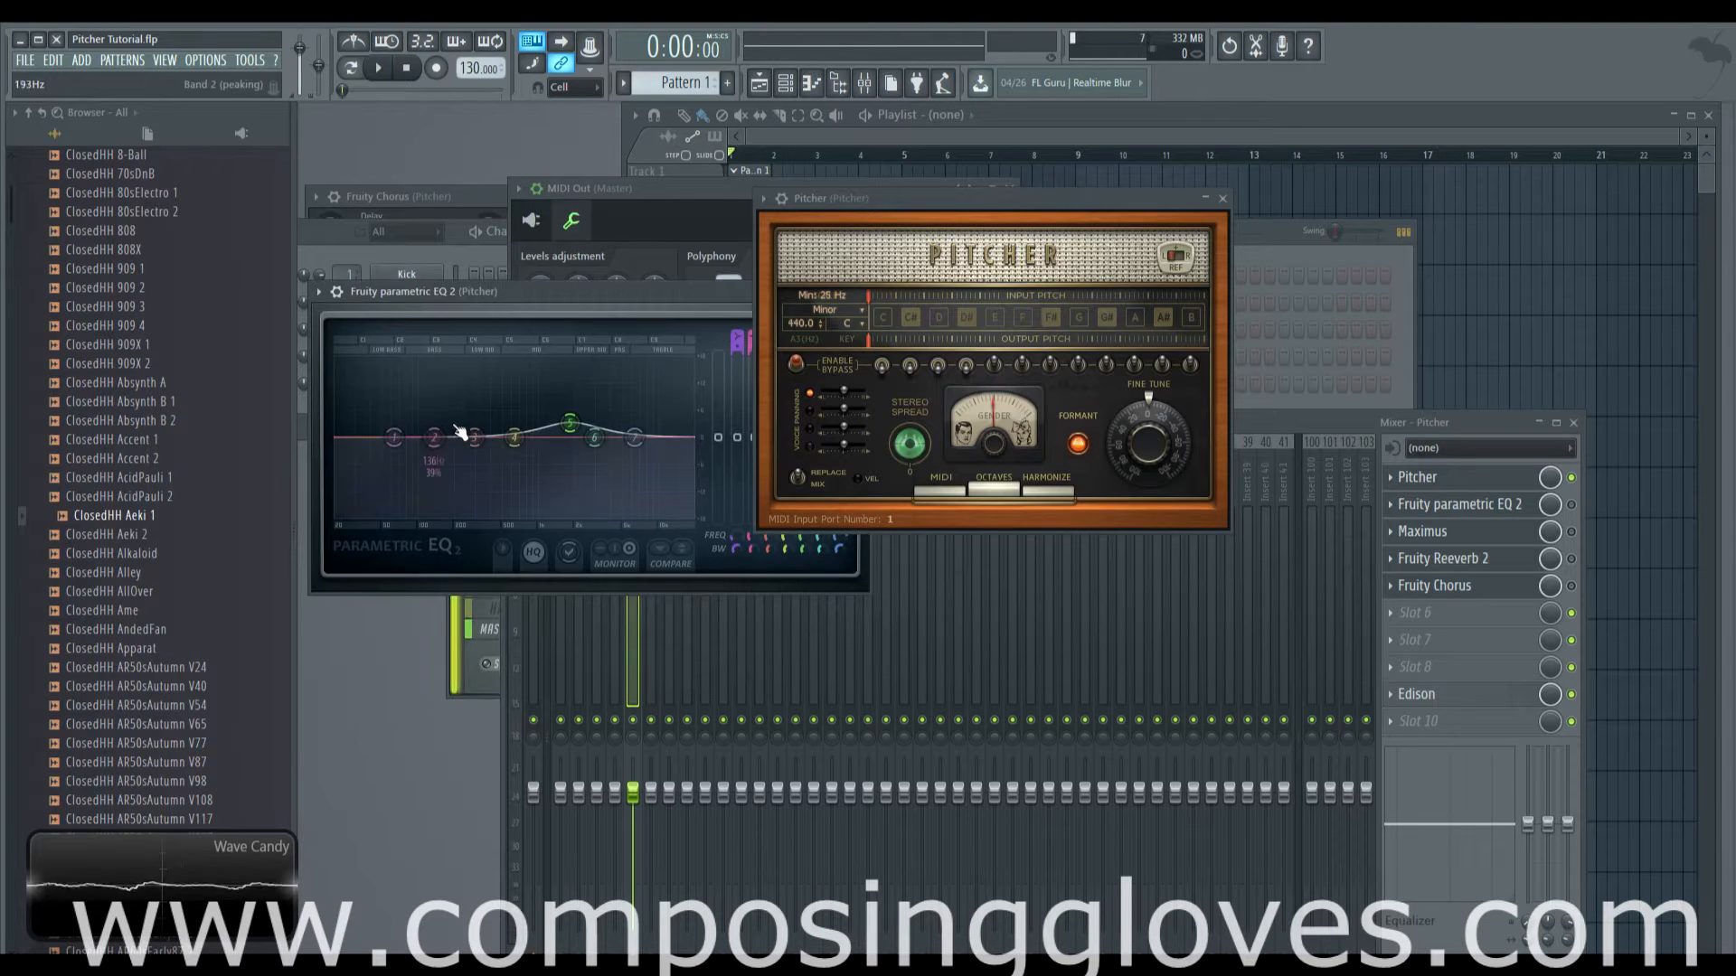
{"action": "left_click_drag", "start_coordinate": [615, 298], "coordinate": [483, 314]}
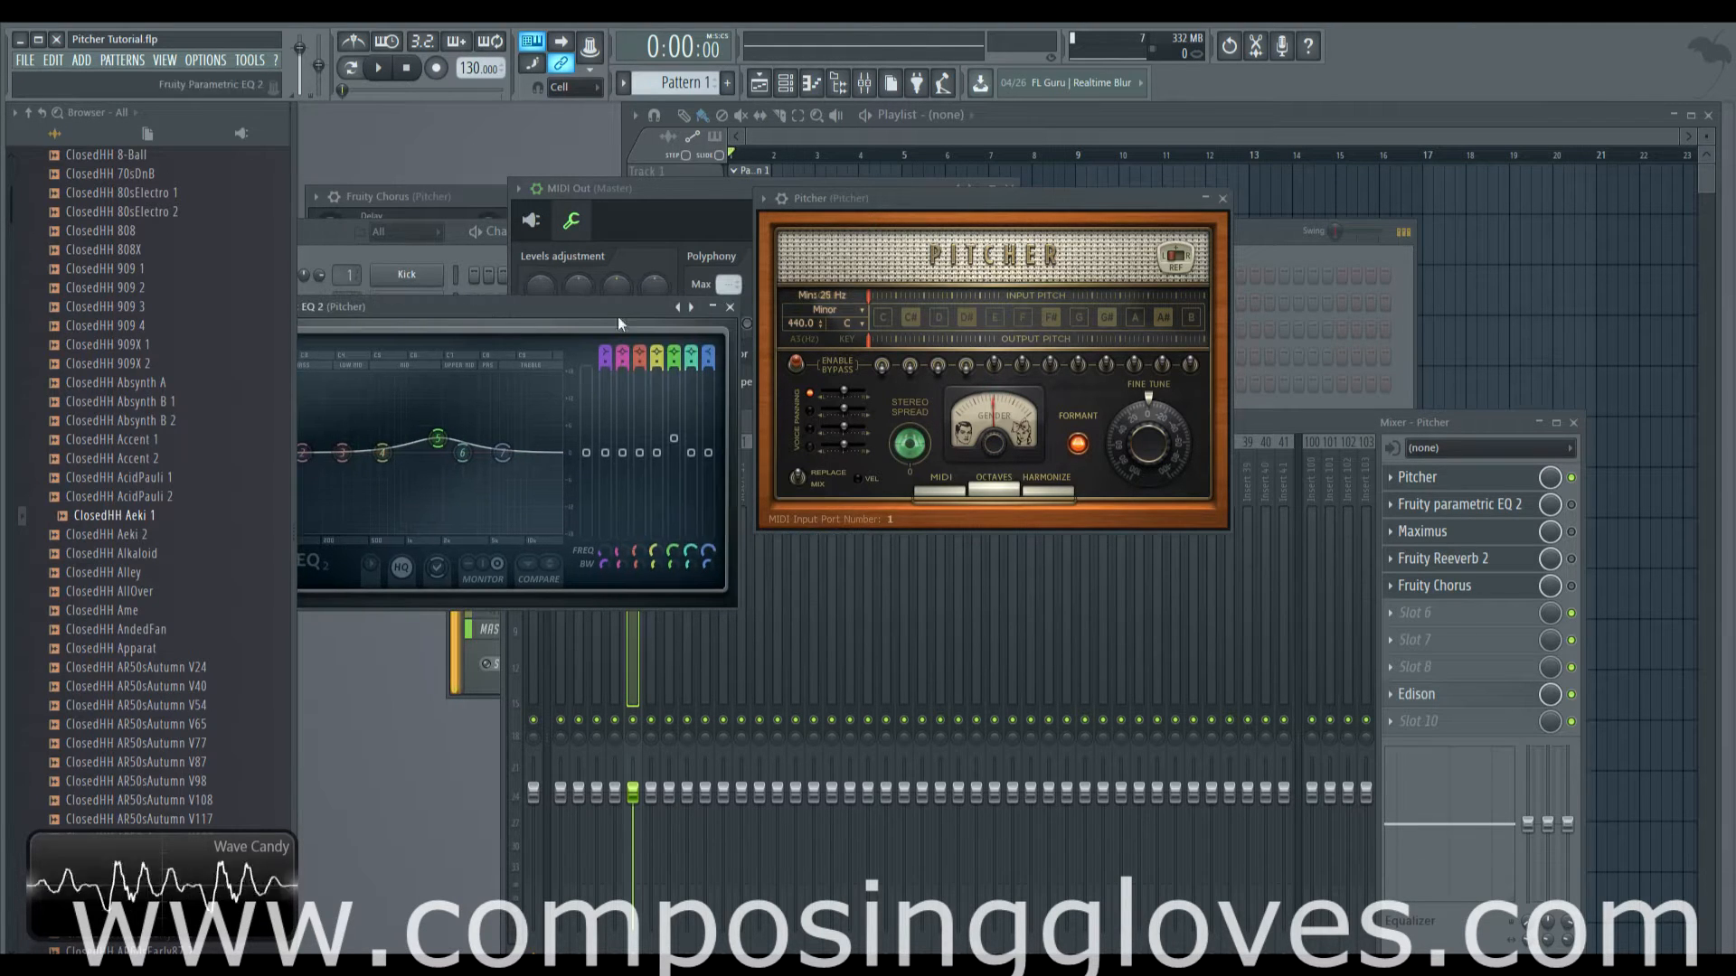
{"action": "left_click", "coordinate": [730, 307]}
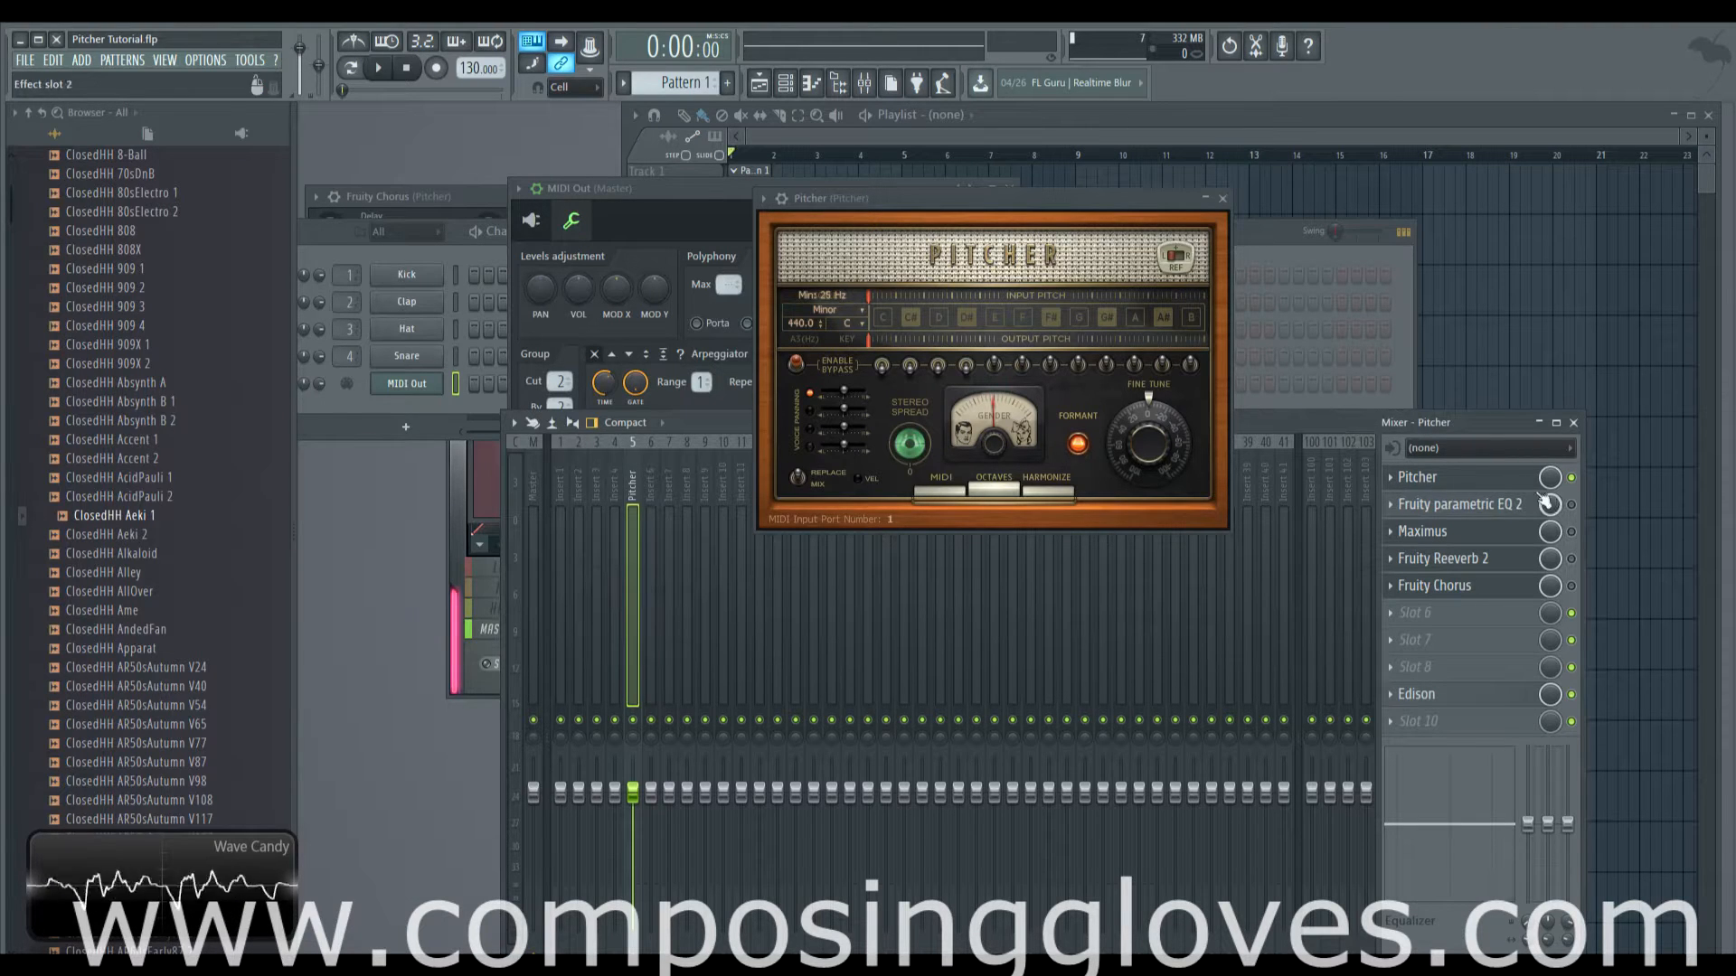
Re-enable Fruity parametric EQ 2 and set the Pitcher track's audio input to Mic 1
{"action": "left_click", "coordinate": [1571, 505]}
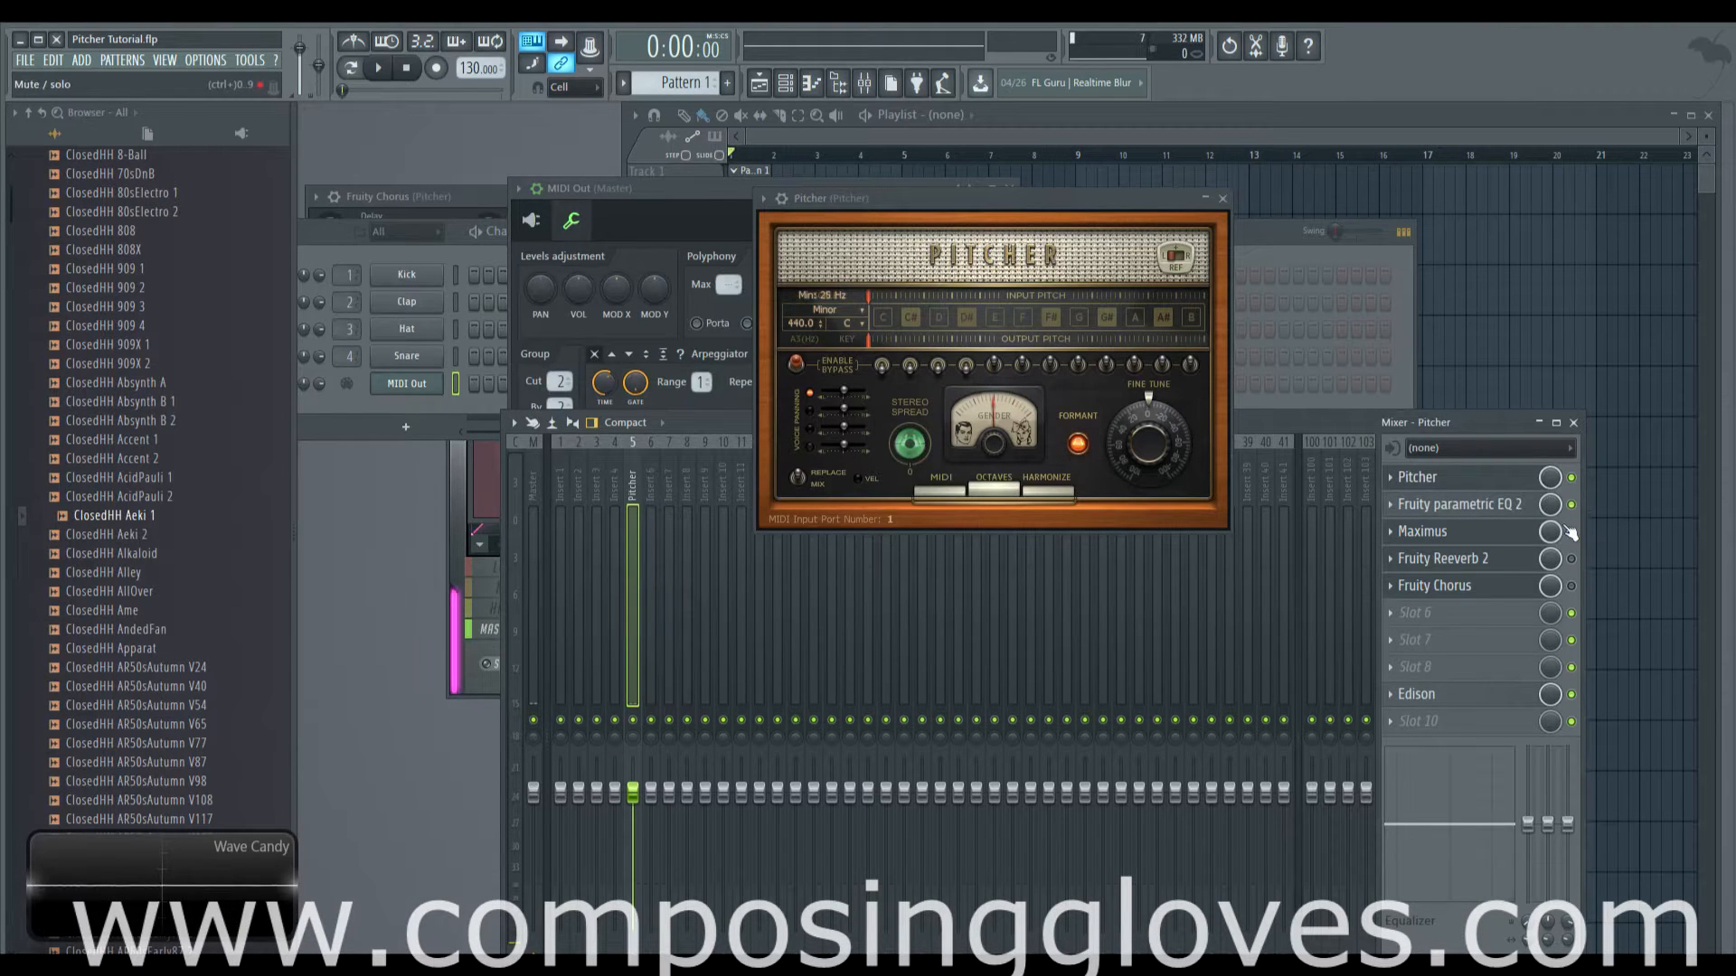
{"action": "left_click", "coordinate": [1468, 448]}
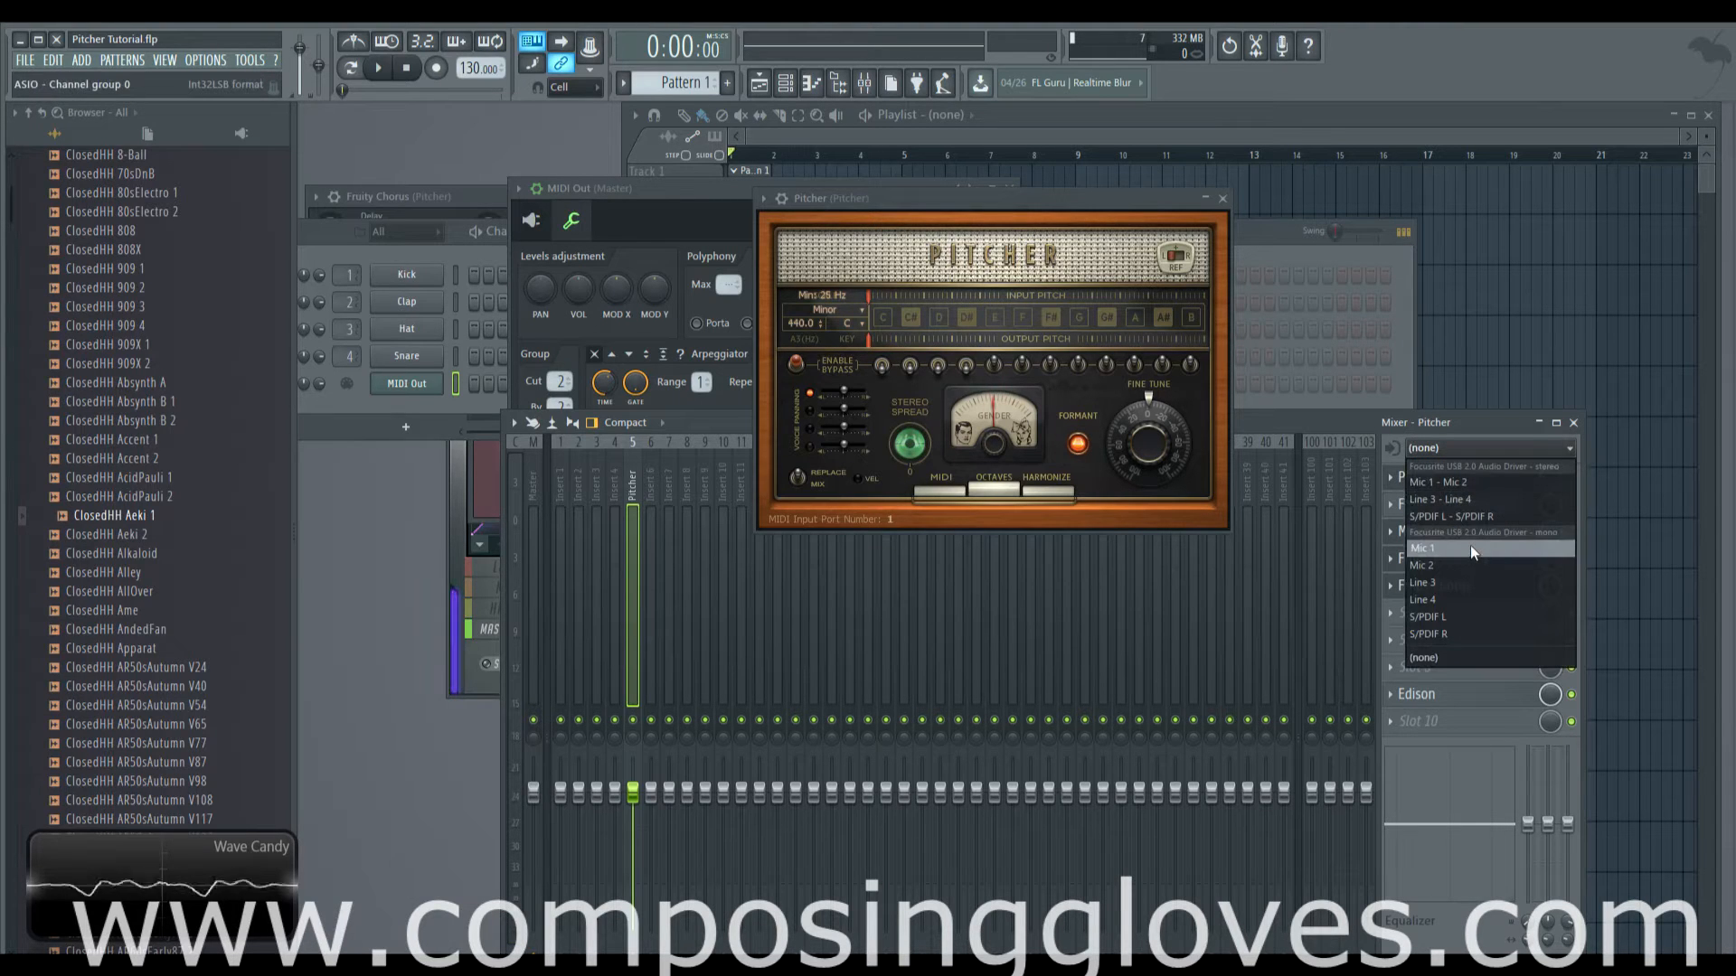
{"action": "left_click", "coordinate": [1470, 545]}
{"action": "left_click_drag", "start_coordinate": [1044, 198], "coordinate": [1028, 183]}
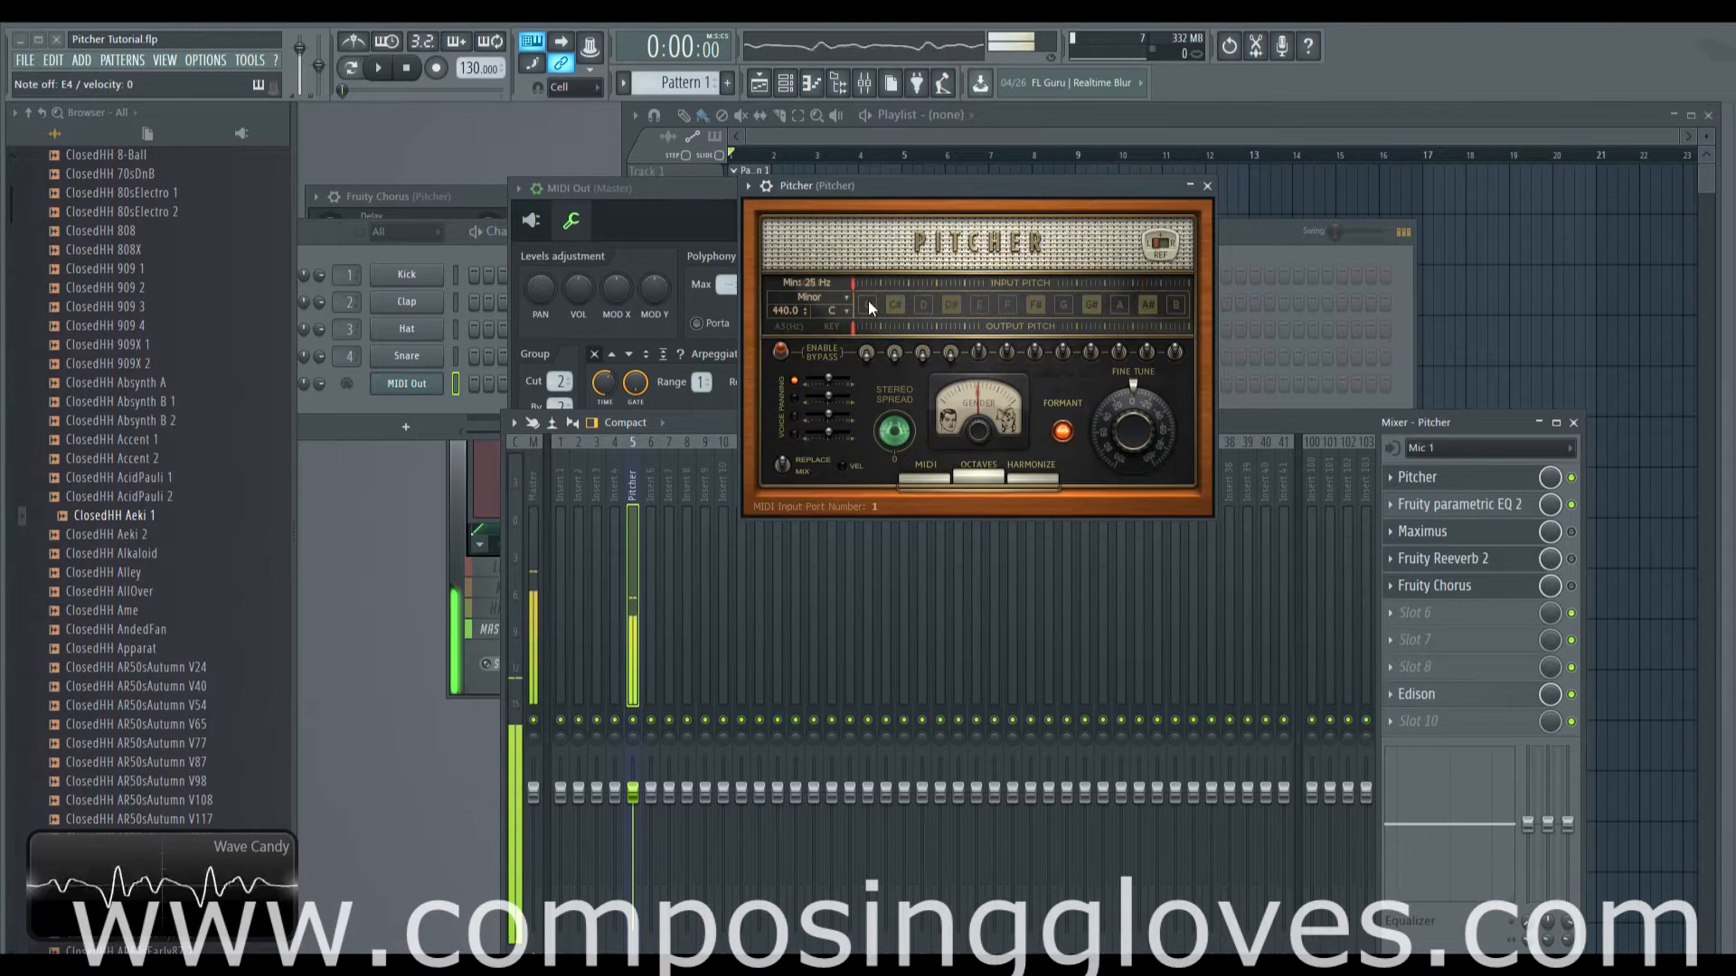
Try Pitcher's minimum frequency at 80 Hz and 110 Hz, and set it to 170 Hz
{"action": "left_click", "coordinate": [806, 282]}
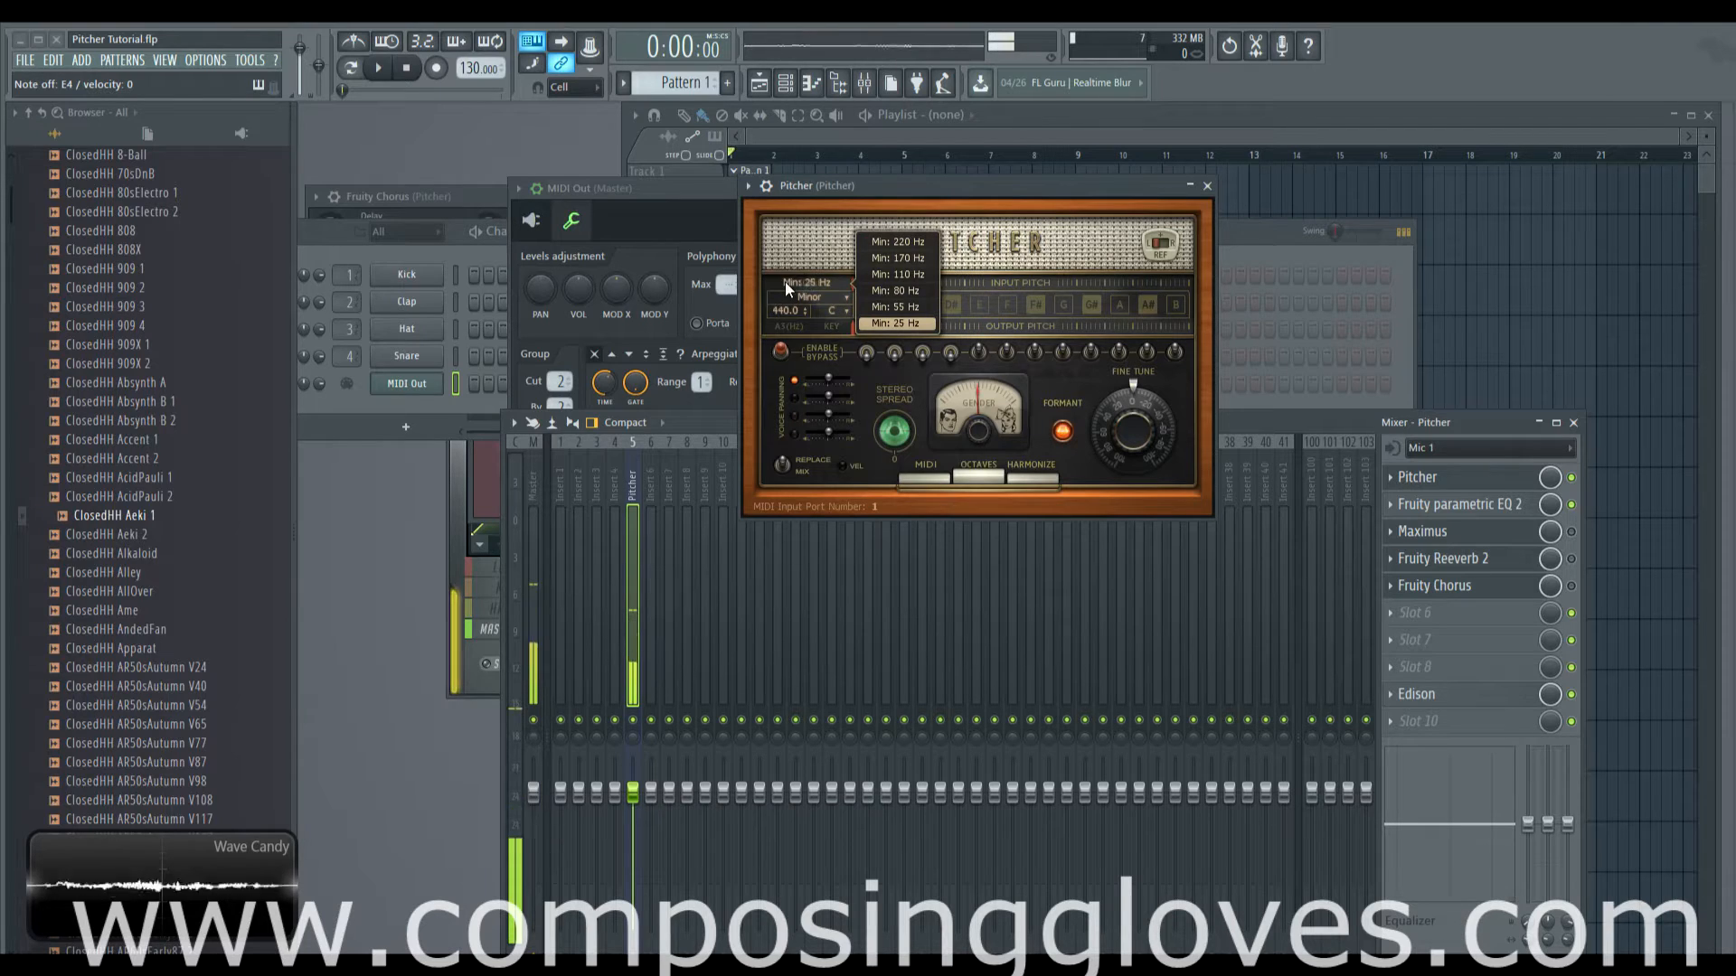
{"action": "left_click", "coordinate": [895, 290]}
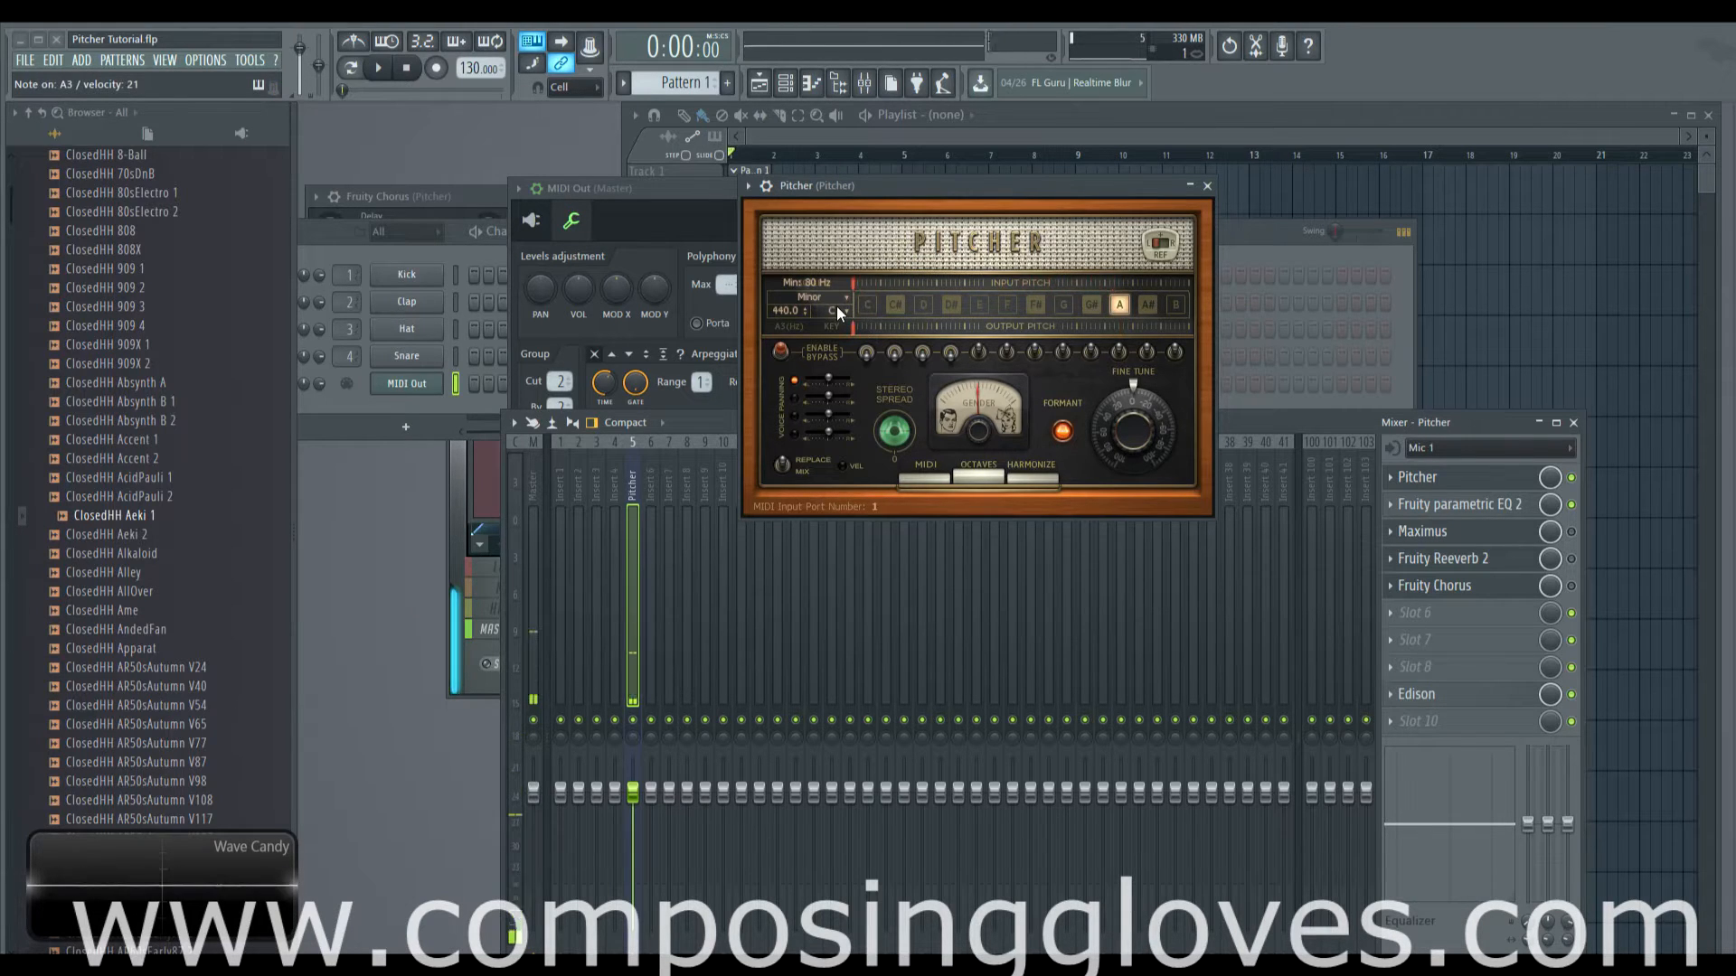
{"action": "left_click", "coordinate": [823, 284]}
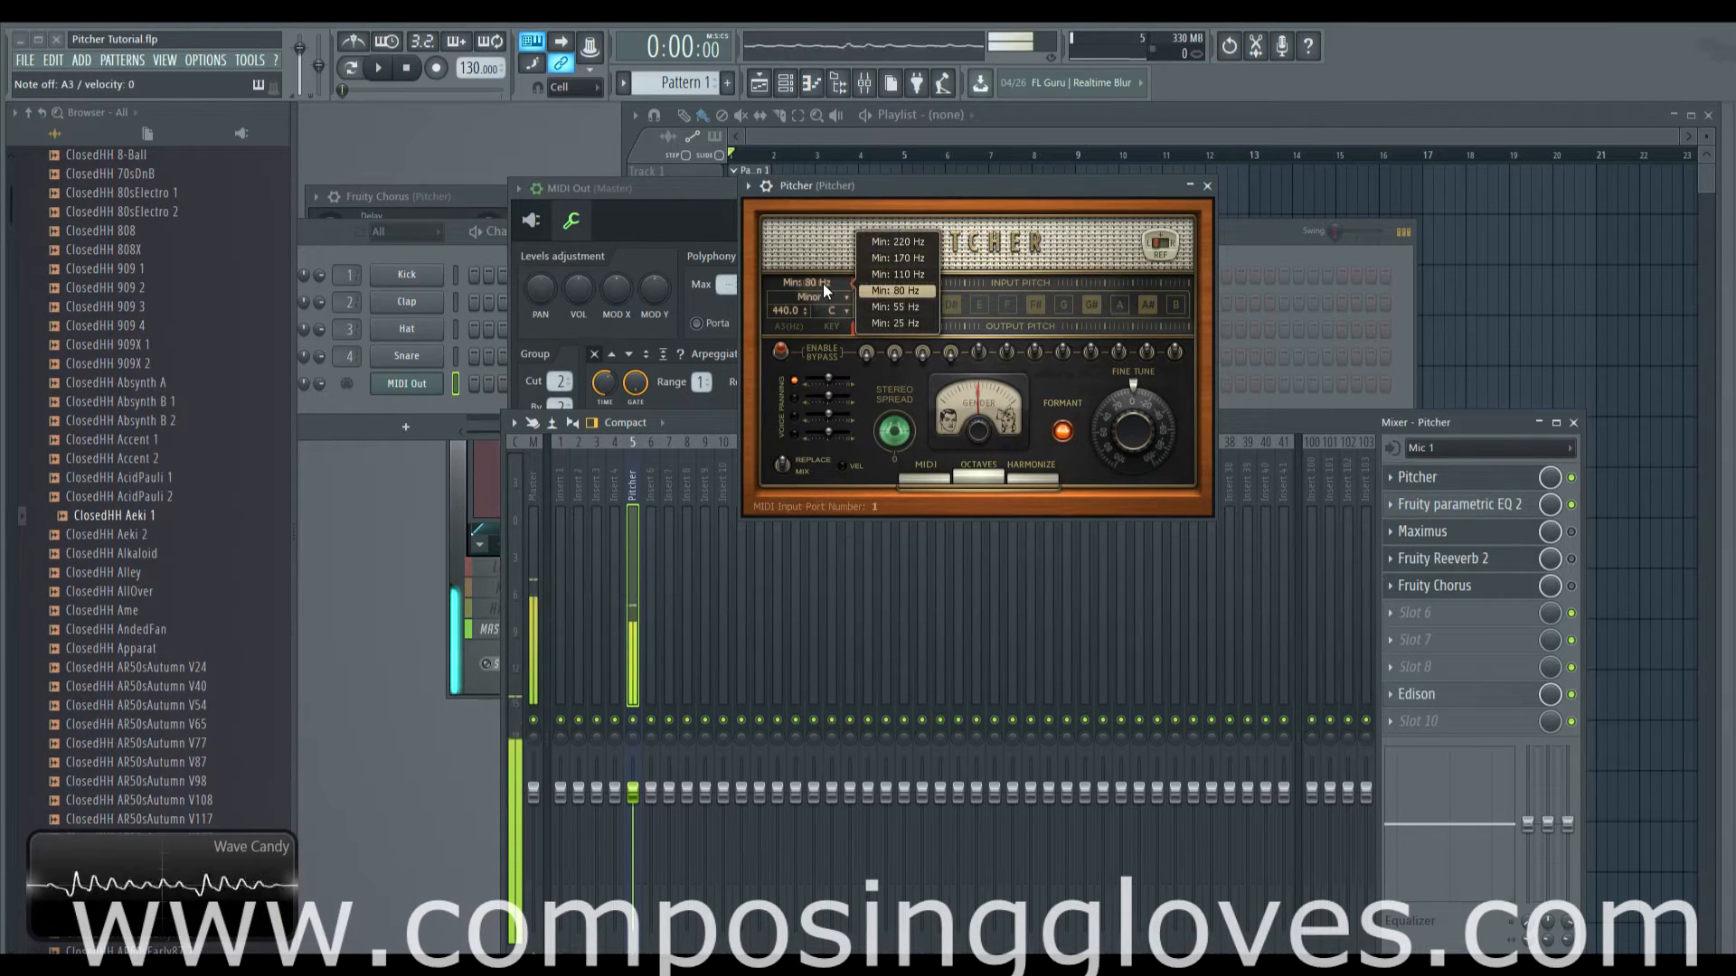
{"action": "left_click", "coordinate": [919, 275]}
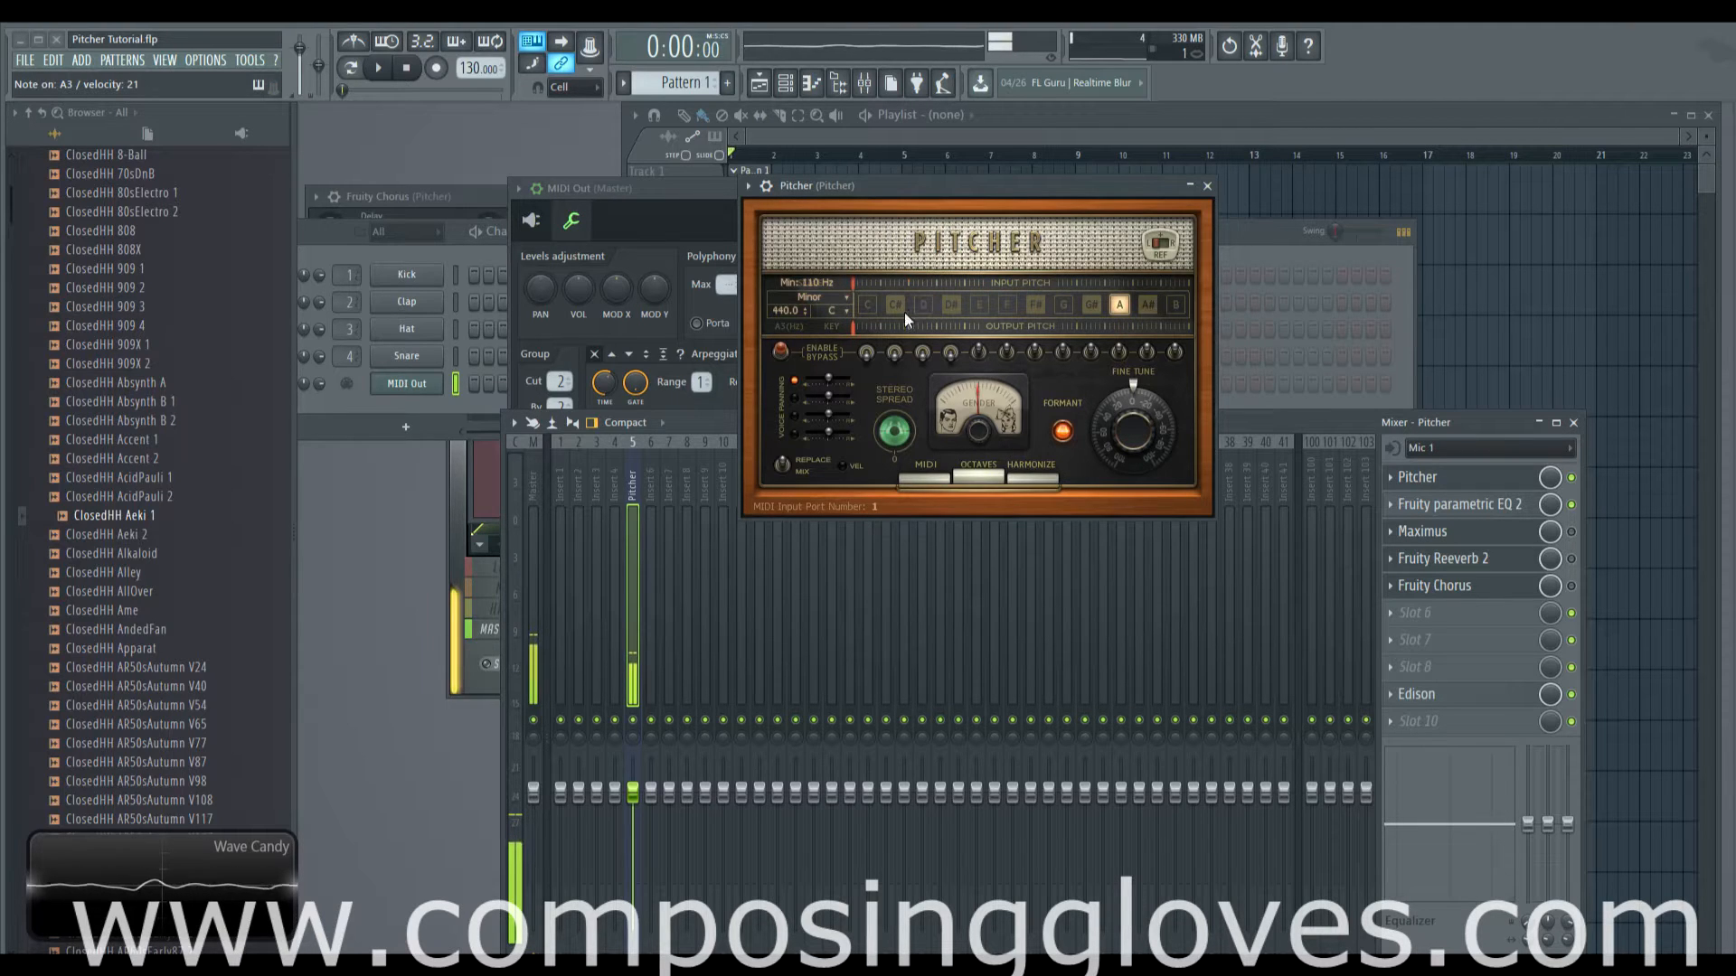
{"action": "left_click", "coordinate": [826, 279]}
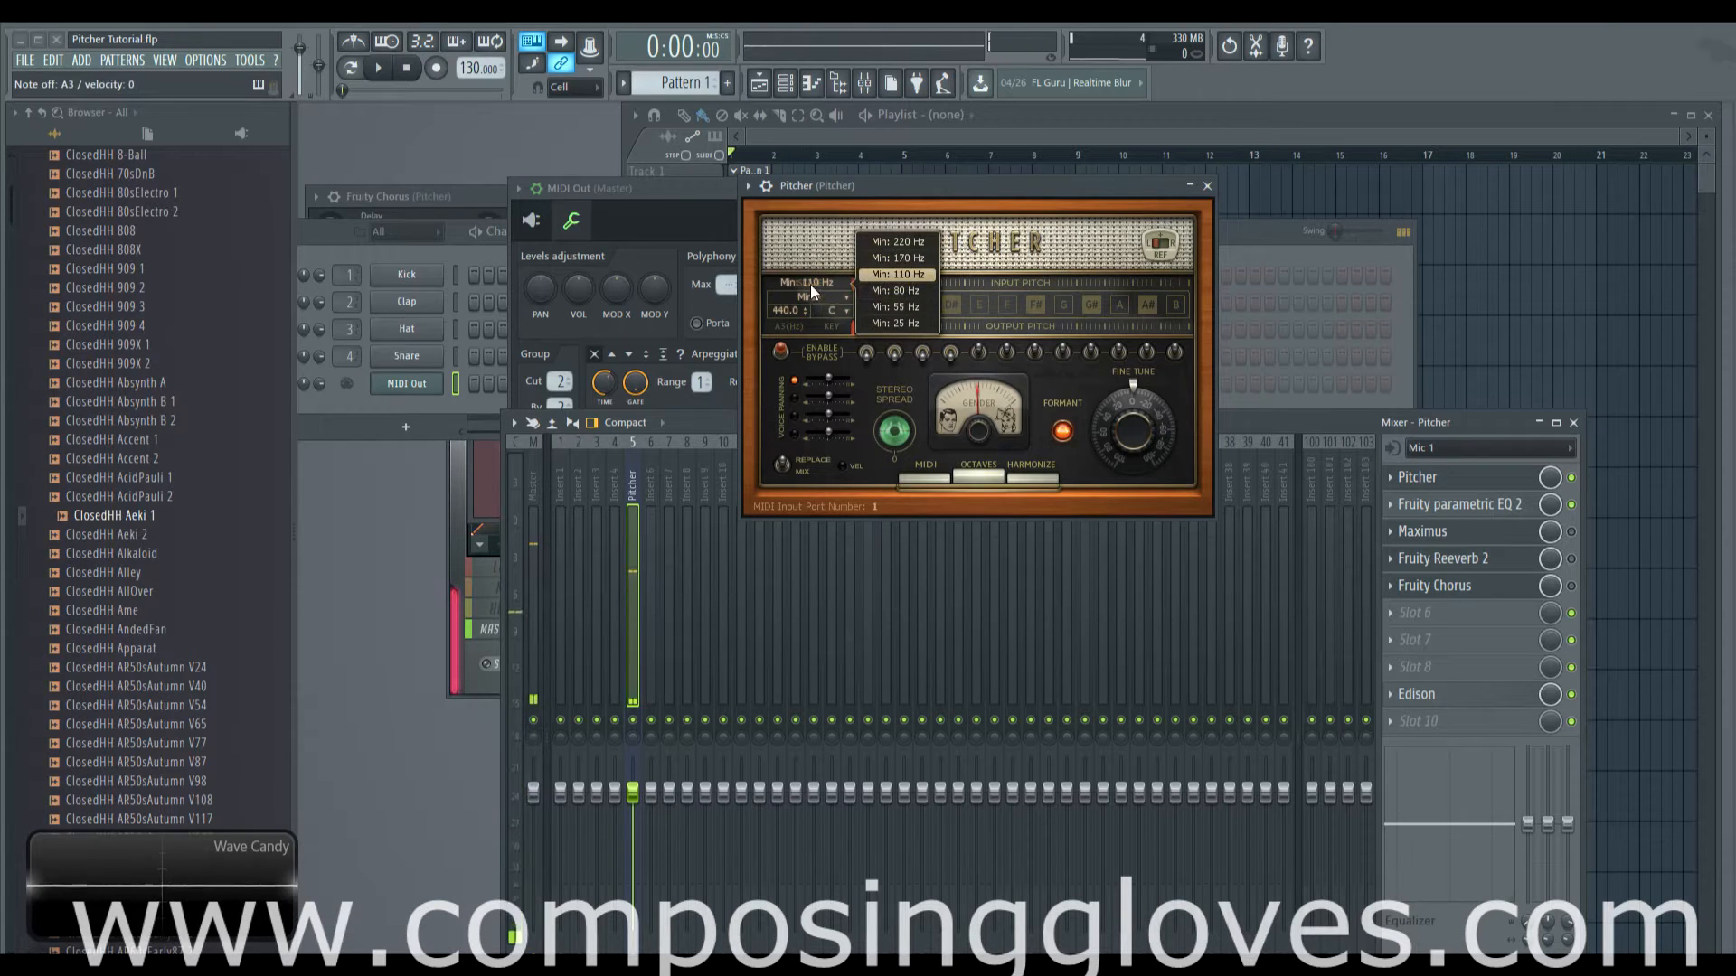
{"action": "left_click", "coordinate": [892, 257]}
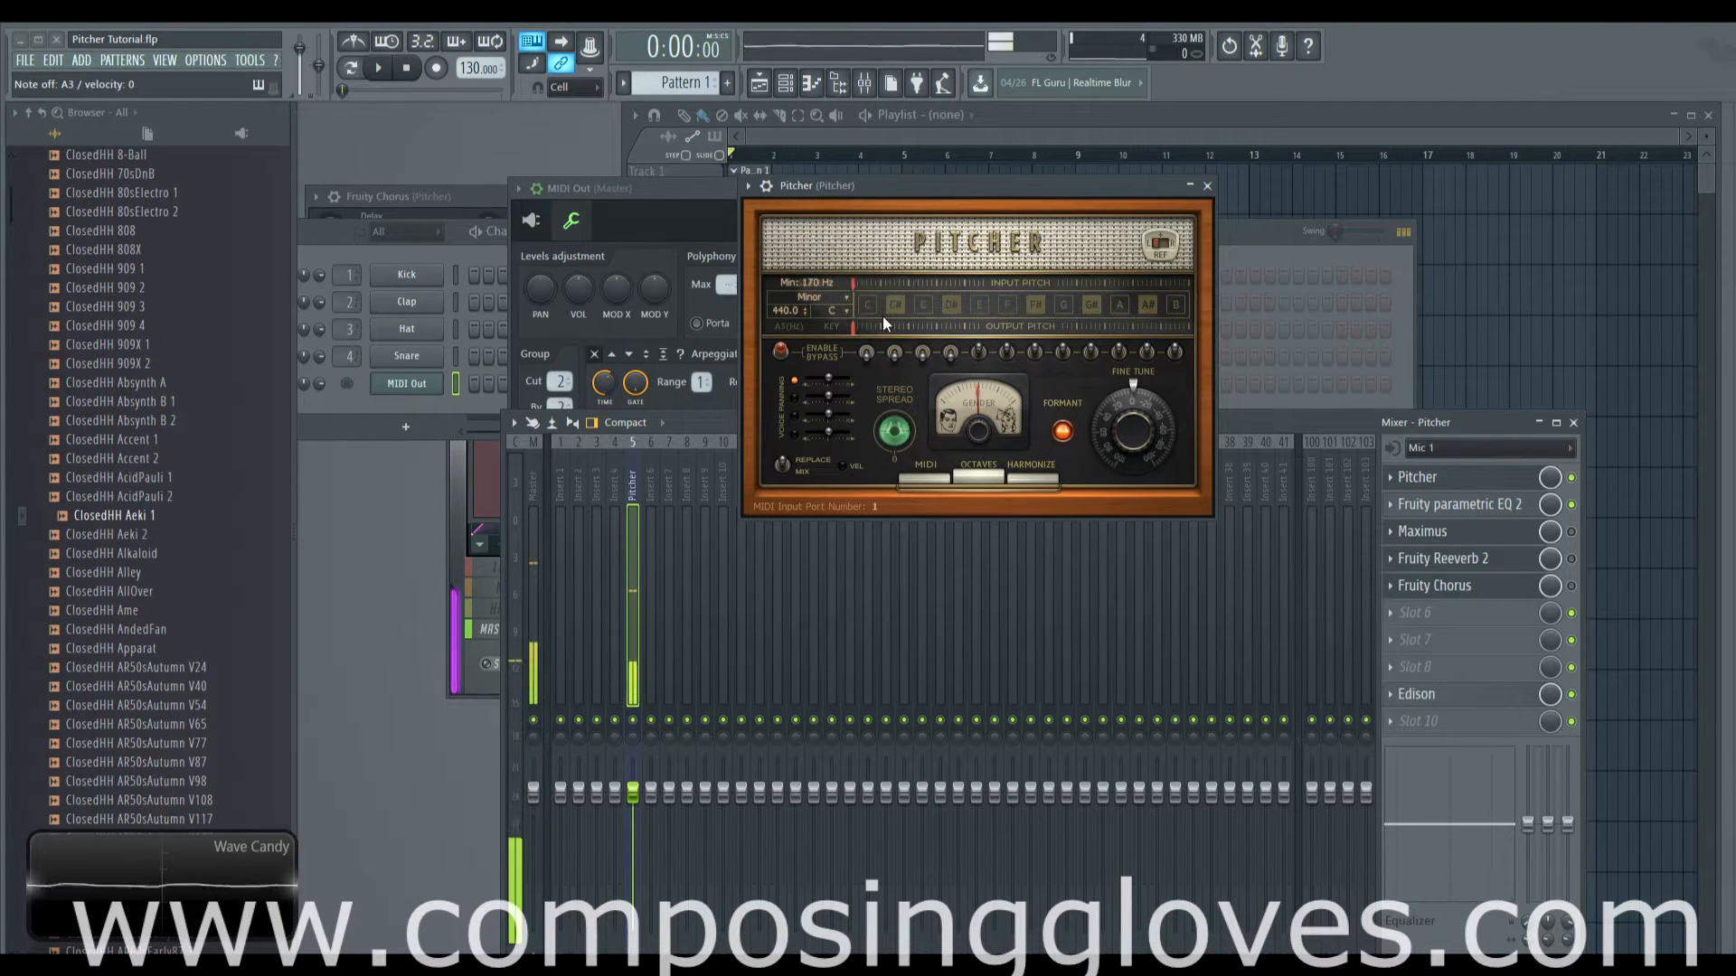
Examine Pitcher's scale options and its list of minimum frequencies
{"action": "left_click_drag", "start_coordinate": [968, 188], "coordinate": [972, 159]}
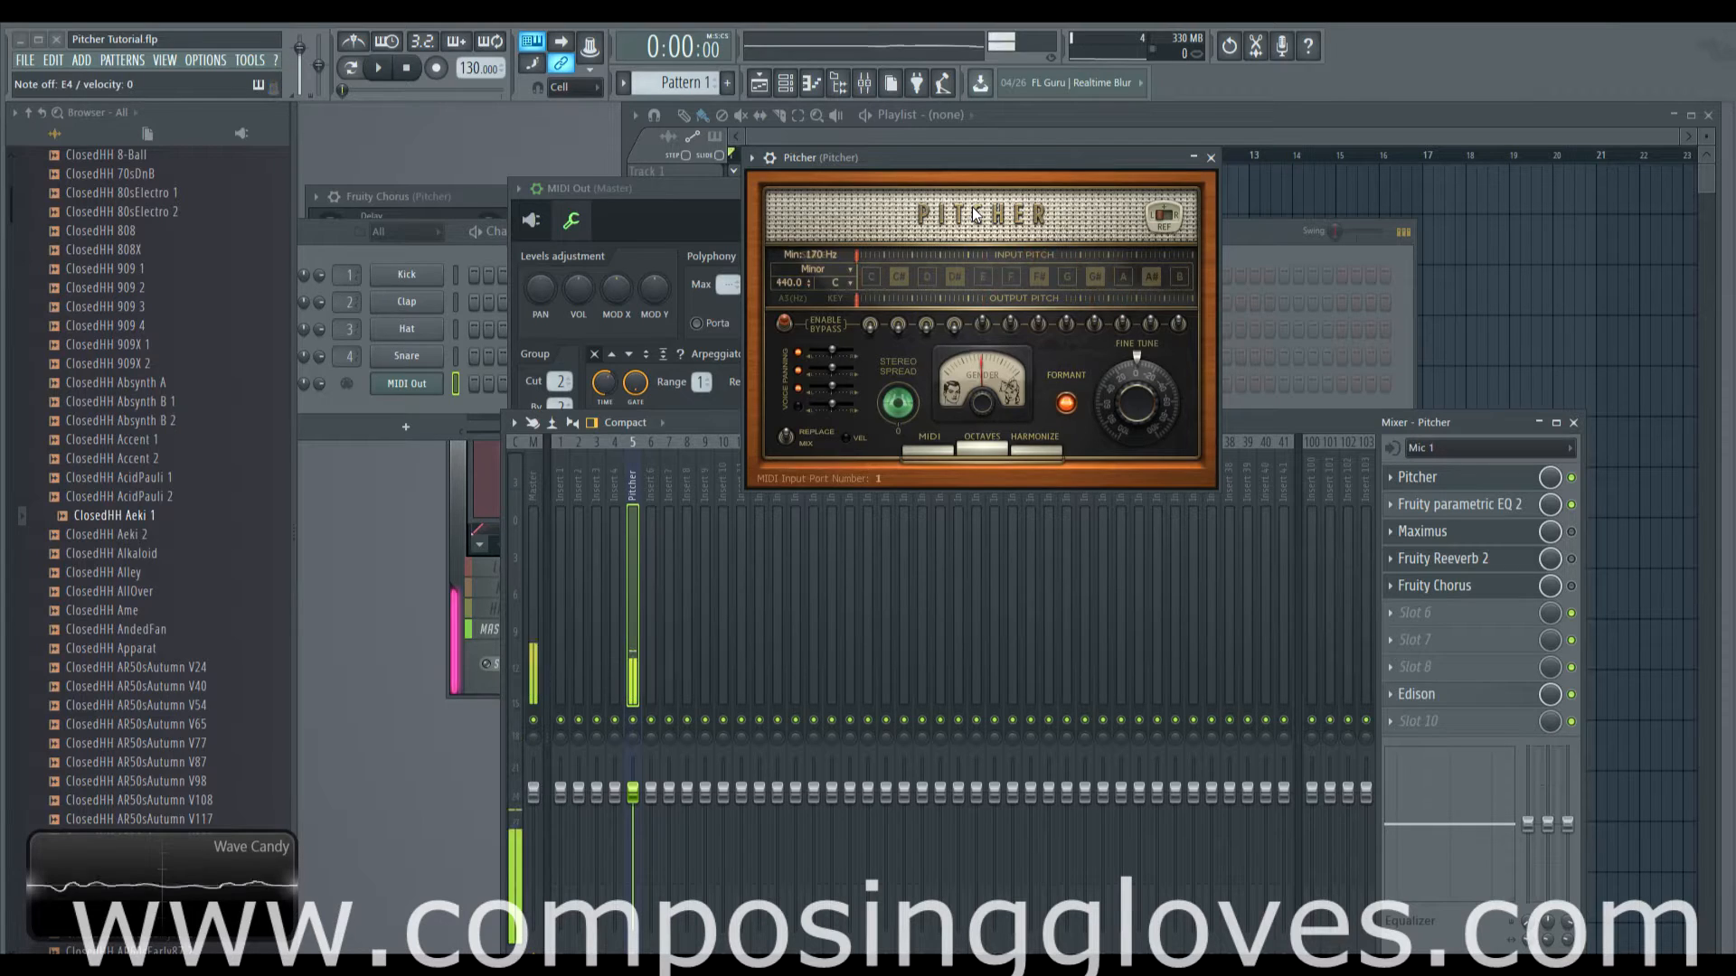
{"action": "left_click", "coordinate": [837, 269]}
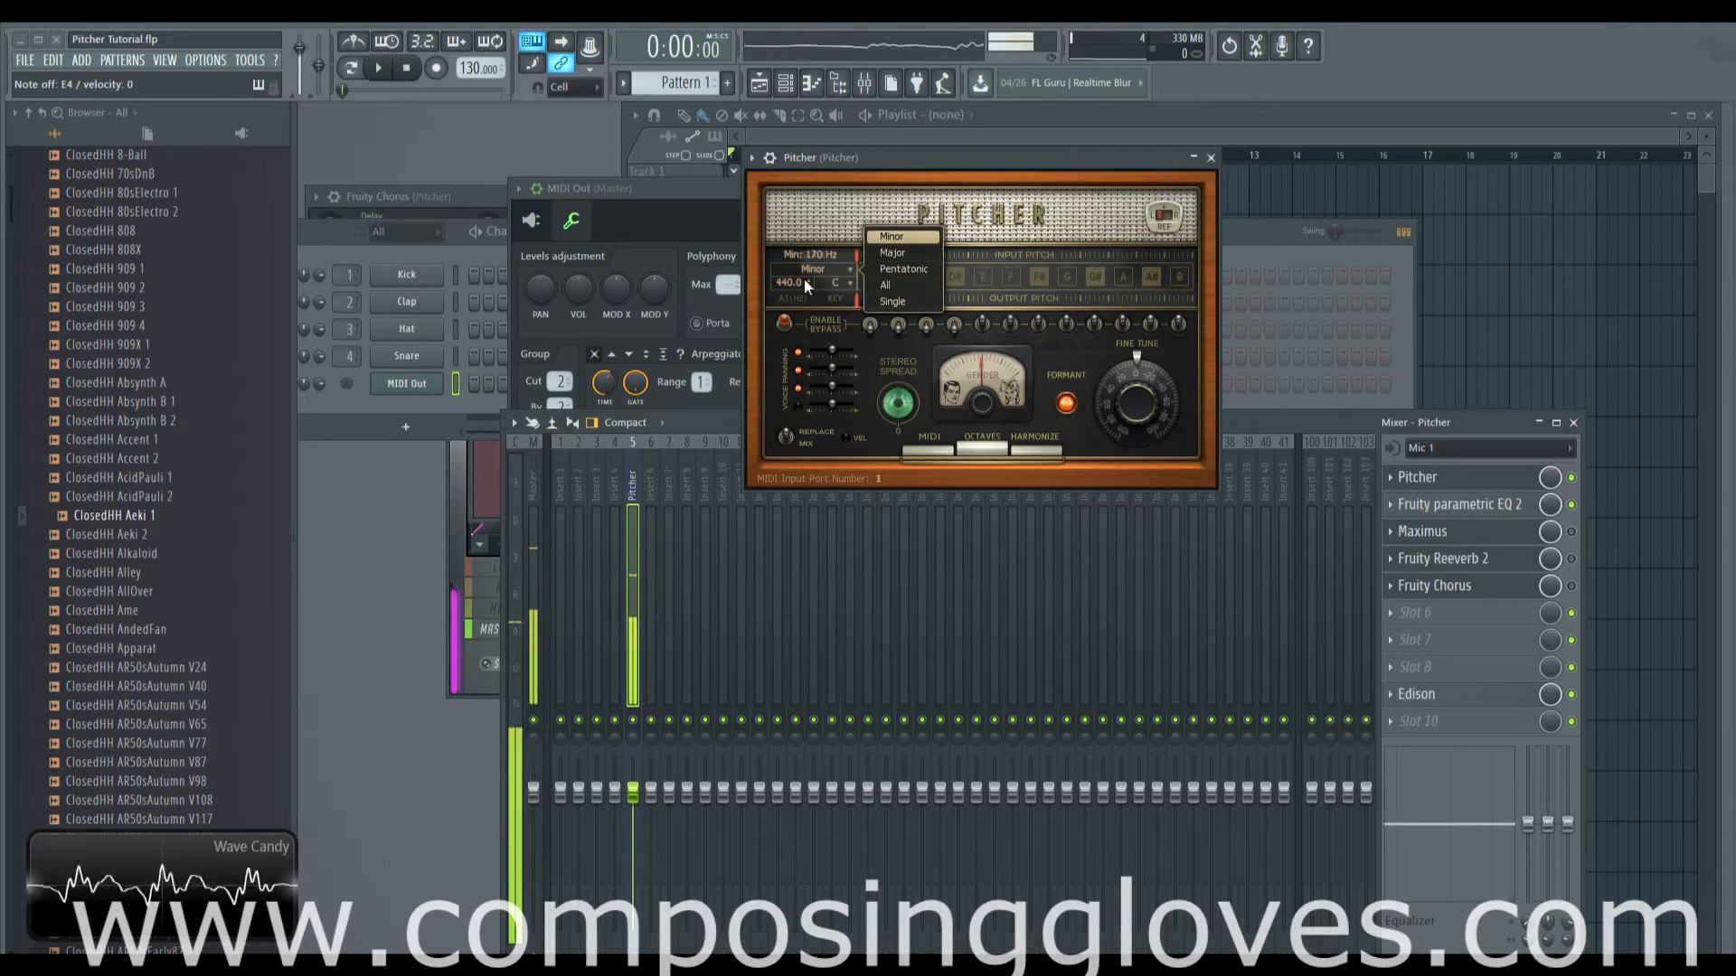
{"action": "left_click", "coordinate": [817, 251]}
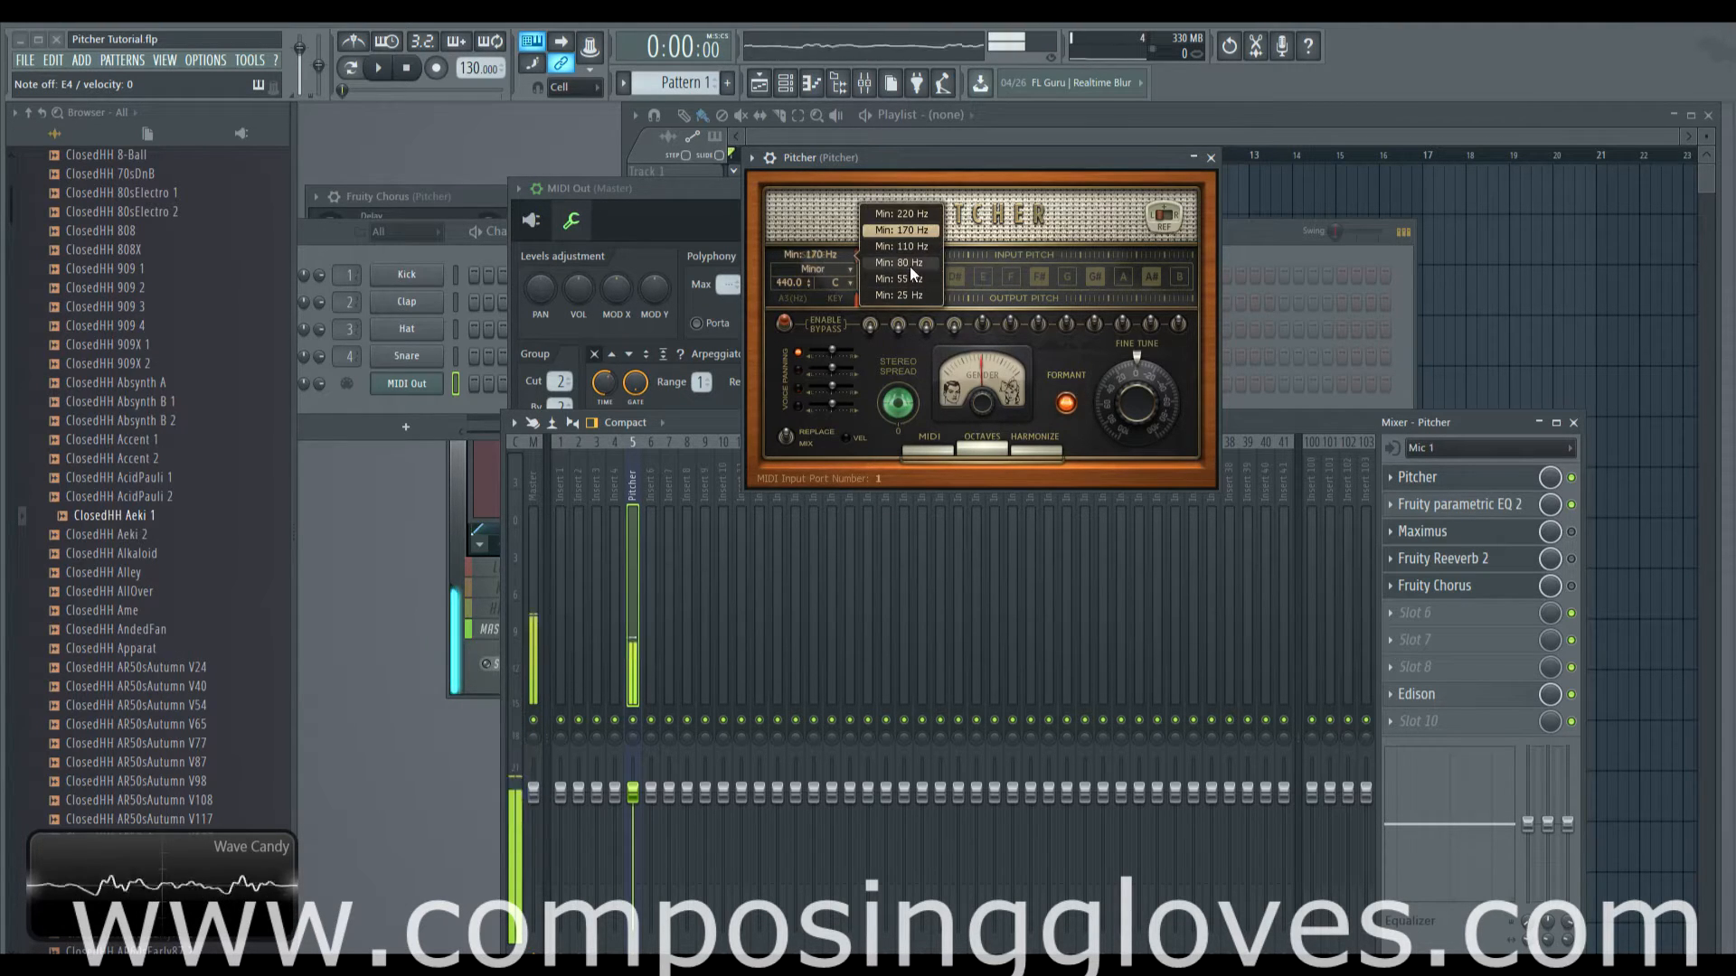
{"action": "left_click", "coordinate": [828, 186]}
Set the Pitcher track's audio input to (none) and turn off Pitcher's Harmonize mode
{"action": "left_click", "coordinate": [1450, 448]}
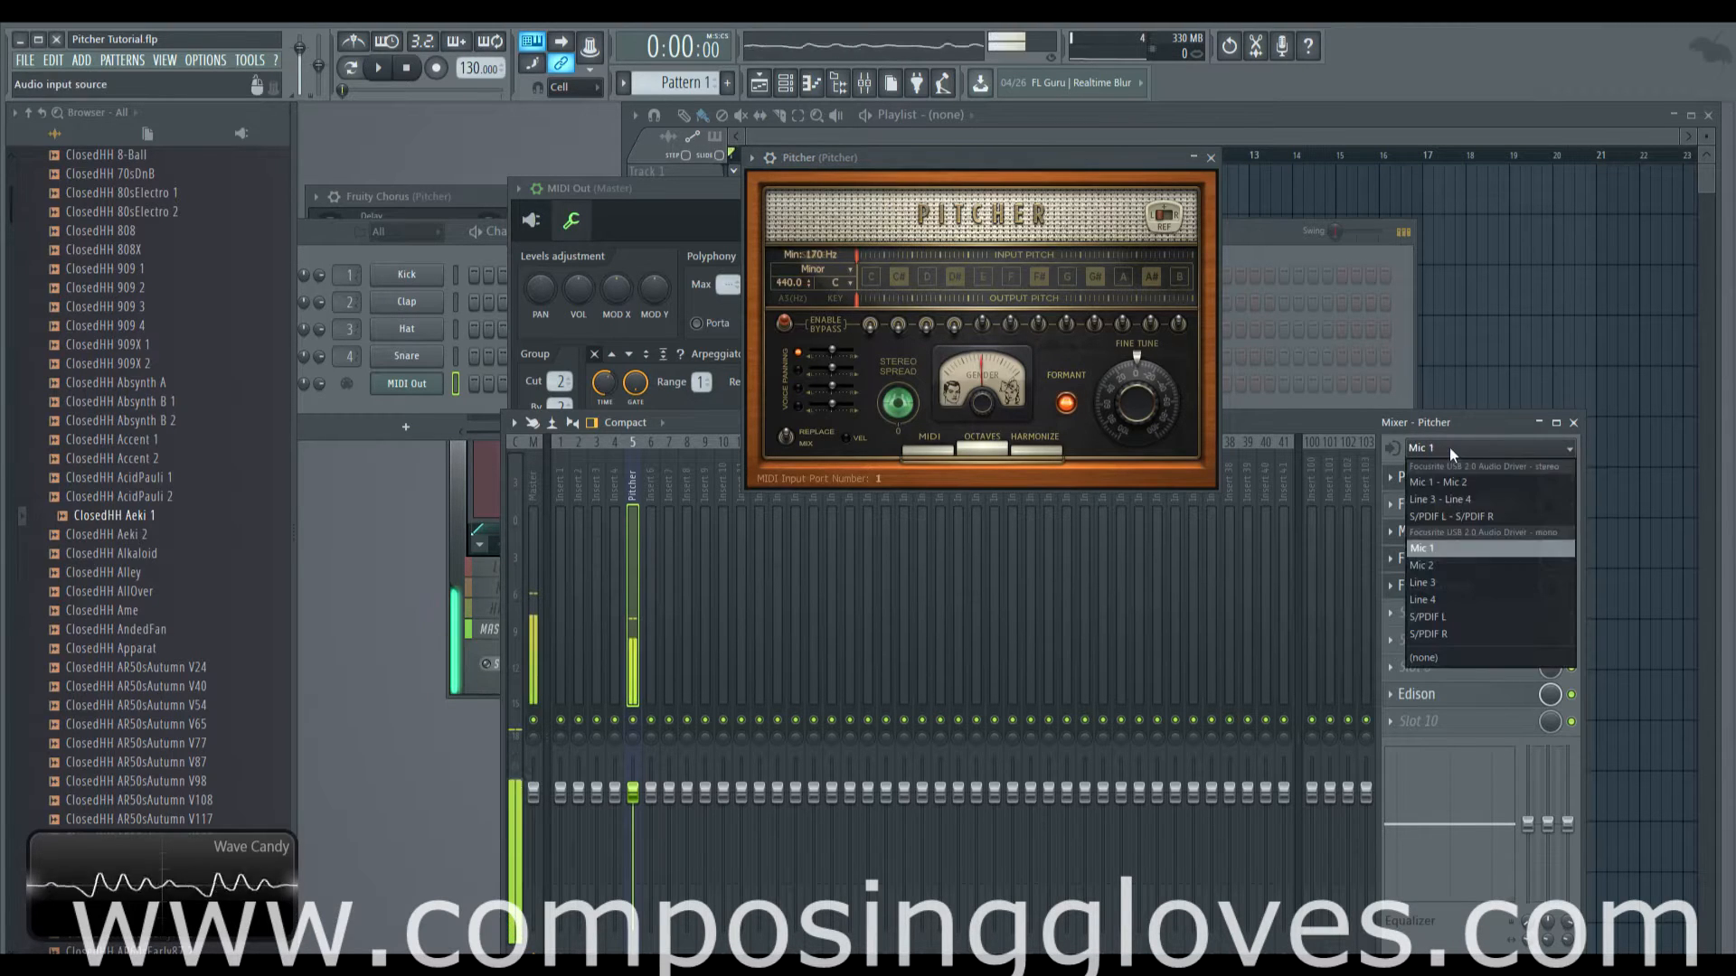
{"action": "left_click", "coordinate": [1475, 658]}
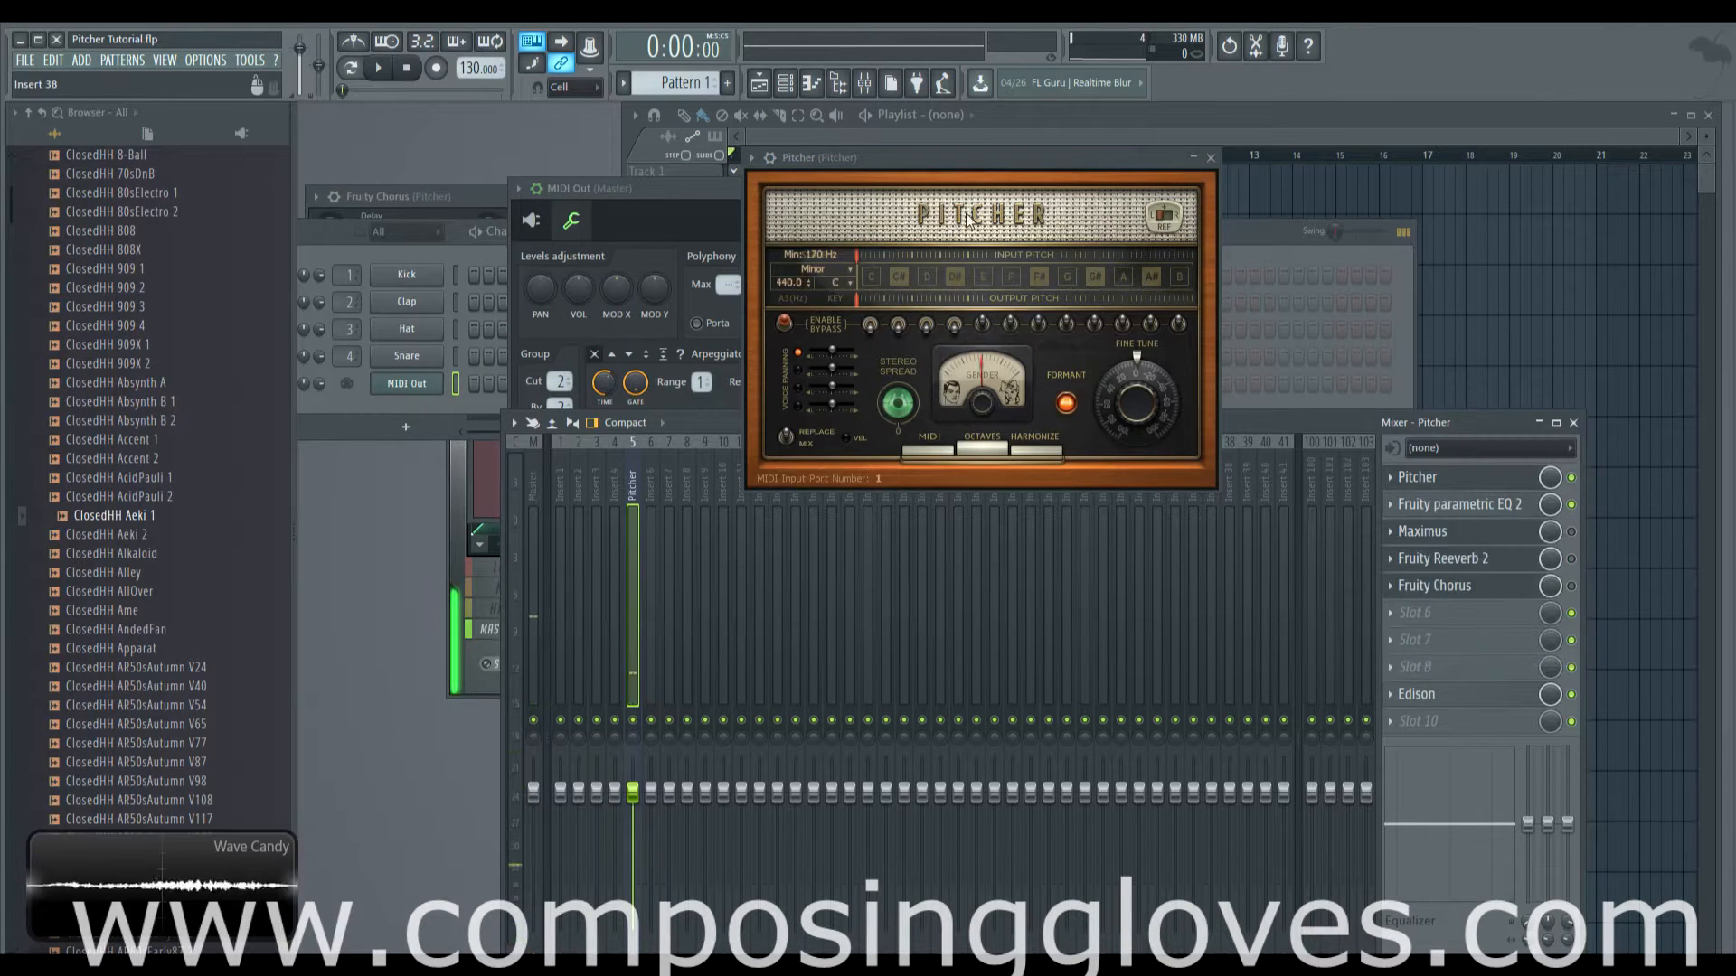
{"action": "left_click_drag", "start_coordinate": [958, 168], "coordinate": [953, 203]}
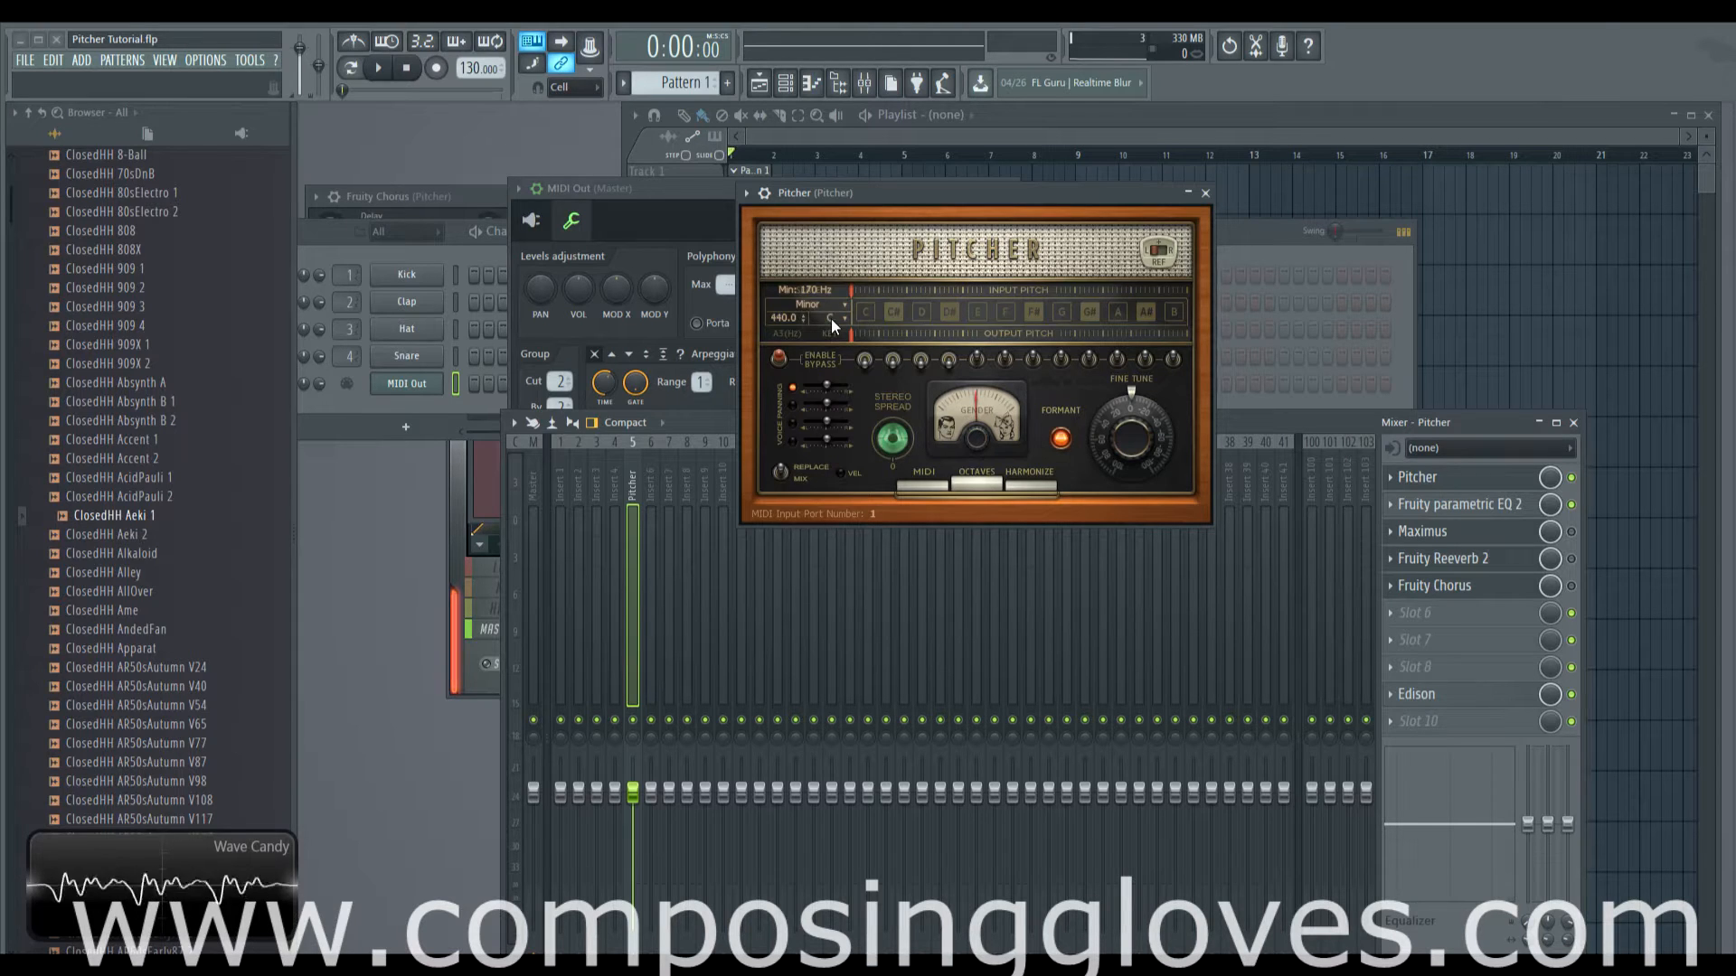
{"action": "left_click", "coordinate": [1031, 487]}
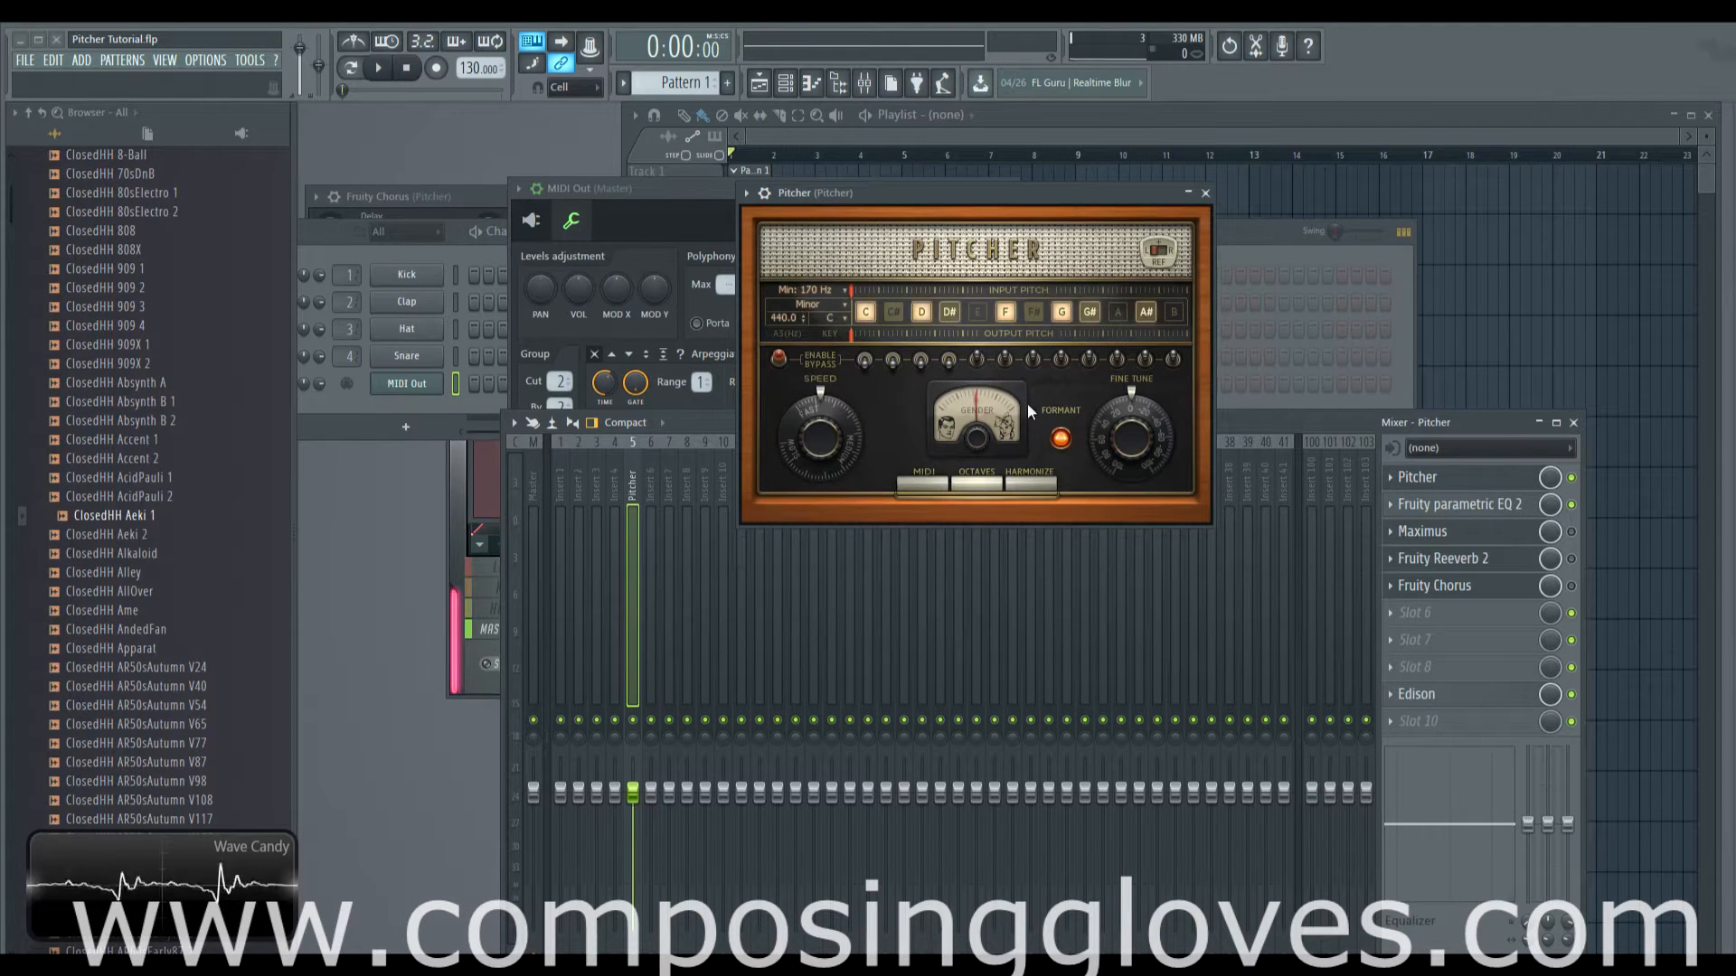
{"action": "left_click_drag", "start_coordinate": [1021, 198], "coordinate": [1061, 154]}
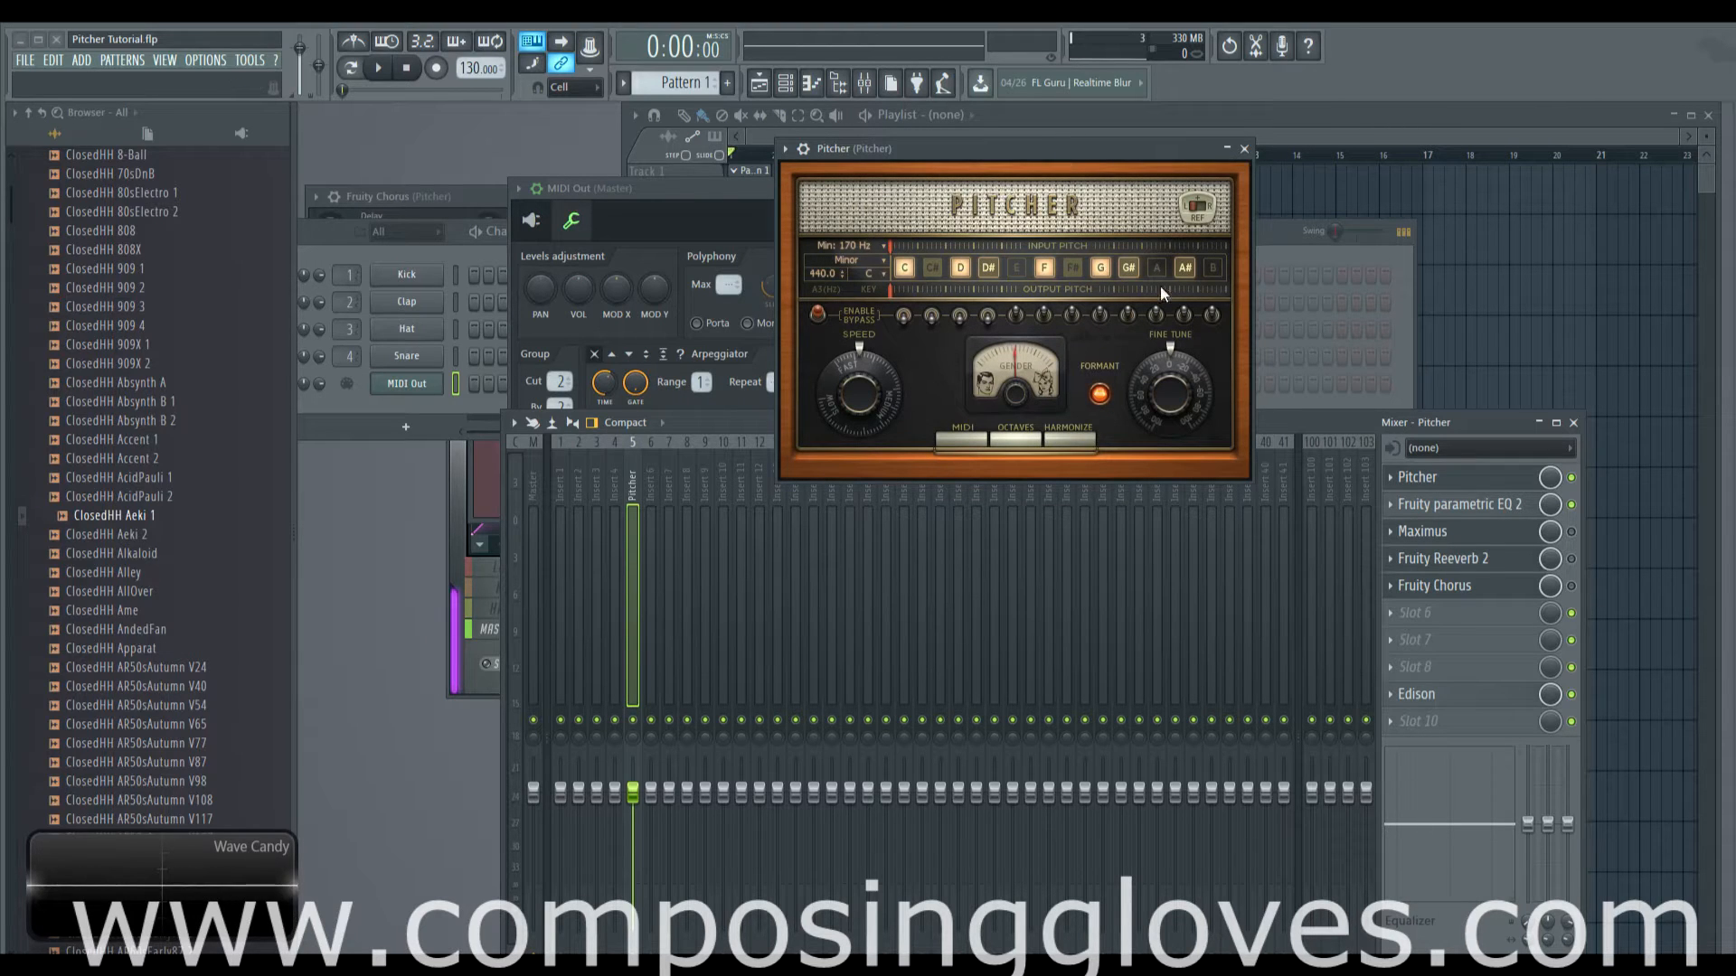
Open Edison from the Pitcher track, arrange it clear of the Pitcher window, and set the track's audio input to Mic 1
{"action": "left_click", "coordinate": [1410, 694]}
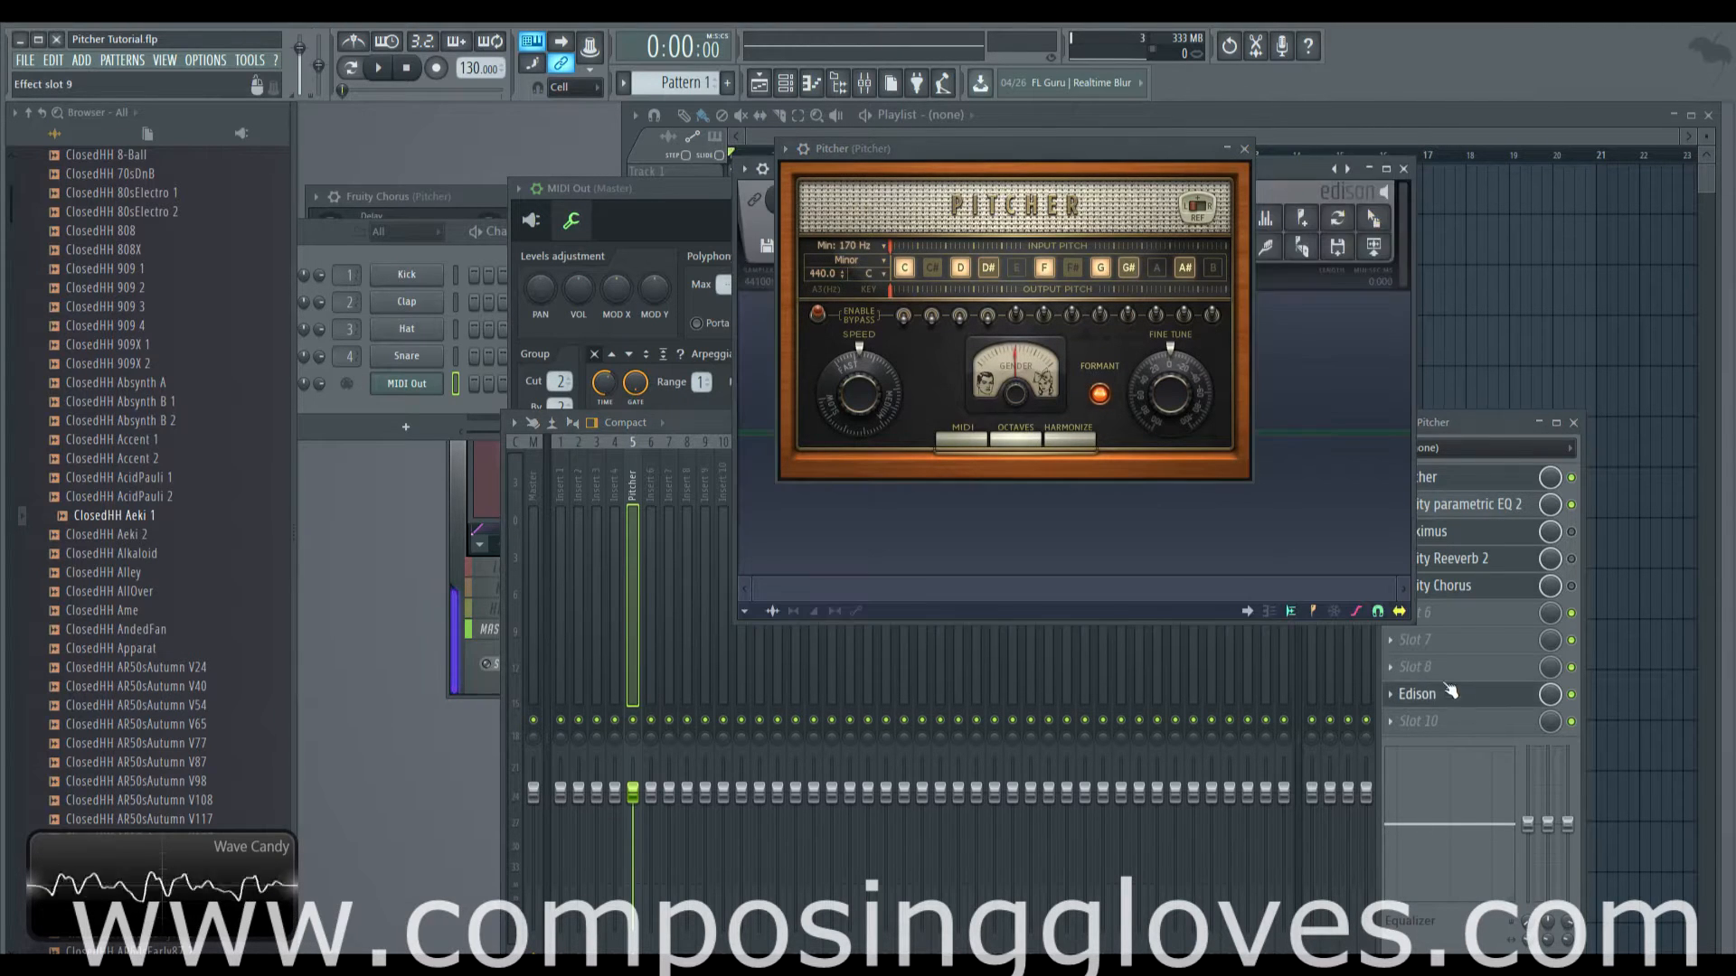
{"action": "left_click_drag", "start_coordinate": [1097, 152], "coordinate": [1421, 176]}
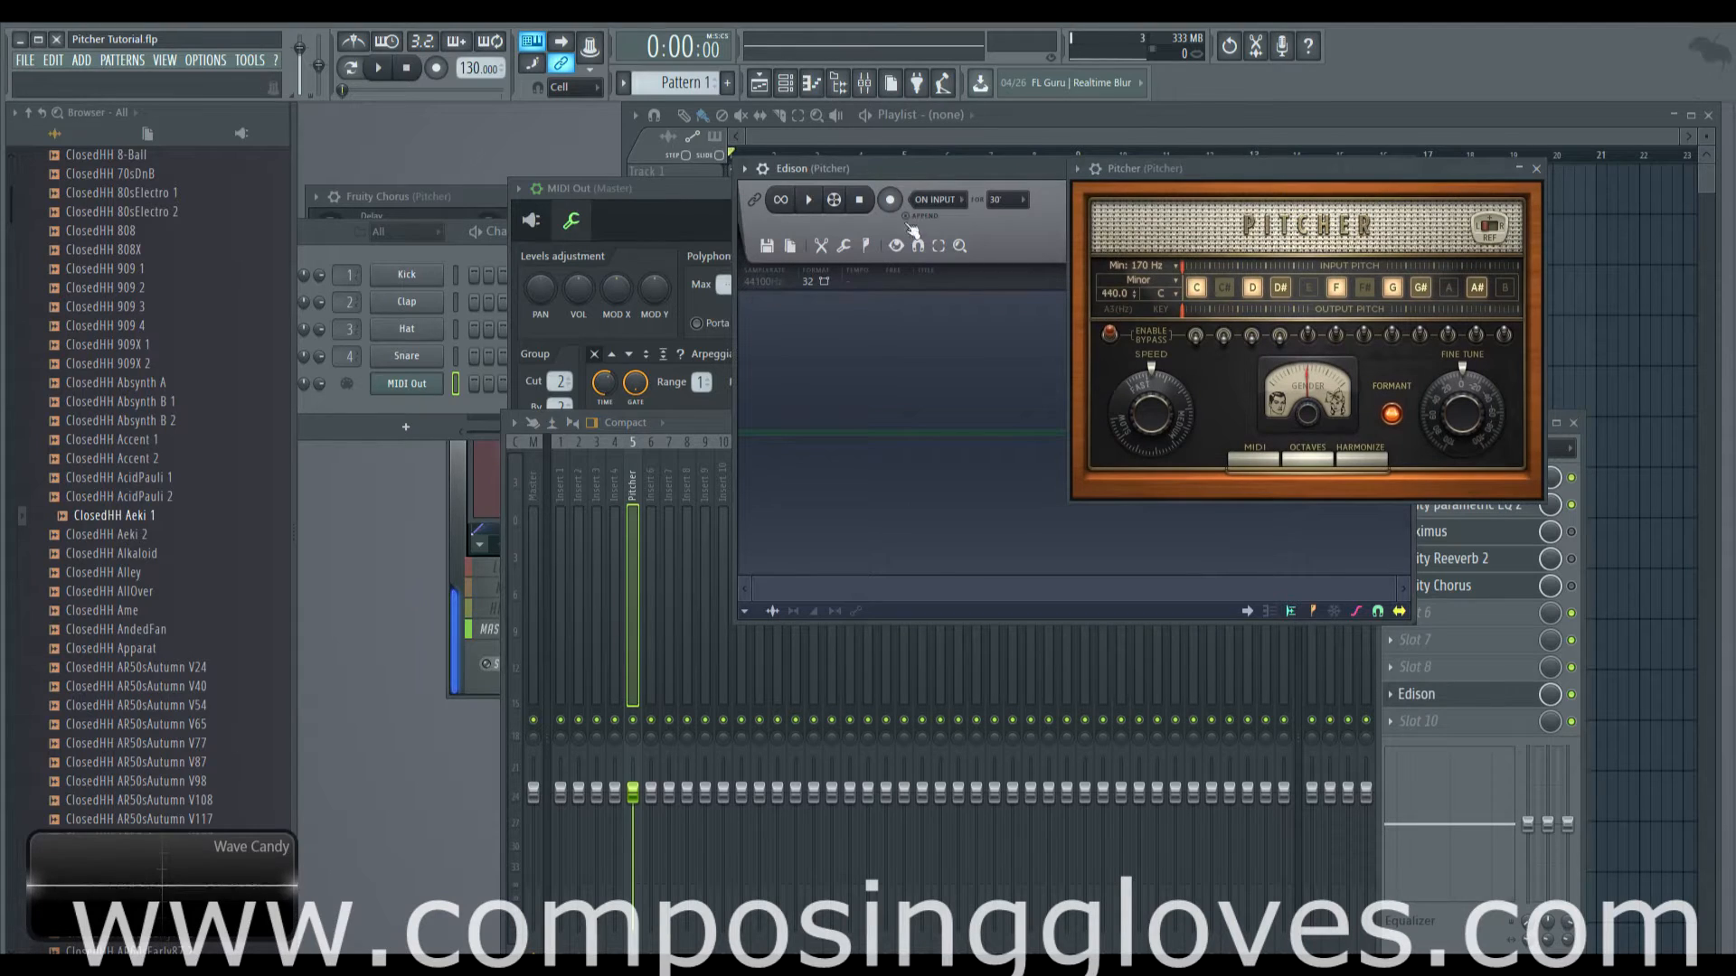
{"action": "left_click_drag", "start_coordinate": [963, 176], "coordinate": [847, 170]}
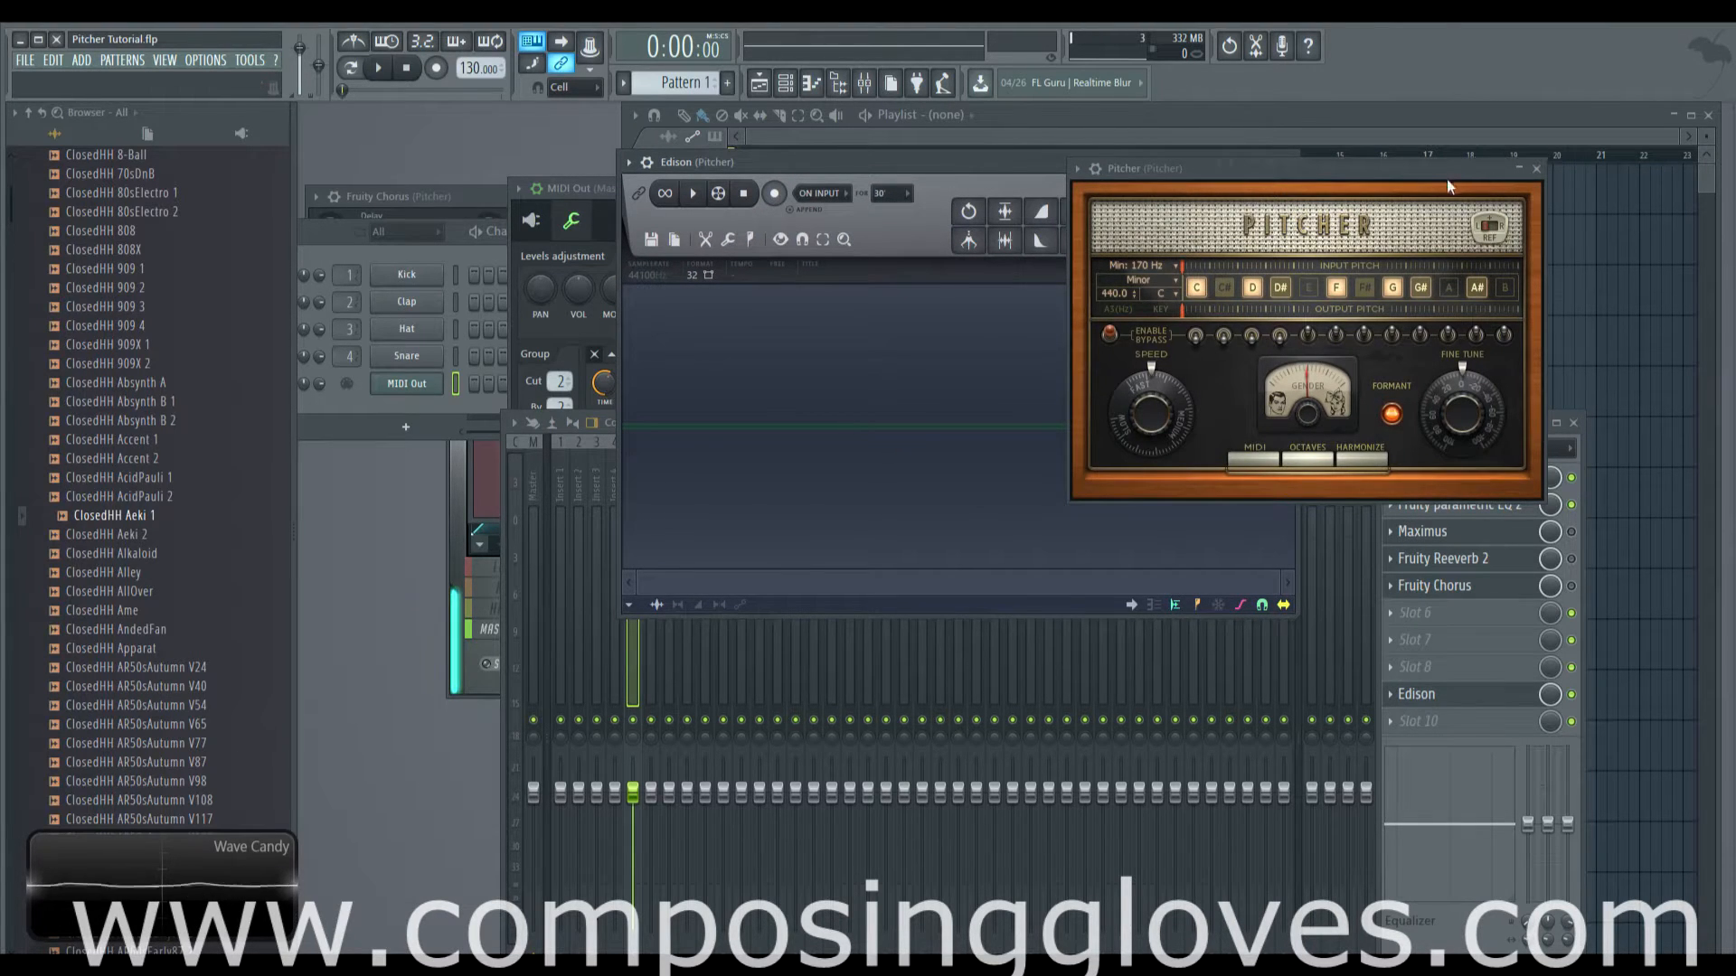
{"action": "left_click_drag", "start_coordinate": [1447, 186], "coordinate": [1244, 533]}
{"action": "left_click", "coordinate": [1446, 449]}
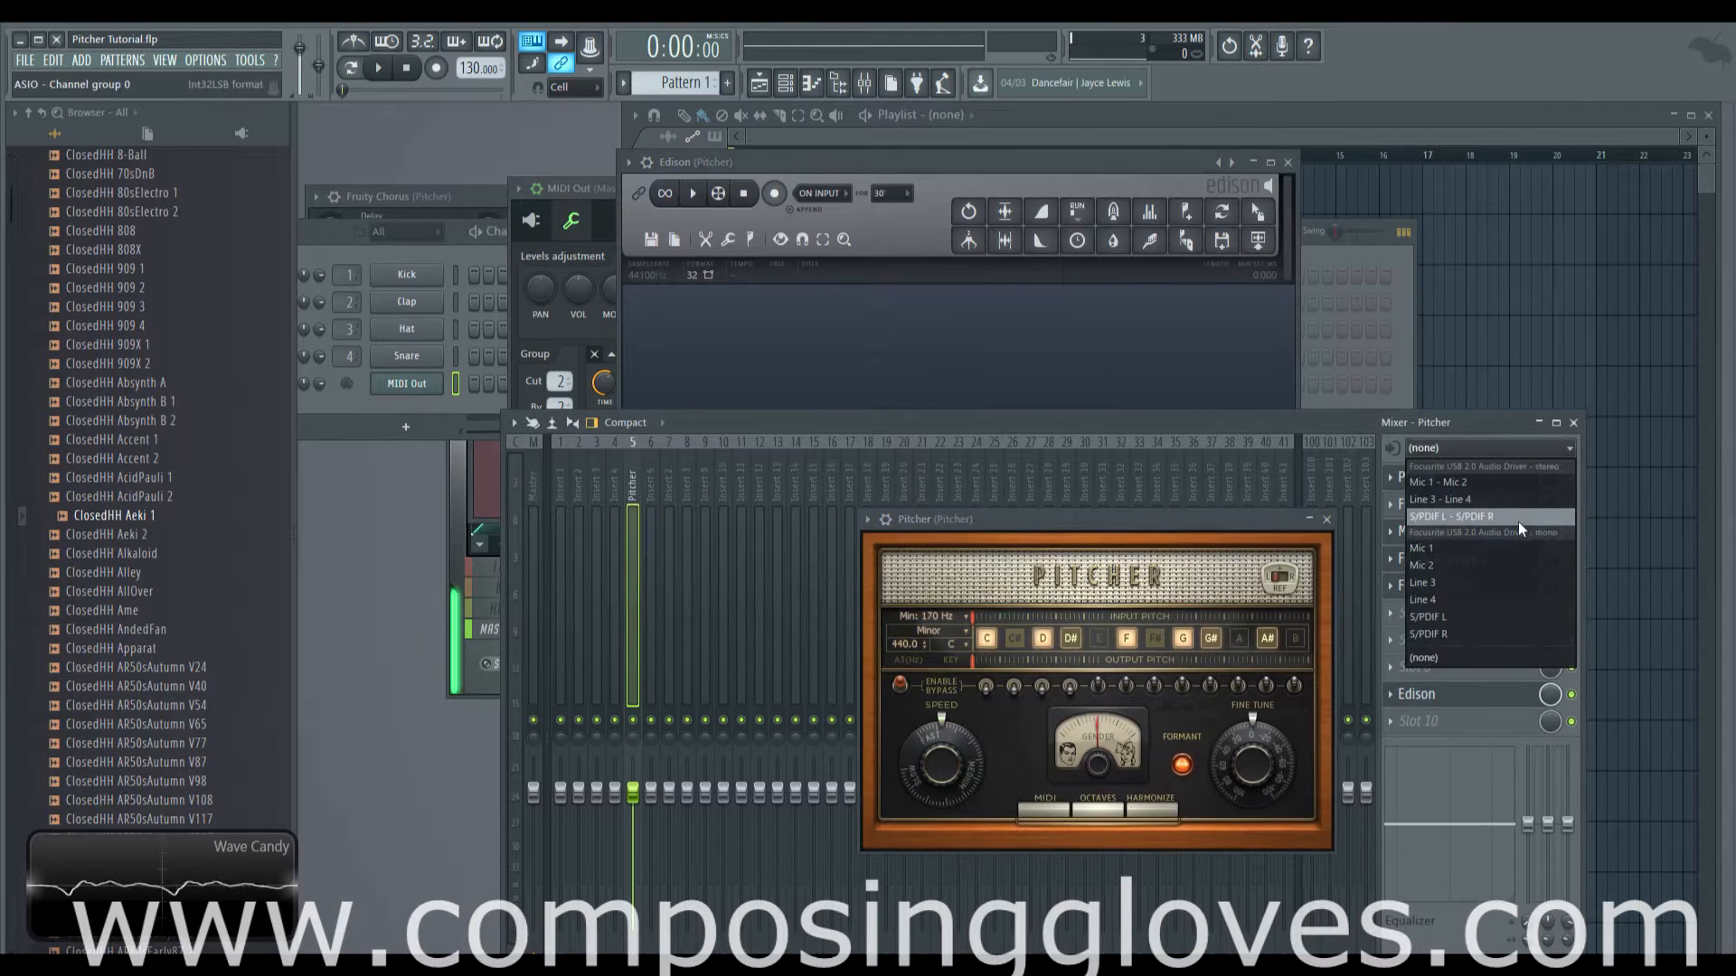
{"action": "left_click", "coordinate": [1502, 549]}
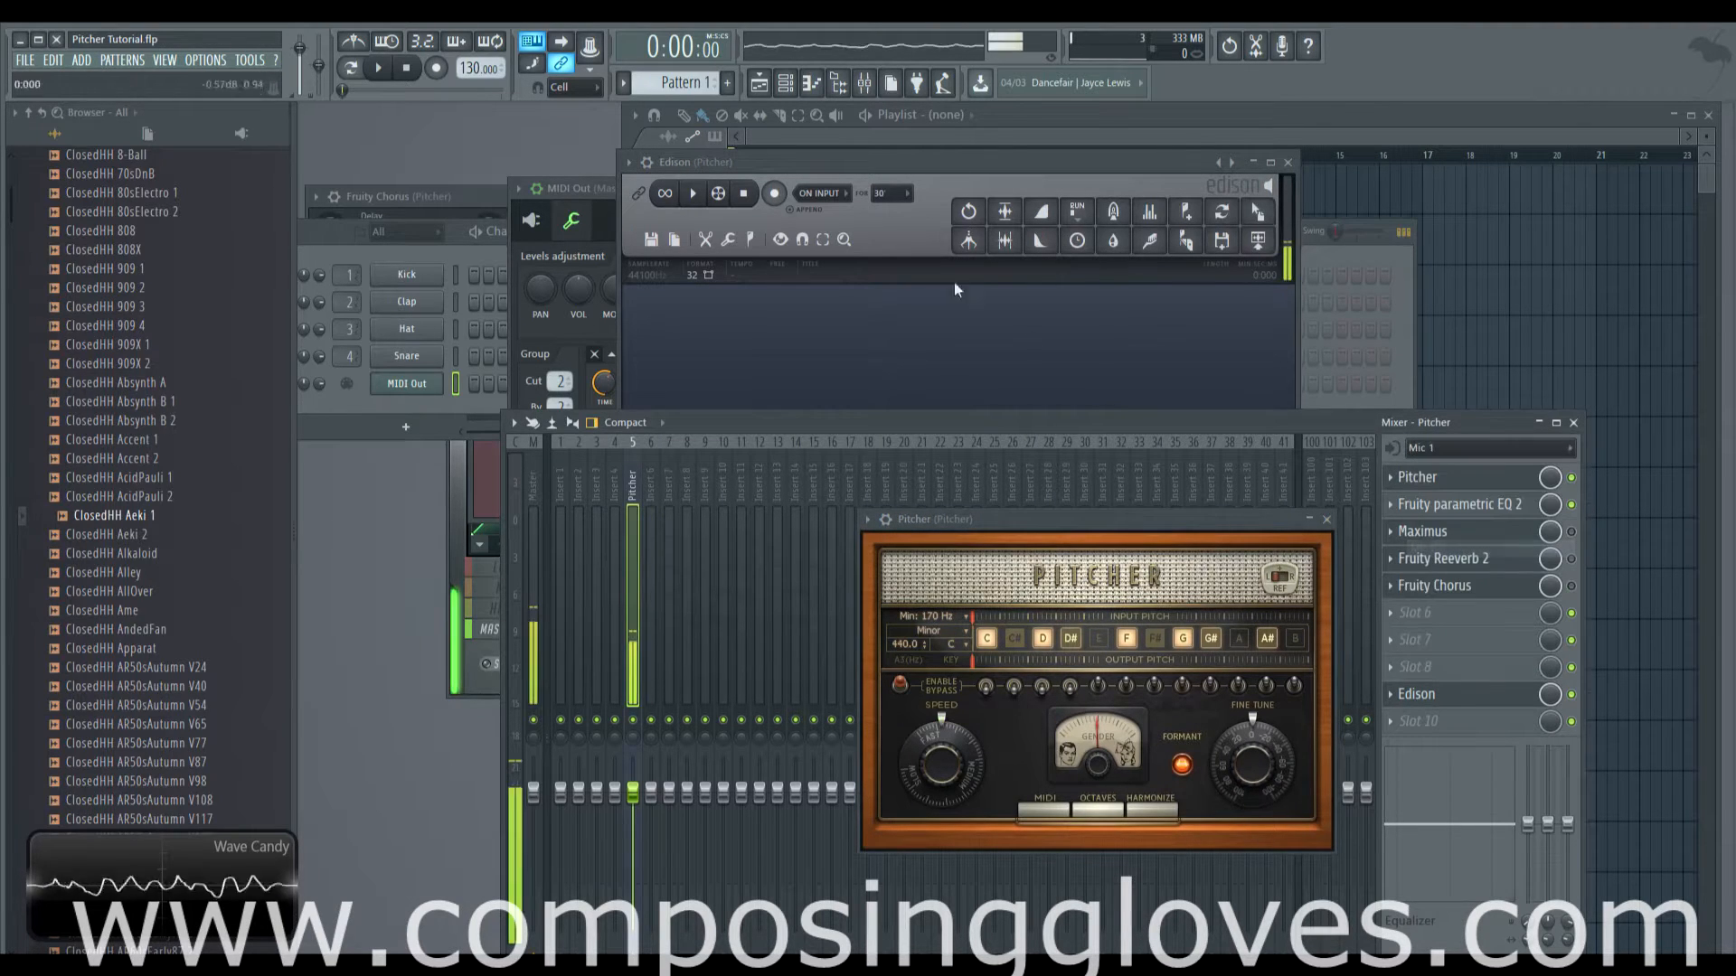
Record a sustained vocal note in Edison, stop recording, and set the Pitcher track's audio input to (none)
{"action": "left_click", "coordinate": [904, 271]}
{"action": "left_click", "coordinate": [774, 194]}
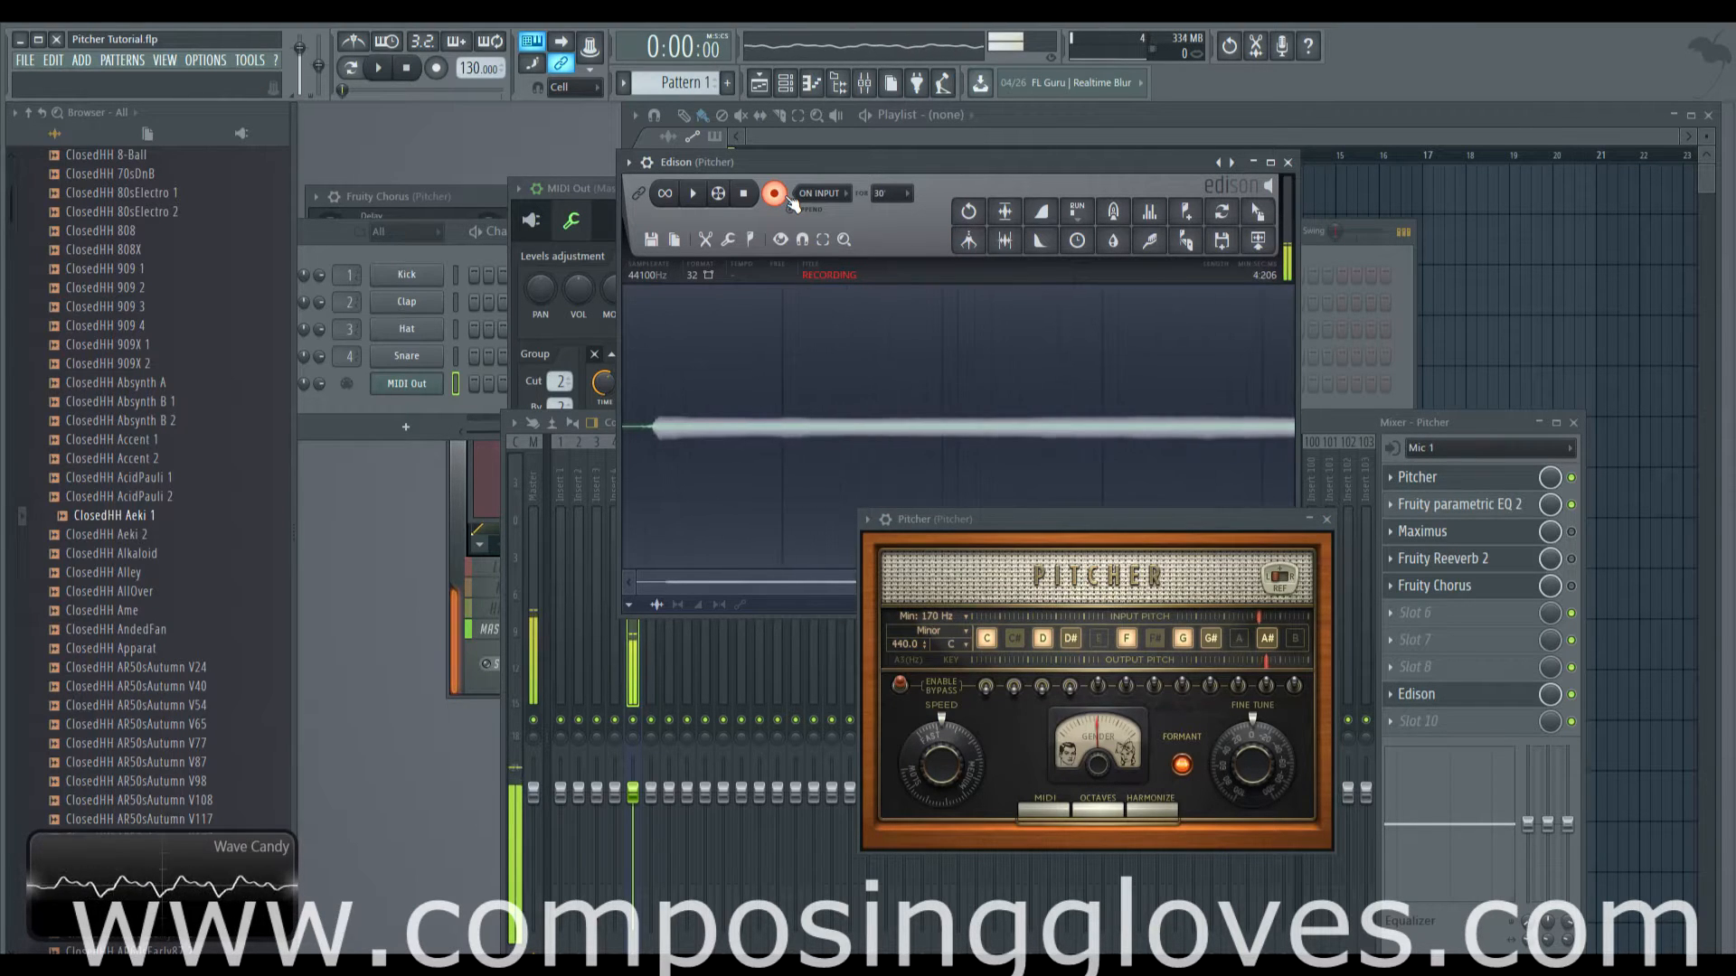
{"action": "left_click", "coordinate": [787, 199]}
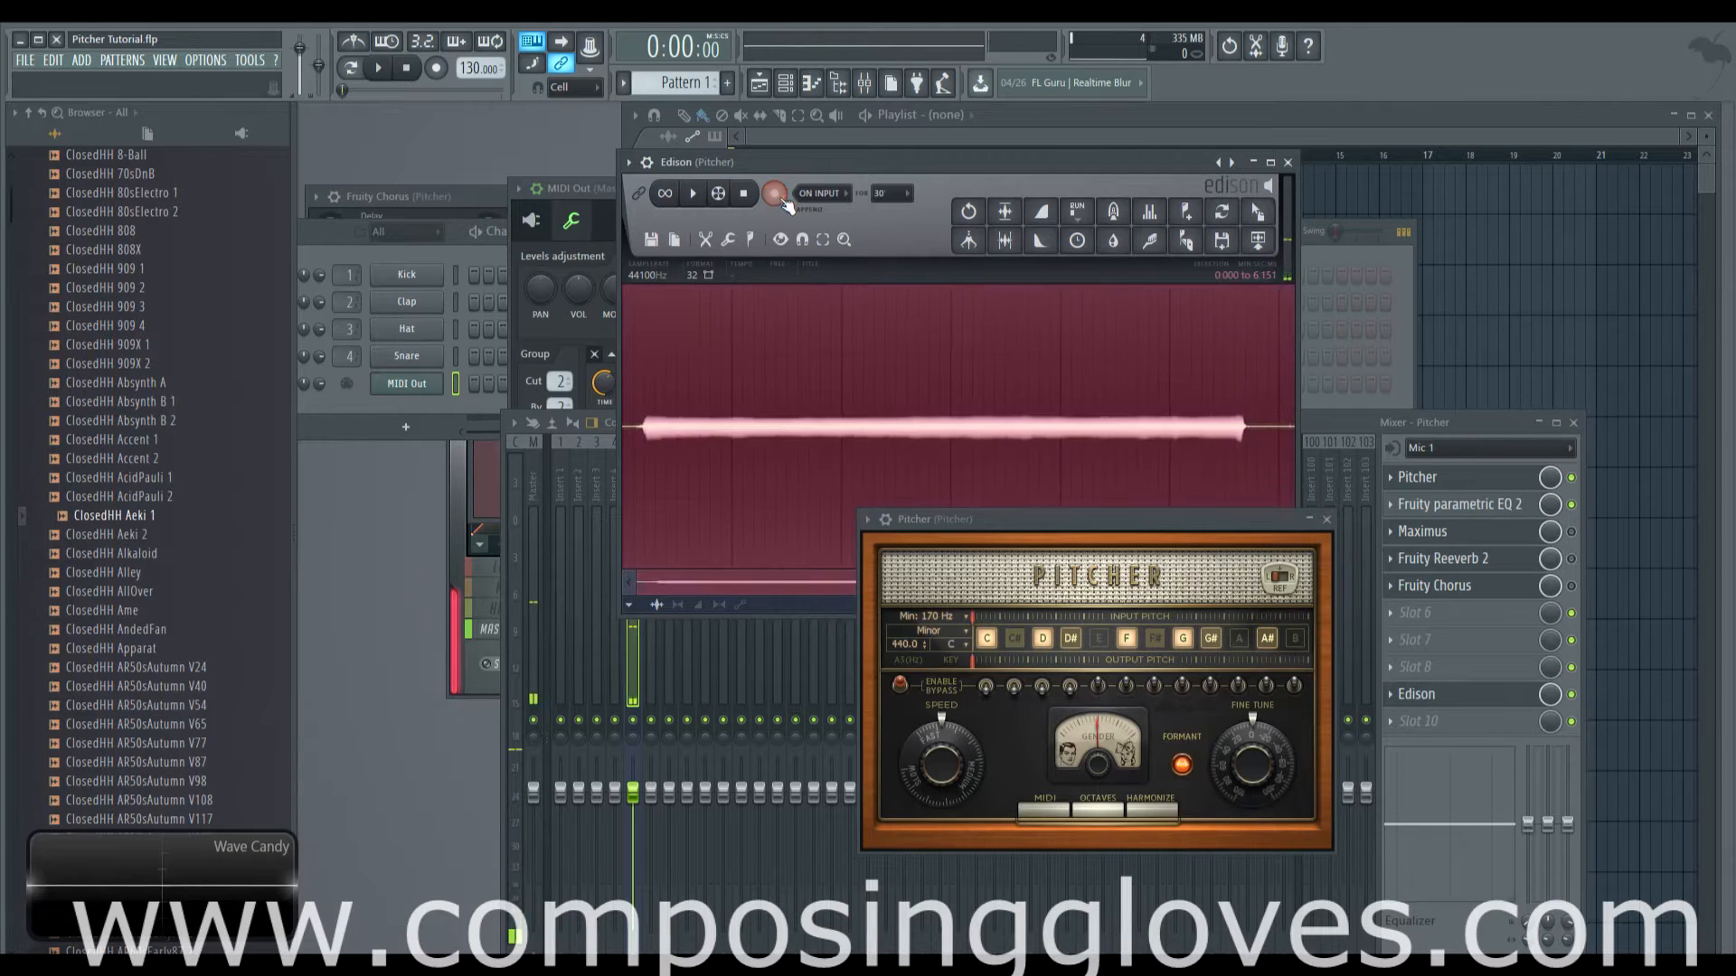
{"action": "left_click", "coordinate": [1500, 449]}
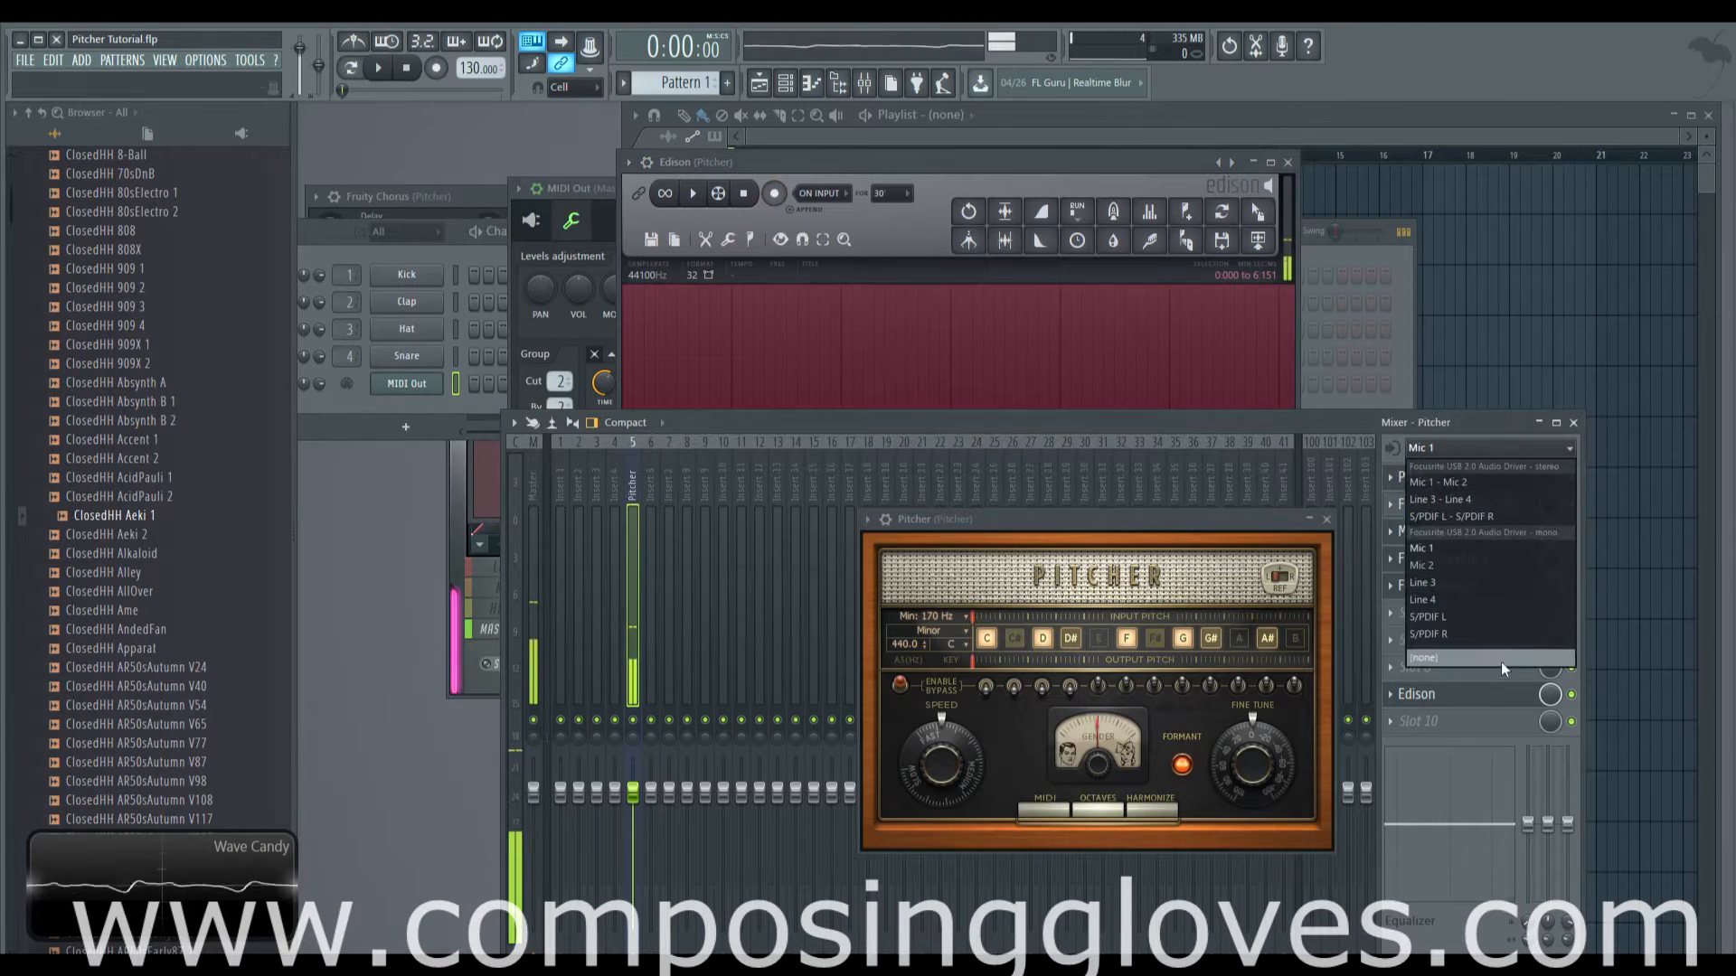
{"action": "left_click", "coordinate": [1501, 658]}
Place the Edison recording at the start of playlist Track 2 and open the audio clip's channel settings
{"action": "left_click", "coordinate": [1114, 206]}
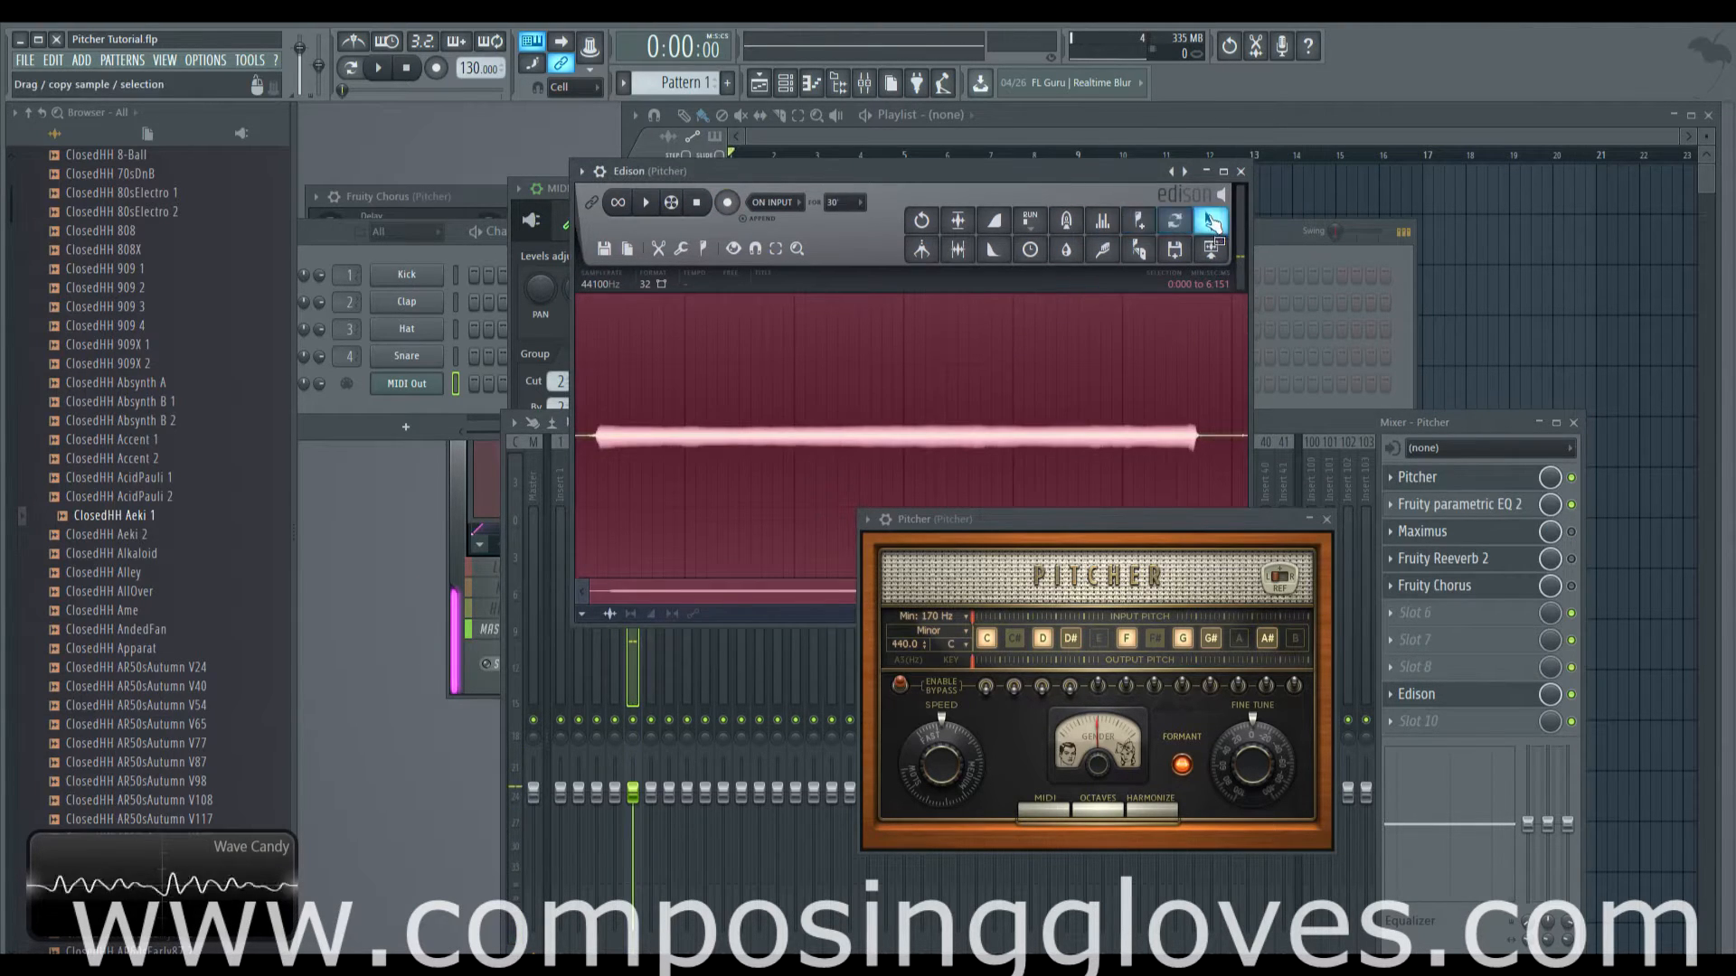
{"action": "left_click_drag", "start_coordinate": [1211, 222], "coordinate": [717, 258]}
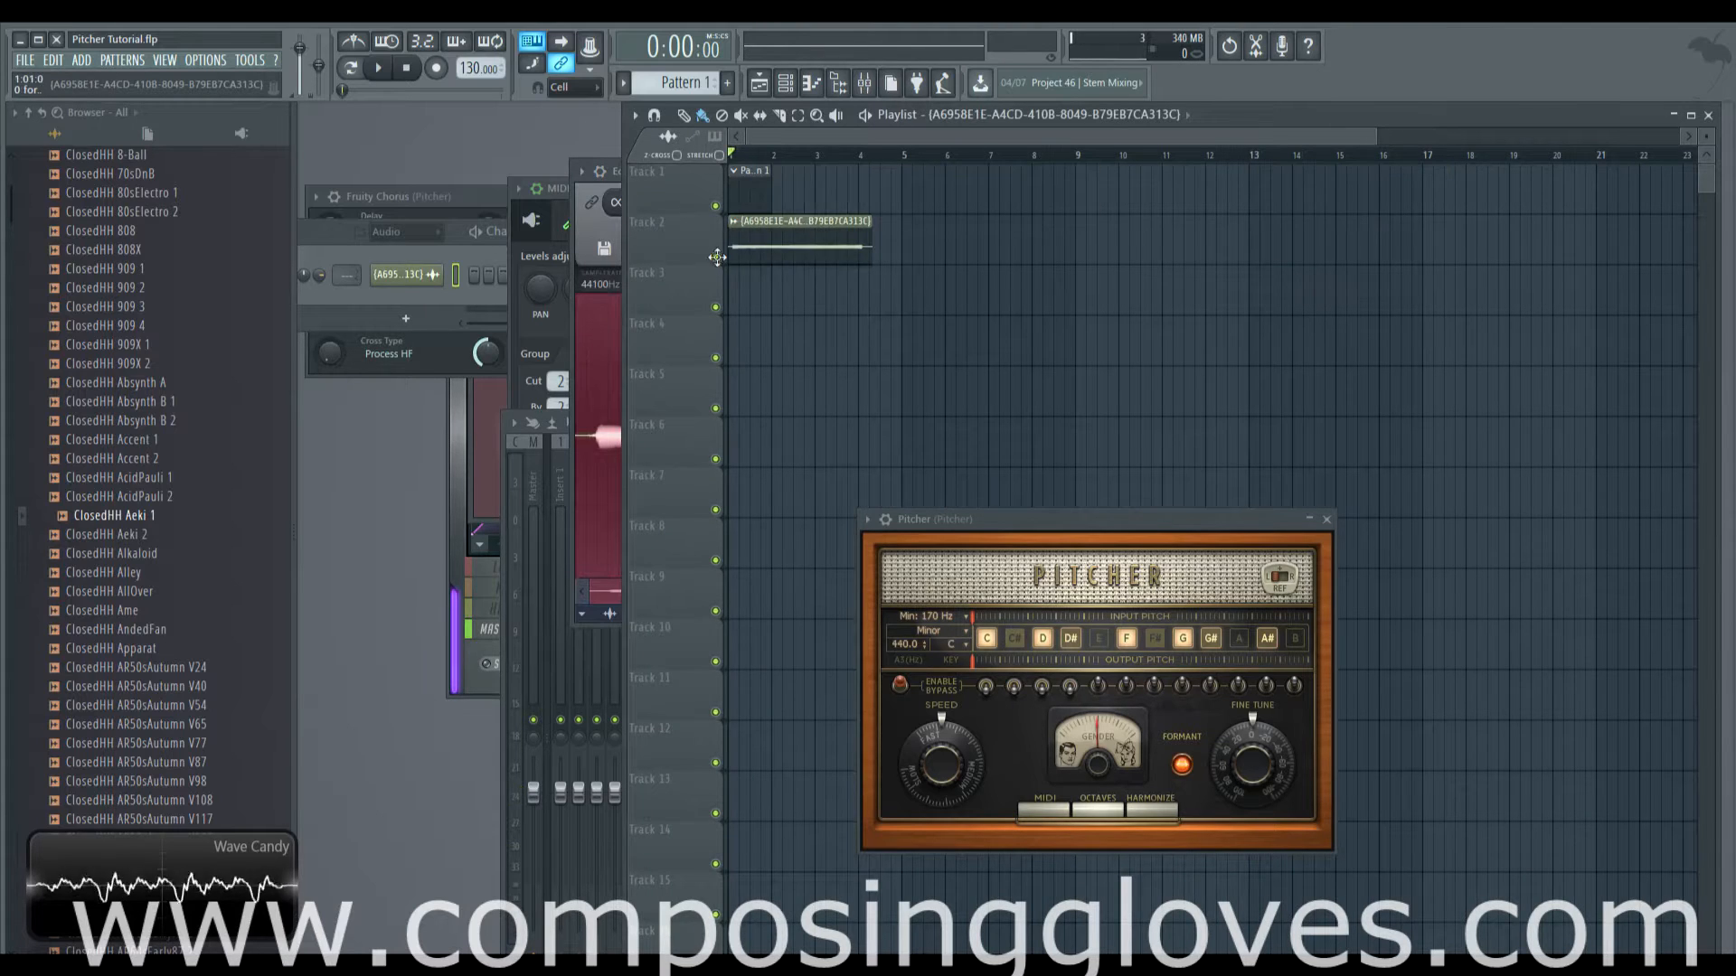
{"action": "double_click", "coordinate": [786, 243]}
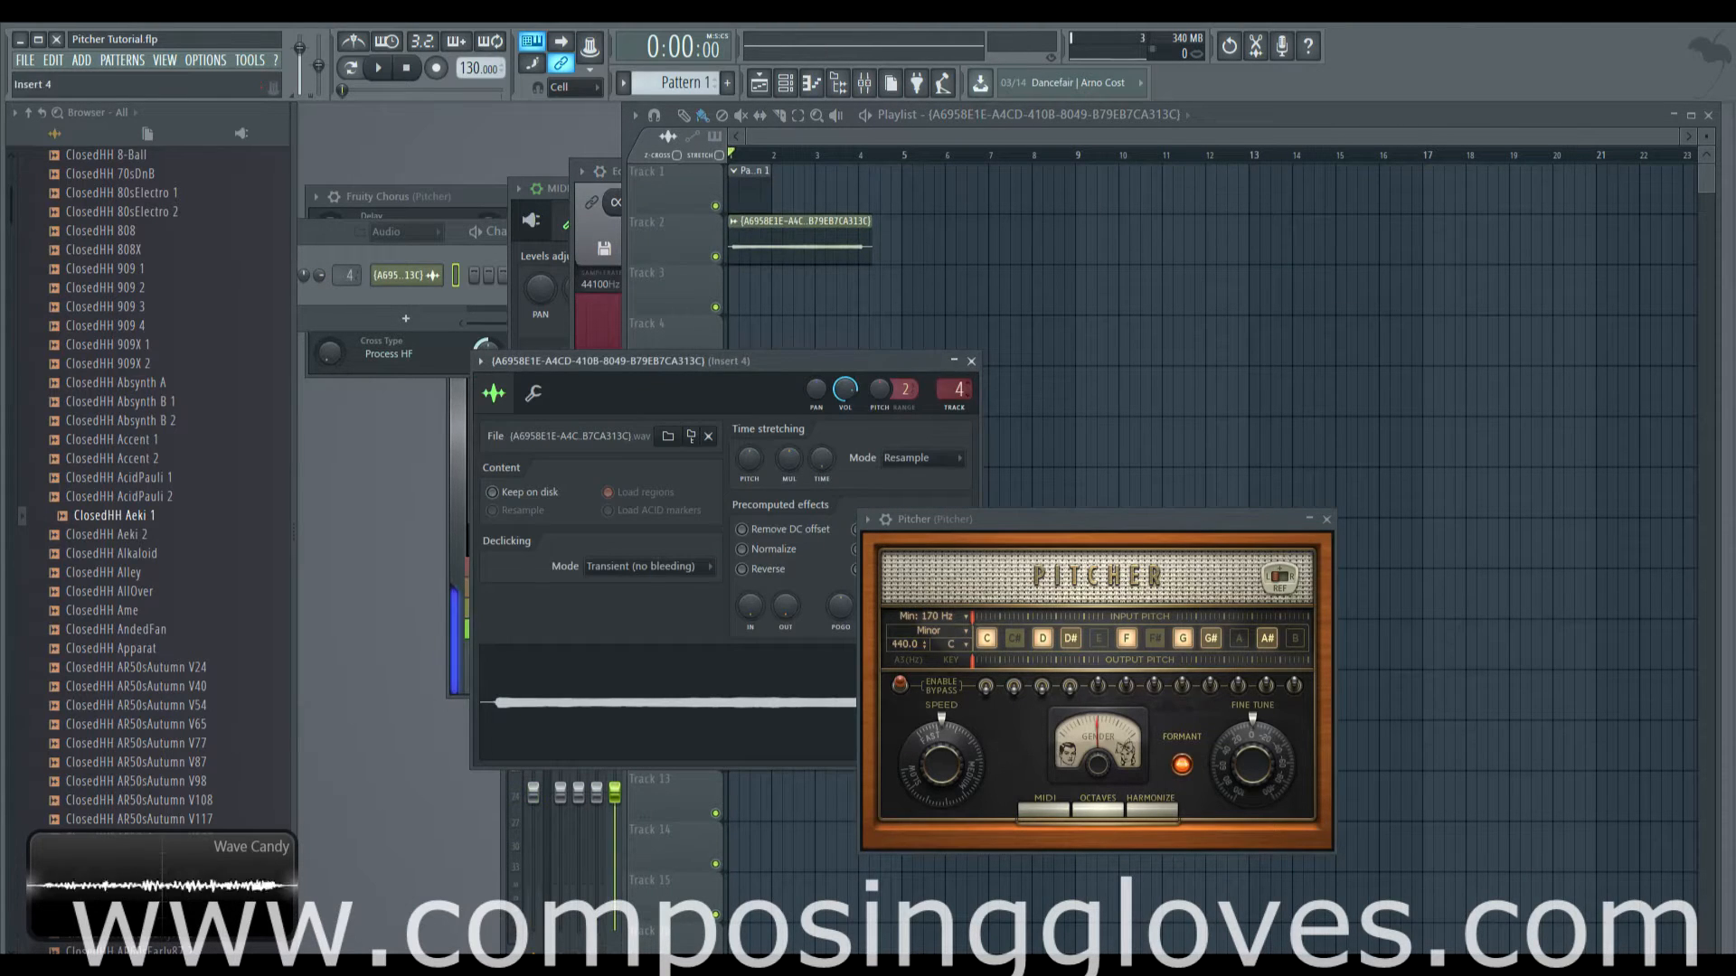
{"action": "left_click_drag", "start_coordinate": [1057, 519], "coordinate": [1064, 352]}
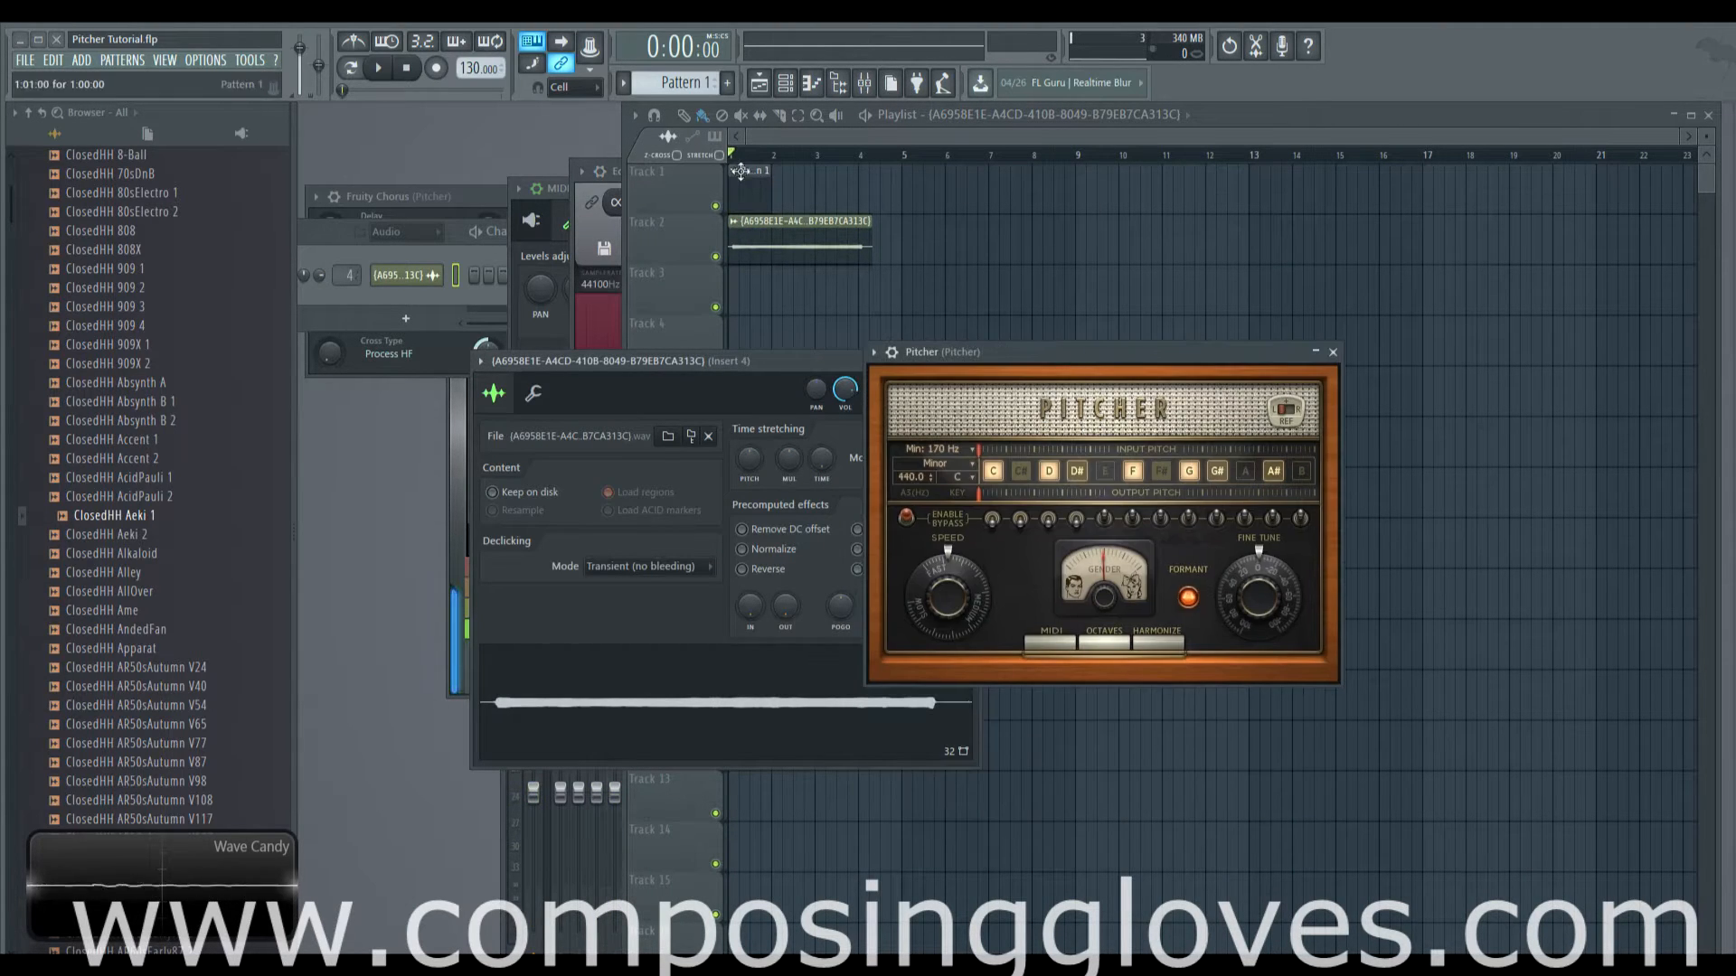
Select roughly bars 1 to 4 in the playlist, play back the recorded clip, and stop playback
{"action": "left_click", "coordinate": [775, 152]}
{"action": "left_click_drag", "start_coordinate": [747, 156], "coordinate": [869, 155]}
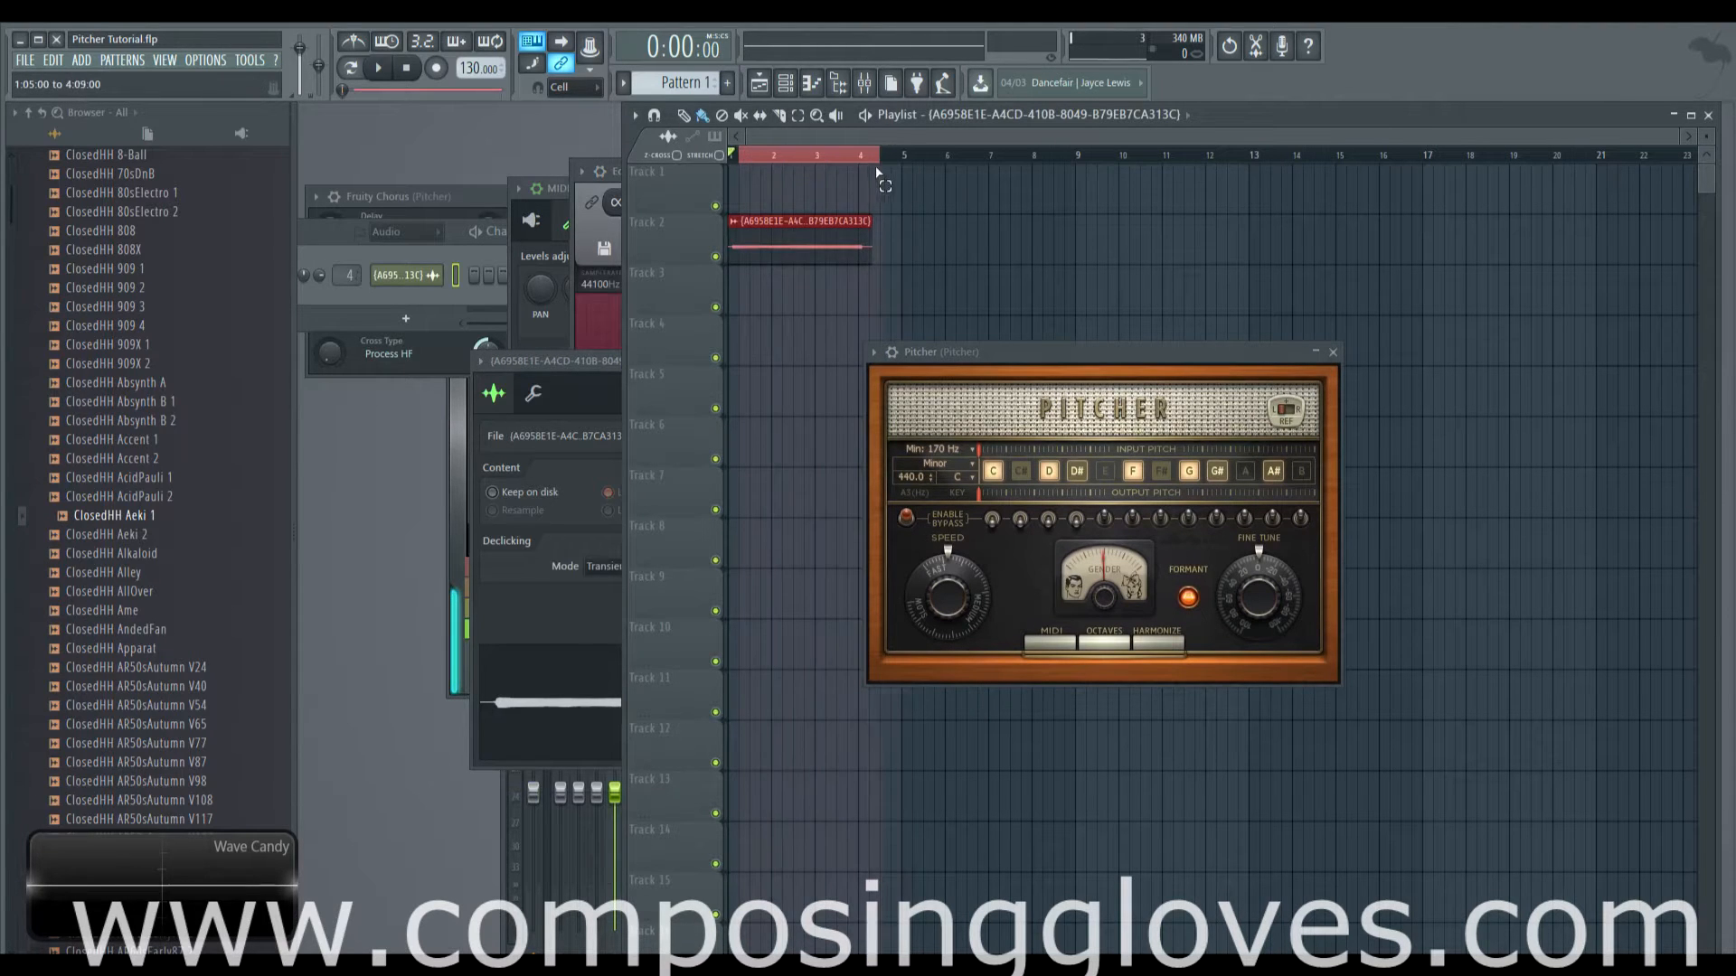
{"action": "key", "text": "space"}
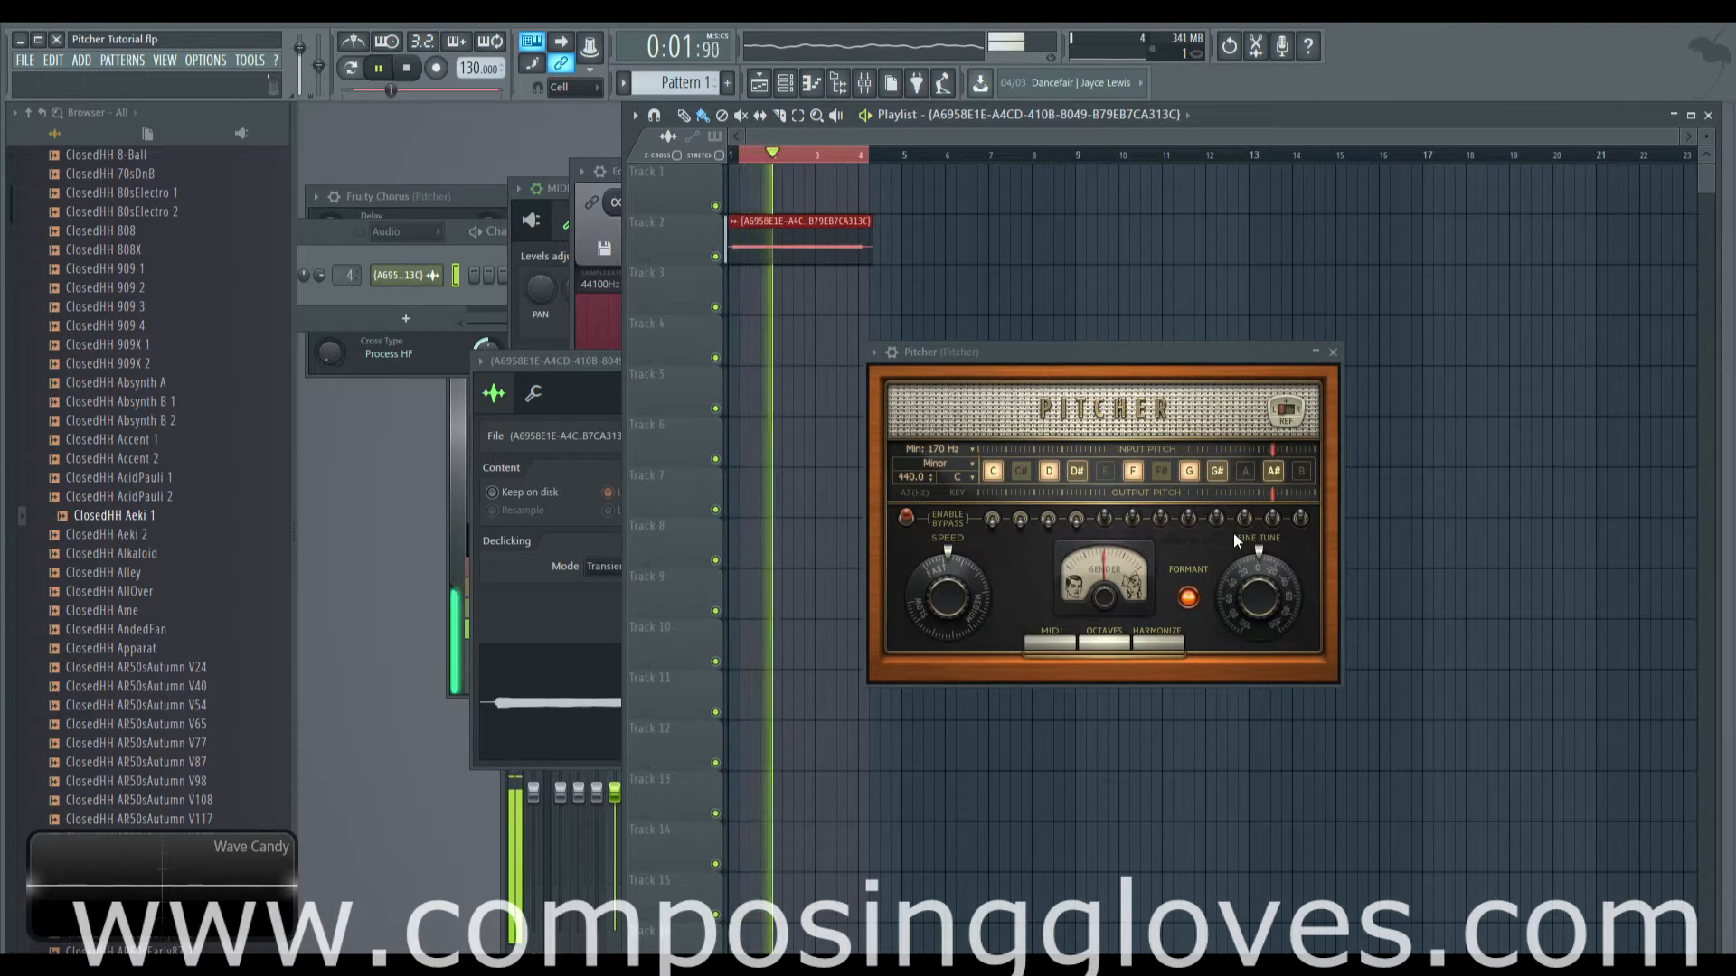
{"action": "key", "text": "space"}
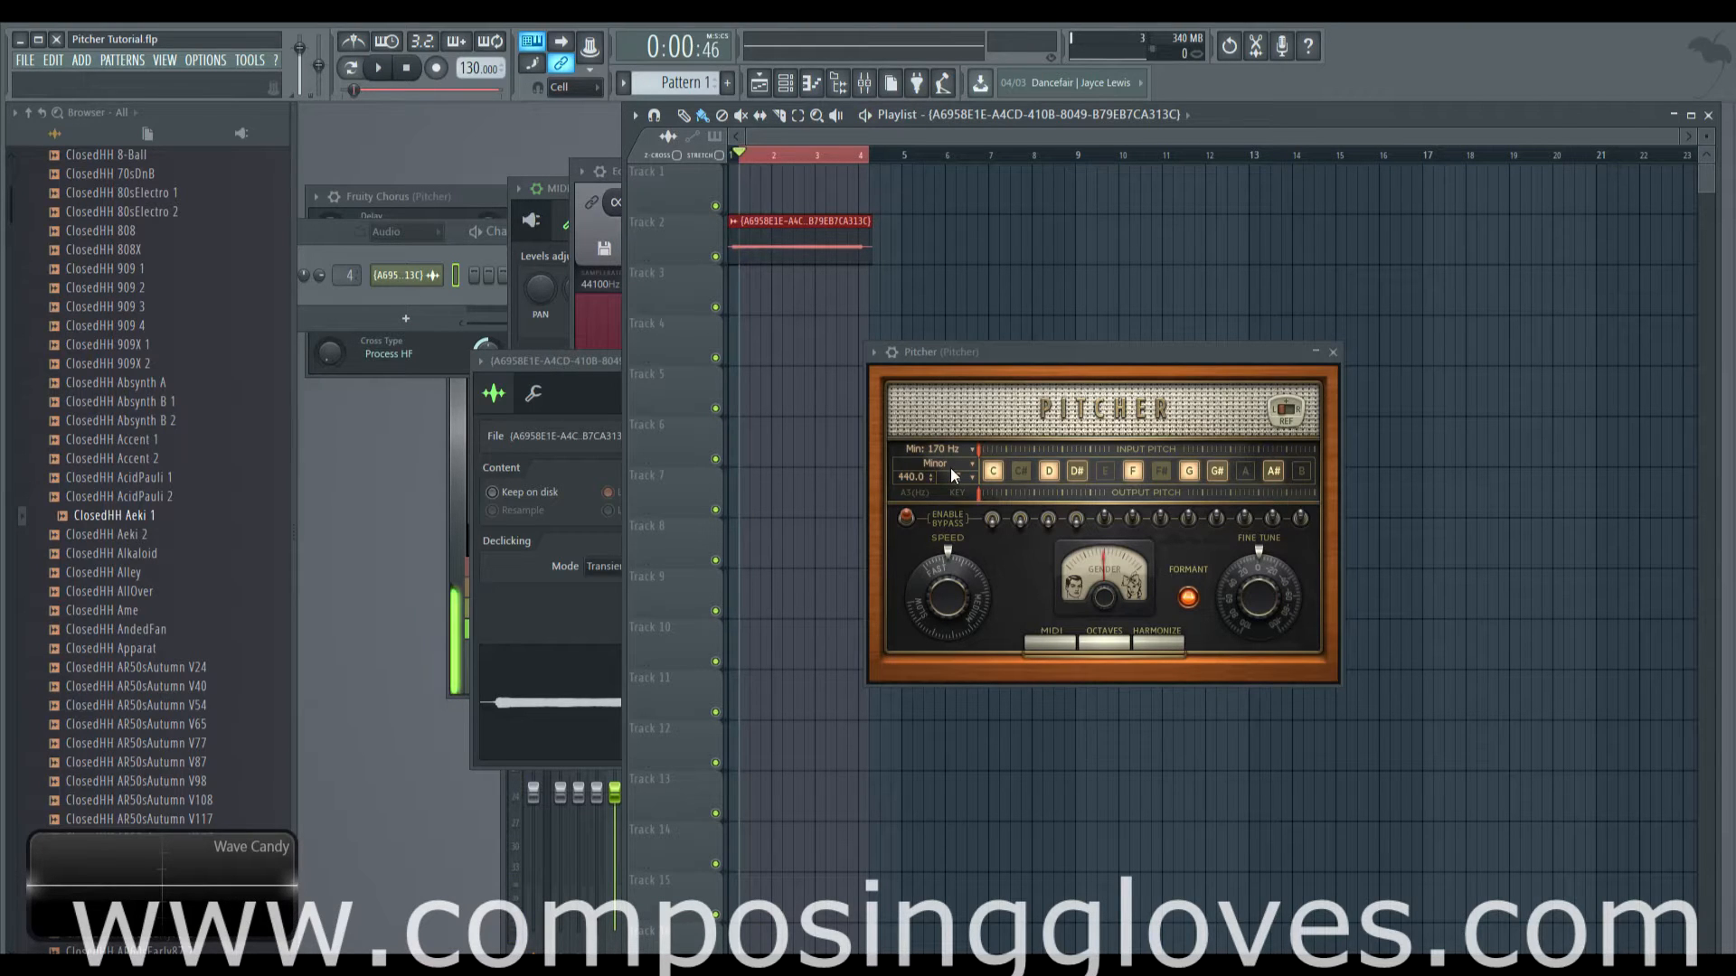
Clear the clips from the playlist, then select the Pitcher mixer track and set its audio input to Mic 1
{"action": "right_click", "coordinate": [801, 237]}
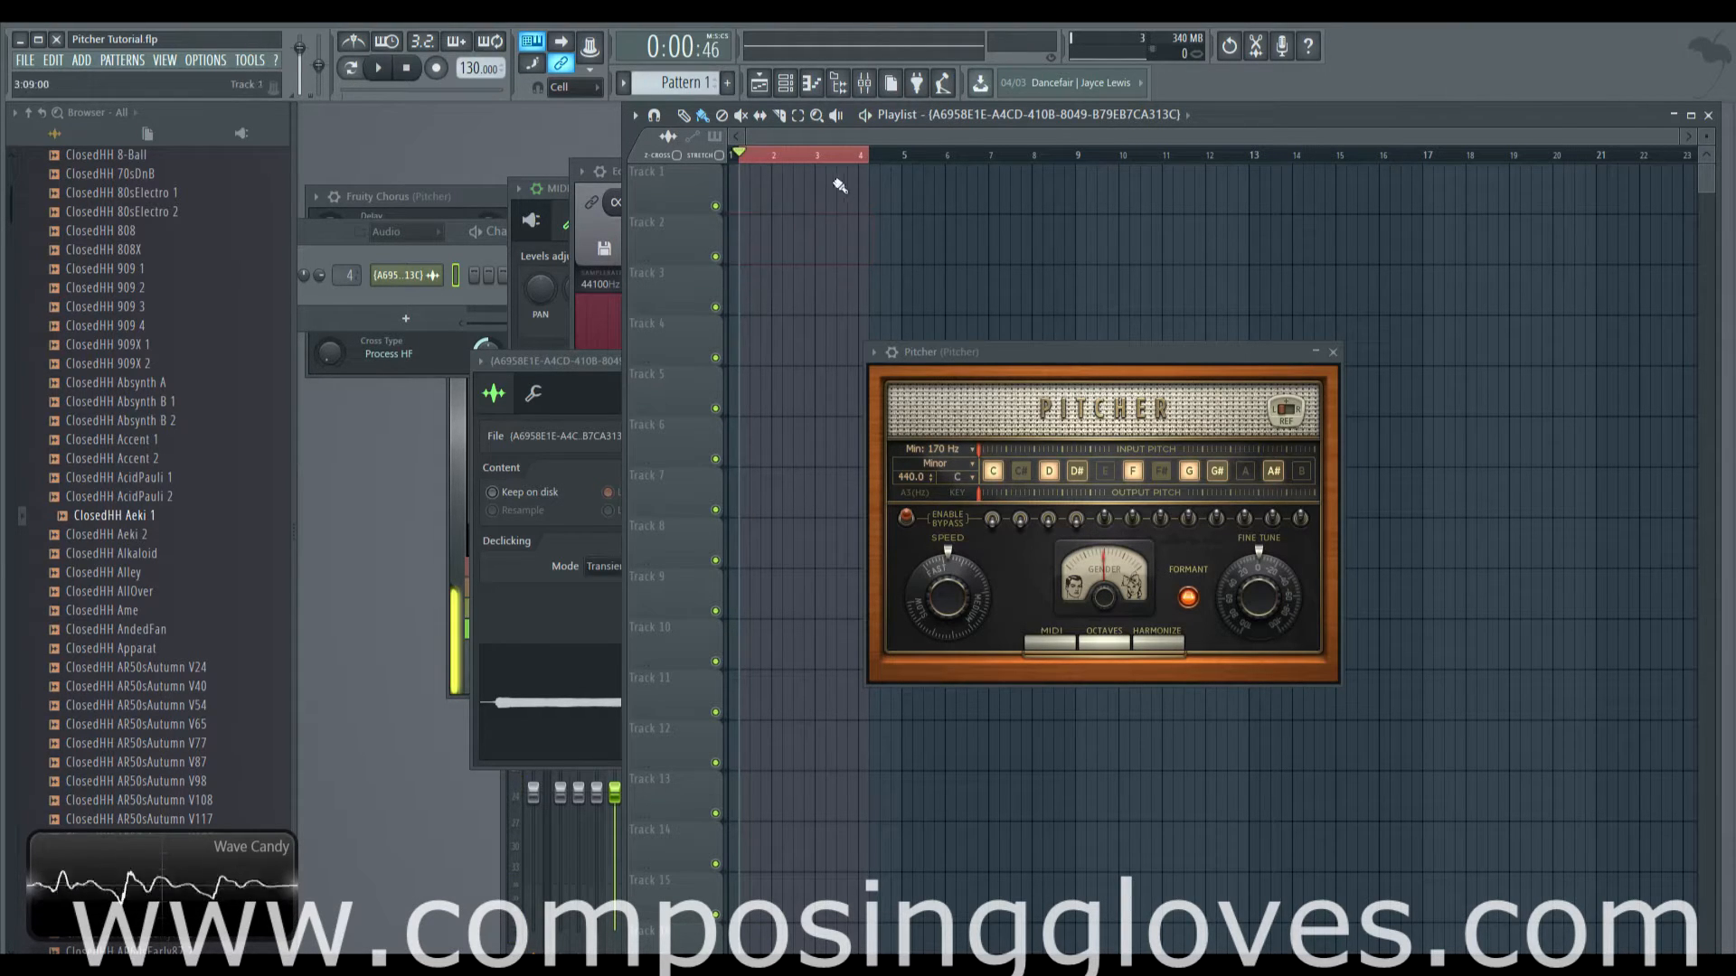
{"action": "left_click", "coordinate": [864, 83]}
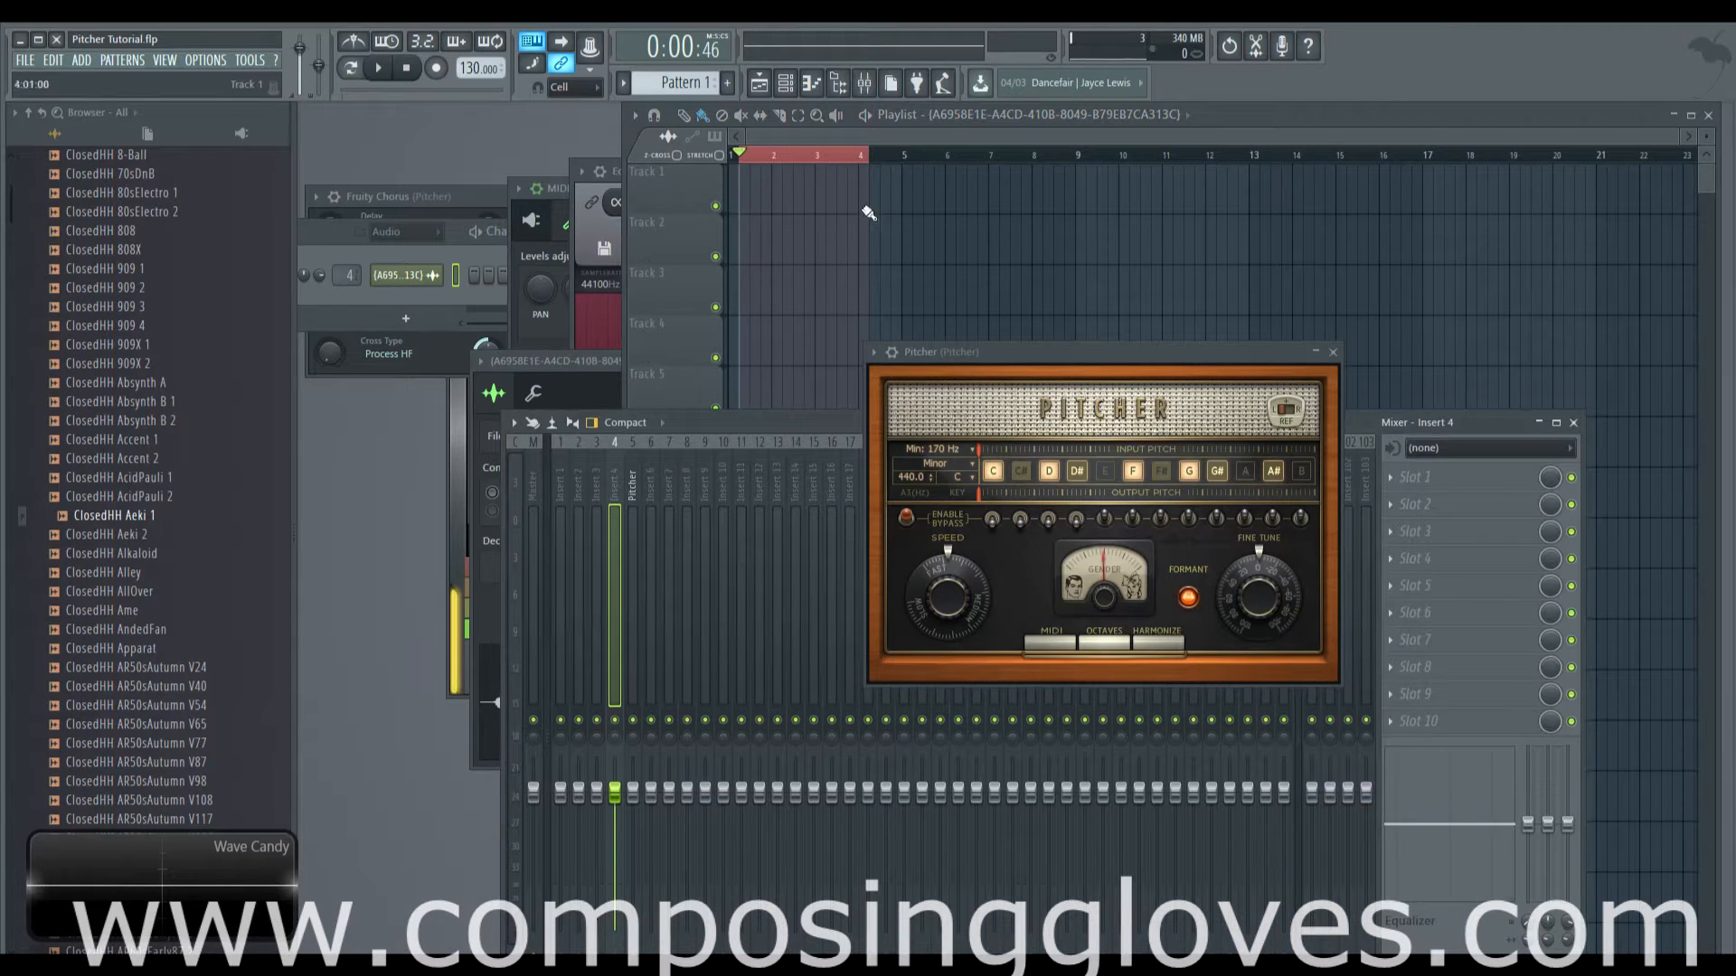
{"action": "left_click", "coordinate": [632, 488]}
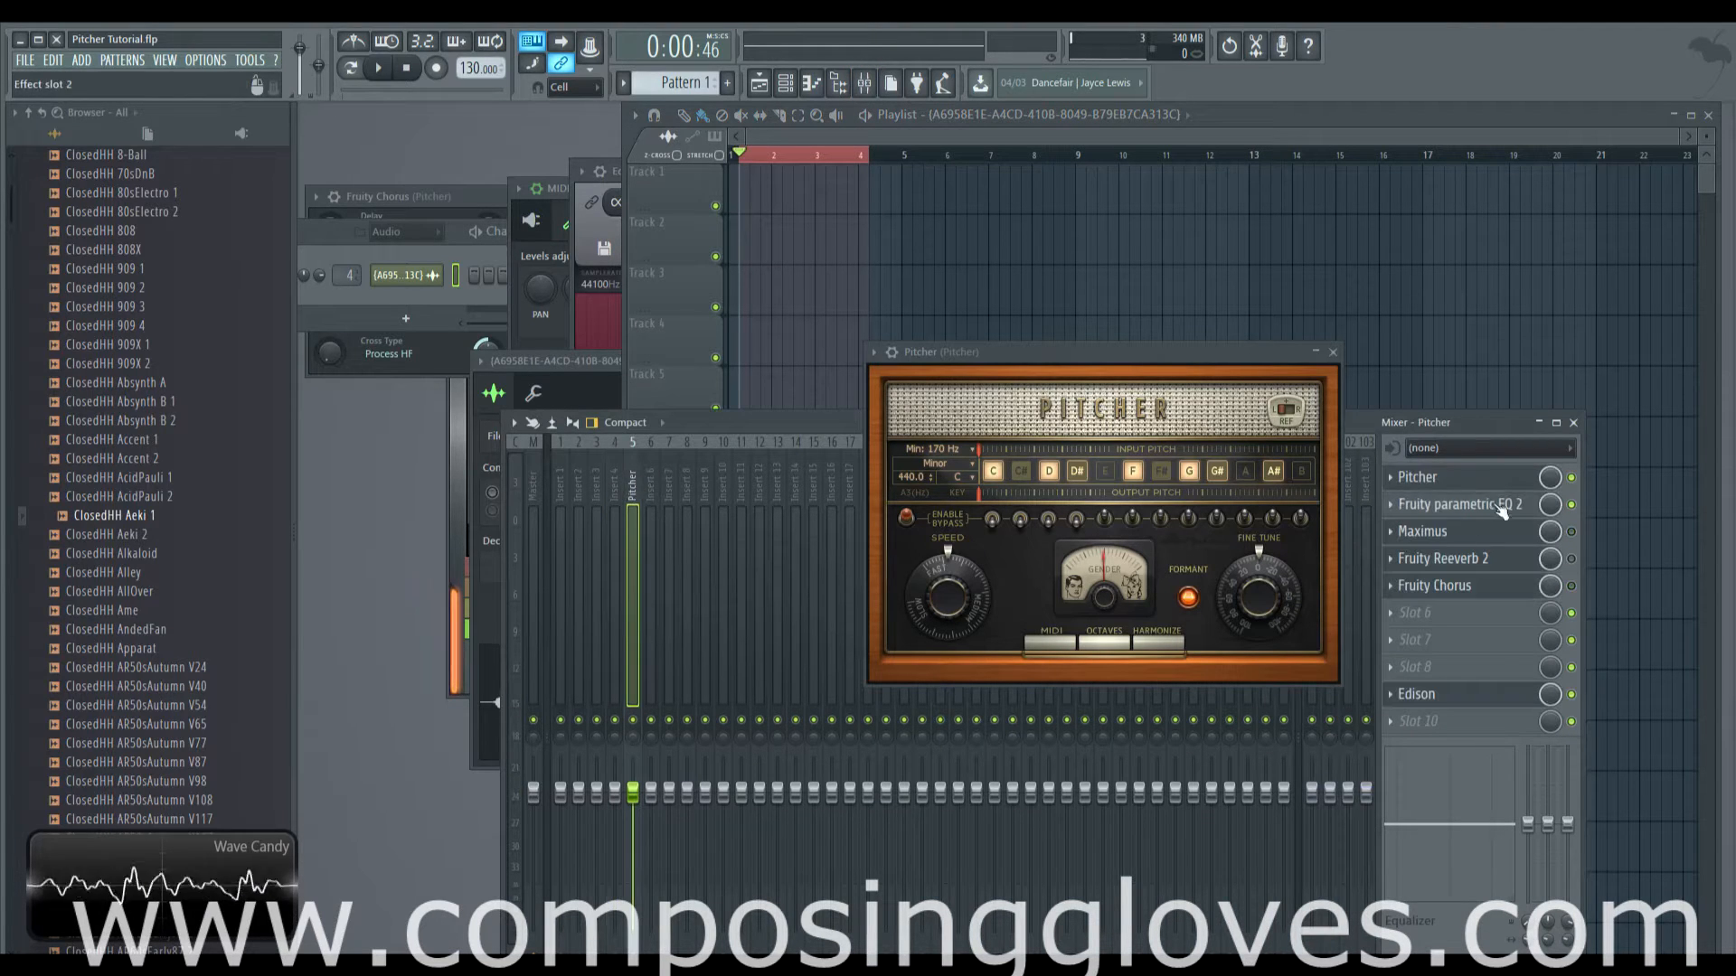
{"action": "left_click", "coordinate": [1476, 452]}
{"action": "left_click", "coordinate": [1474, 549]}
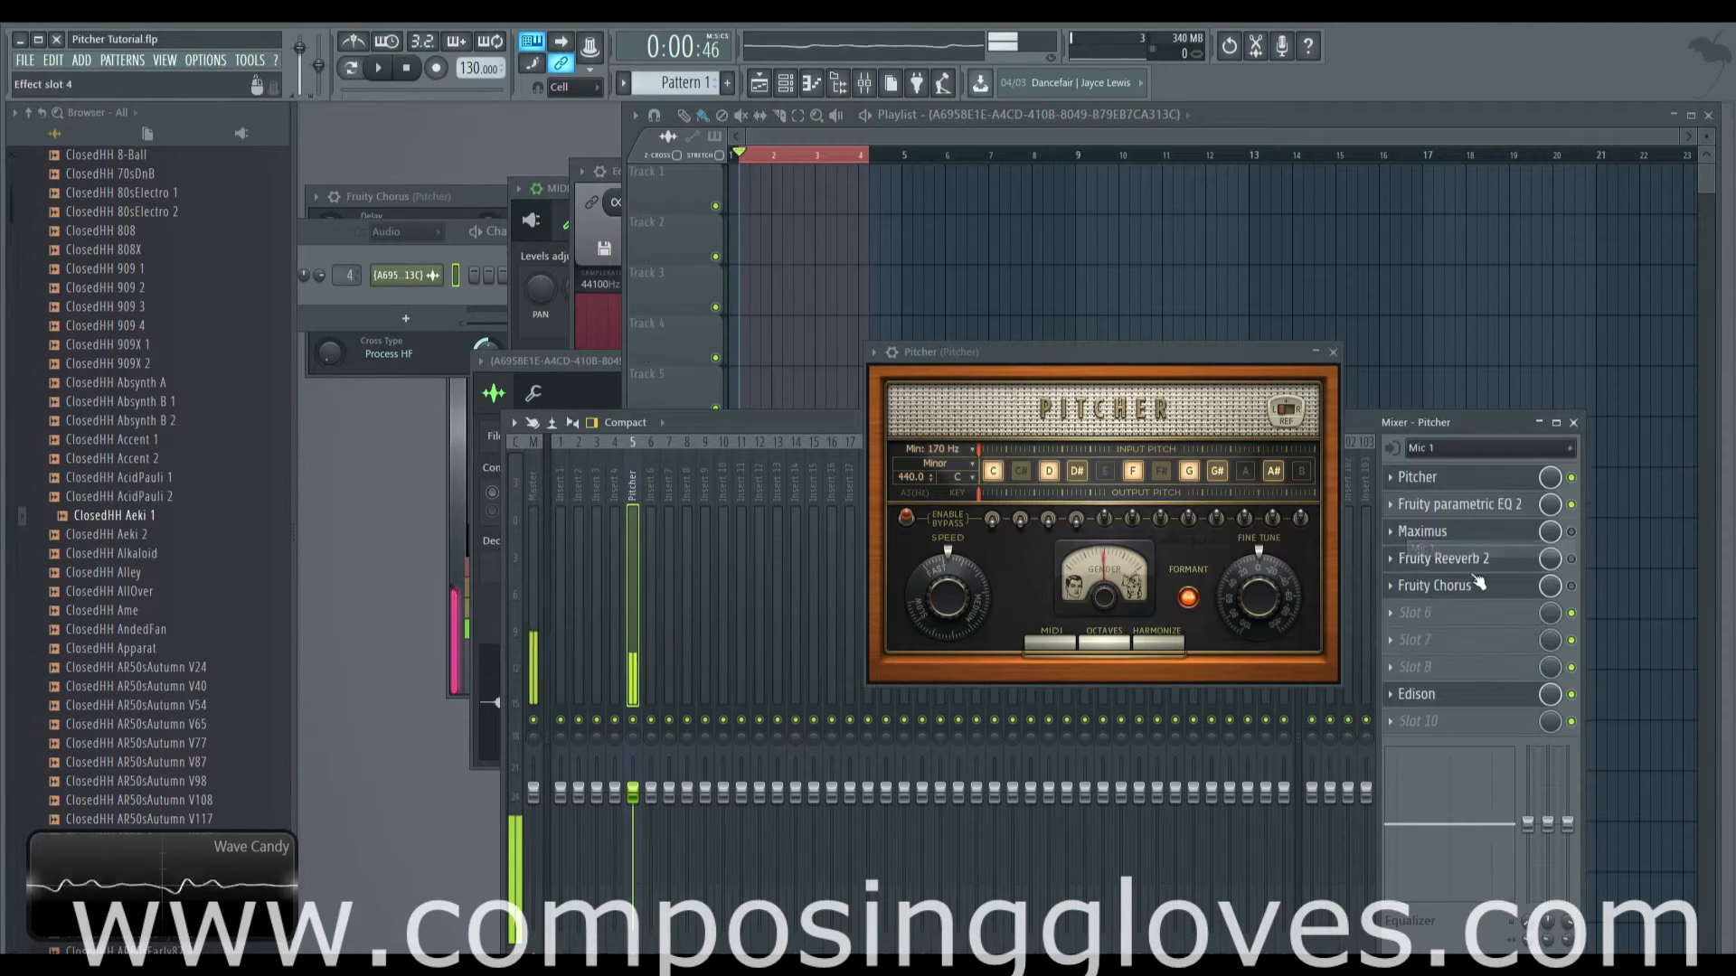
Clear Edison's old recording and record a new vocal take, disabling Pitcher's effect slot during the recording
{"action": "left_click", "coordinate": [1416, 693]}
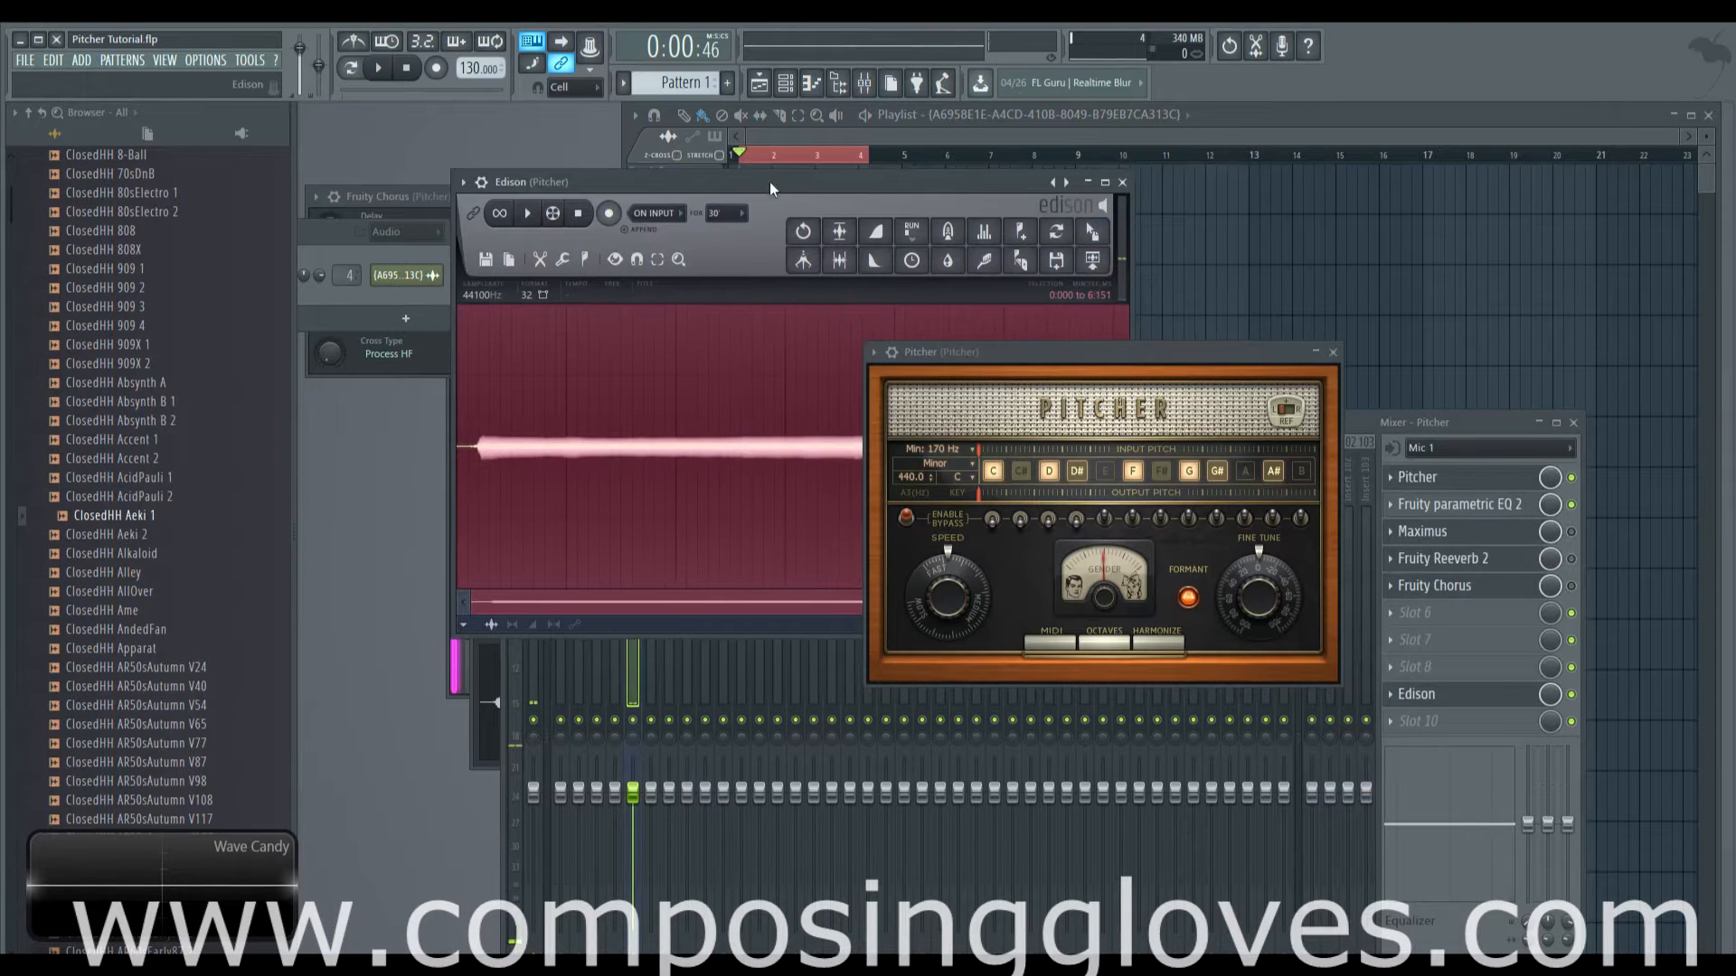
{"action": "key", "text": "Delete"}
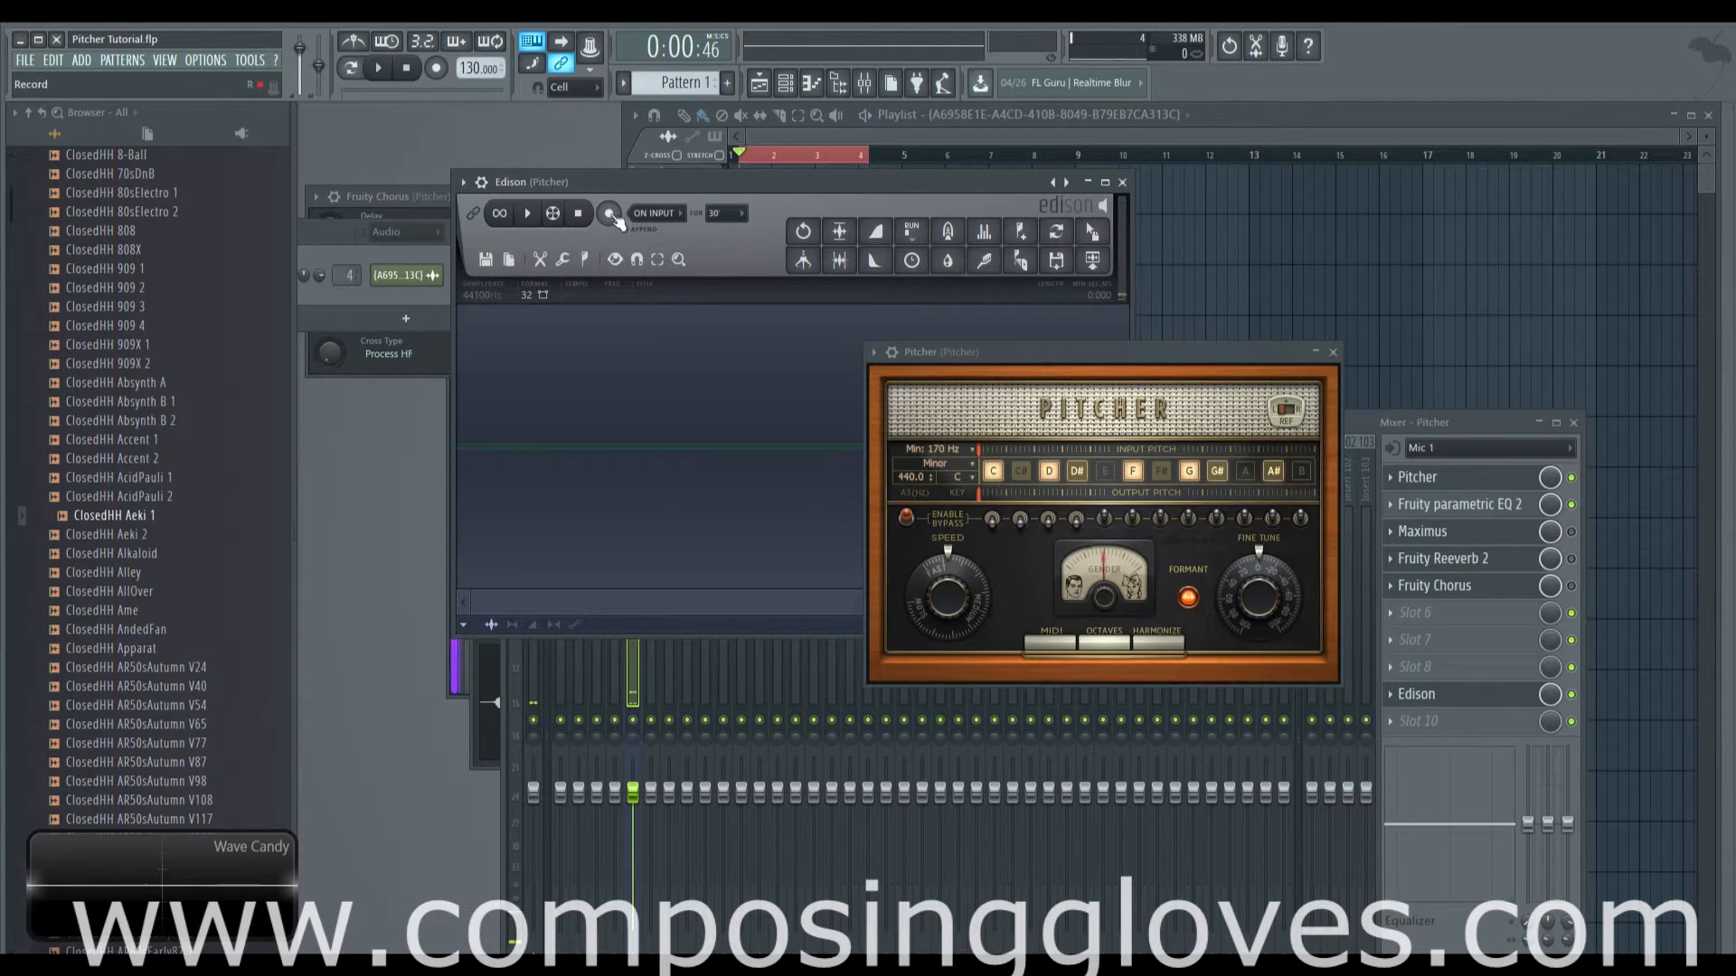
{"action": "left_click", "coordinate": [610, 216]}
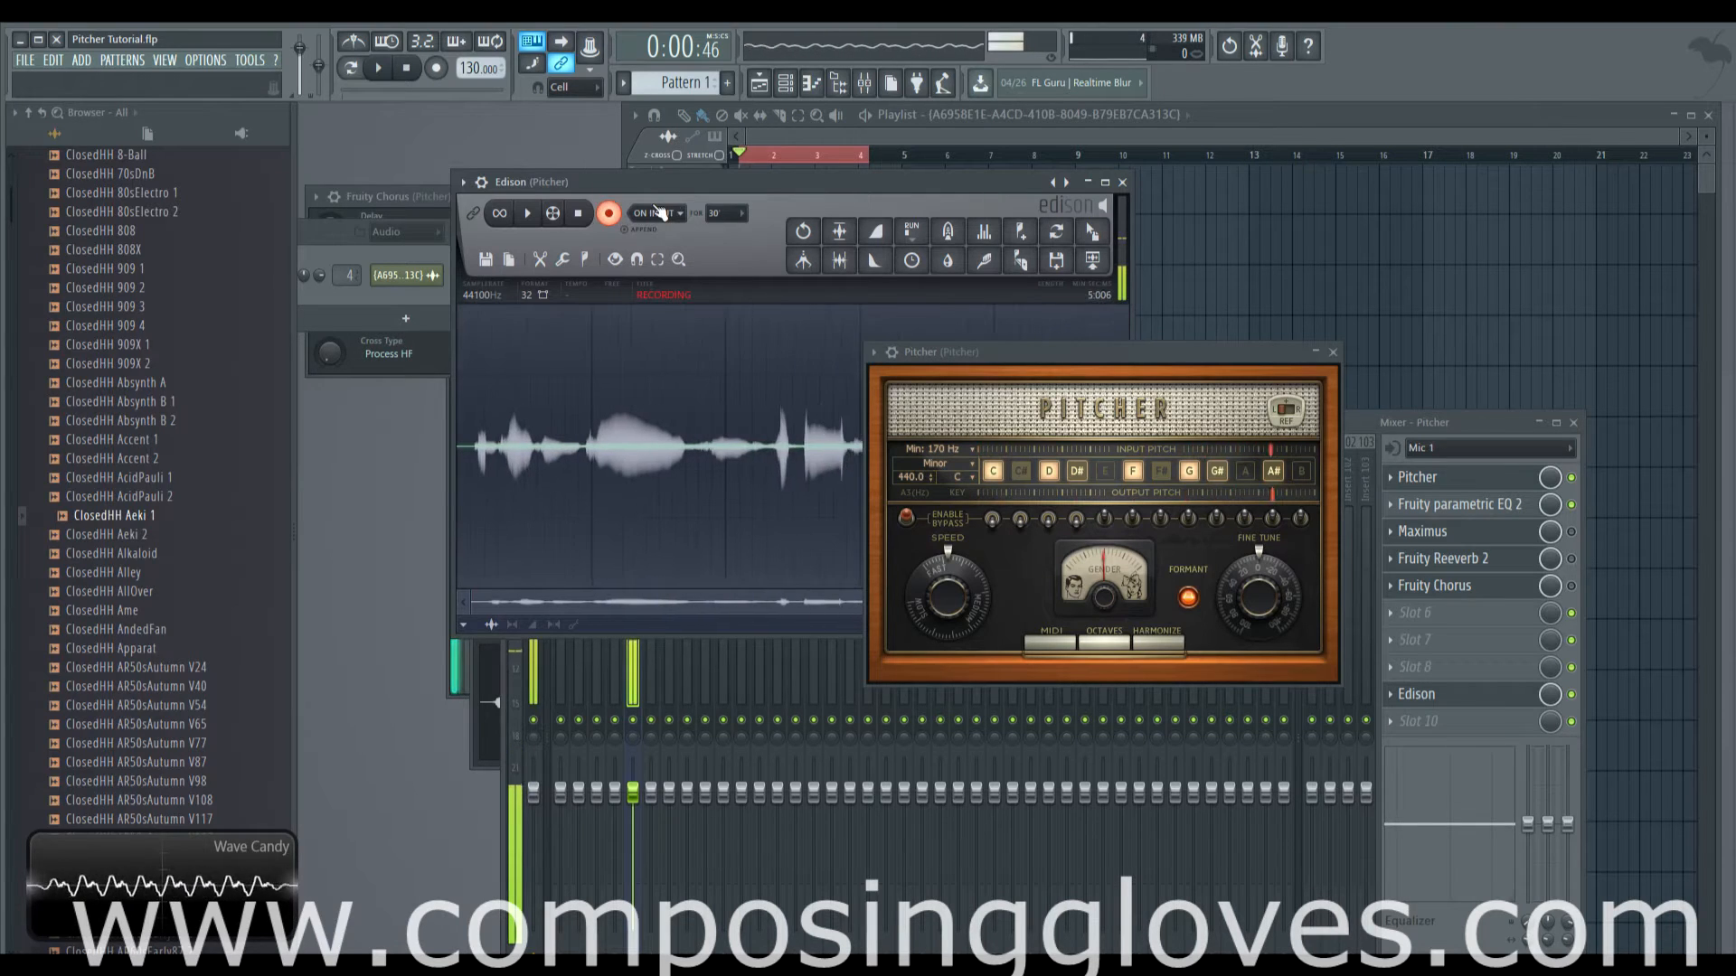
{"action": "left_click", "coordinate": [1571, 477]}
{"action": "left_click_drag", "start_coordinate": [797, 183], "coordinate": [790, 183]}
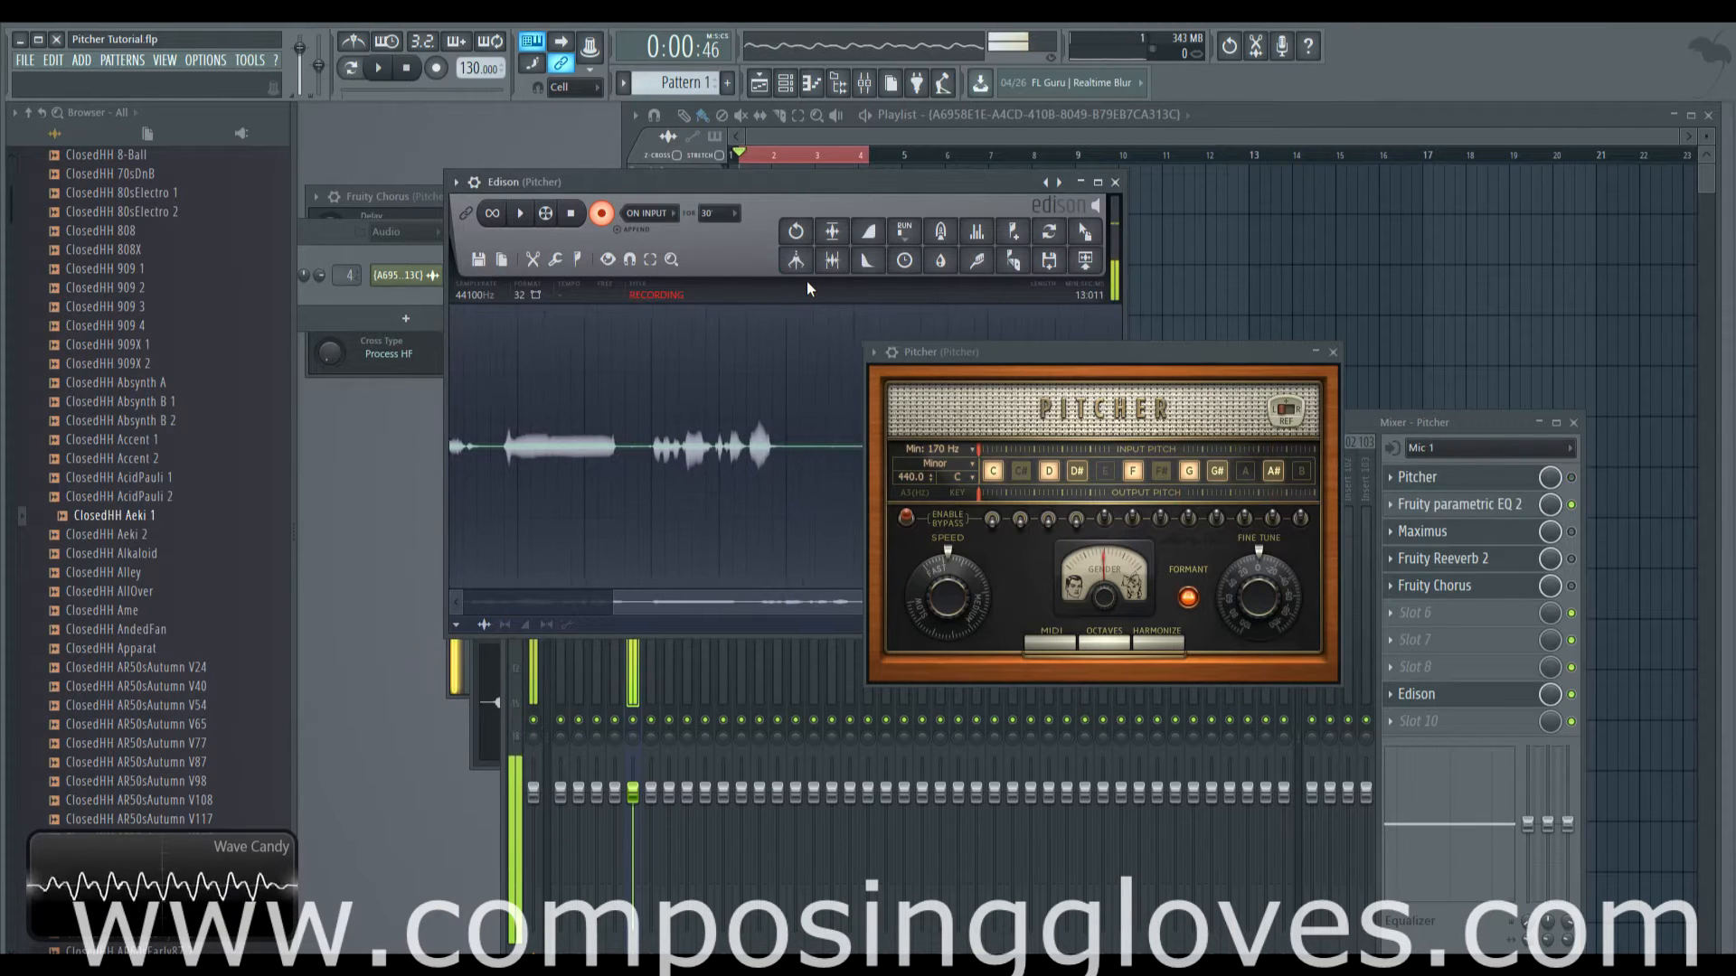
{"action": "left_click", "coordinate": [602, 214]}
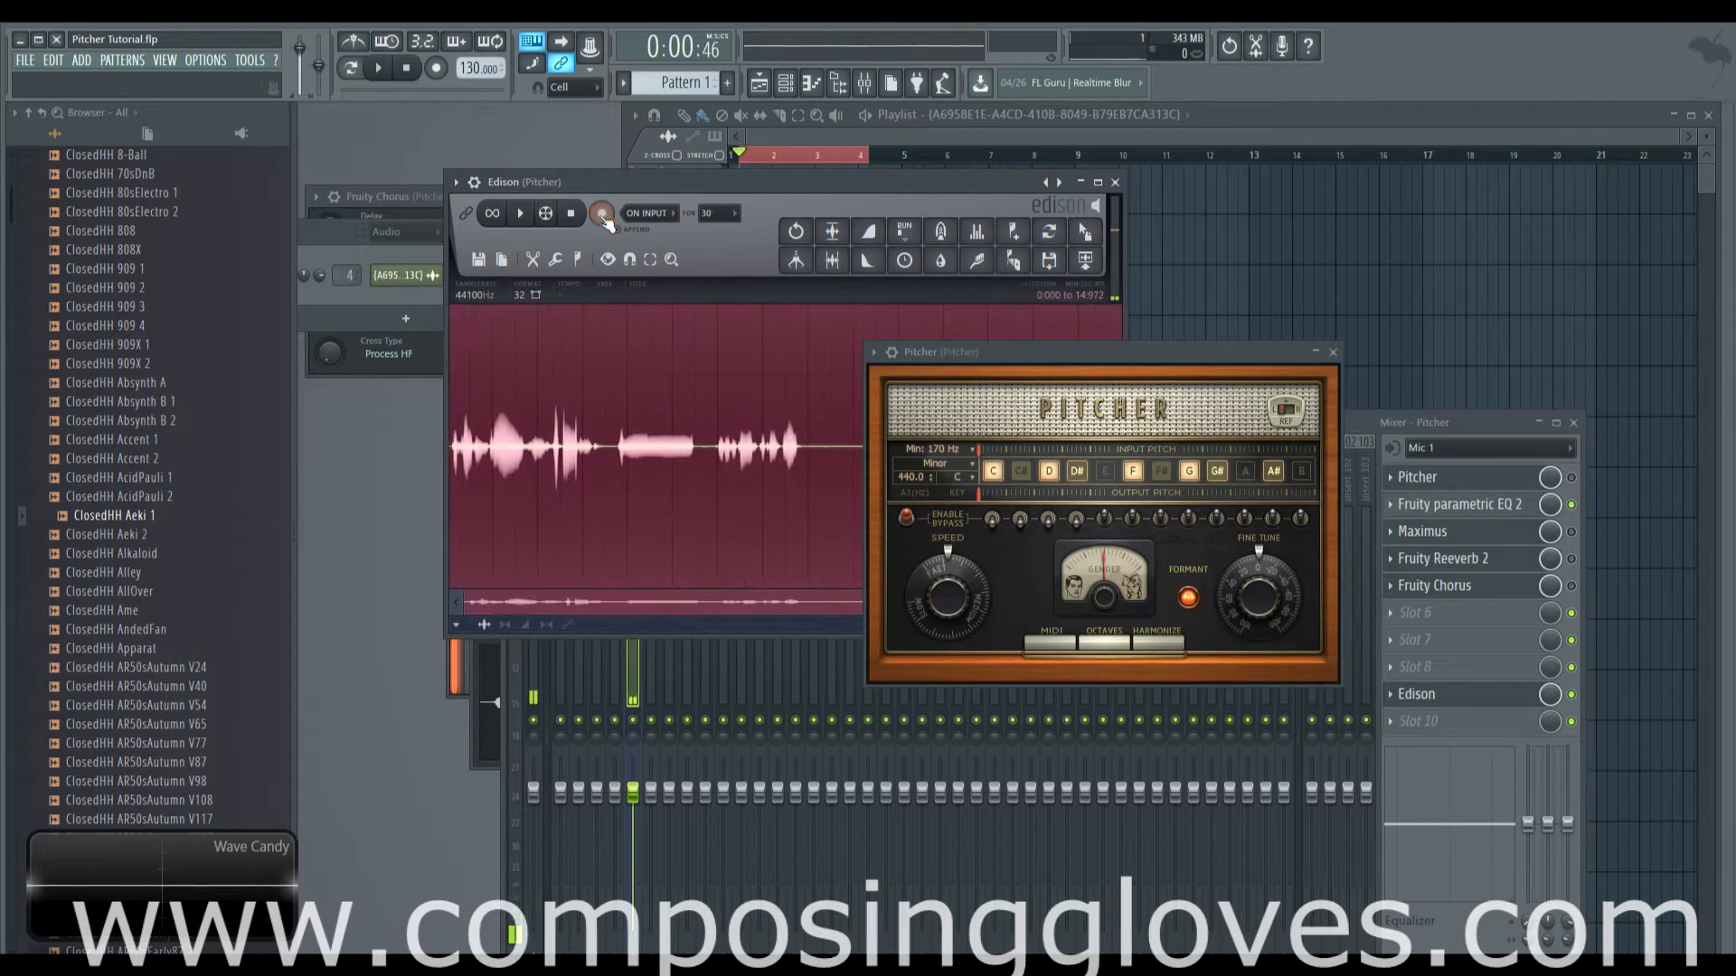
Place the new Edison recording at the start of playlist Track 1 and select a time range from about bar 5 to bar 11
{"action": "left_click_drag", "start_coordinate": [1084, 230], "coordinate": [818, 179]}
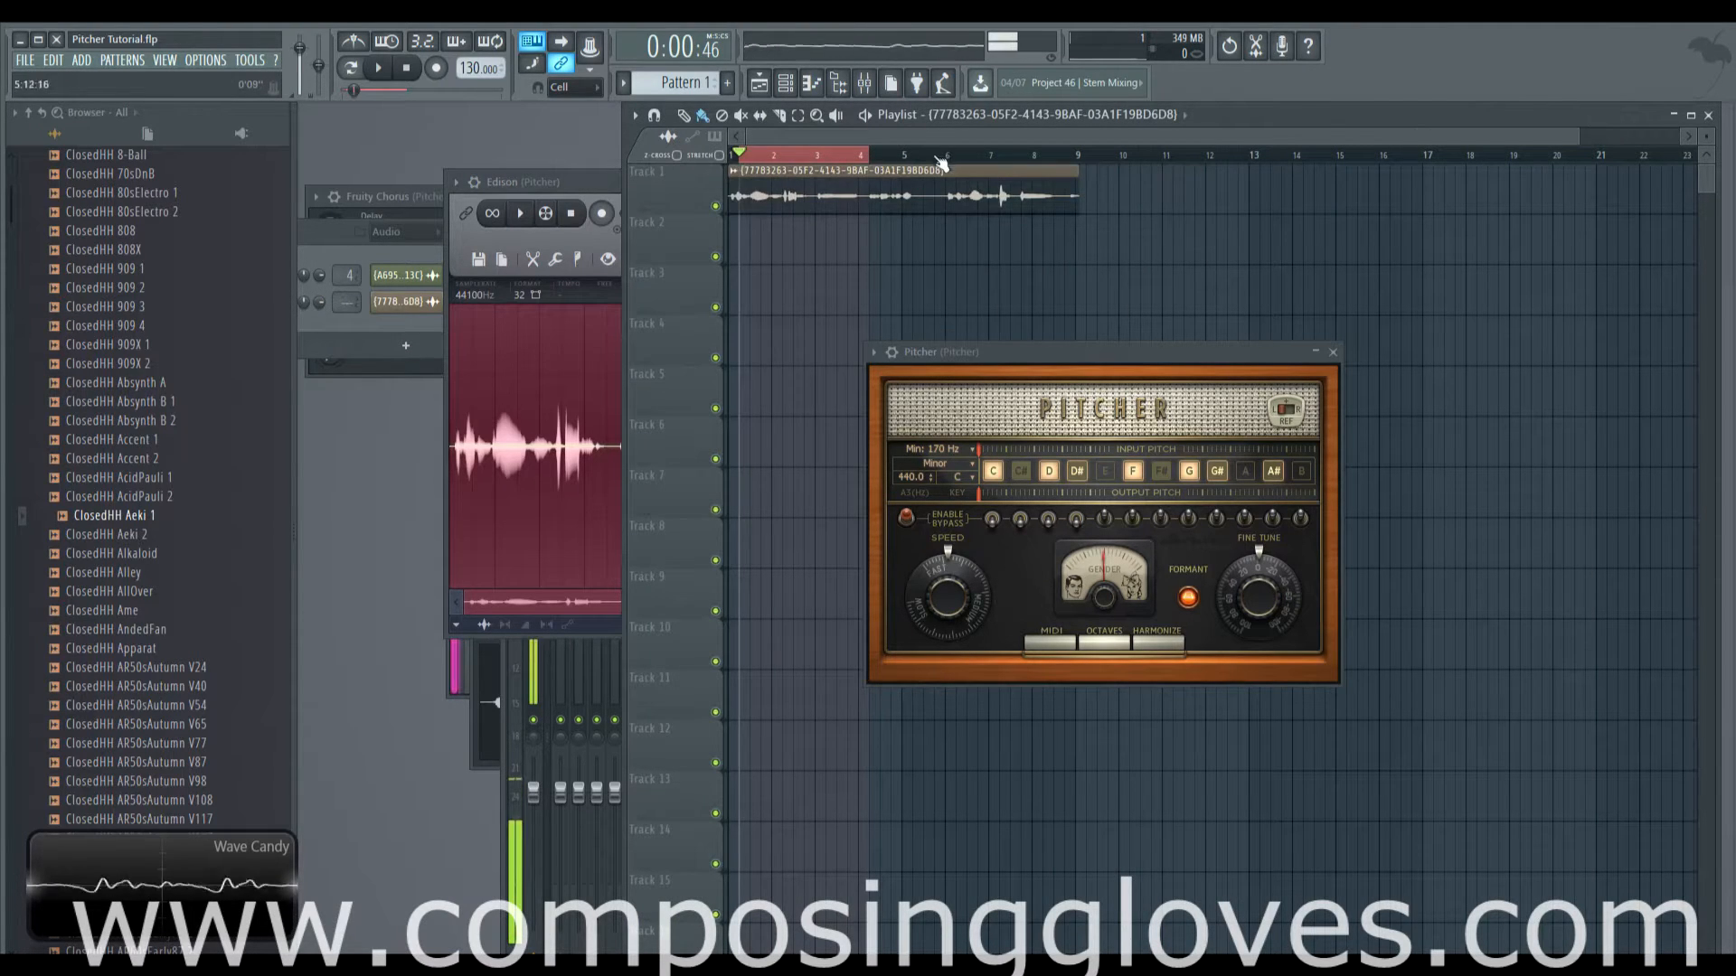
{"action": "left_click_drag", "start_coordinate": [931, 156], "coordinate": [1175, 160]}
Set the Pitcher mixer track's audio input to (none) and move the Pitcher window higher
{"action": "left_click", "coordinate": [864, 82]}
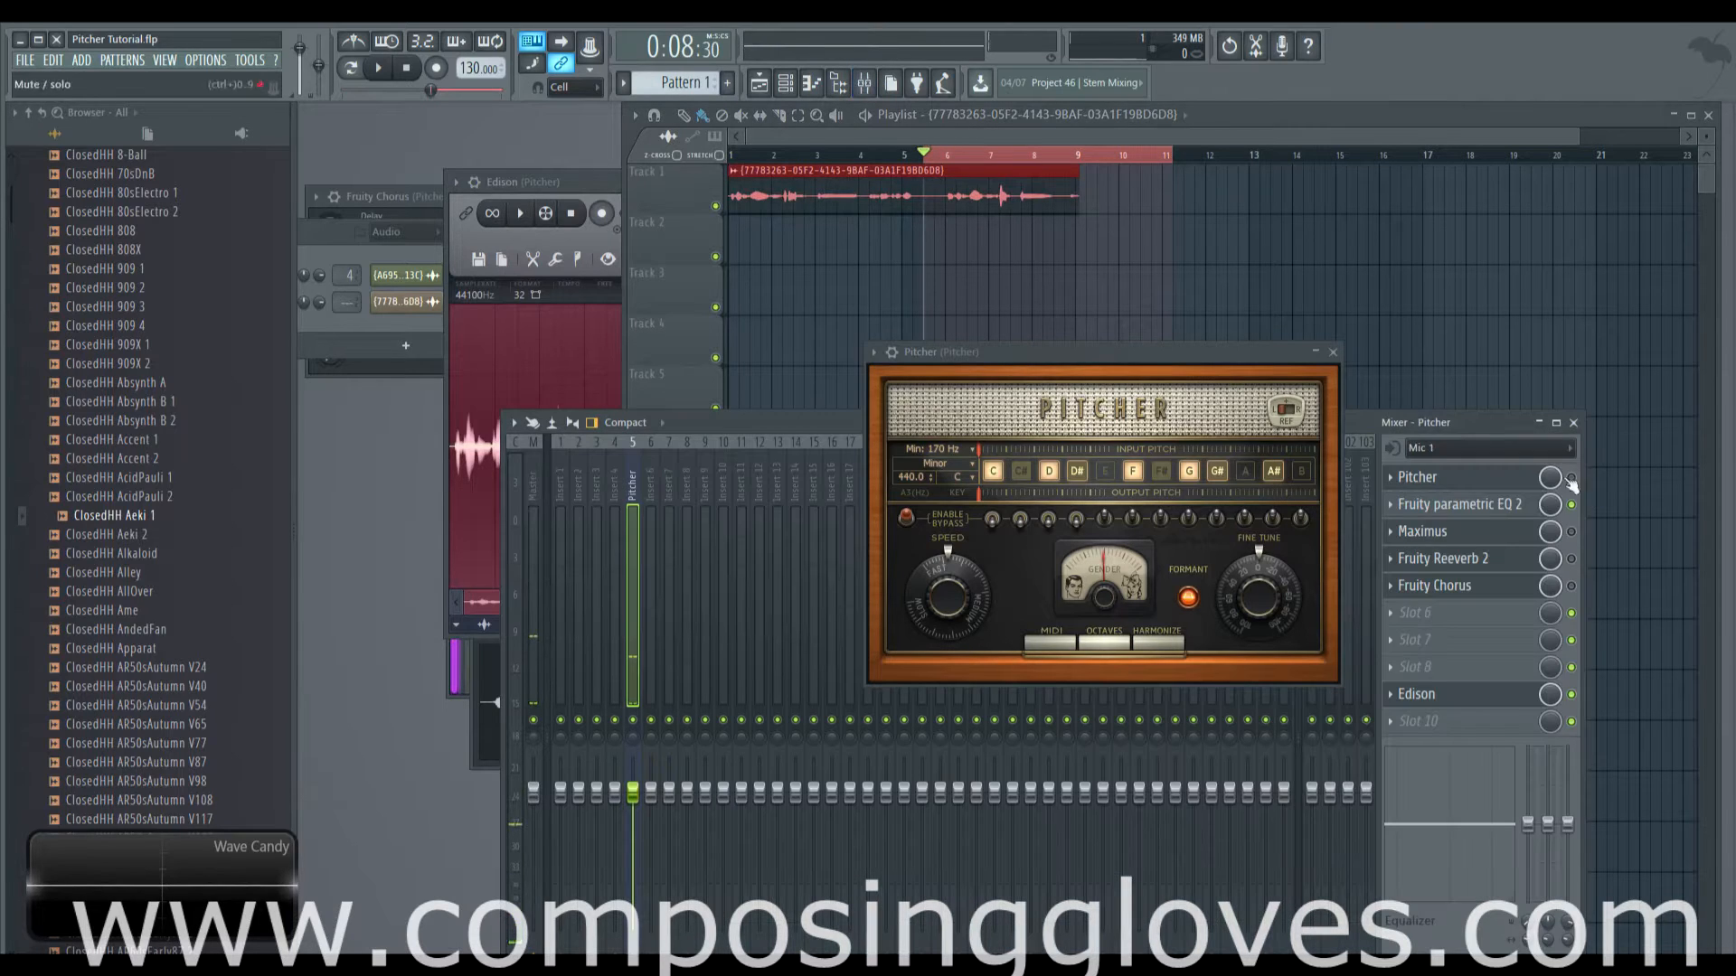
{"action": "left_click", "coordinate": [1501, 449]}
{"action": "left_click", "coordinate": [1483, 549]}
{"action": "left_click", "coordinate": [1454, 452]}
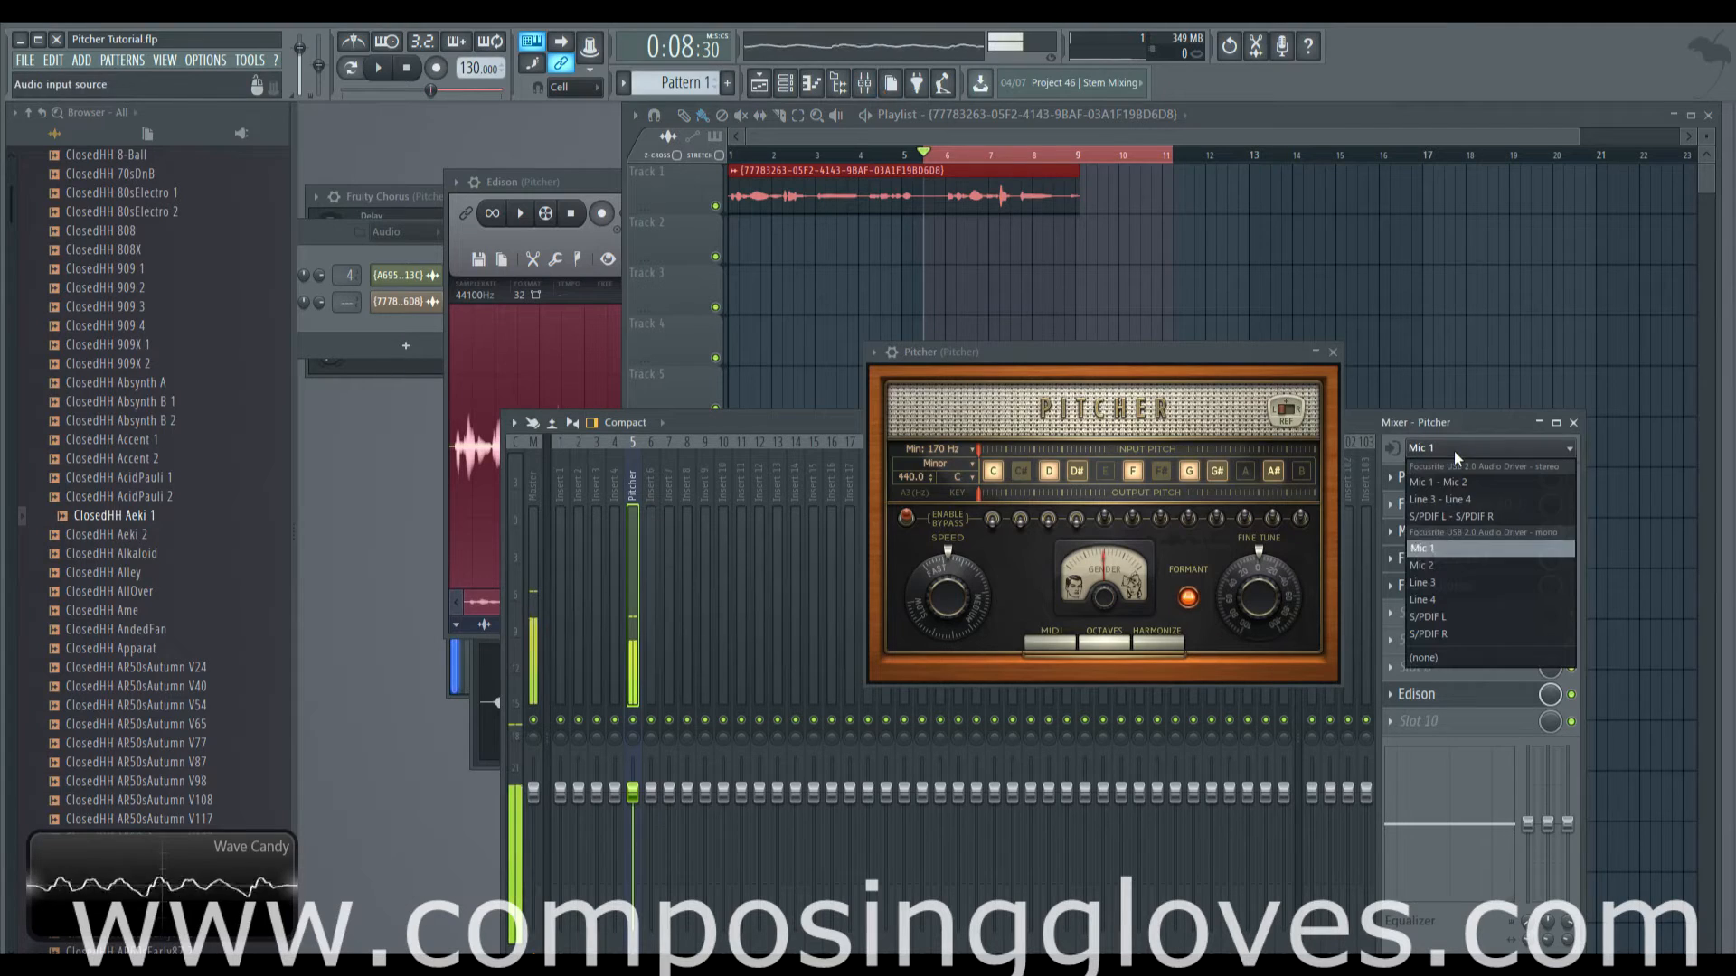
{"action": "left_click", "coordinate": [1450, 656]}
{"action": "left_click_drag", "start_coordinate": [1108, 348], "coordinate": [1051, 259]}
Play the selected range briefly, then look through Pitcher's scale options and its Speed control
{"action": "key", "text": "space"}
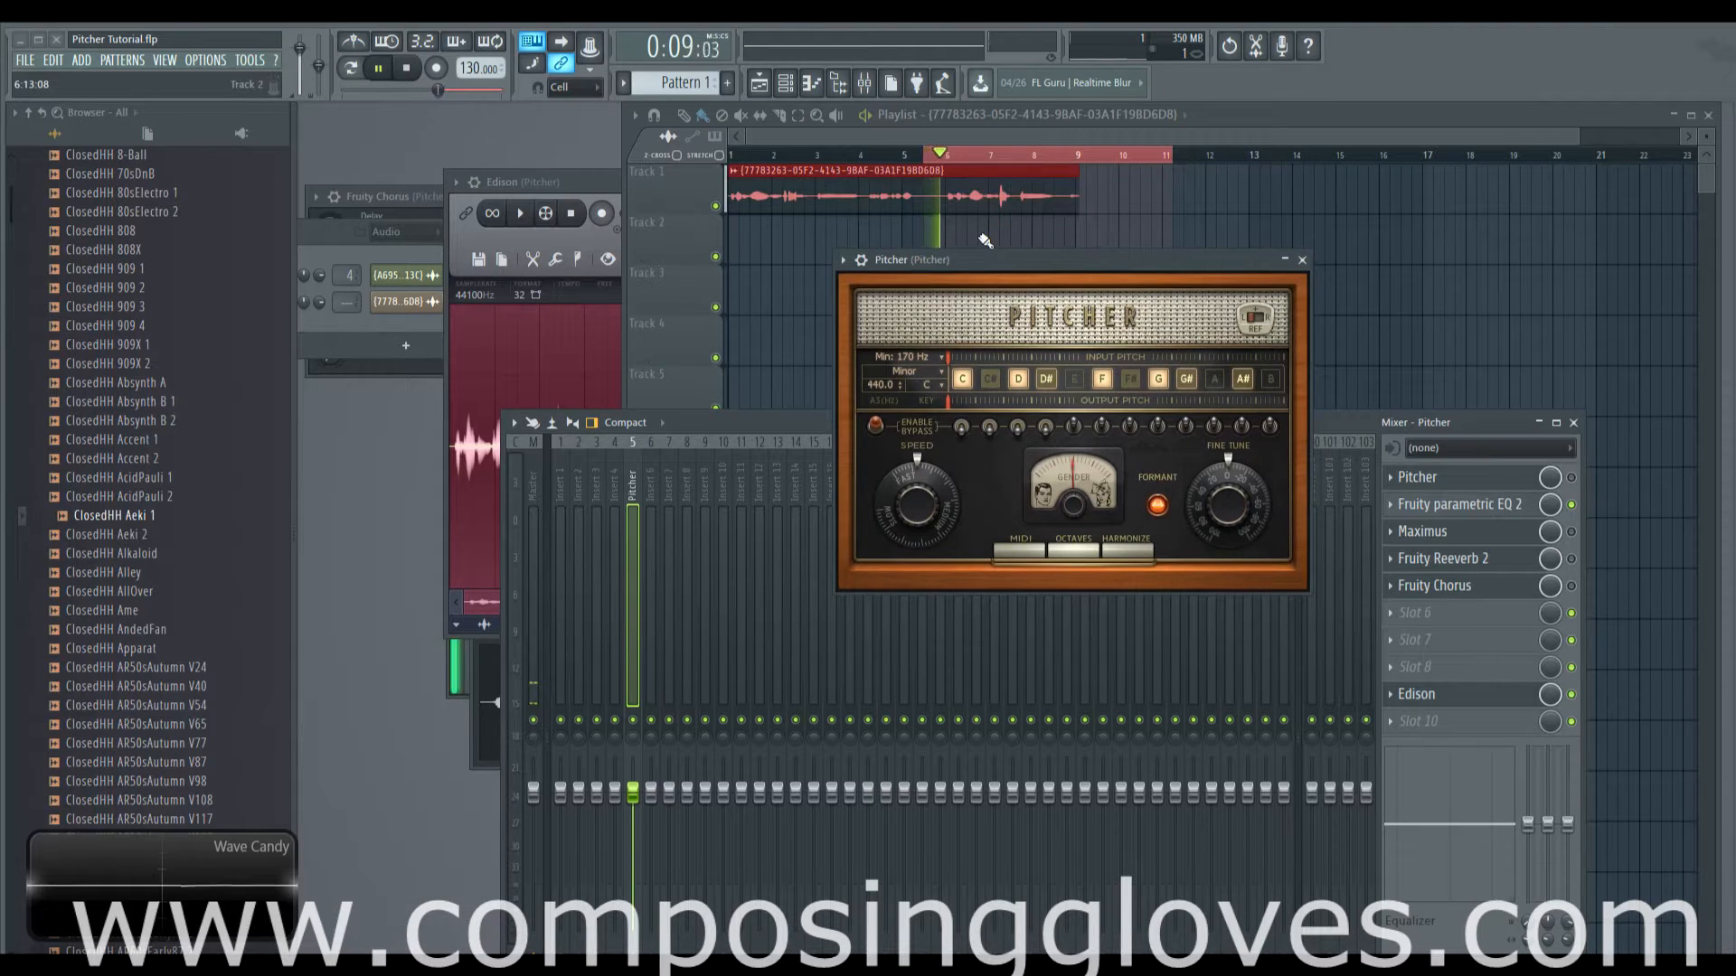
{"action": "left_click", "coordinate": [915, 373]}
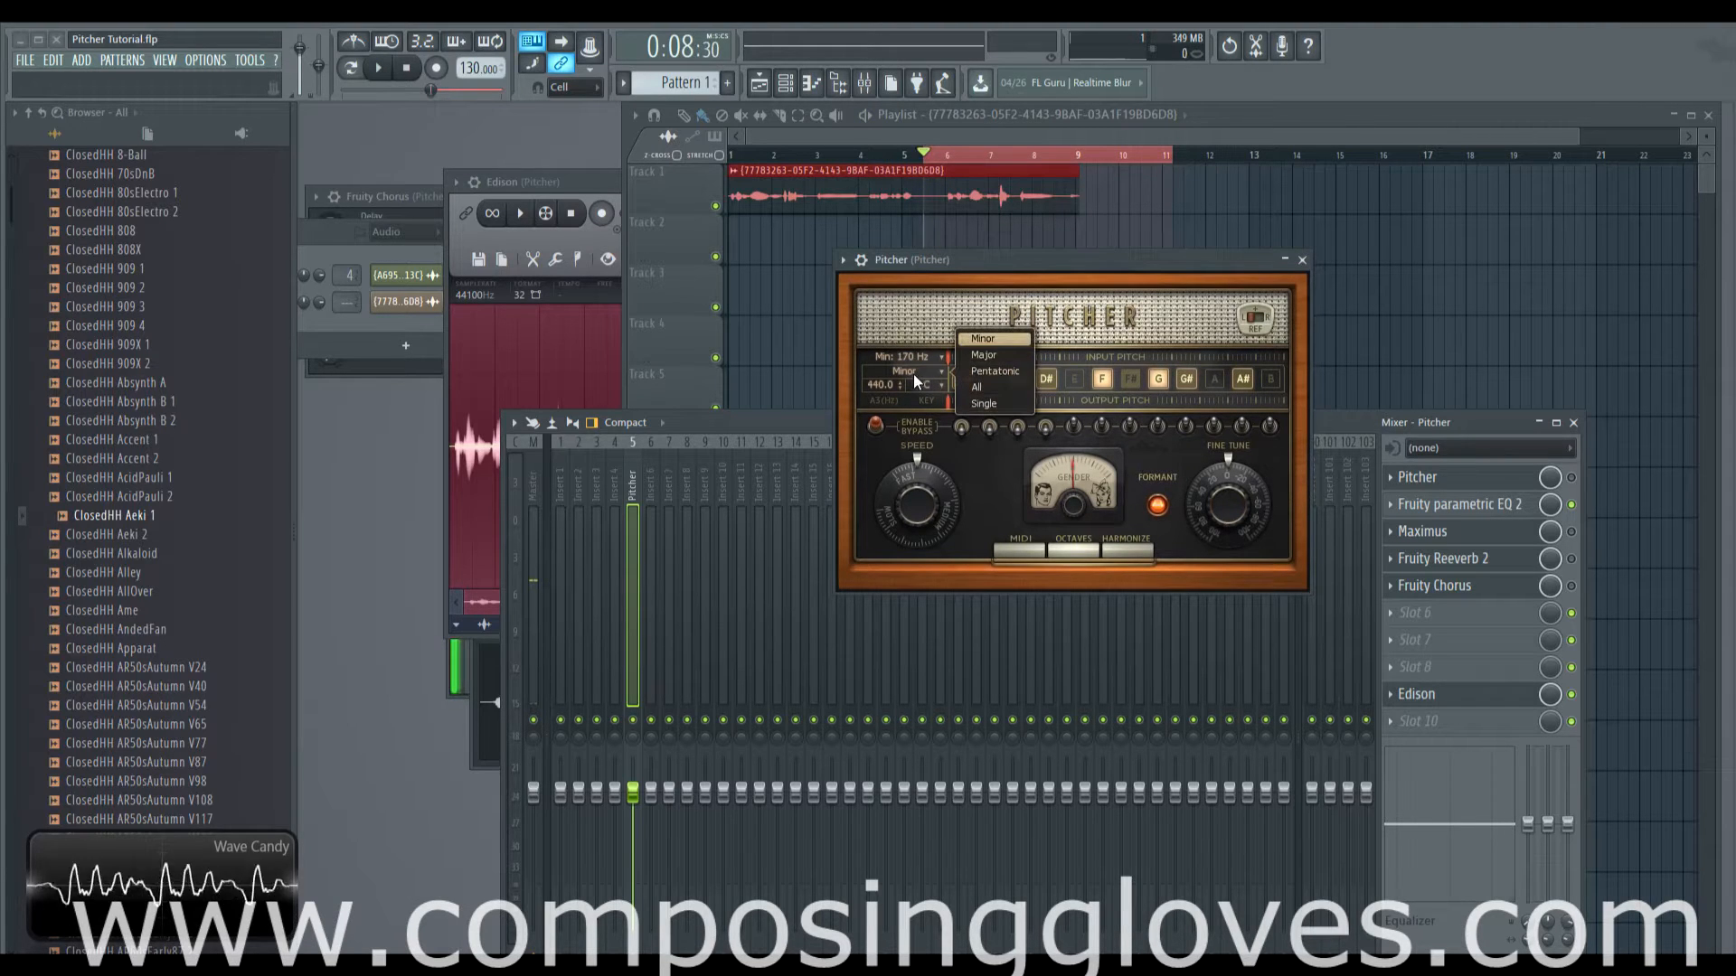
{"action": "left_click", "coordinate": [902, 371]}
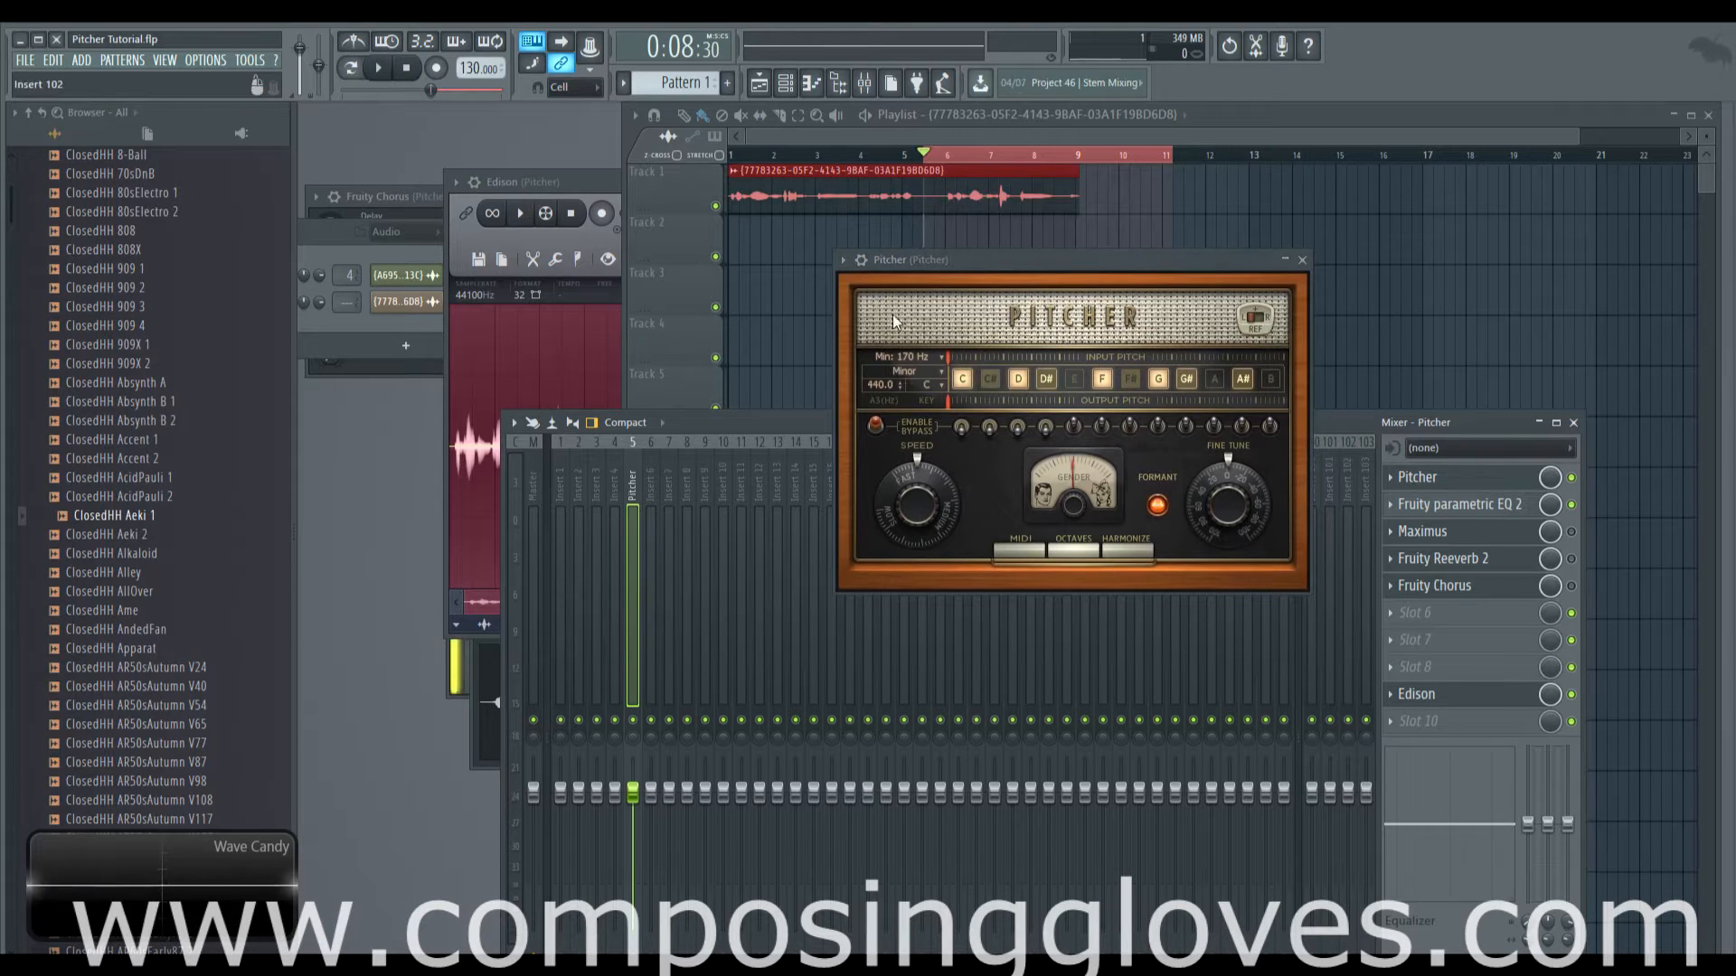
{"action": "left_click_drag", "start_coordinate": [909, 514], "coordinate": [909, 495]}
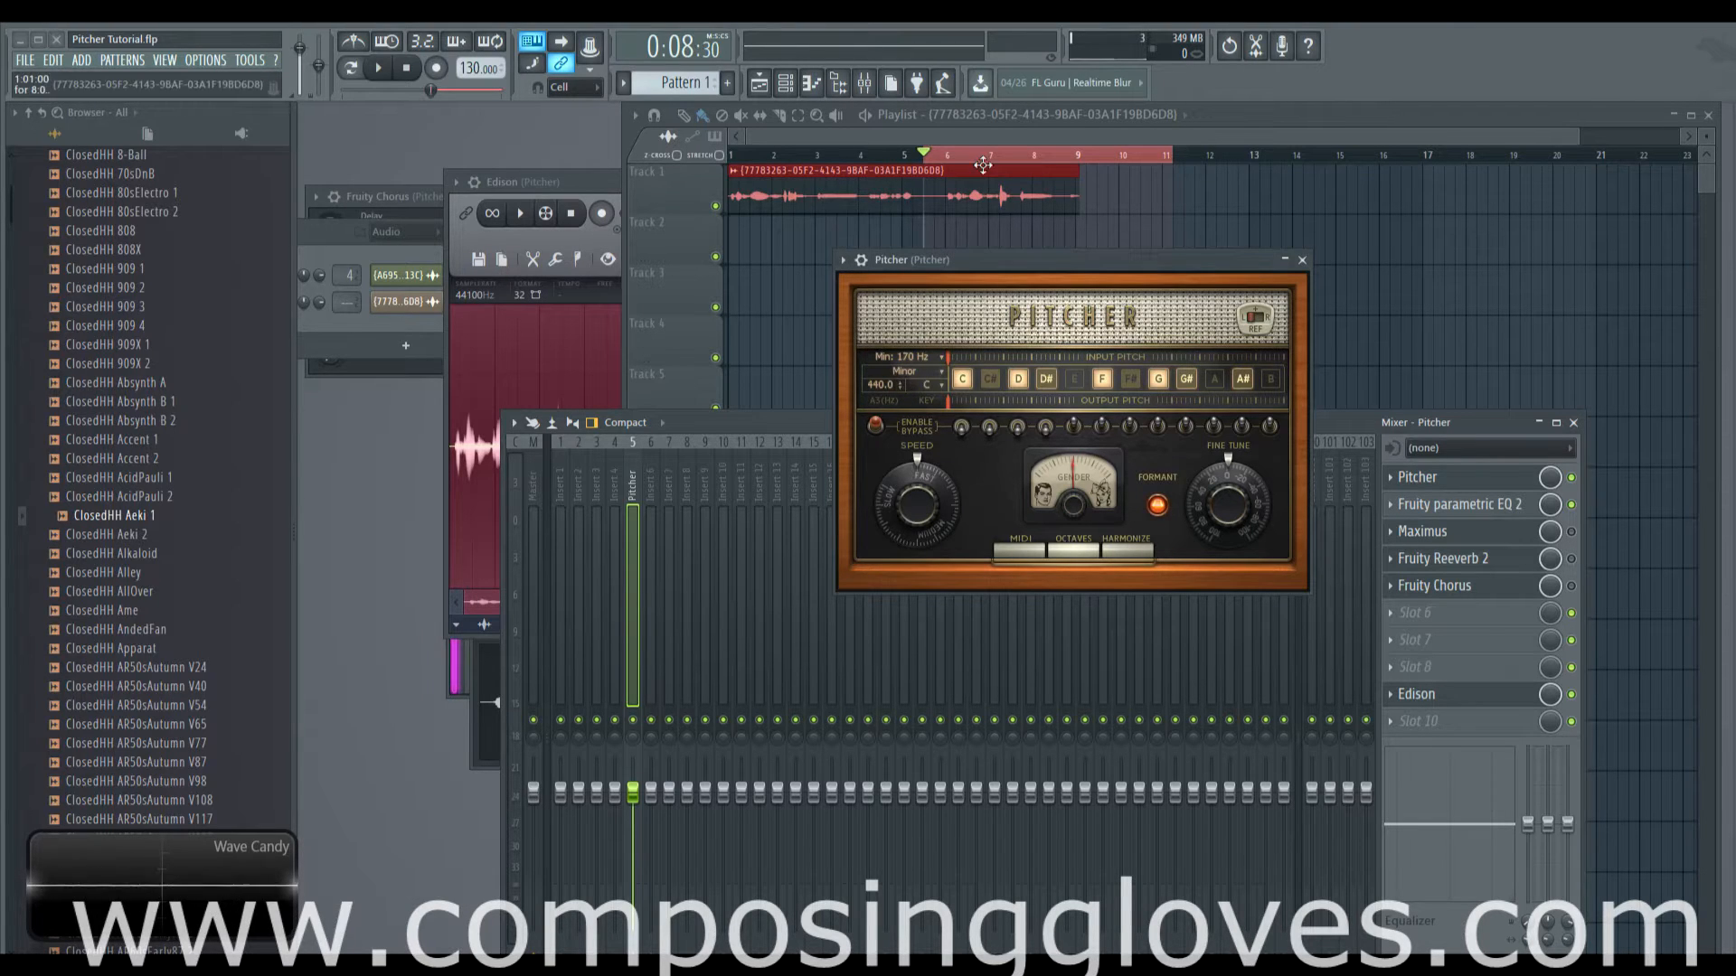
Select the playlist range from late in bar 5 to about bar 9, play it, and stop playback
{"action": "left_click", "coordinate": [948, 155]}
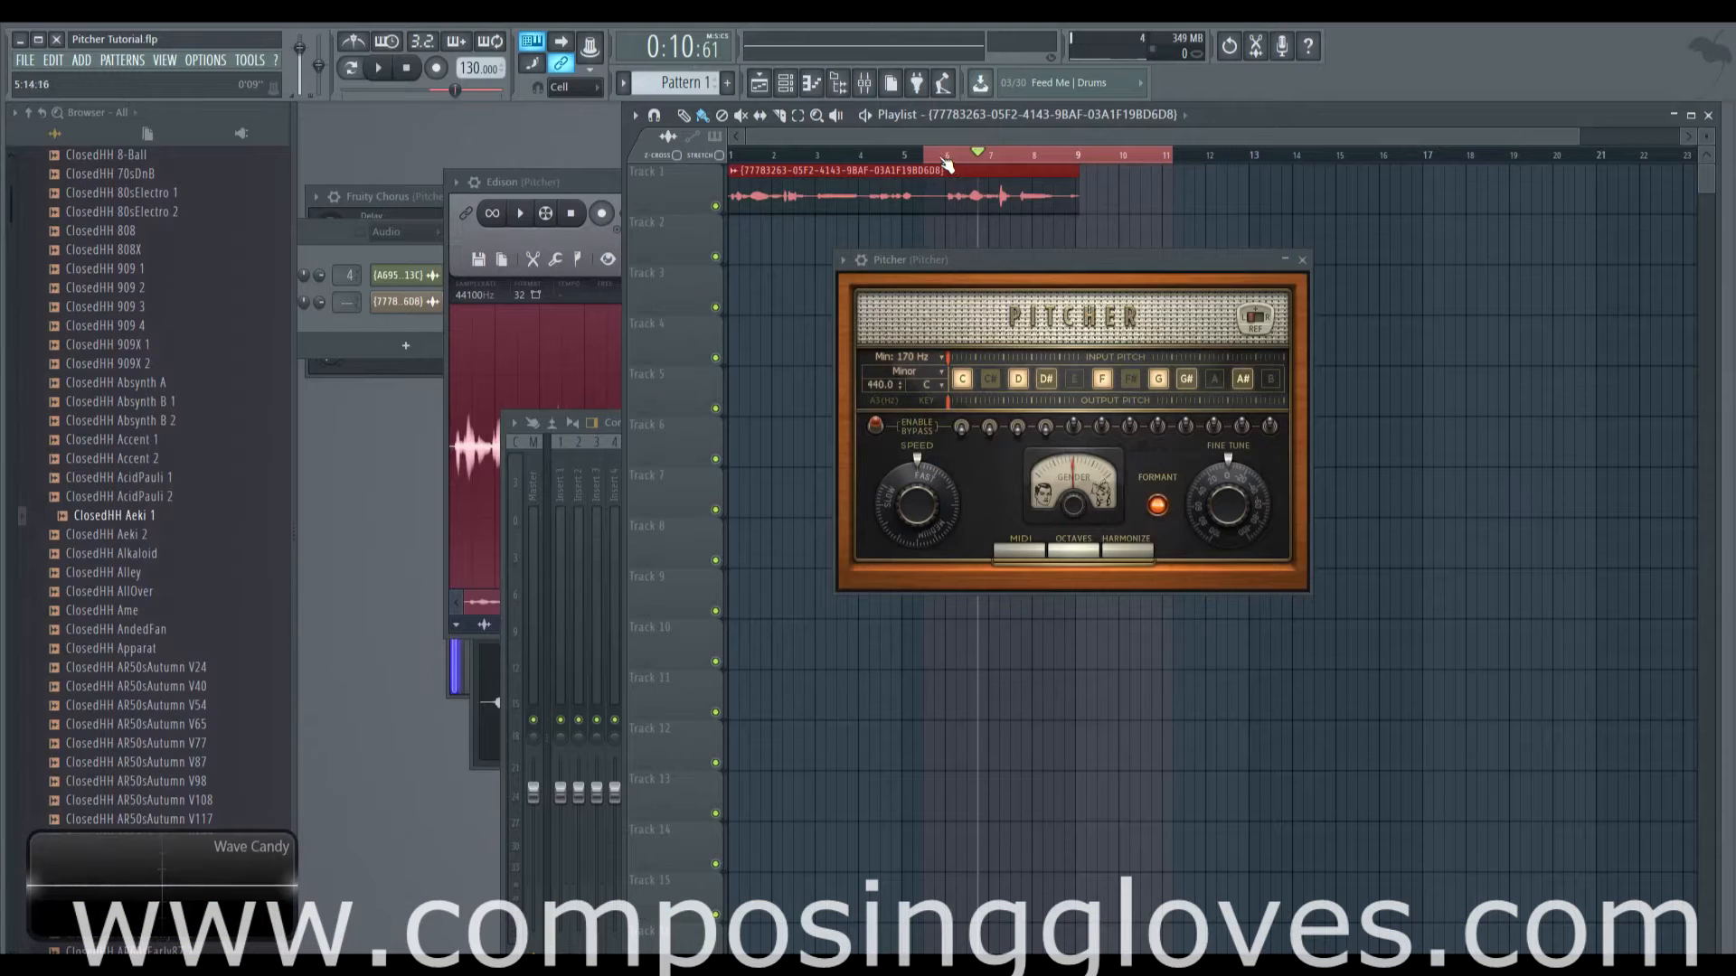
{"action": "left_click_drag", "start_coordinate": [947, 157], "coordinate": [1096, 170]}
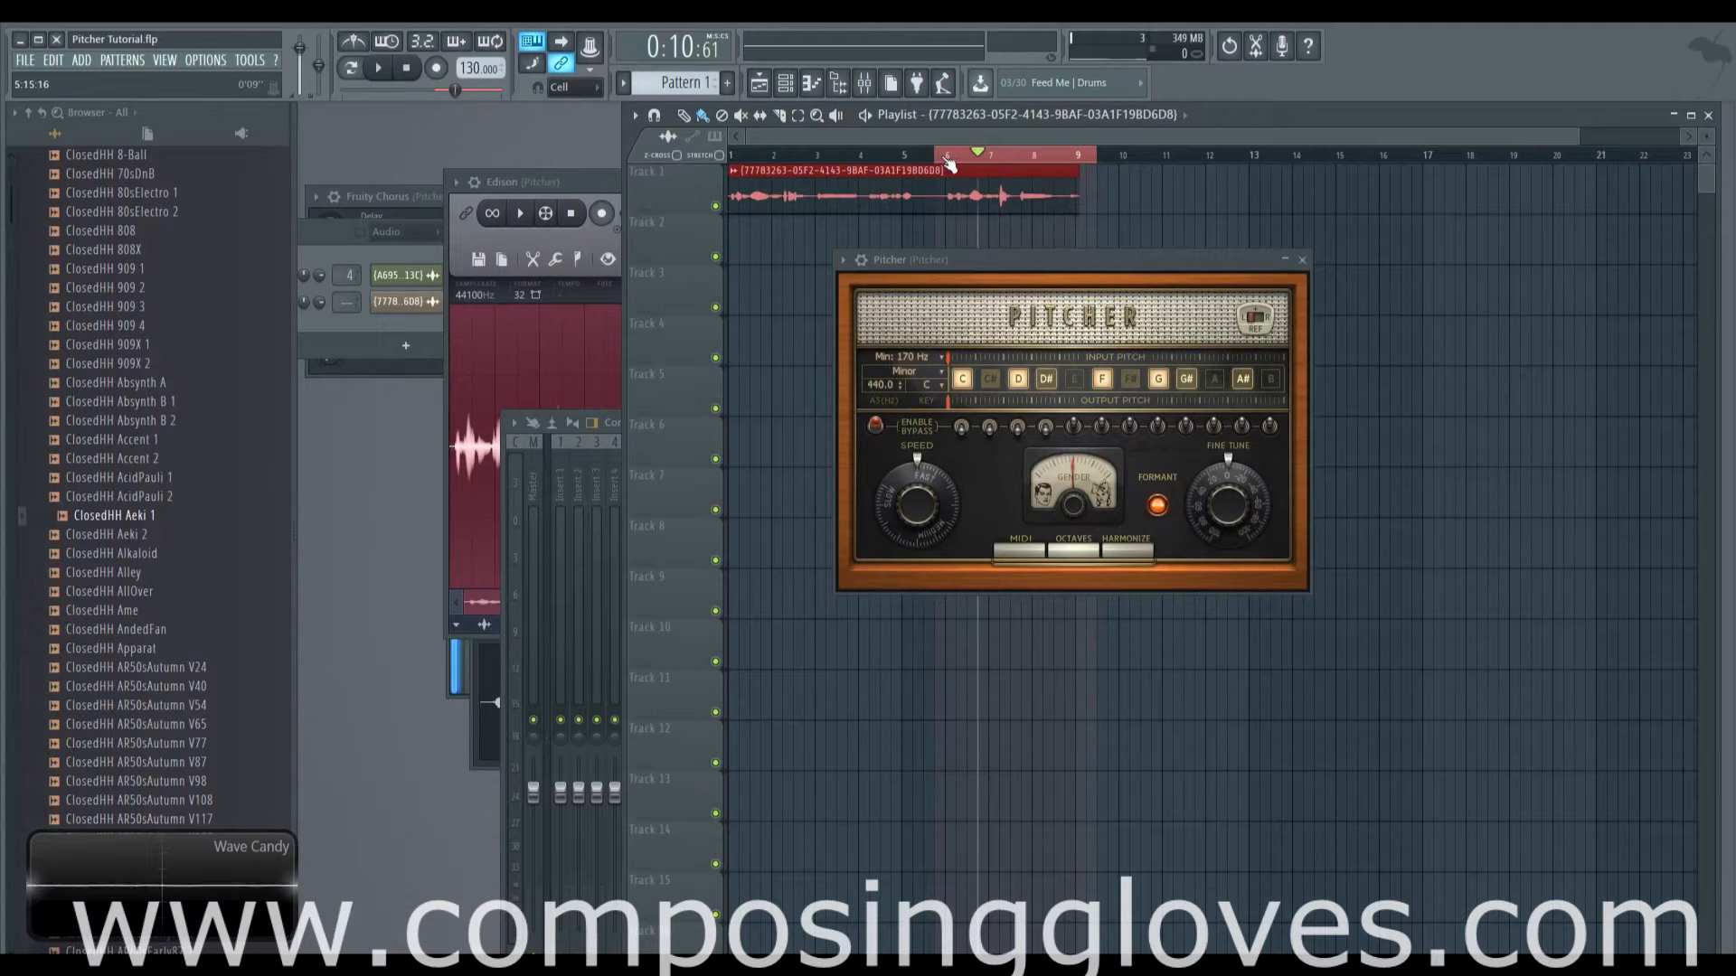
{"action": "key", "text": "space"}
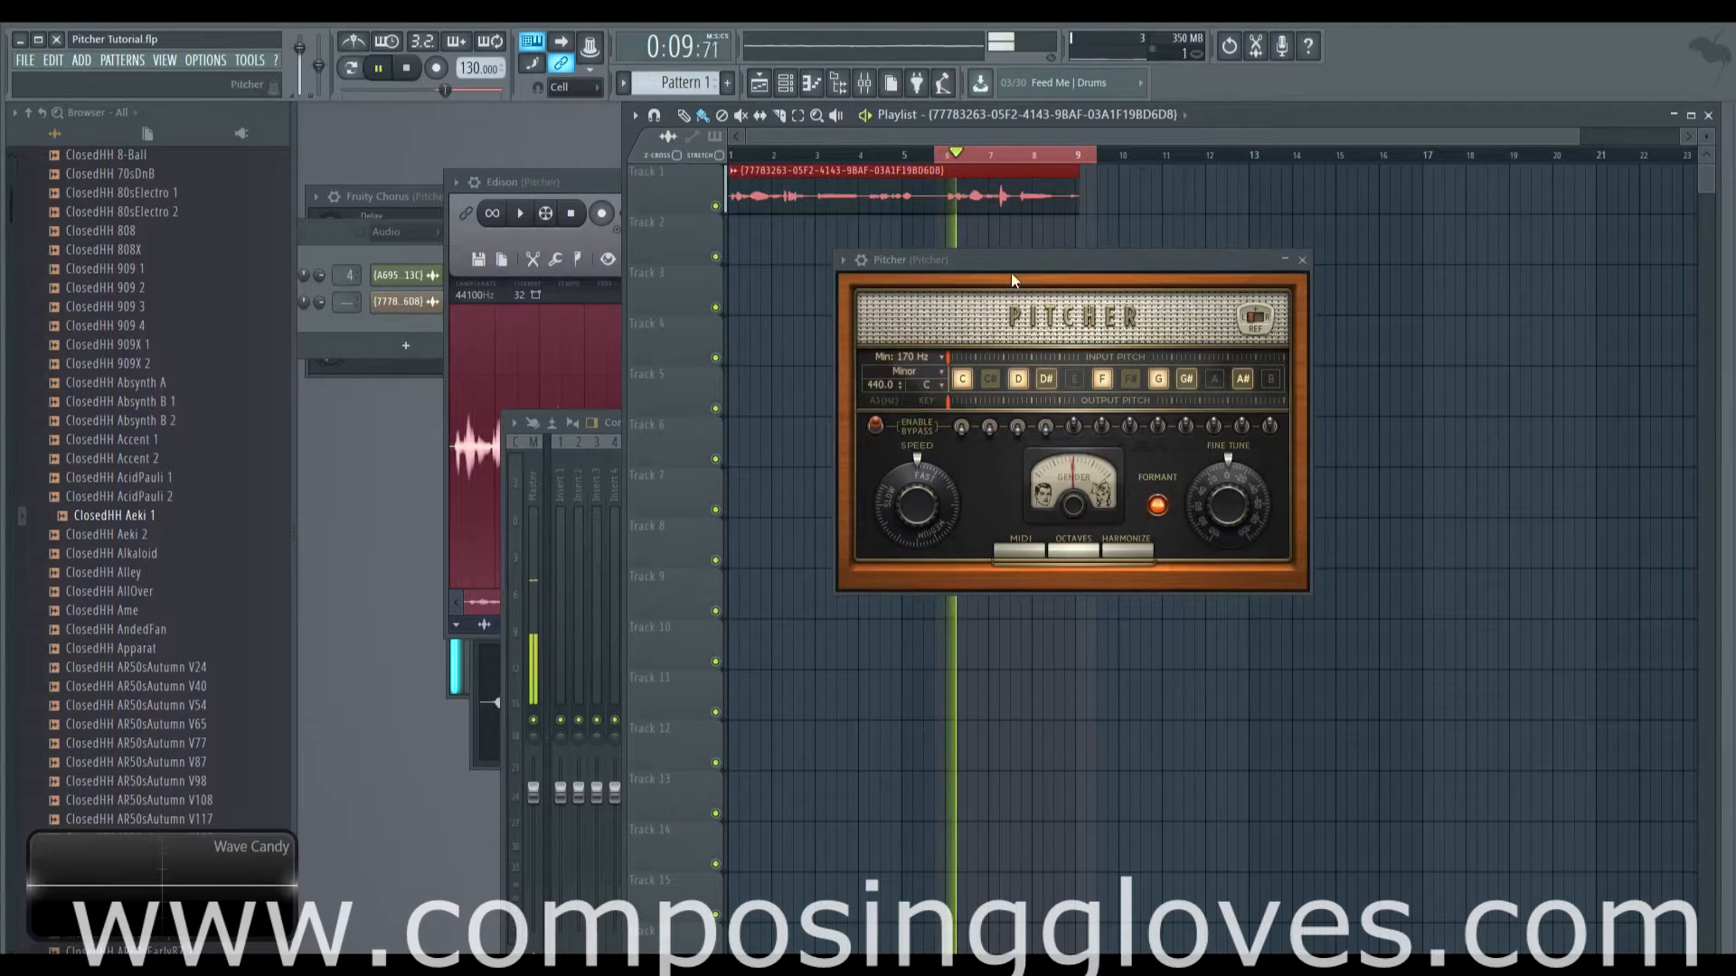
{"action": "key", "text": "space"}
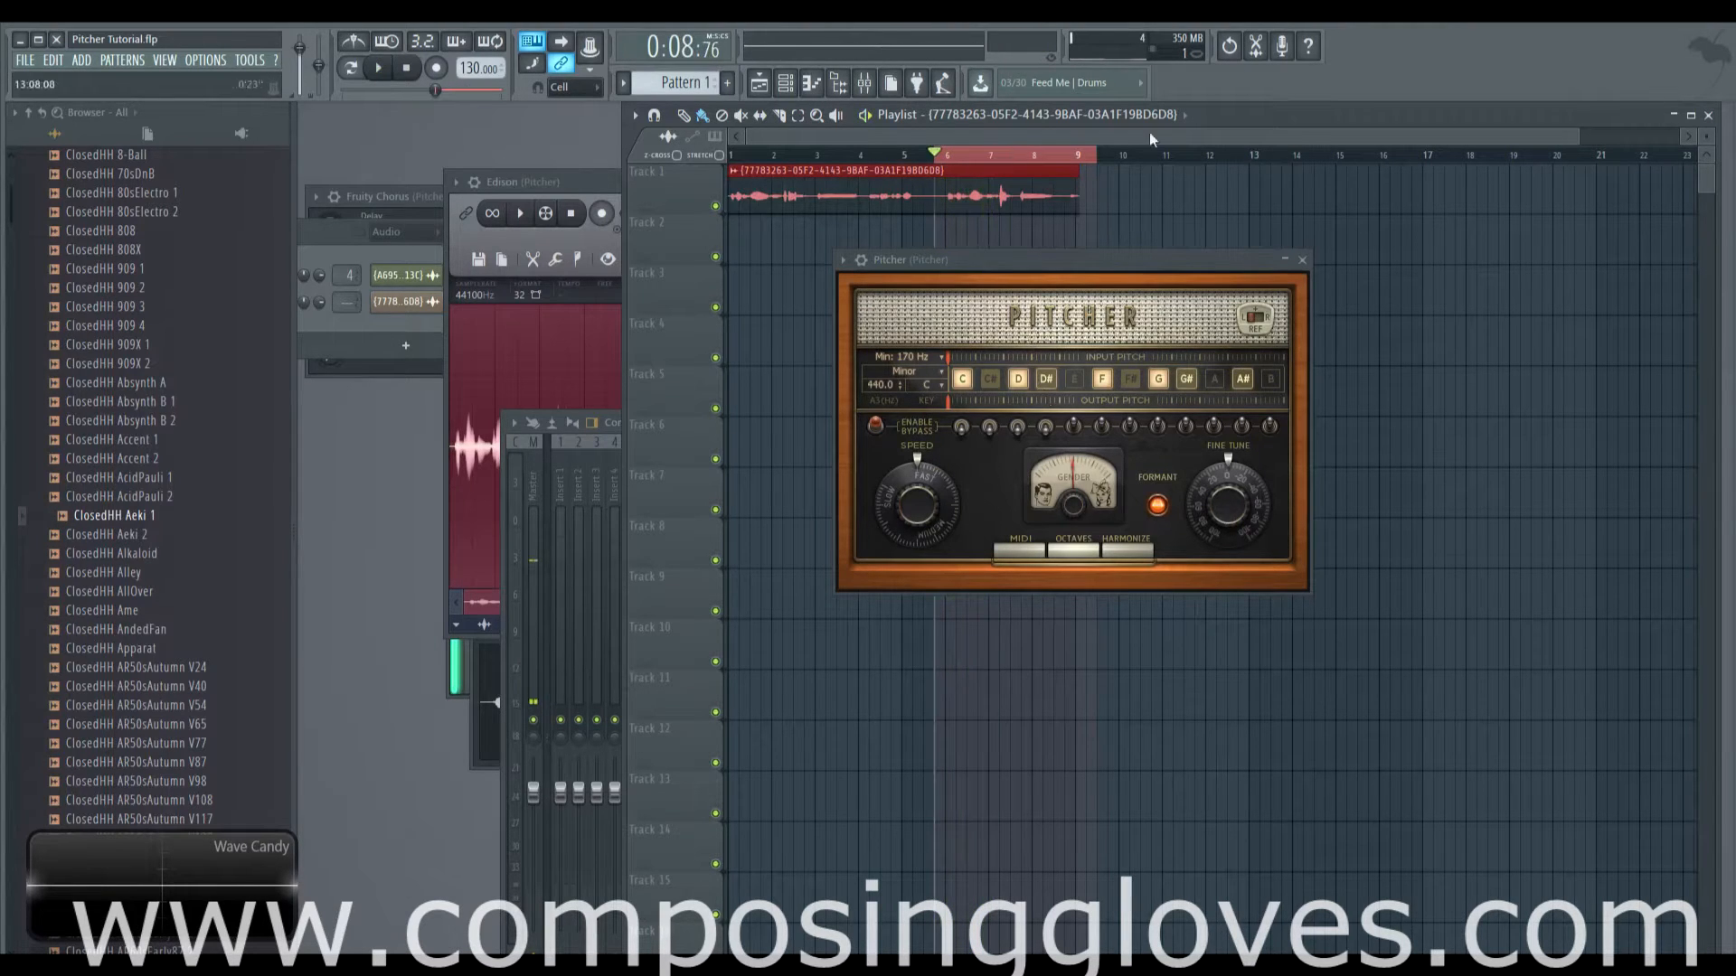
Open the recorded clip's channel settings, route it to mixer track Insert 4, and play back the selected range
{"action": "double_click", "coordinate": [976, 191]}
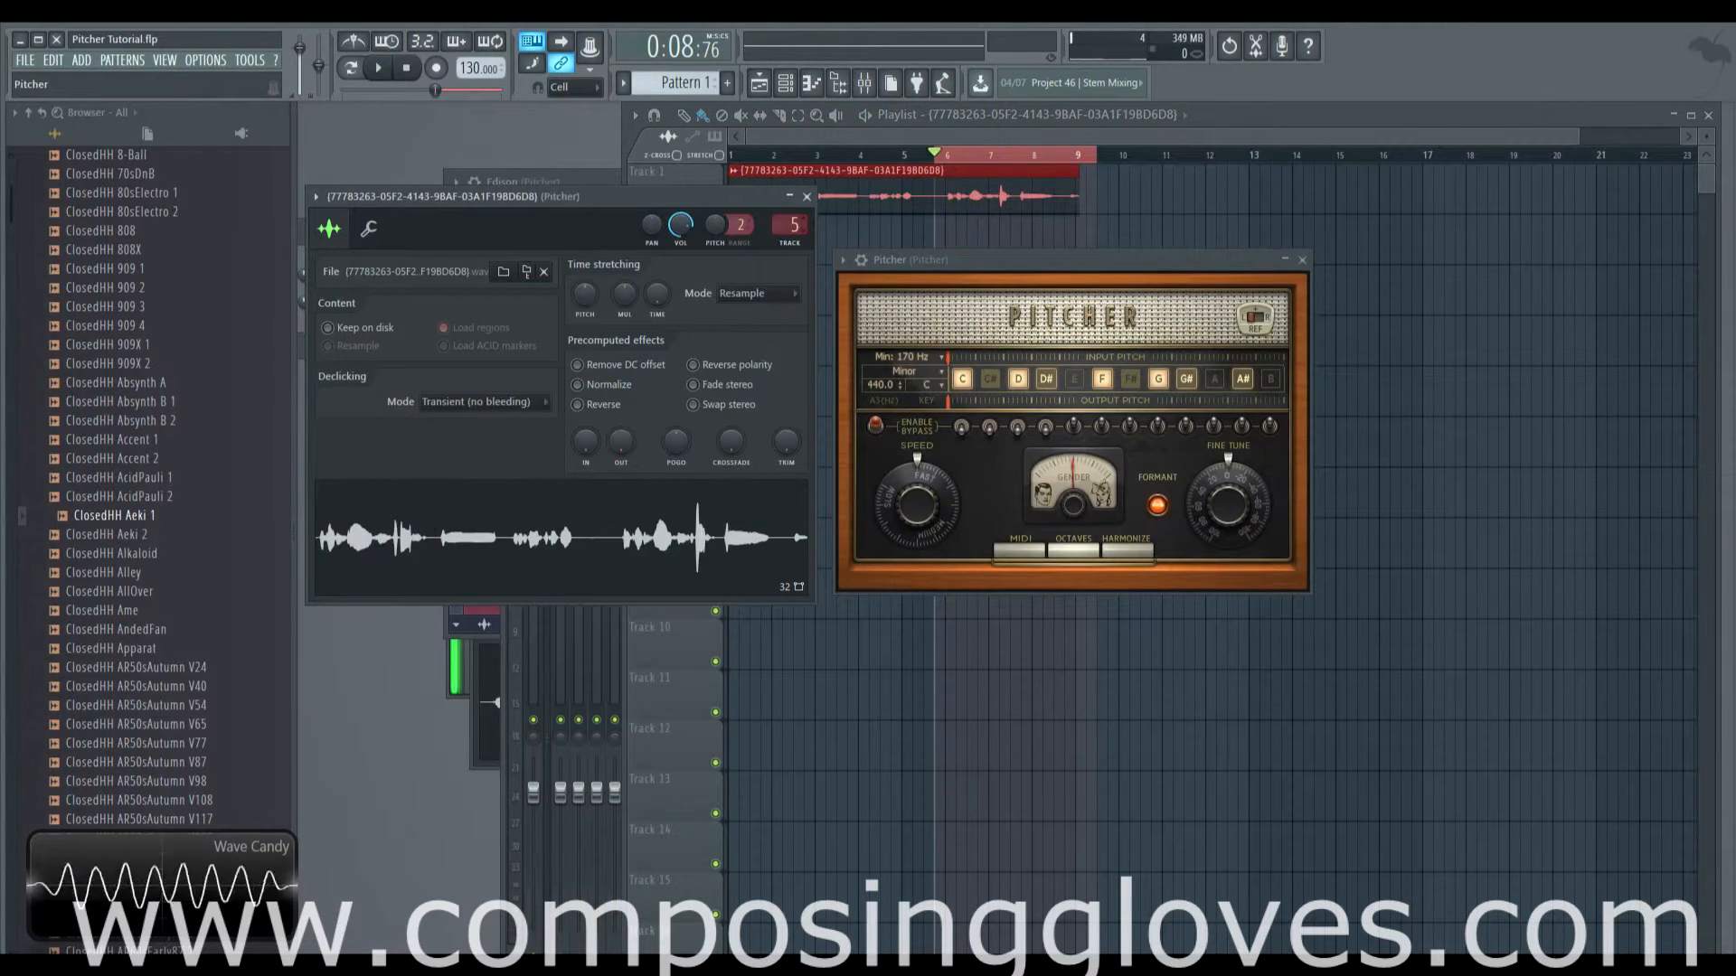
{"action": "left_click", "coordinate": [1051, 139]}
{"action": "key", "text": "space"}
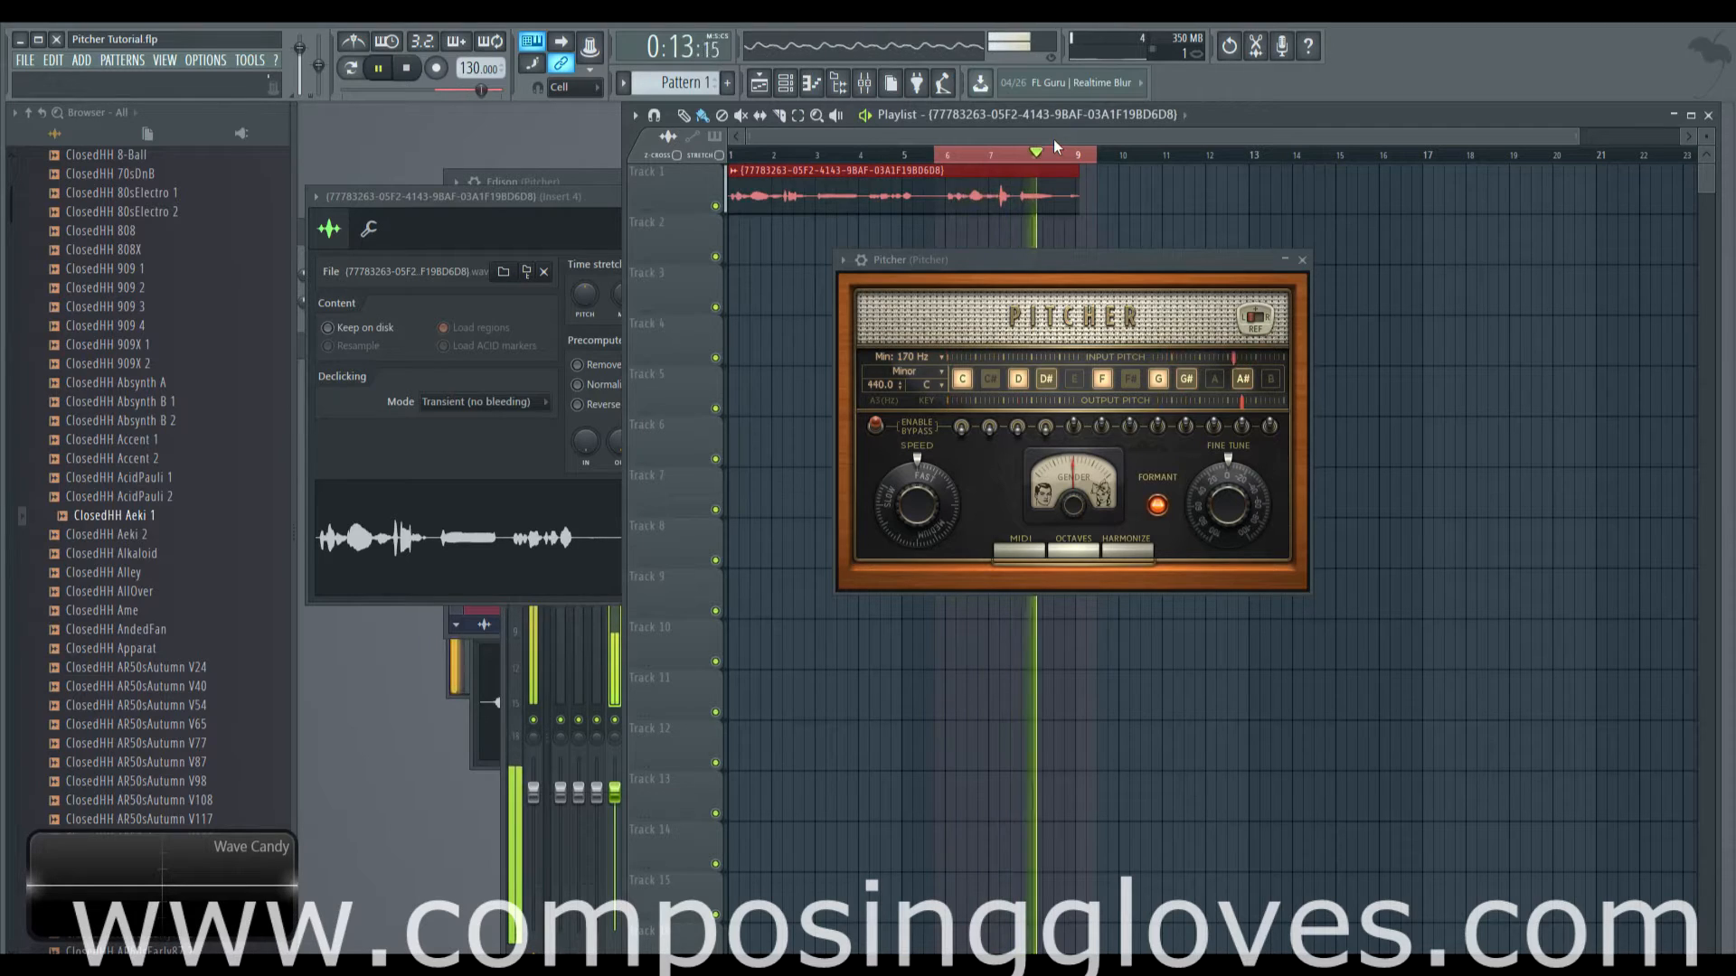
{"action": "key", "text": "space"}
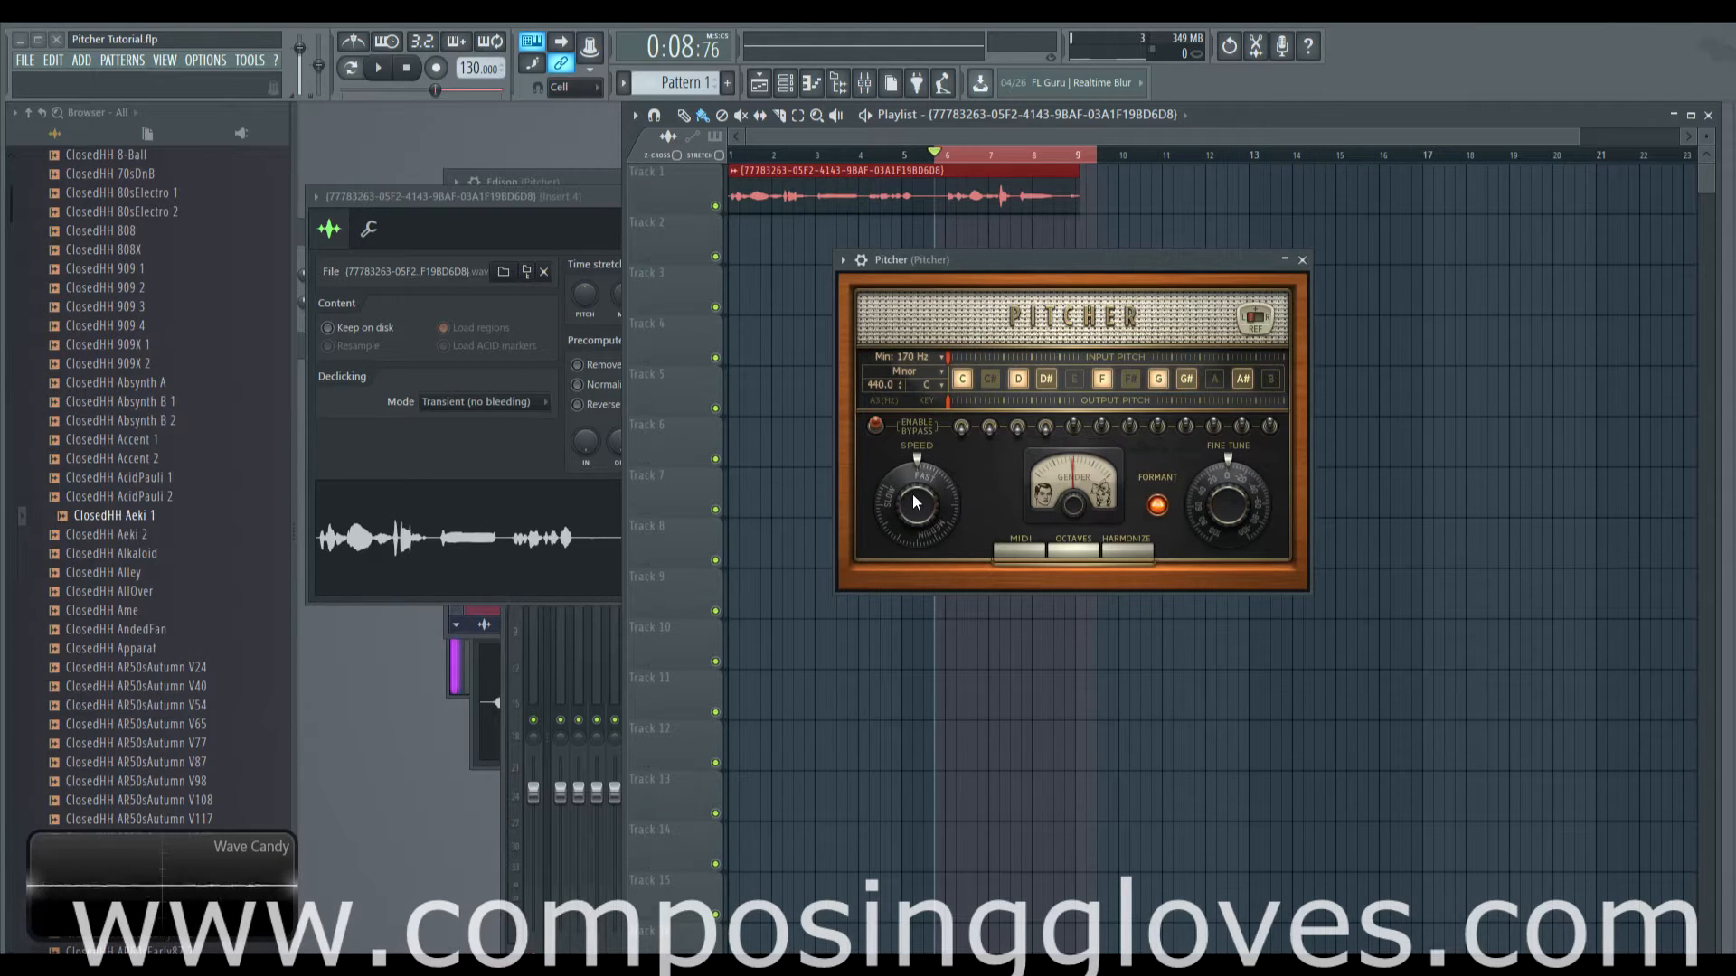
Set Pitcher's correction speed to 50, play the selected range, and stop playback
{"action": "left_click_drag", "start_coordinate": [916, 502], "coordinate": [916, 541]}
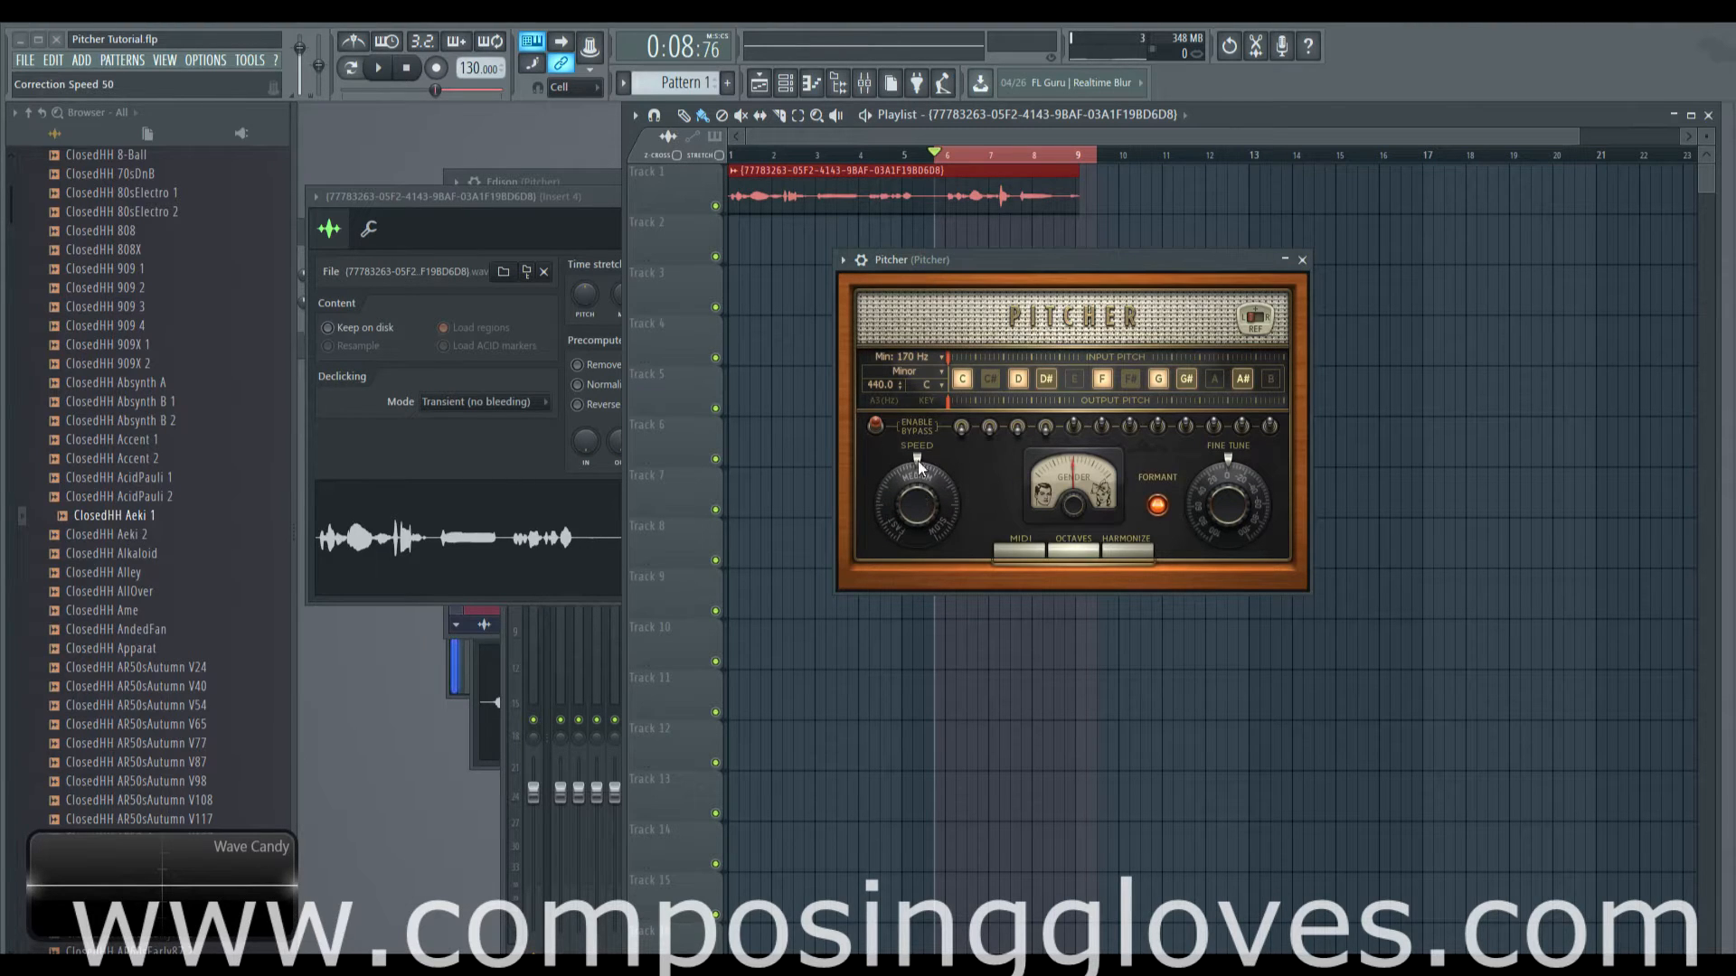
{"action": "key", "text": "space"}
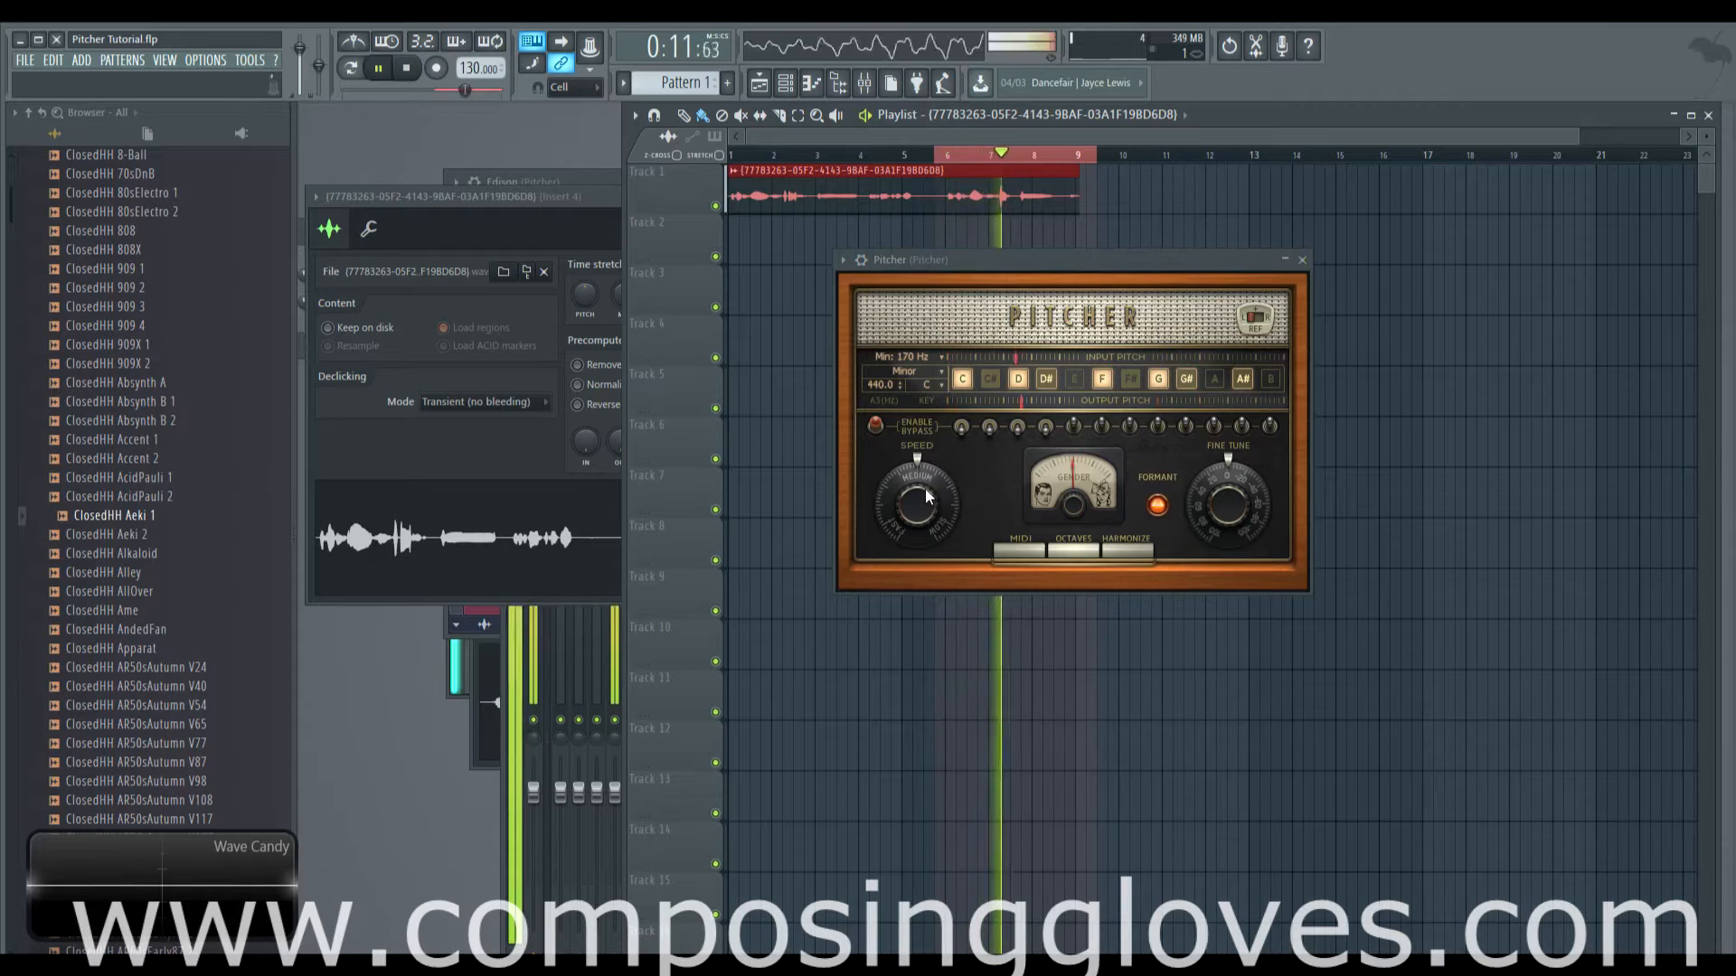
{"action": "key", "text": "space"}
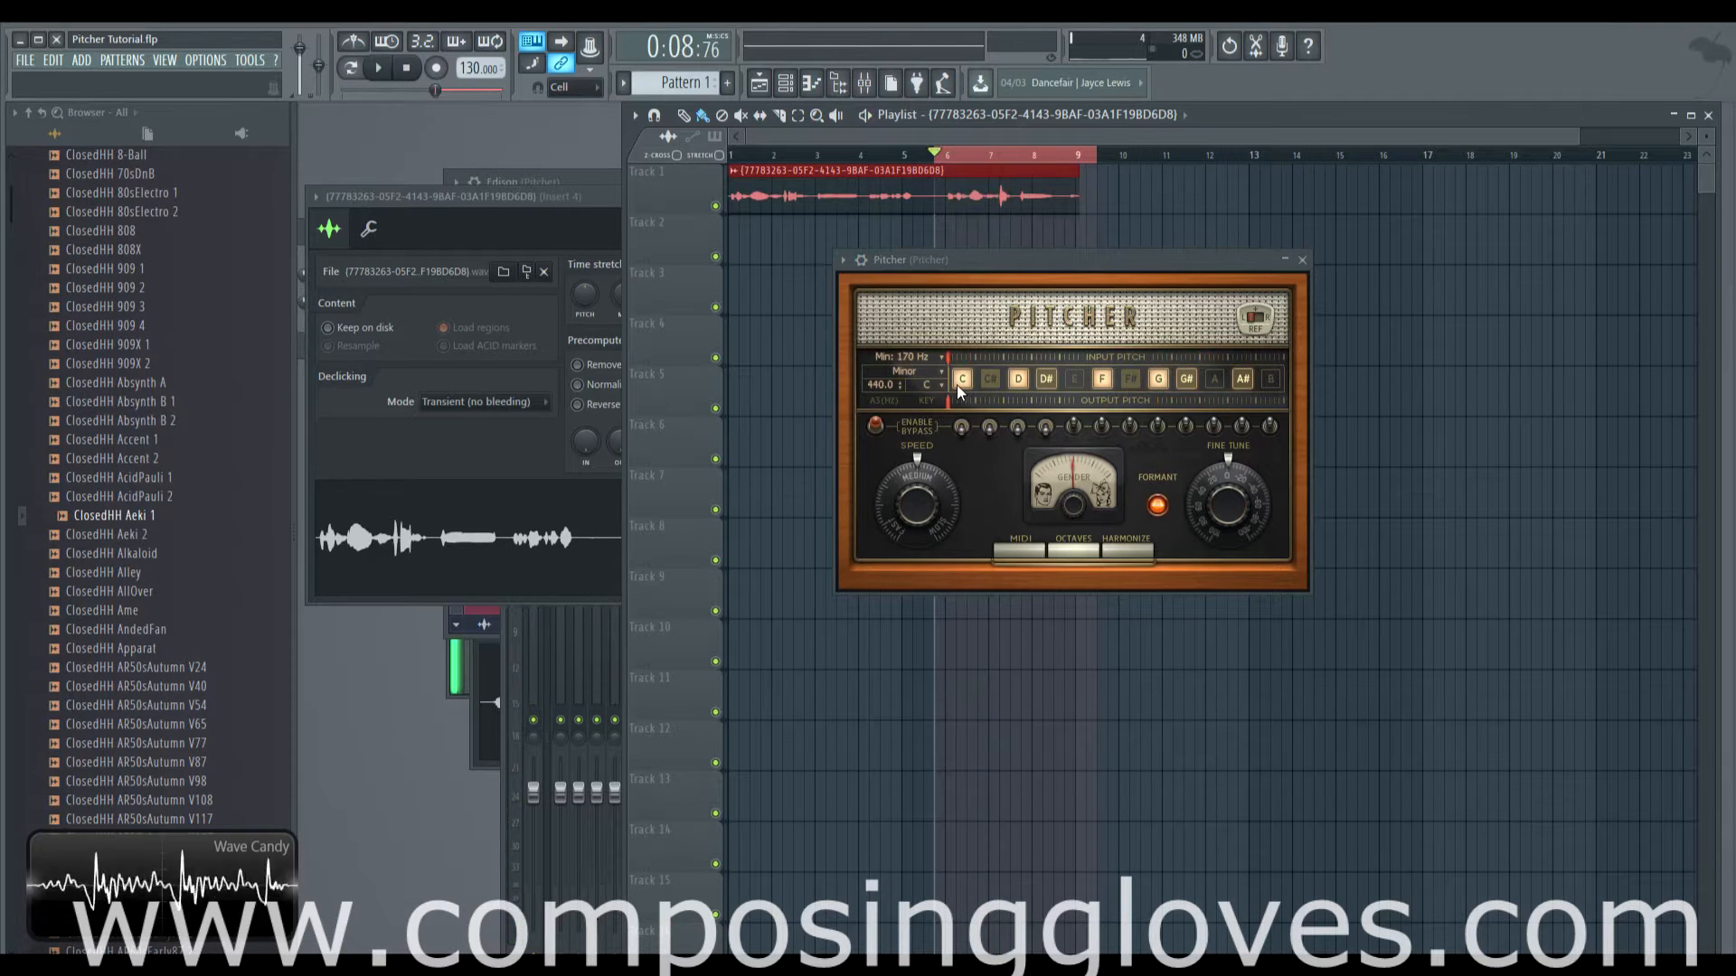
Switch Pitcher's scale to Single and after that to All
{"action": "left_click", "coordinate": [916, 374]}
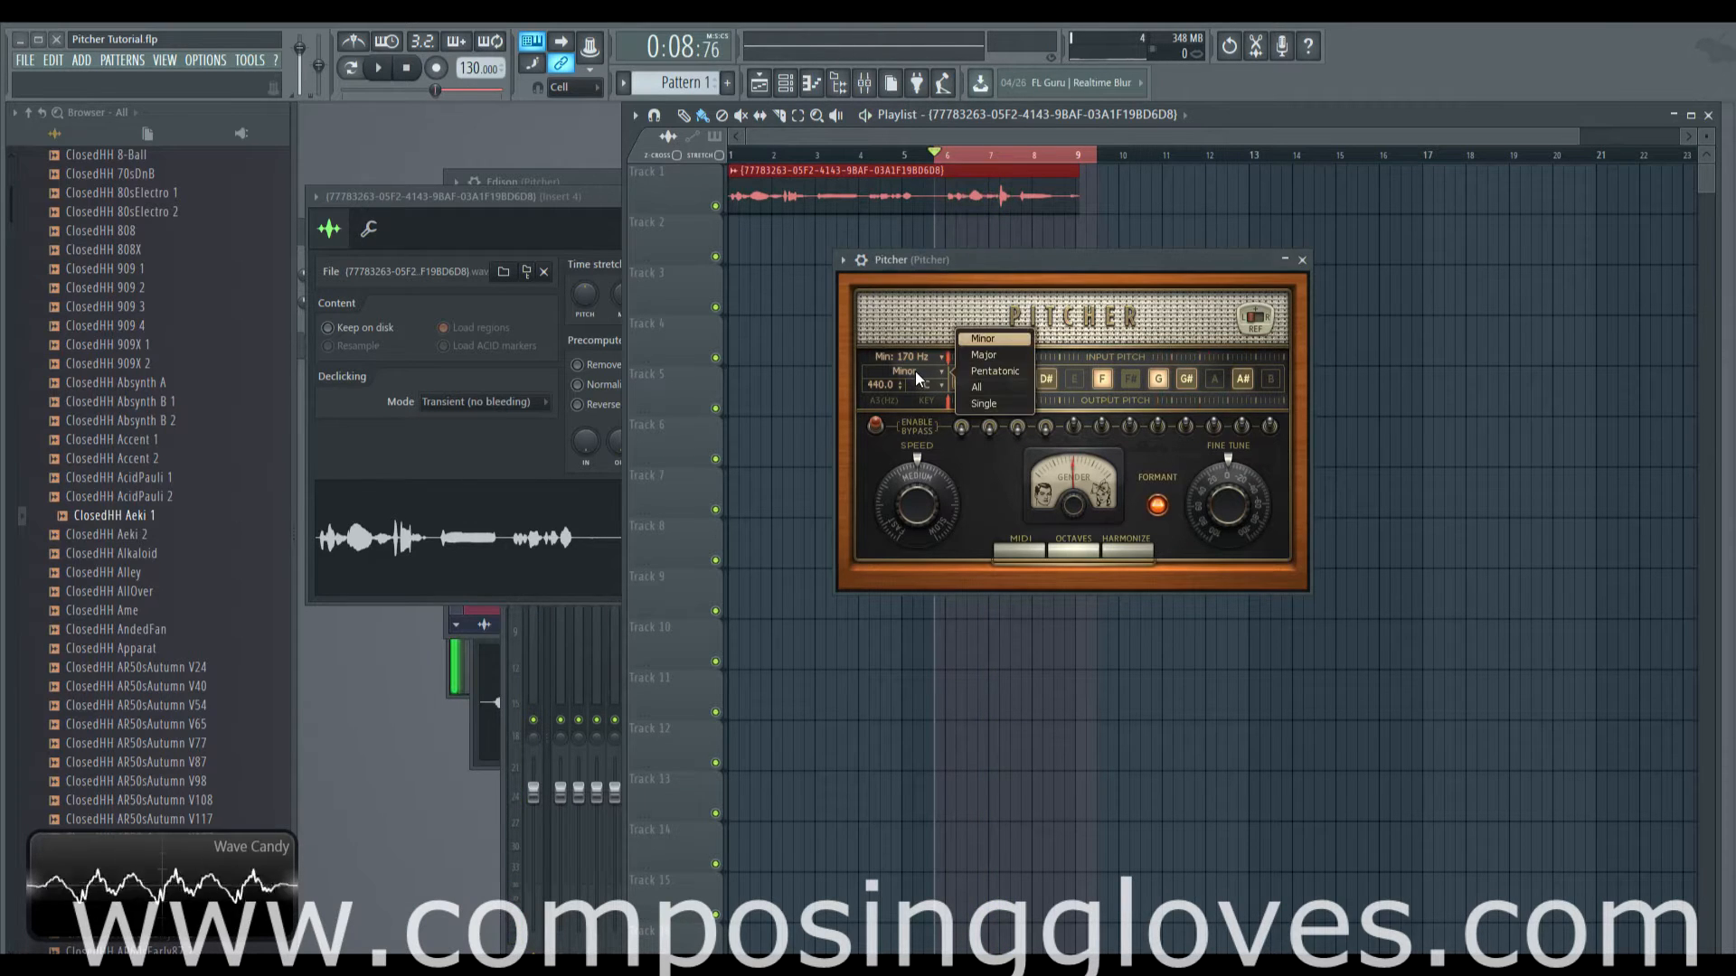
{"action": "left_click", "coordinate": [1011, 407]}
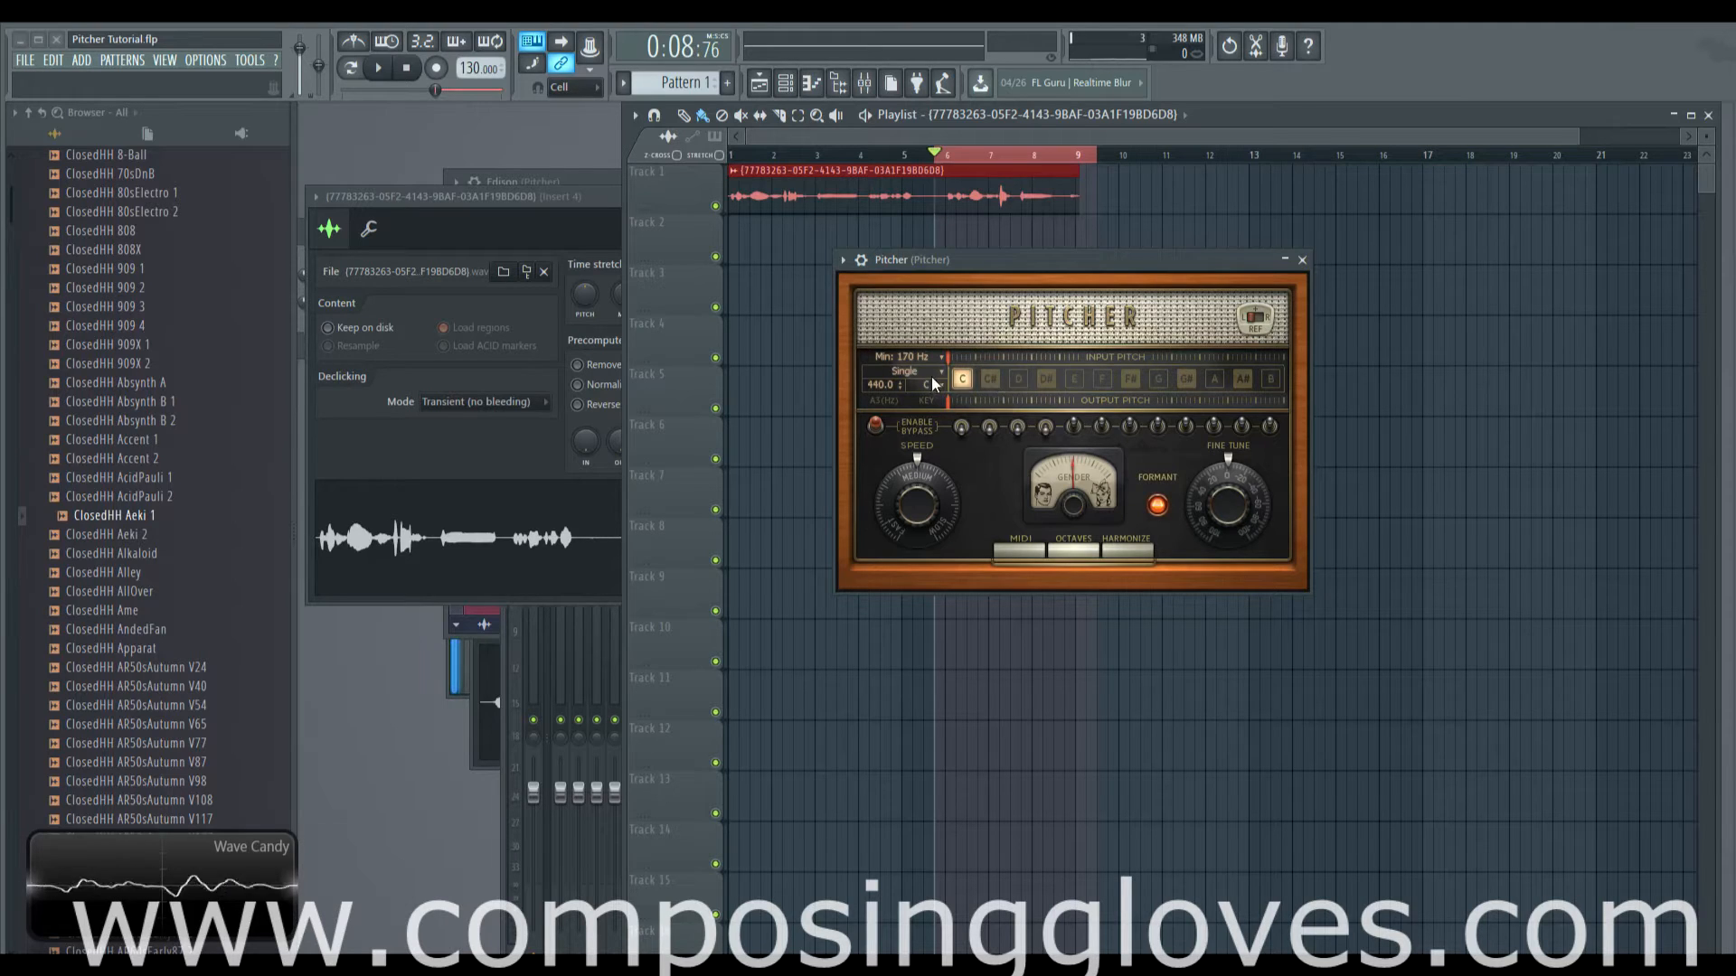
{"action": "left_click", "coordinate": [942, 378]}
{"action": "left_click", "coordinate": [973, 381]}
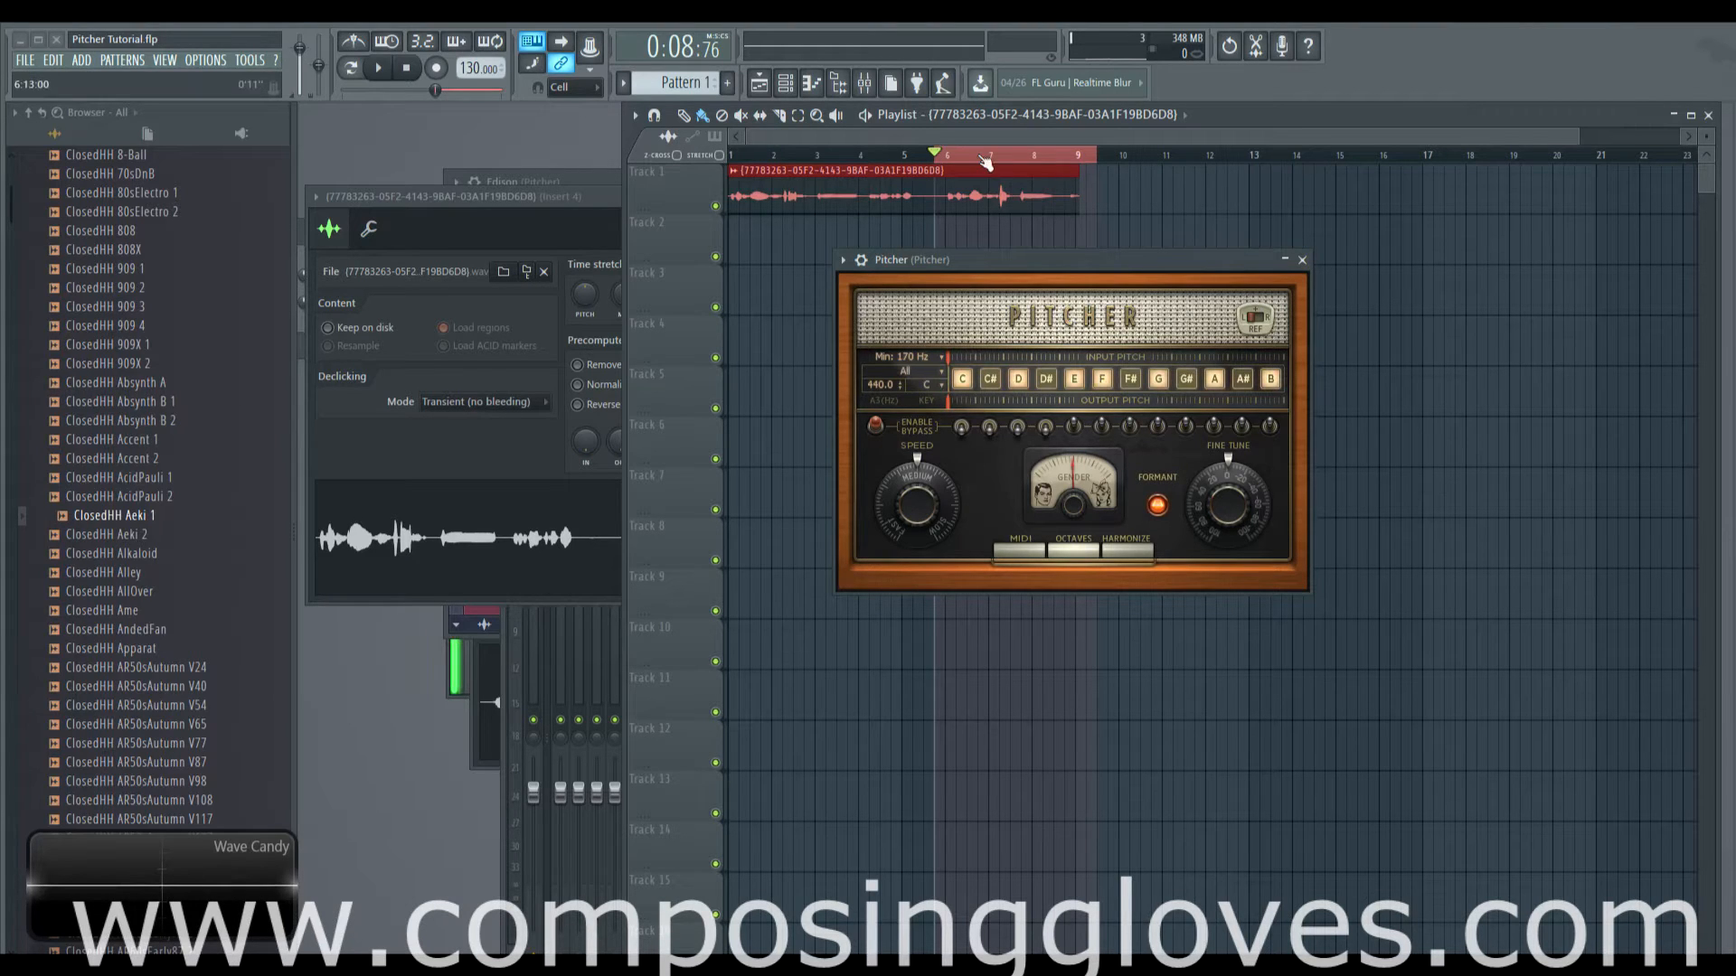
Play the selected range while turning Pitcher's correction speed down to slow, and stop playback
{"action": "key", "text": "space"}
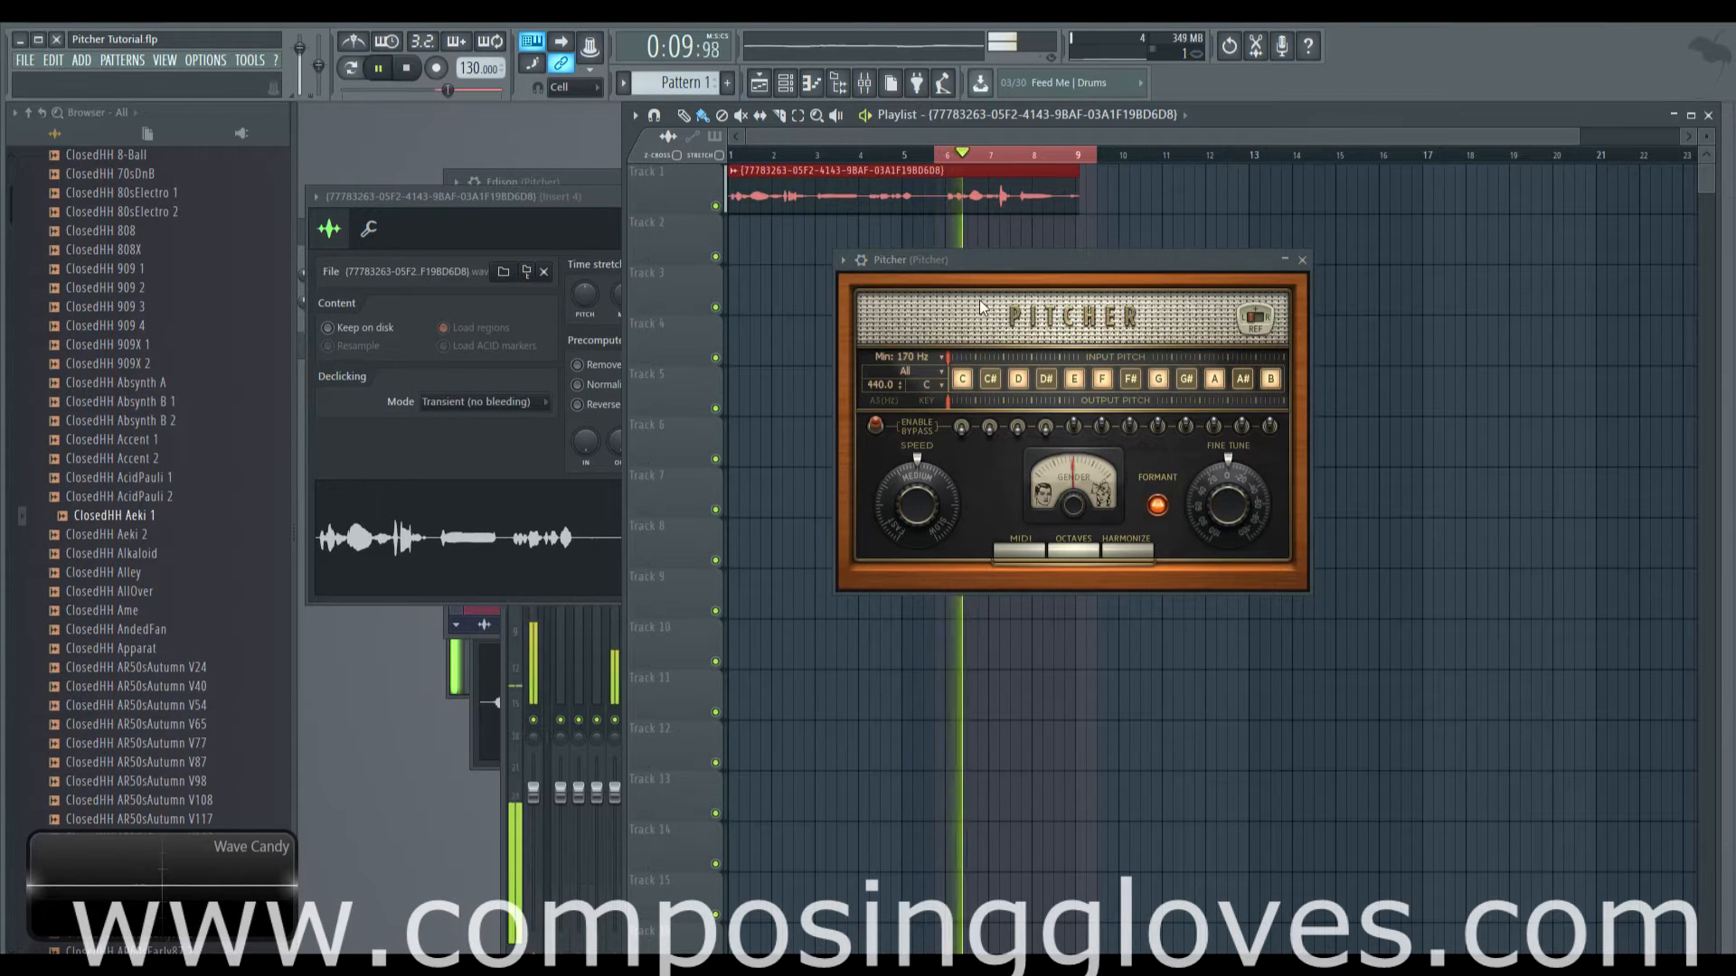
{"action": "left_click_drag", "start_coordinate": [917, 504], "coordinate": [916, 583]}
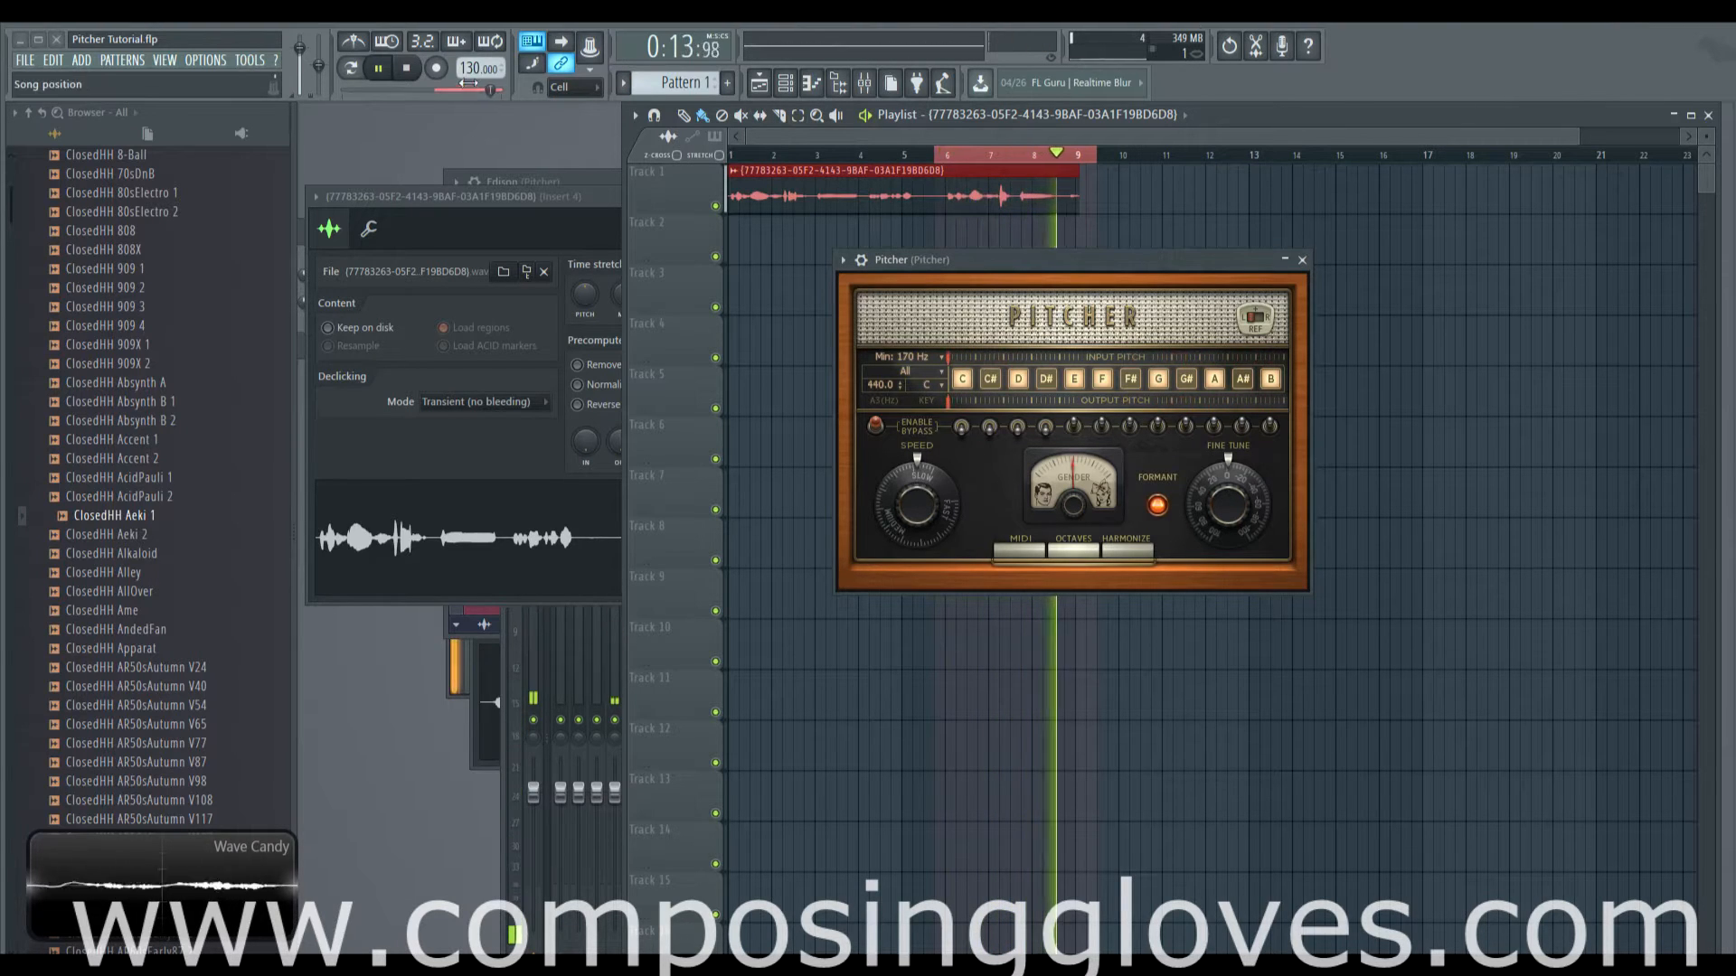
{"action": "key", "text": "space"}
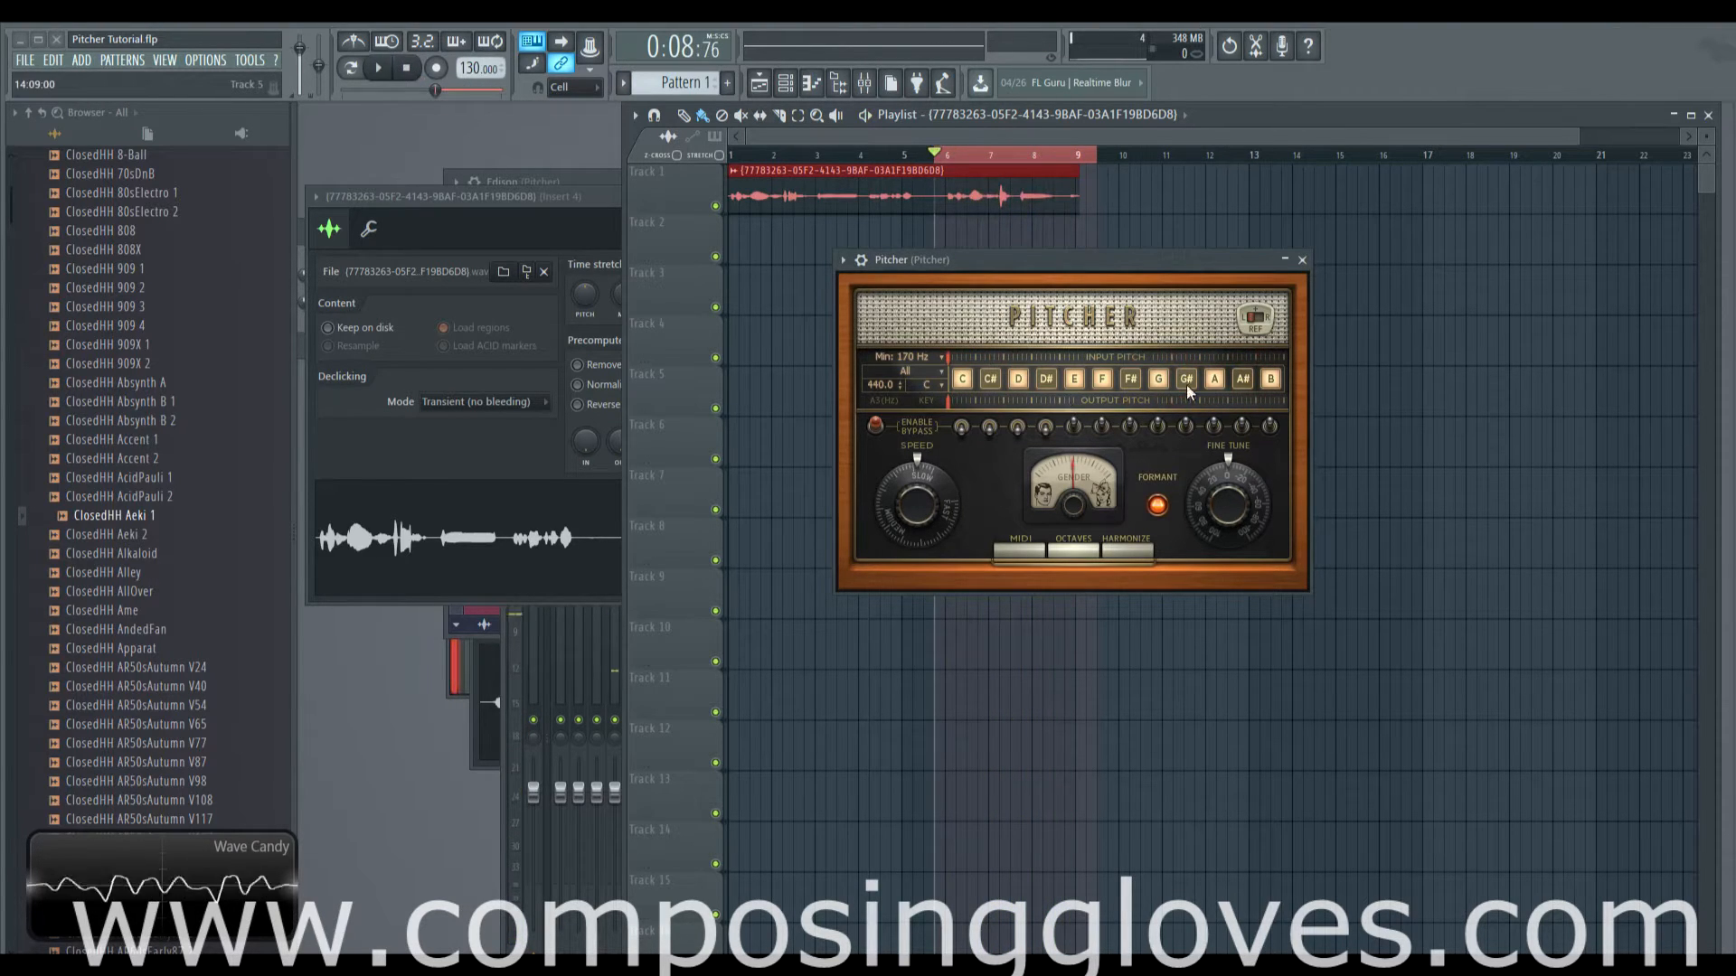
Raise Pitcher's correction speed to 100, play the selected range, and stop playback
{"action": "left_click_drag", "start_coordinate": [935, 509], "coordinate": [935, 425]}
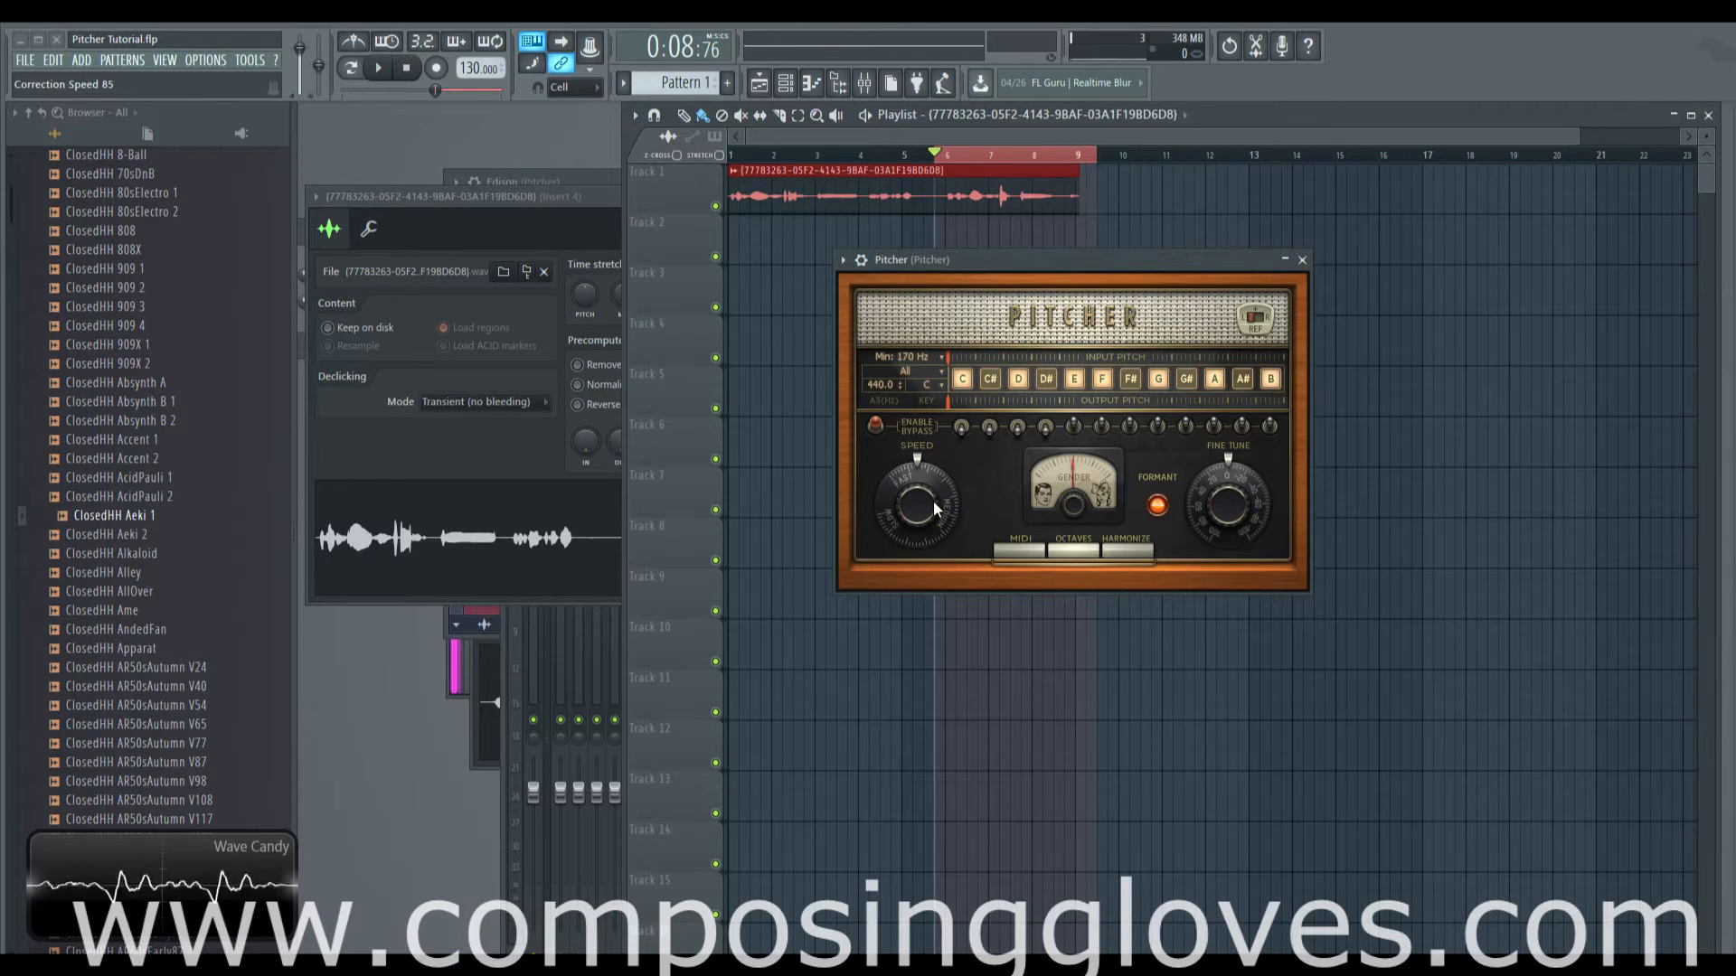
{"action": "left_click_drag", "start_coordinate": [904, 503], "coordinate": [919, 459]}
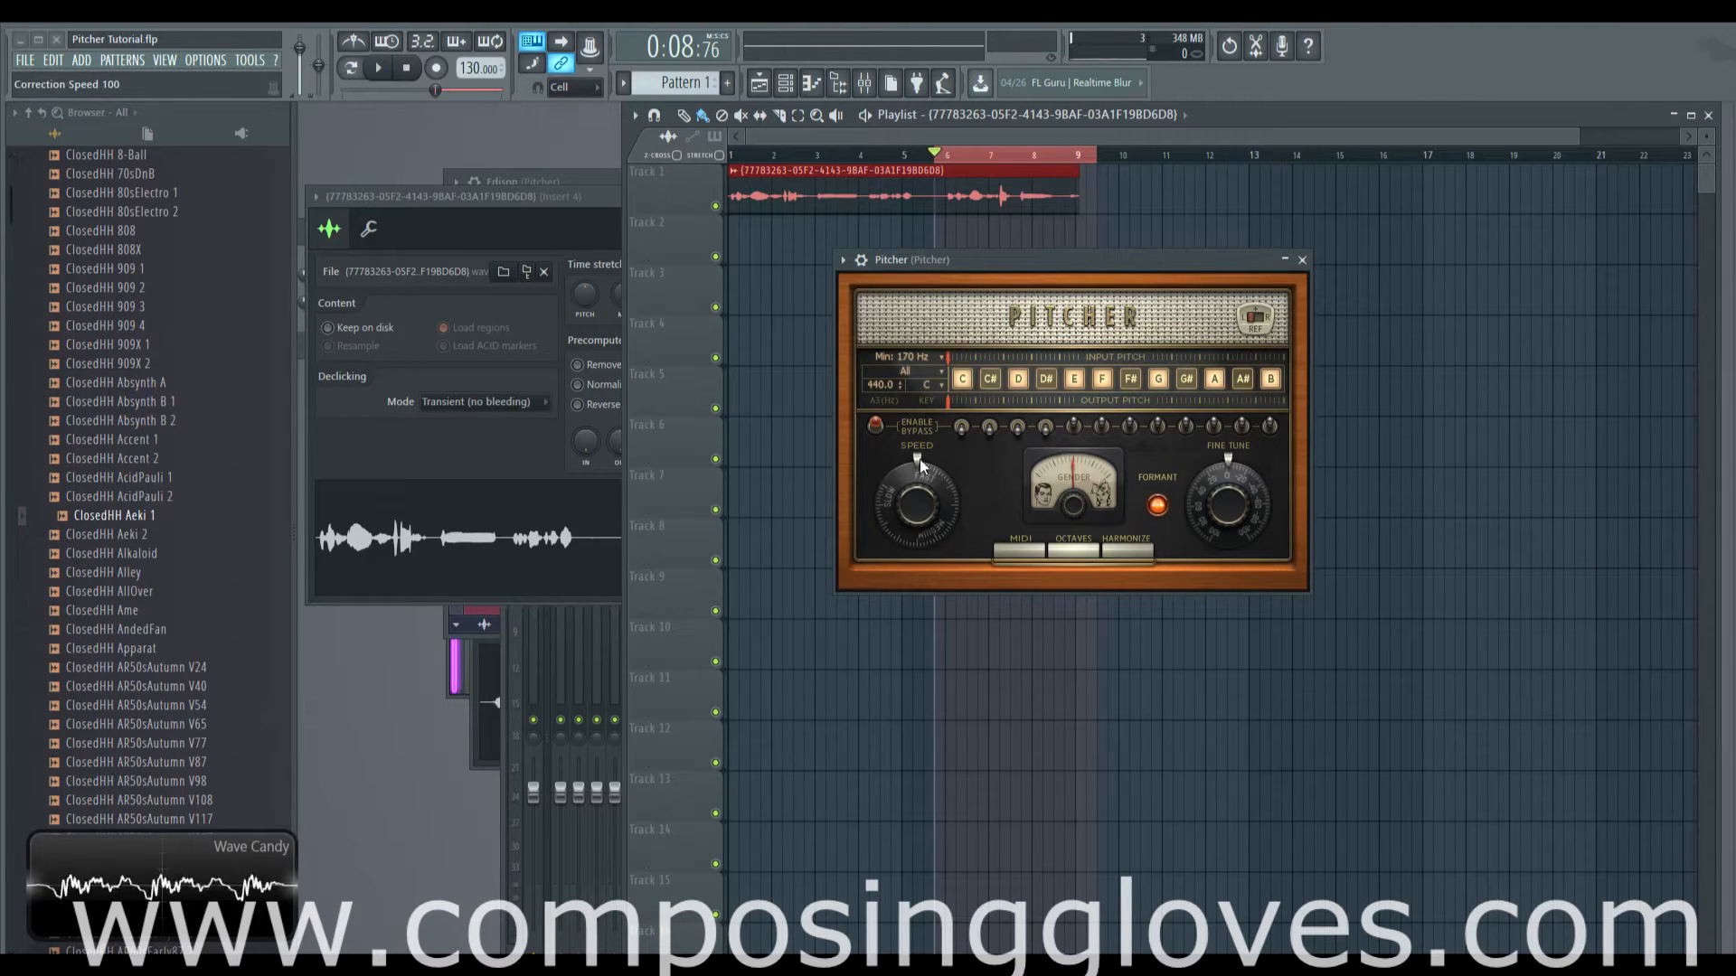
{"action": "left_click", "coordinate": [943, 156]}
{"action": "key", "text": "space"}
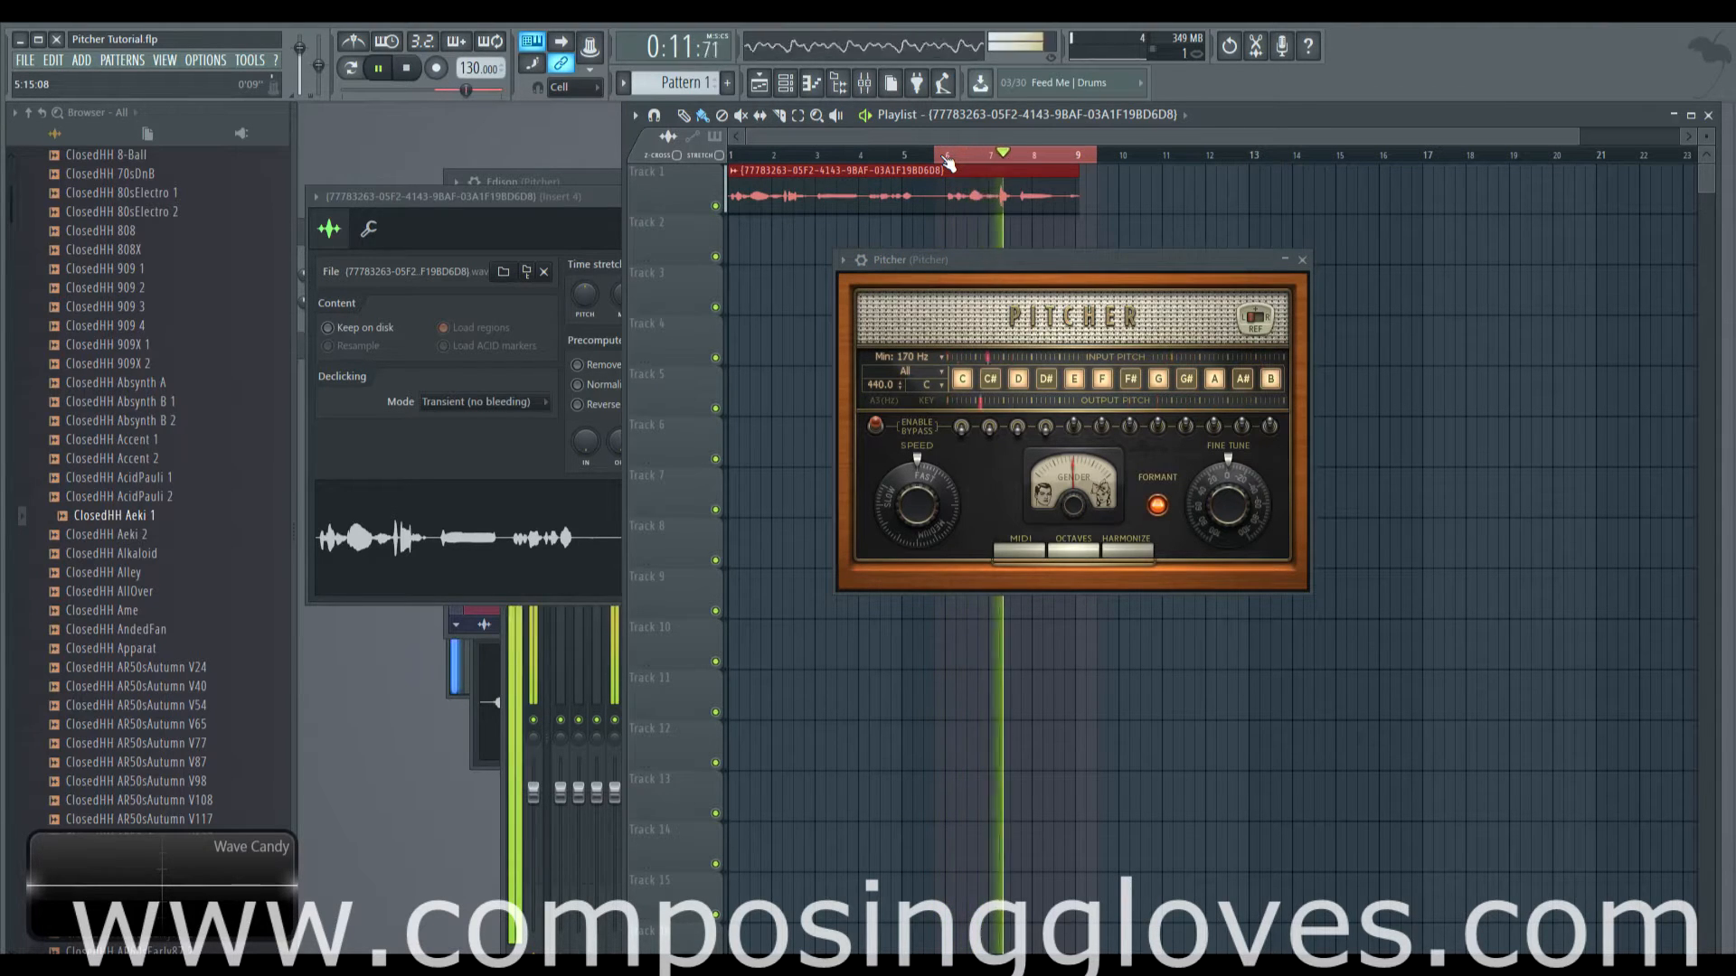
{"action": "key", "text": "space"}
Set Pitcher's scale to Major, play the selected range, and stop playback
{"action": "left_click", "coordinate": [915, 365]}
{"action": "left_click", "coordinate": [1000, 340]}
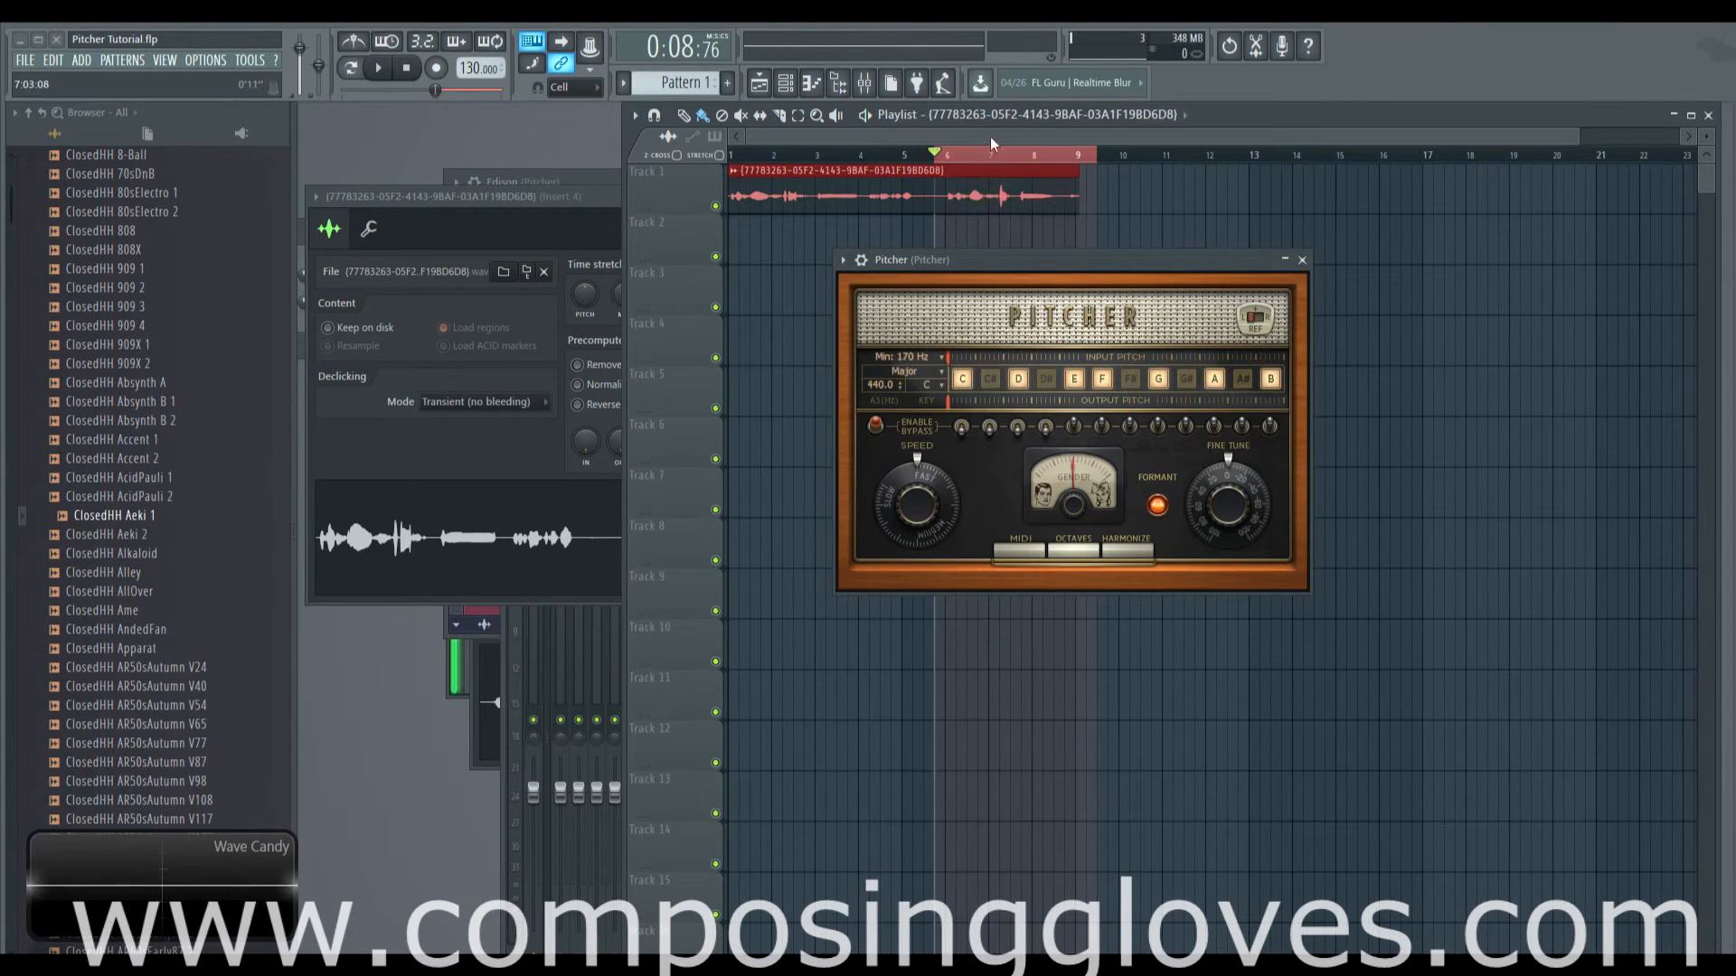
{"action": "key", "text": "space"}
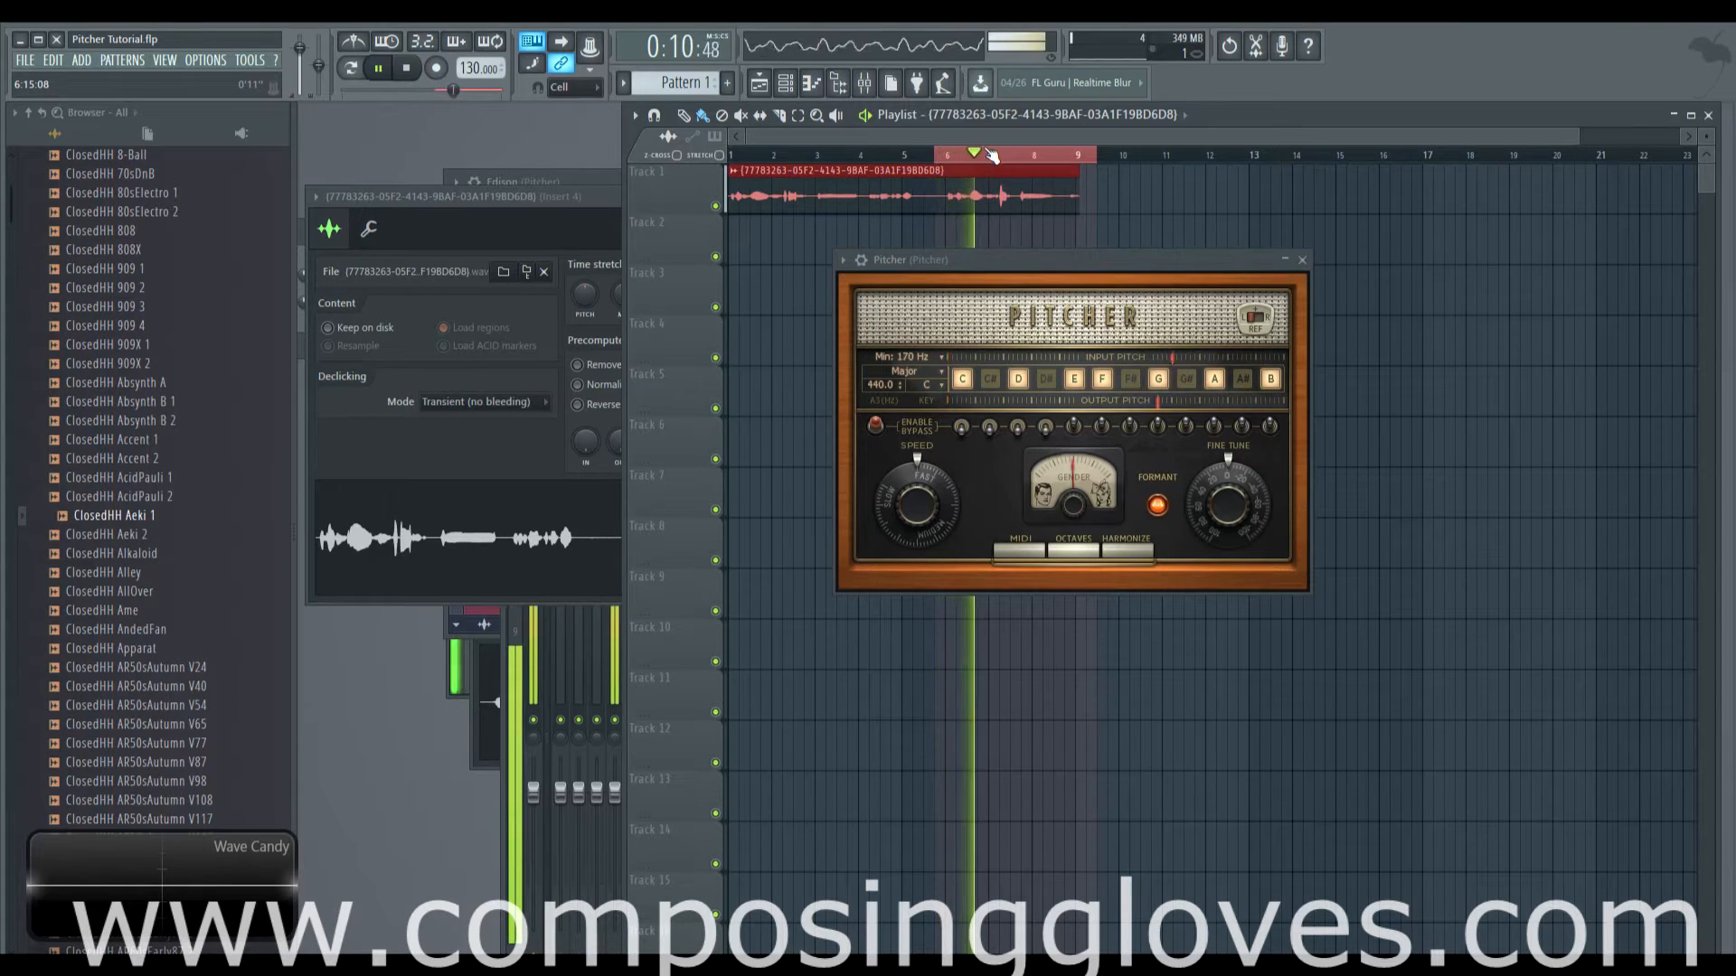
{"action": "key", "text": "space"}
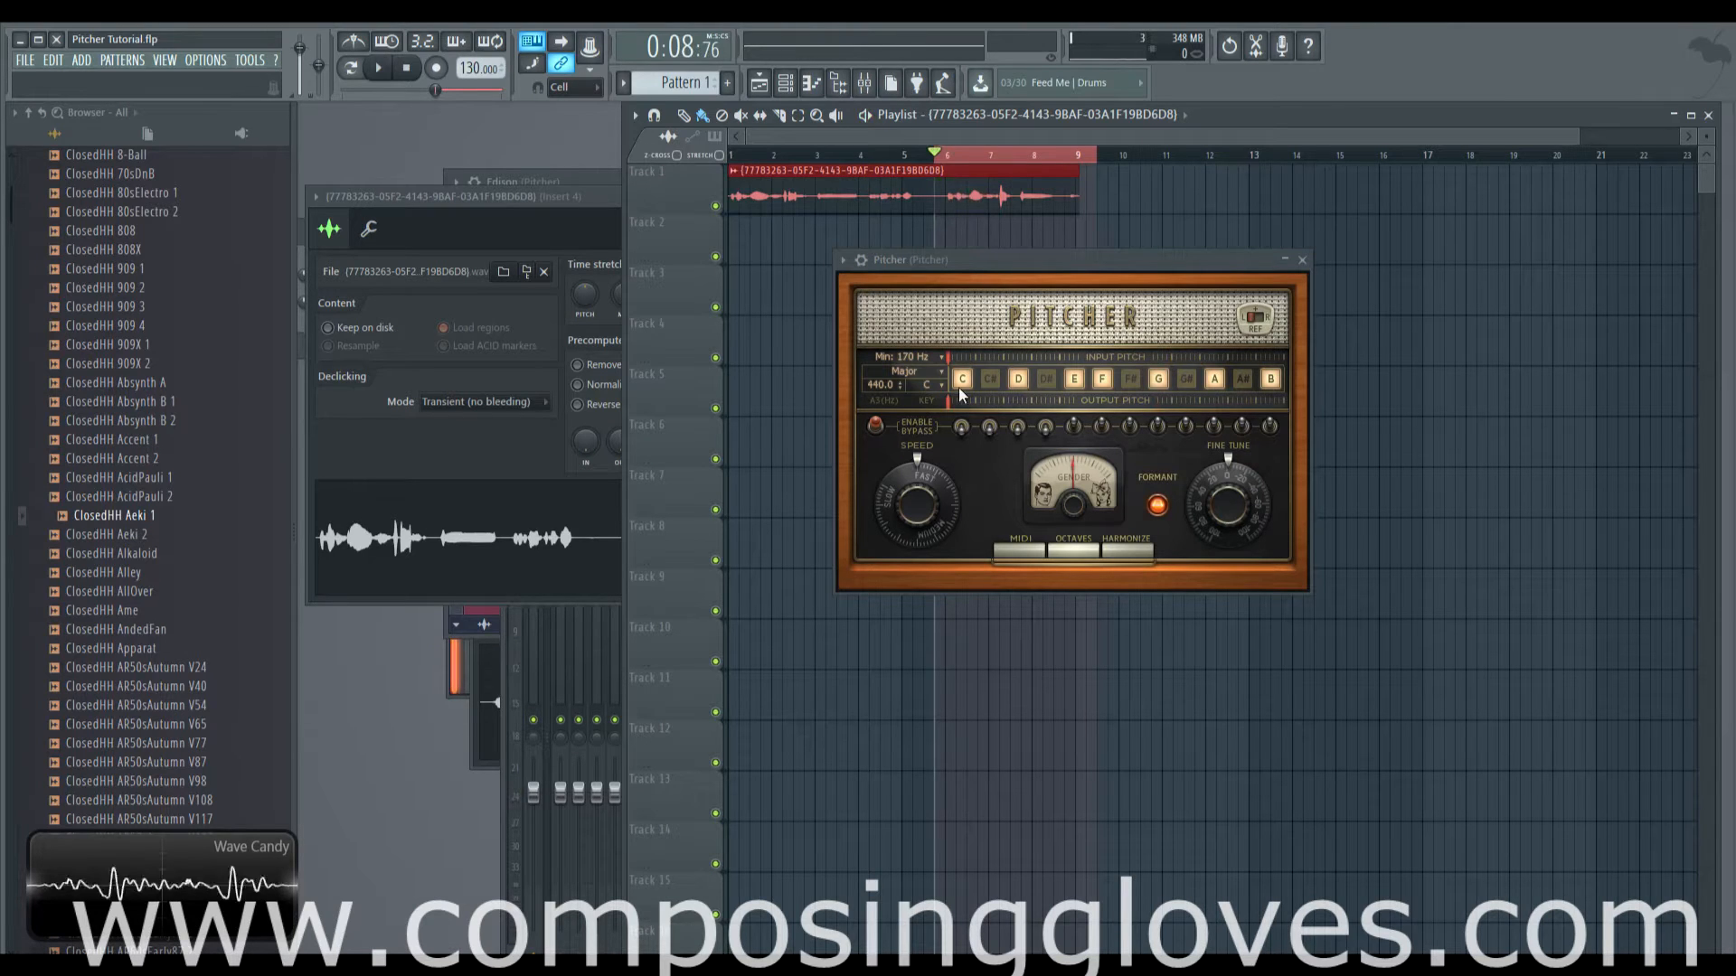
Set Pitcher's key to D, play the selected range, and return the key to C
{"action": "left_click", "coordinate": [923, 380]}
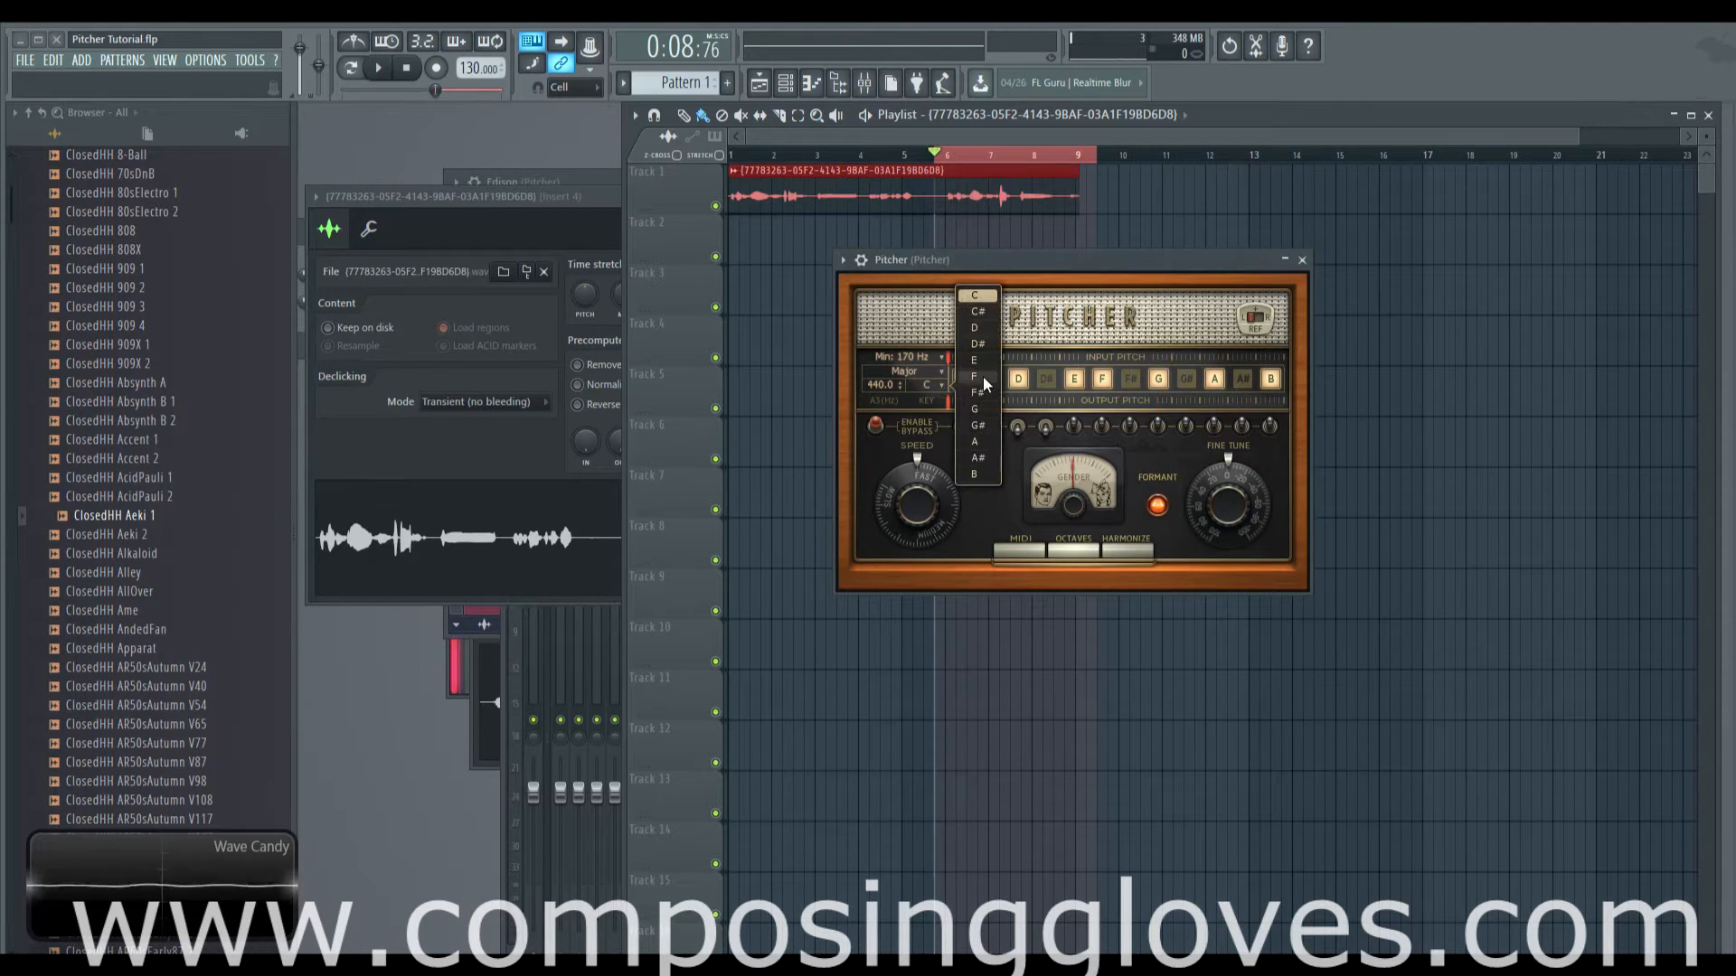
{"action": "left_click", "coordinate": [990, 328]}
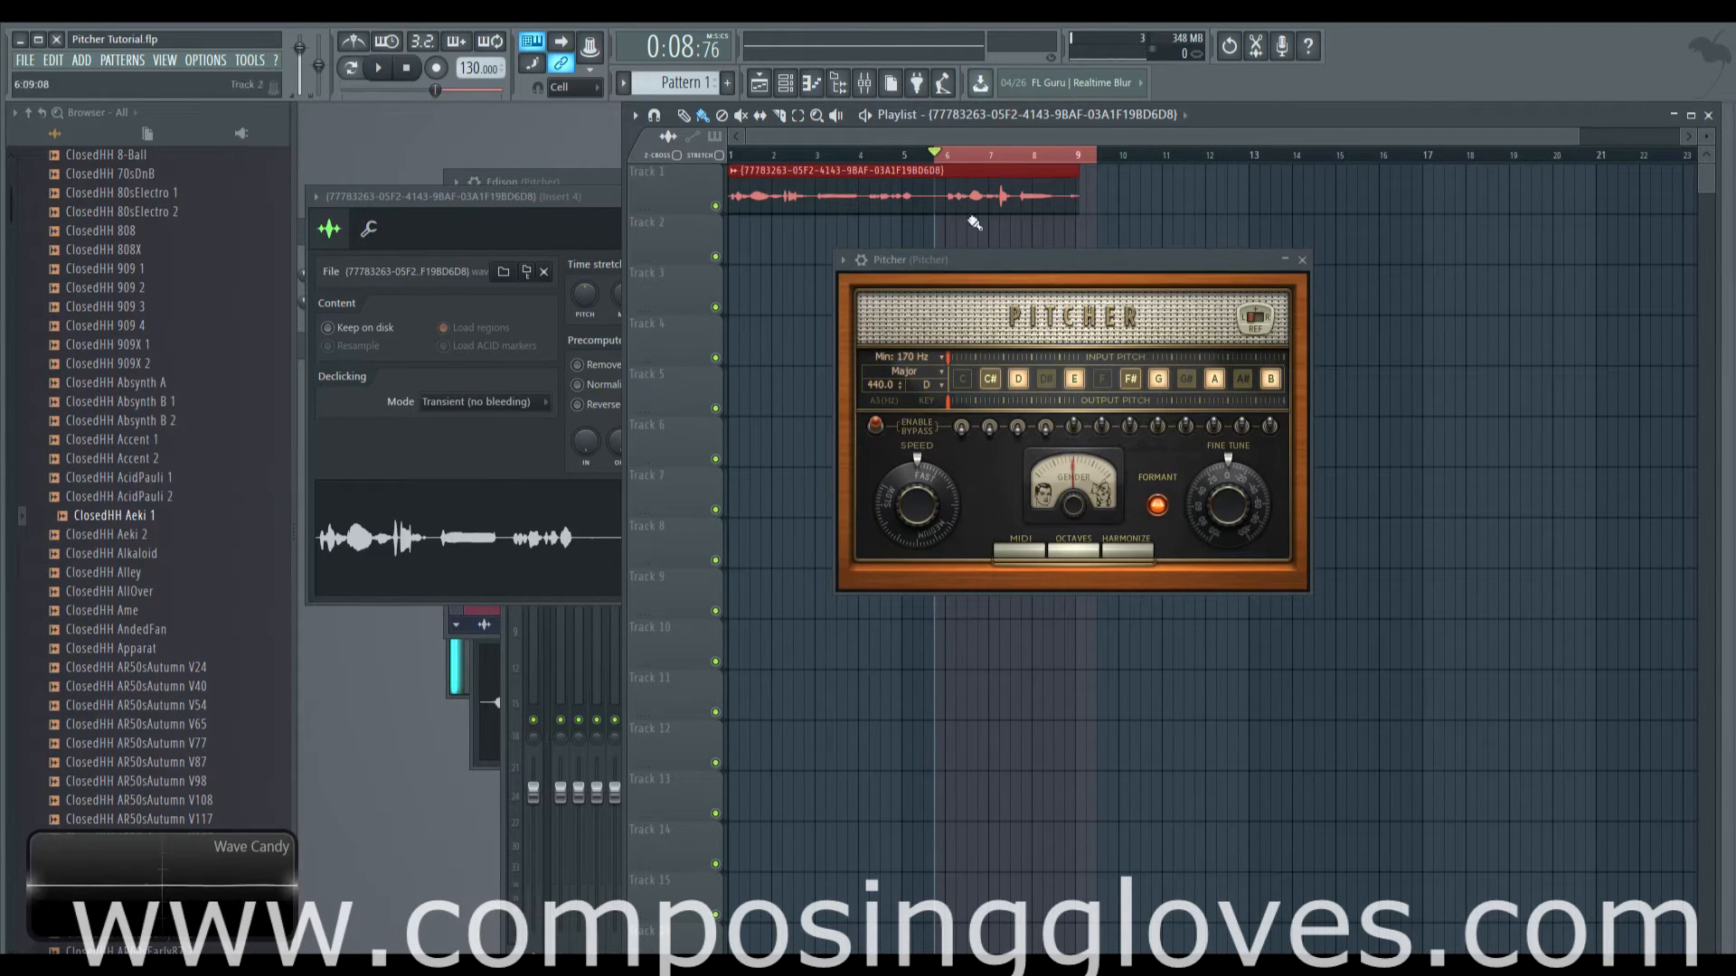
{"action": "key", "text": "space"}
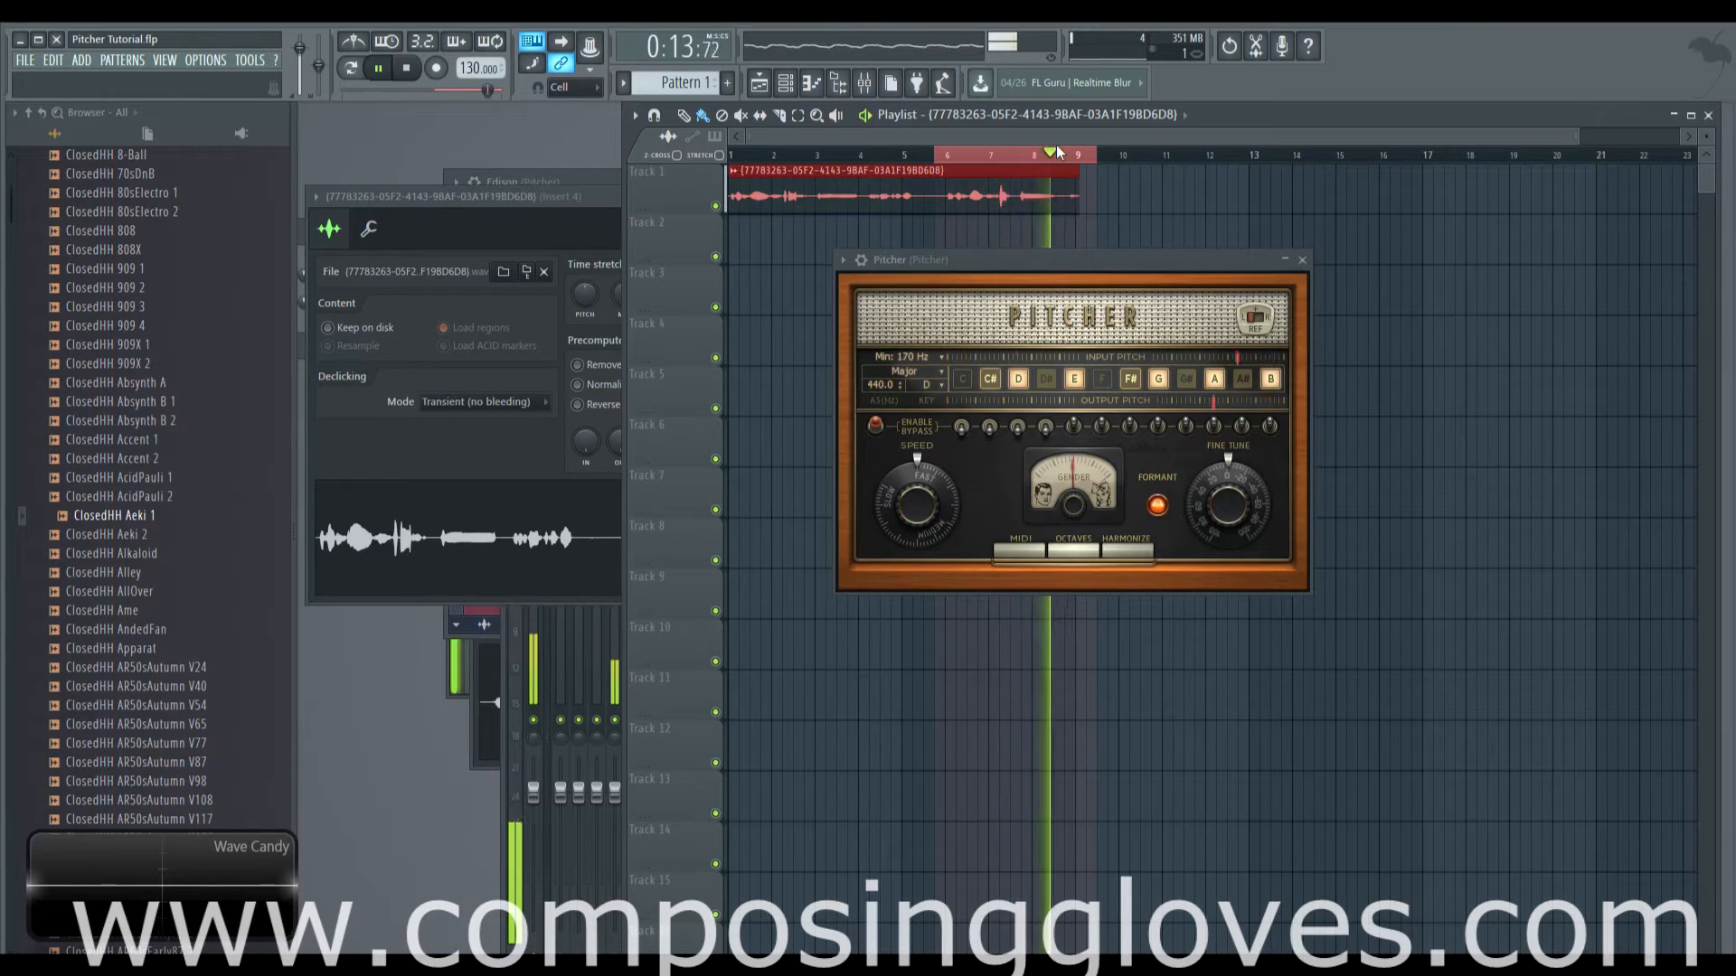
{"action": "key", "text": "space"}
{"action": "left_click", "coordinate": [939, 384]}
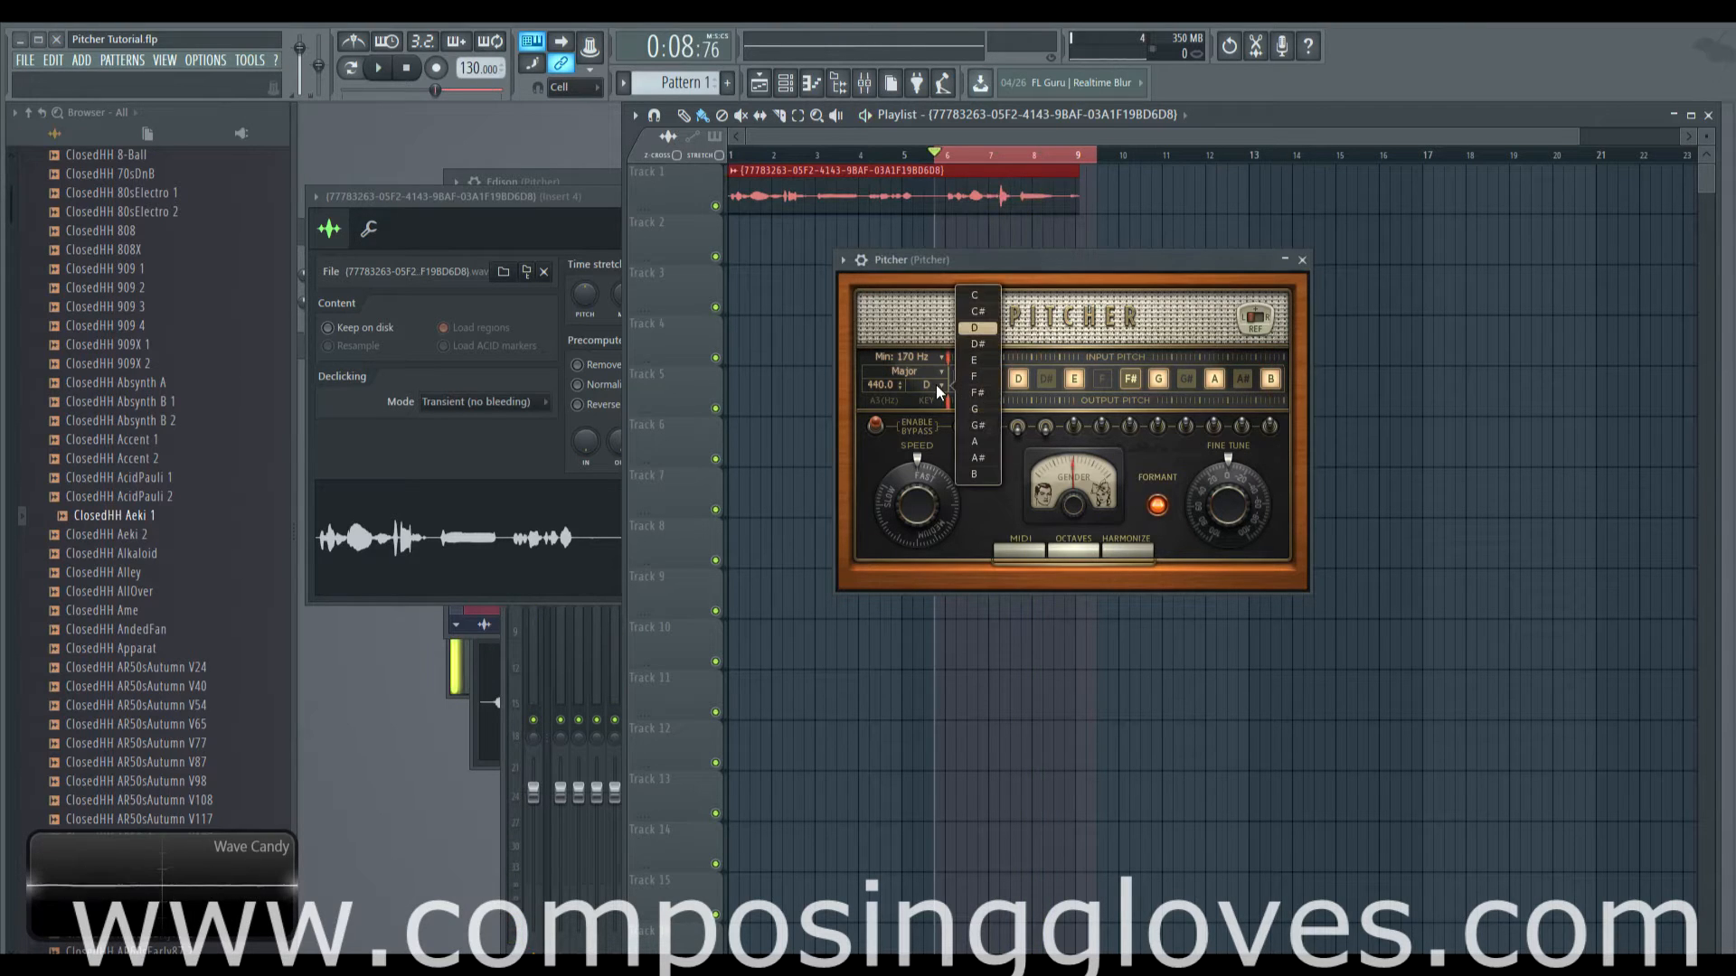
{"action": "left_click", "coordinate": [974, 296]}
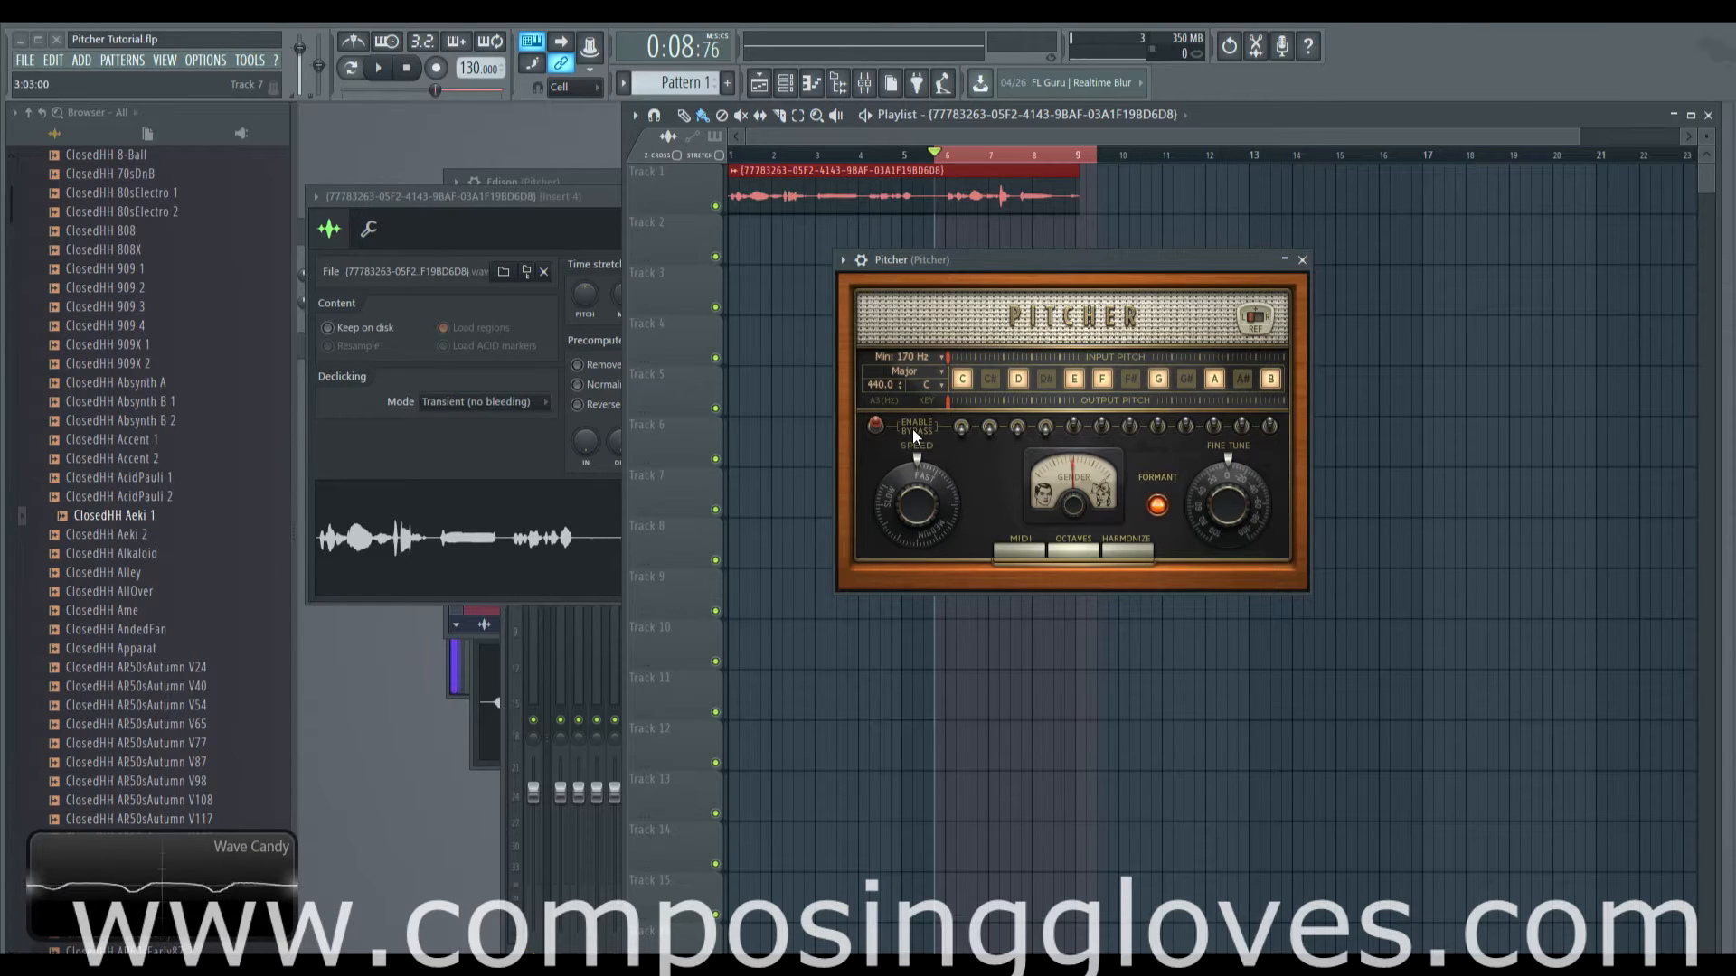
Toggle Pitcher's bypass-all switch and enable the bypass for key D#
{"action": "left_click", "coordinate": [874, 423]}
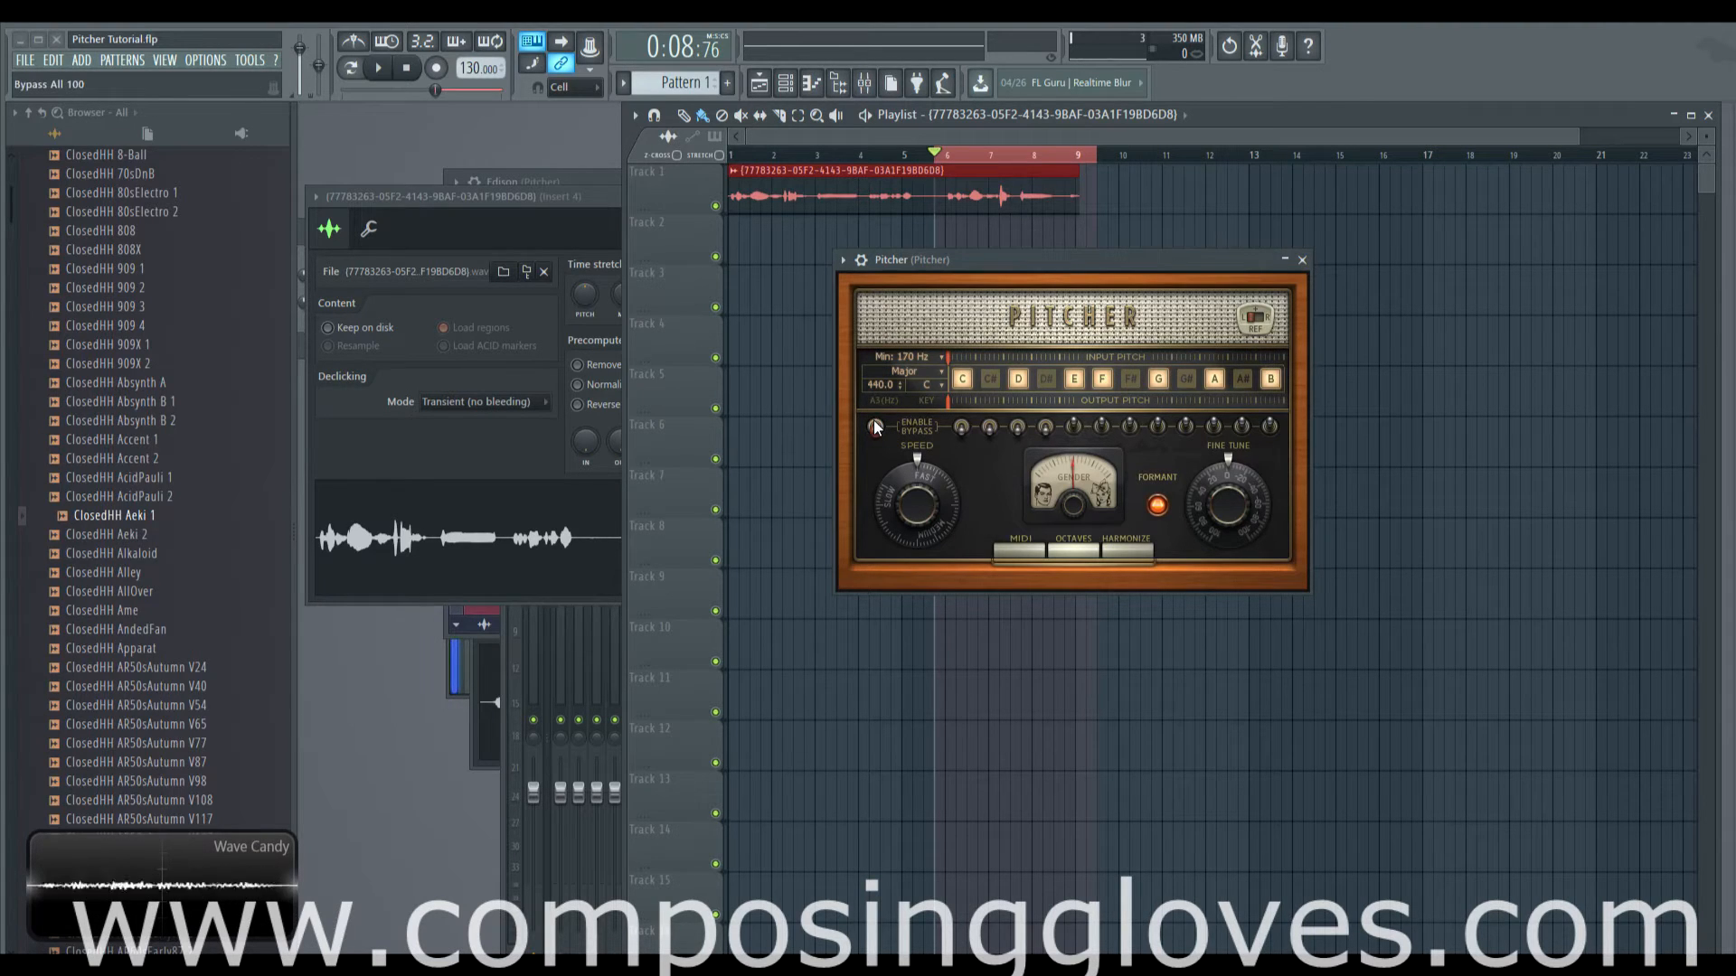
{"action": "left_click", "coordinate": [1045, 426]}
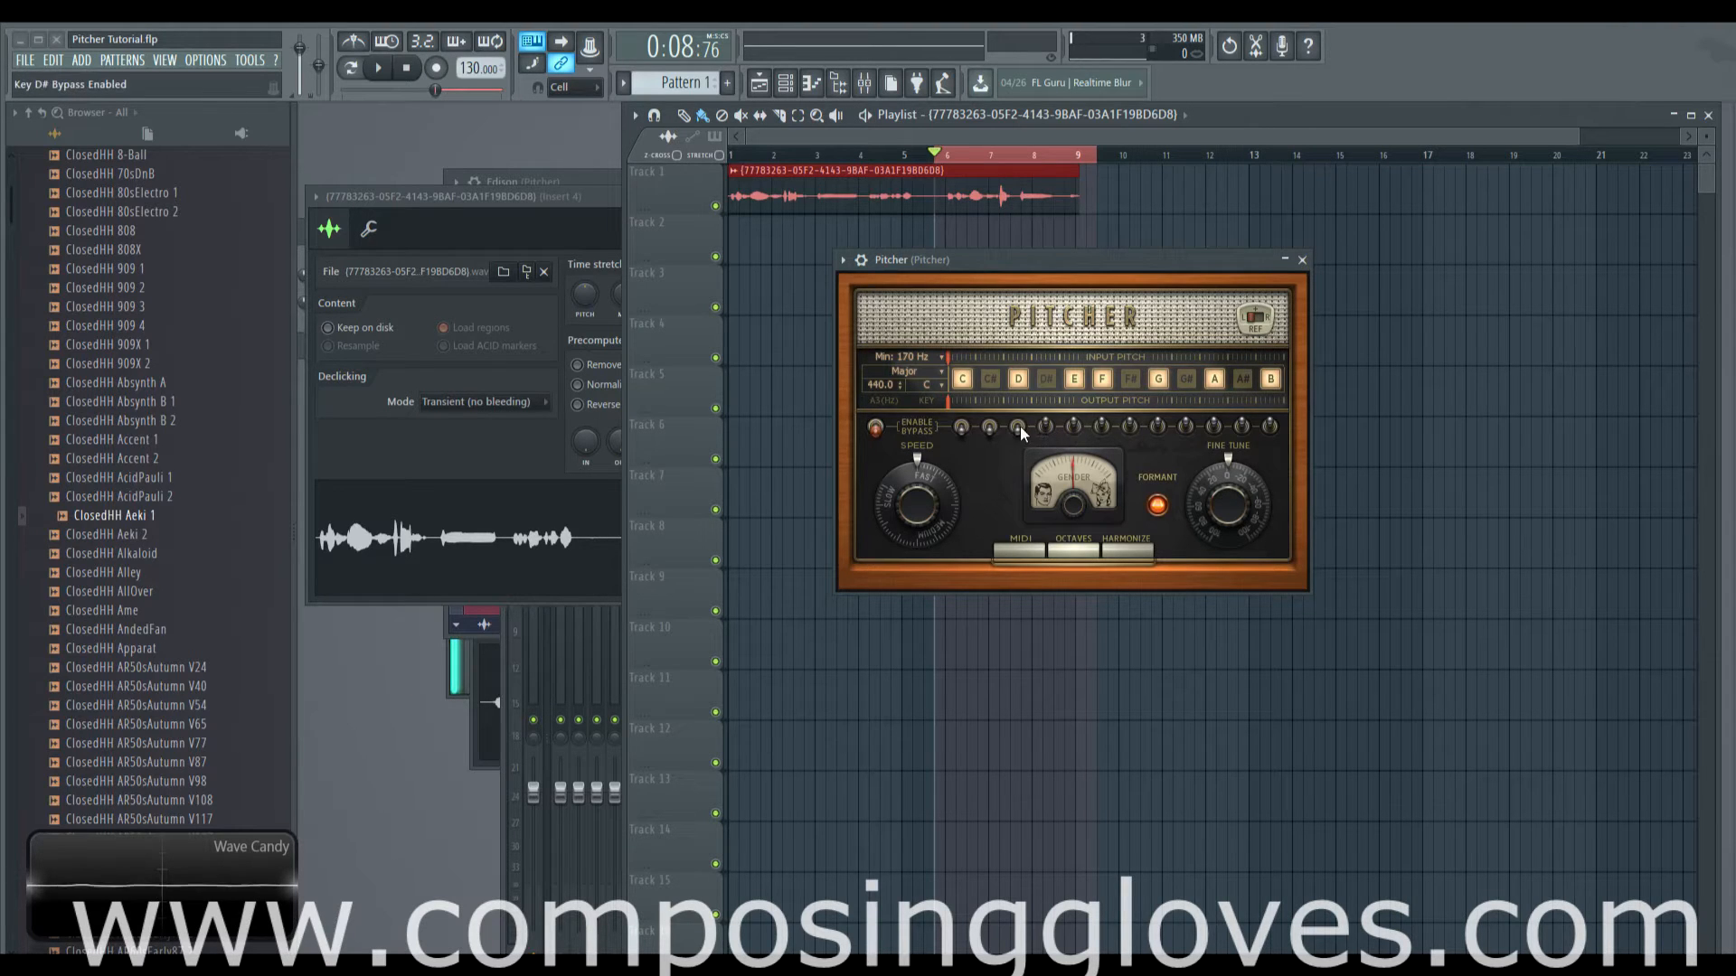
Toggle Pitcher's bypass switches for keys D, C# and C, play the selected range, and stop playback
{"action": "left_click", "coordinate": [1017, 425]}
{"action": "left_click", "coordinate": [987, 428]}
{"action": "left_click", "coordinate": [963, 428]}
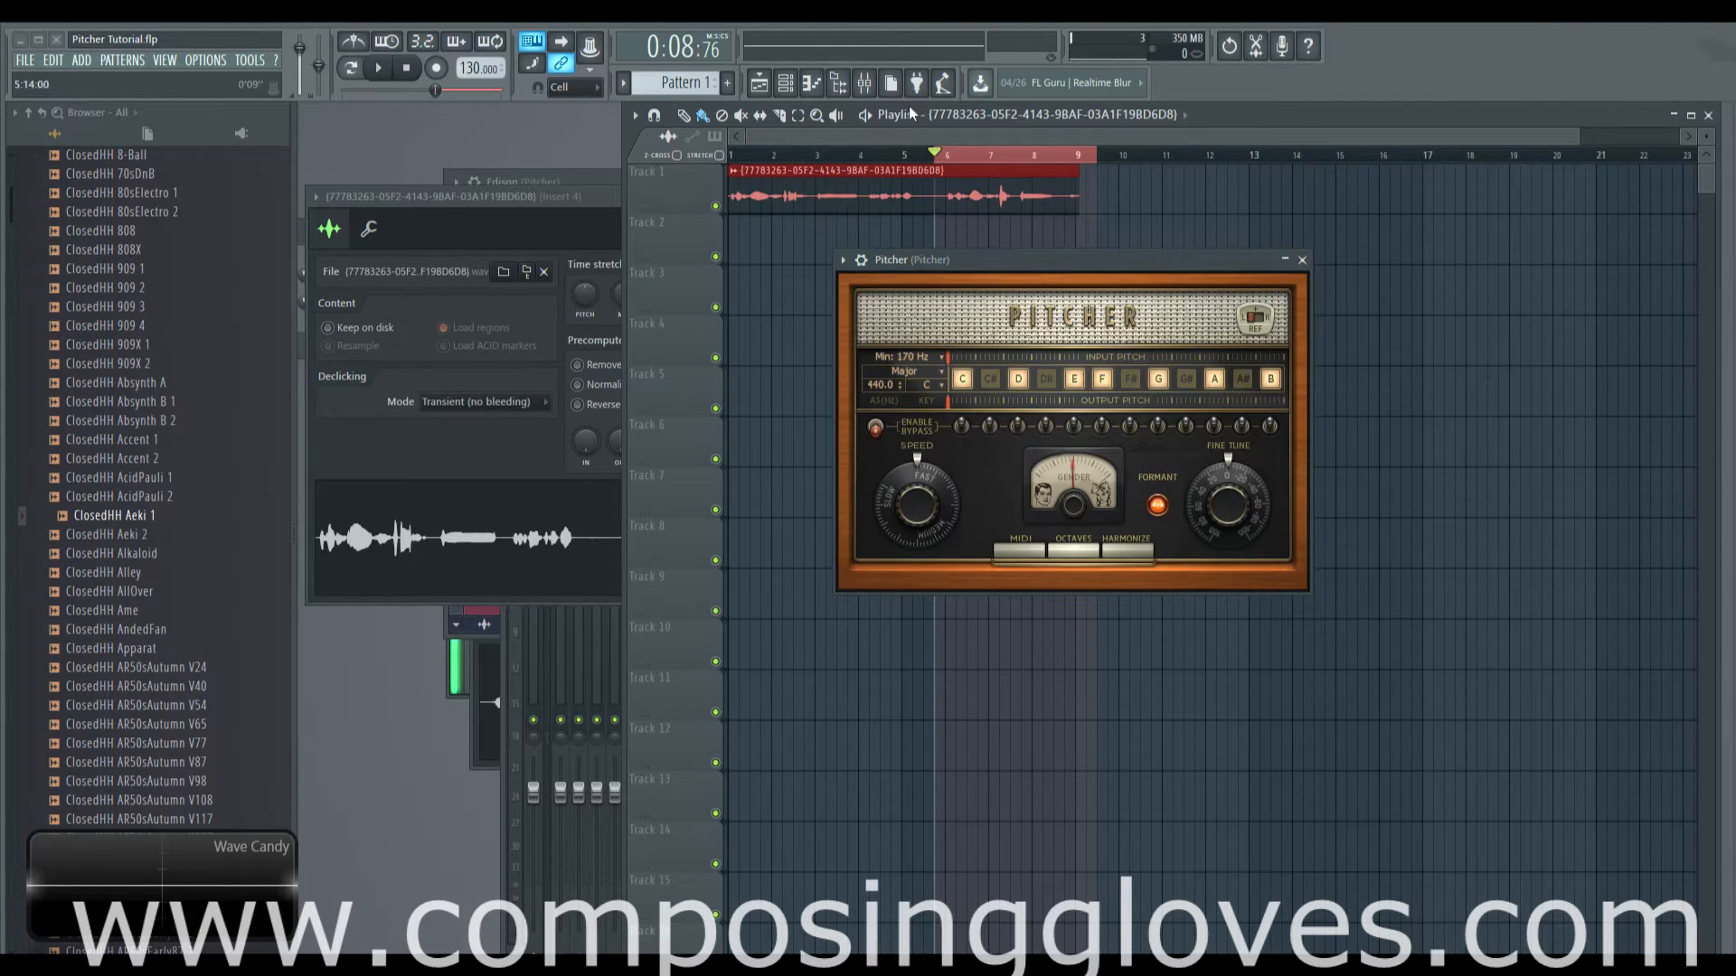
{"action": "key", "text": "space"}
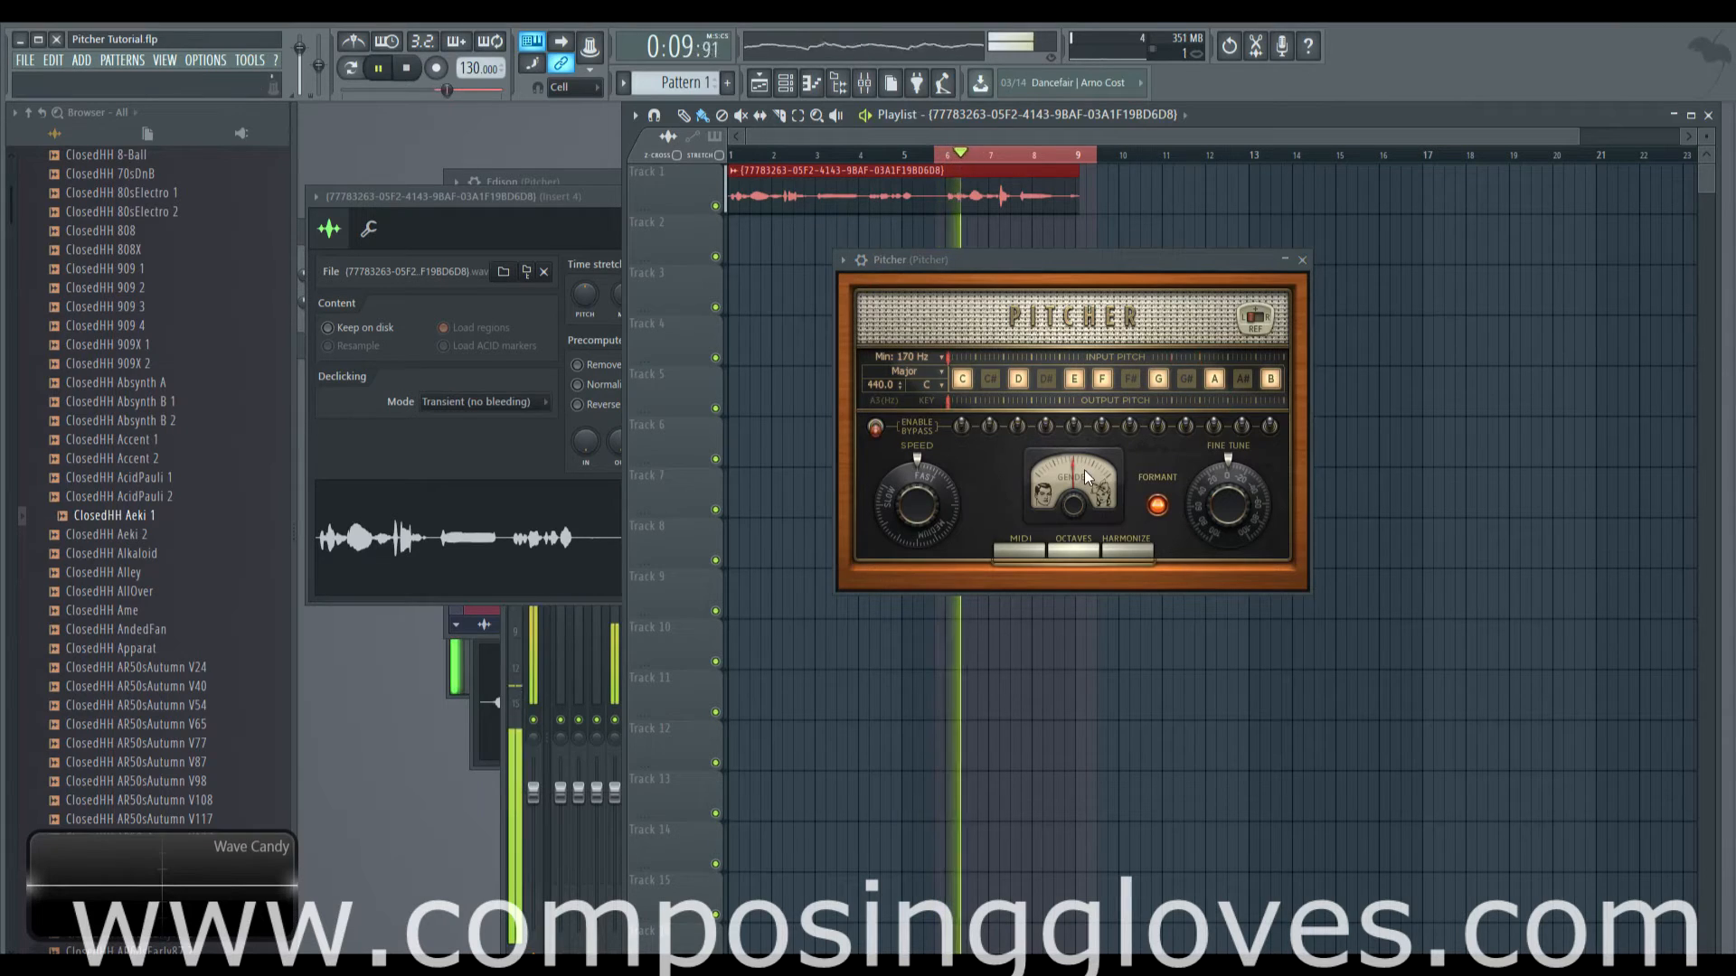
{"action": "key", "text": "space"}
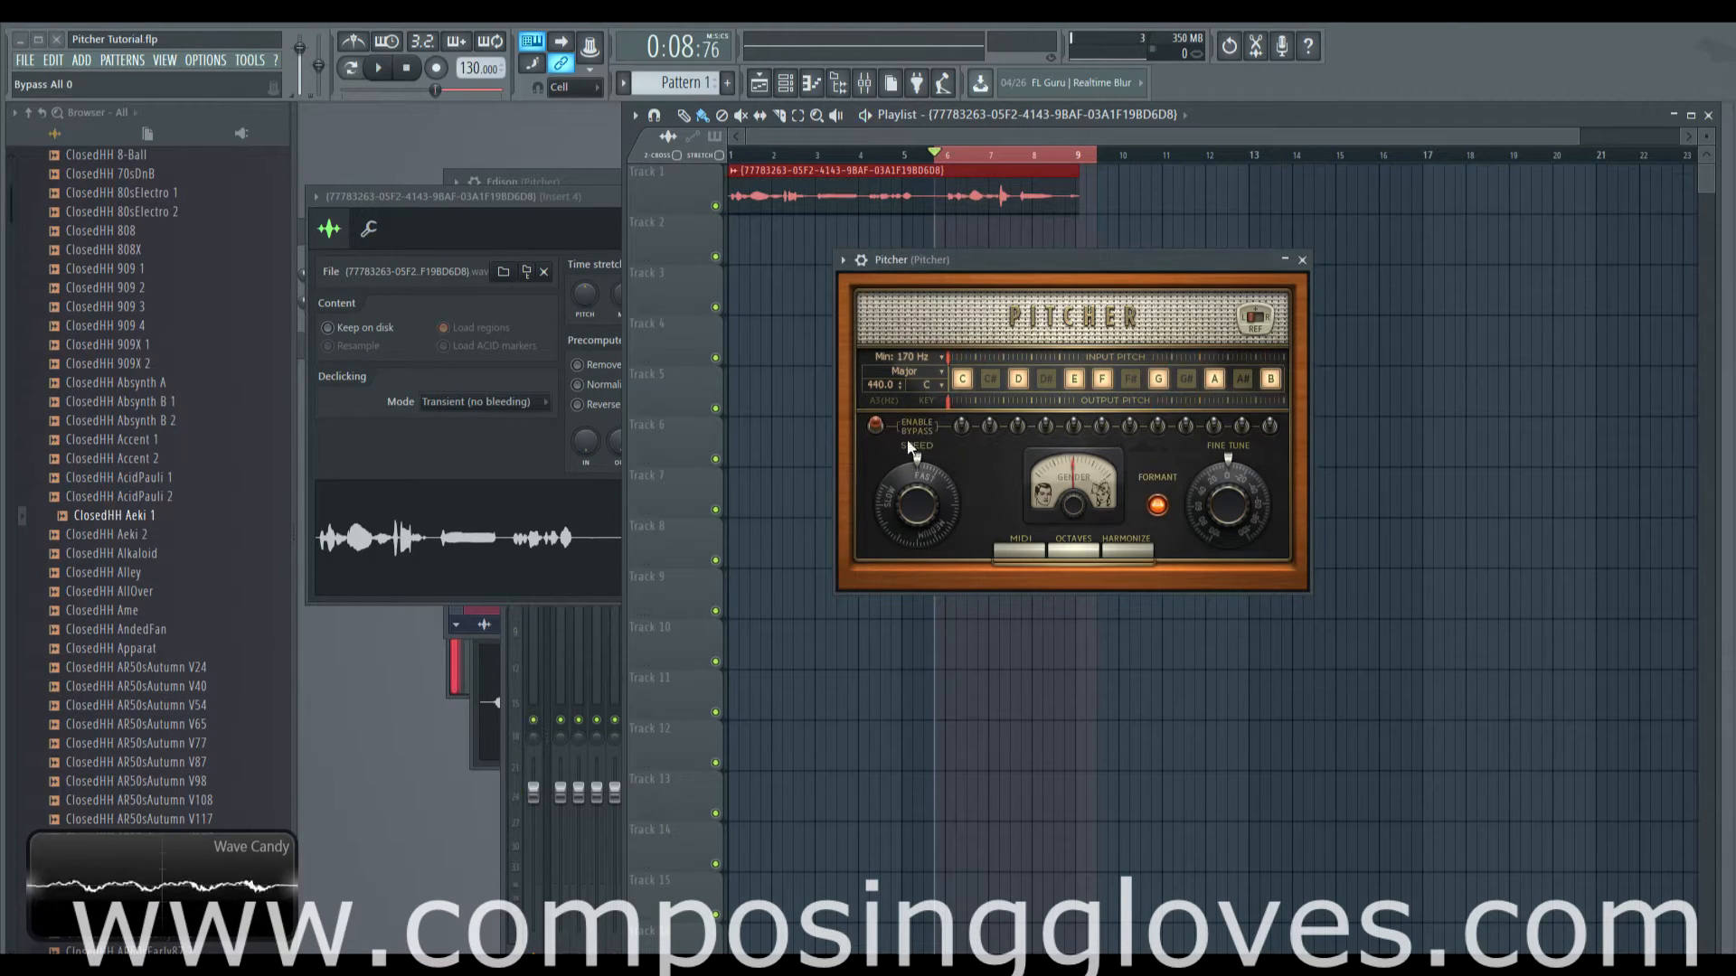
Bring up the mixer, return to the playlist, and audition the selected range from about bar 6
{"action": "left_click_drag", "start_coordinate": [1034, 264], "coordinate": [1034, 274]}
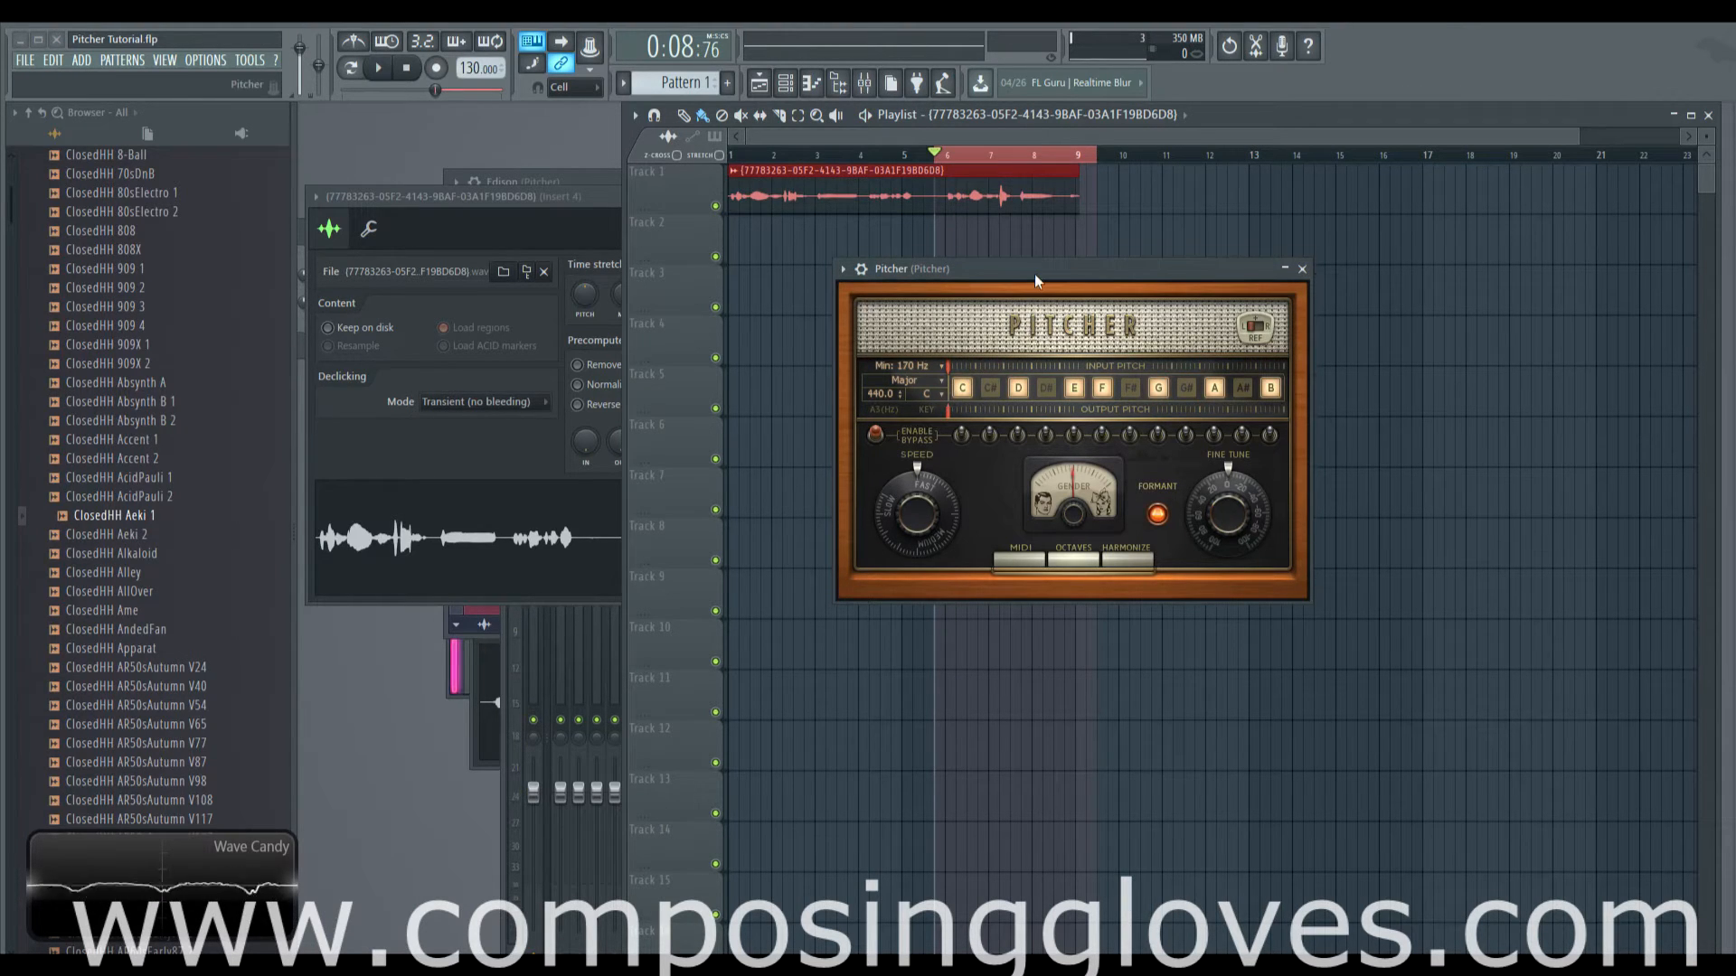
{"action": "left_click", "coordinate": [866, 83]}
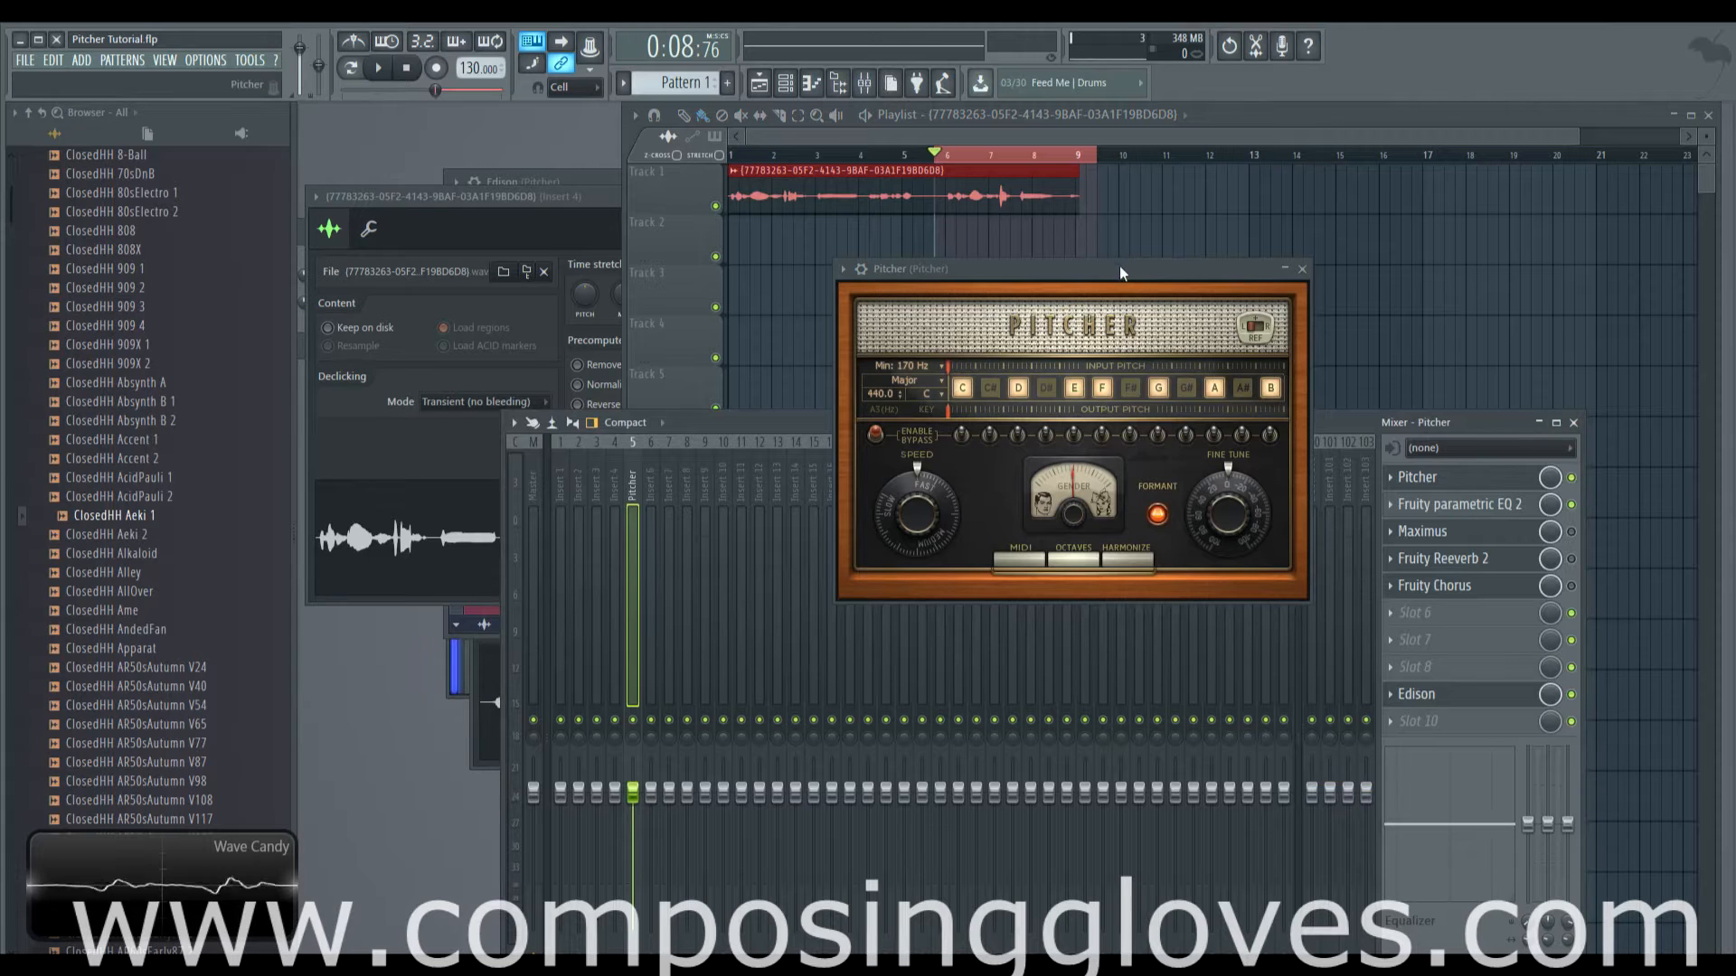
{"action": "left_click", "coordinate": [947, 166]}
{"action": "key", "text": "space"}
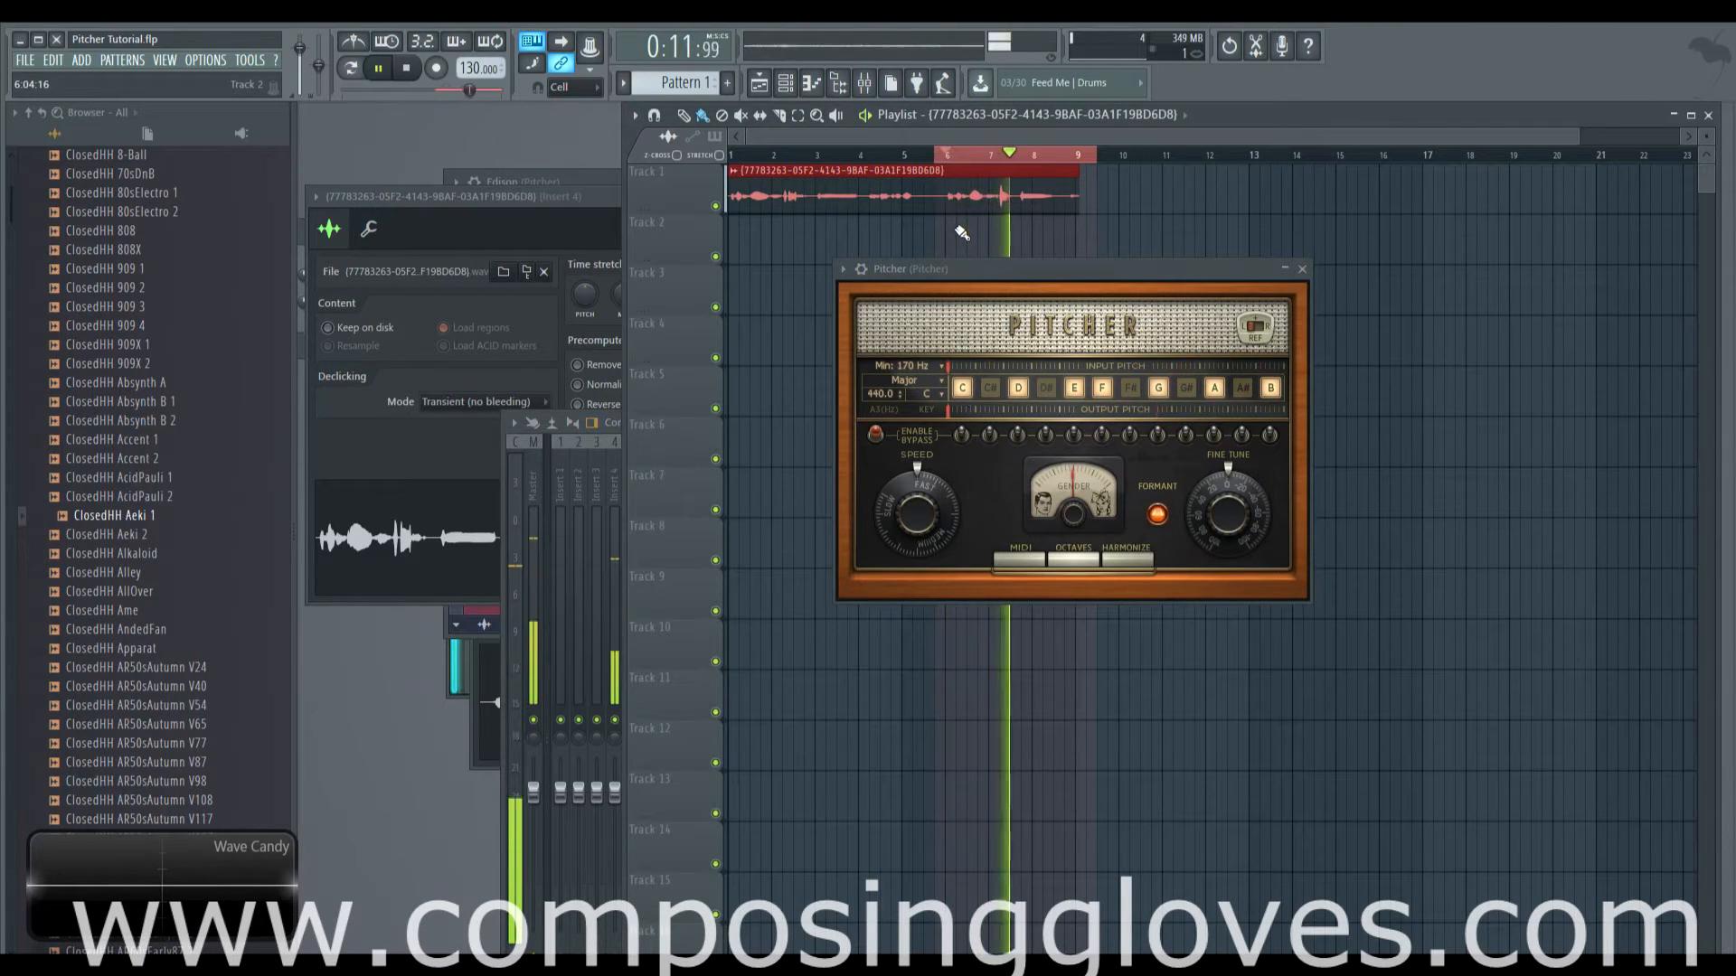
{"action": "key", "text": "space"}
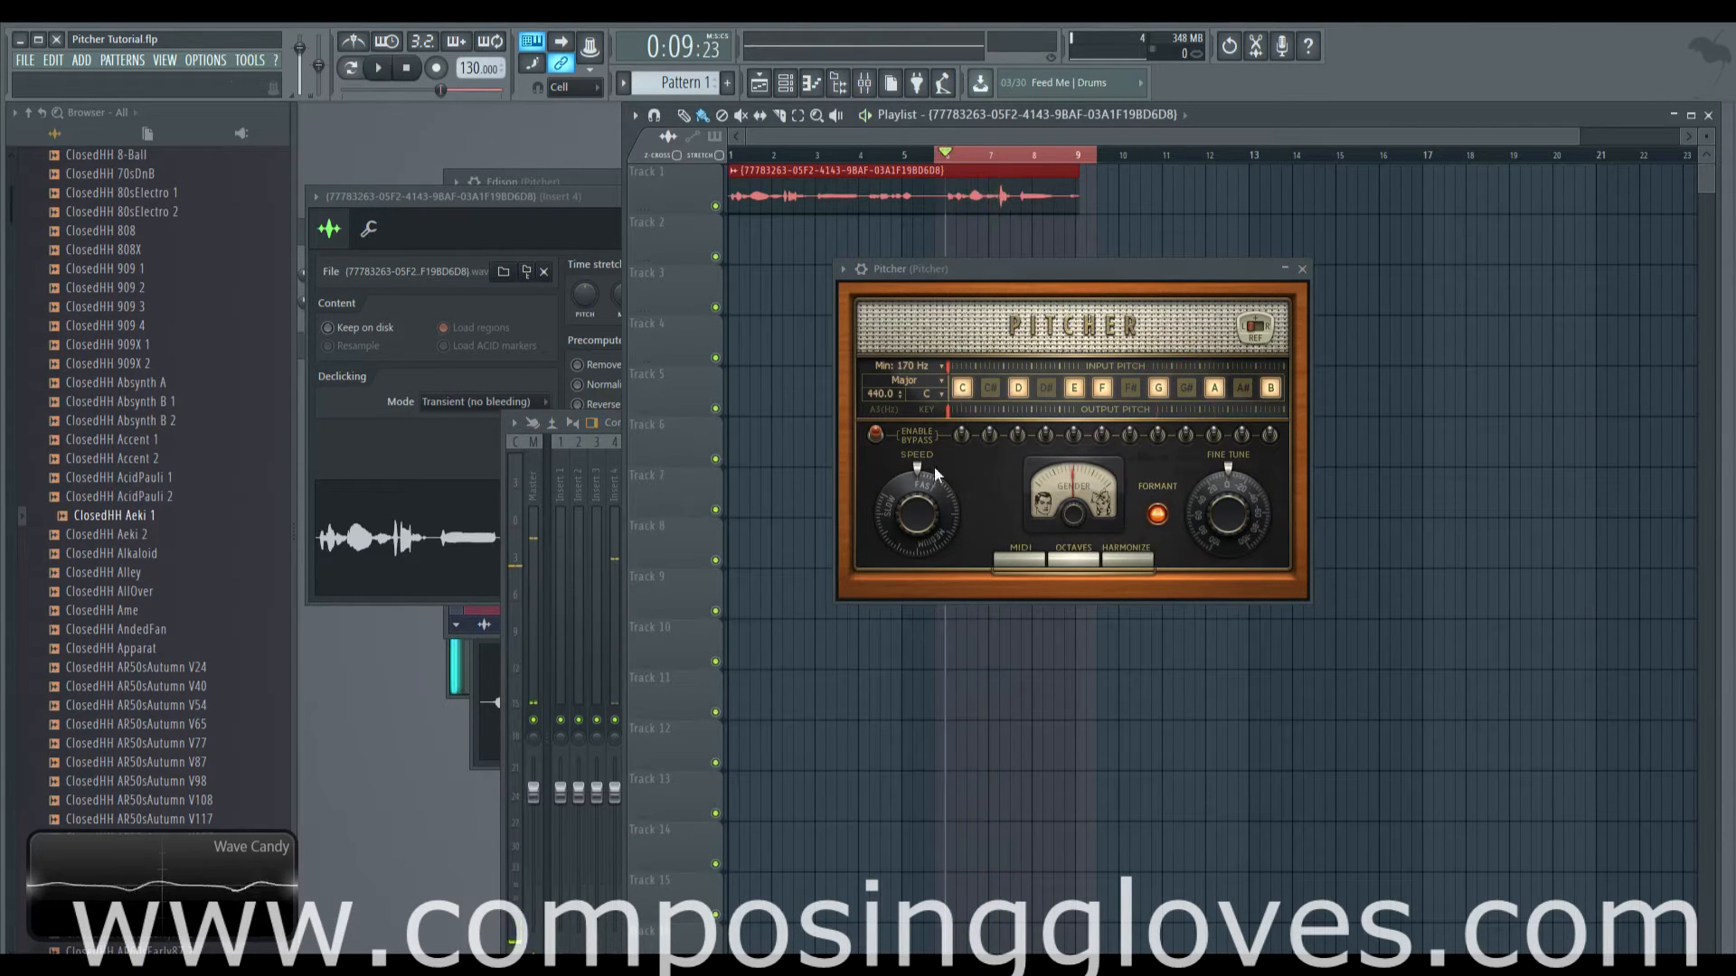
Set Pitcher's scale to Minor, play the selected range, and stop playback
{"action": "left_click", "coordinate": [935, 382]}
{"action": "left_click", "coordinate": [985, 351]}
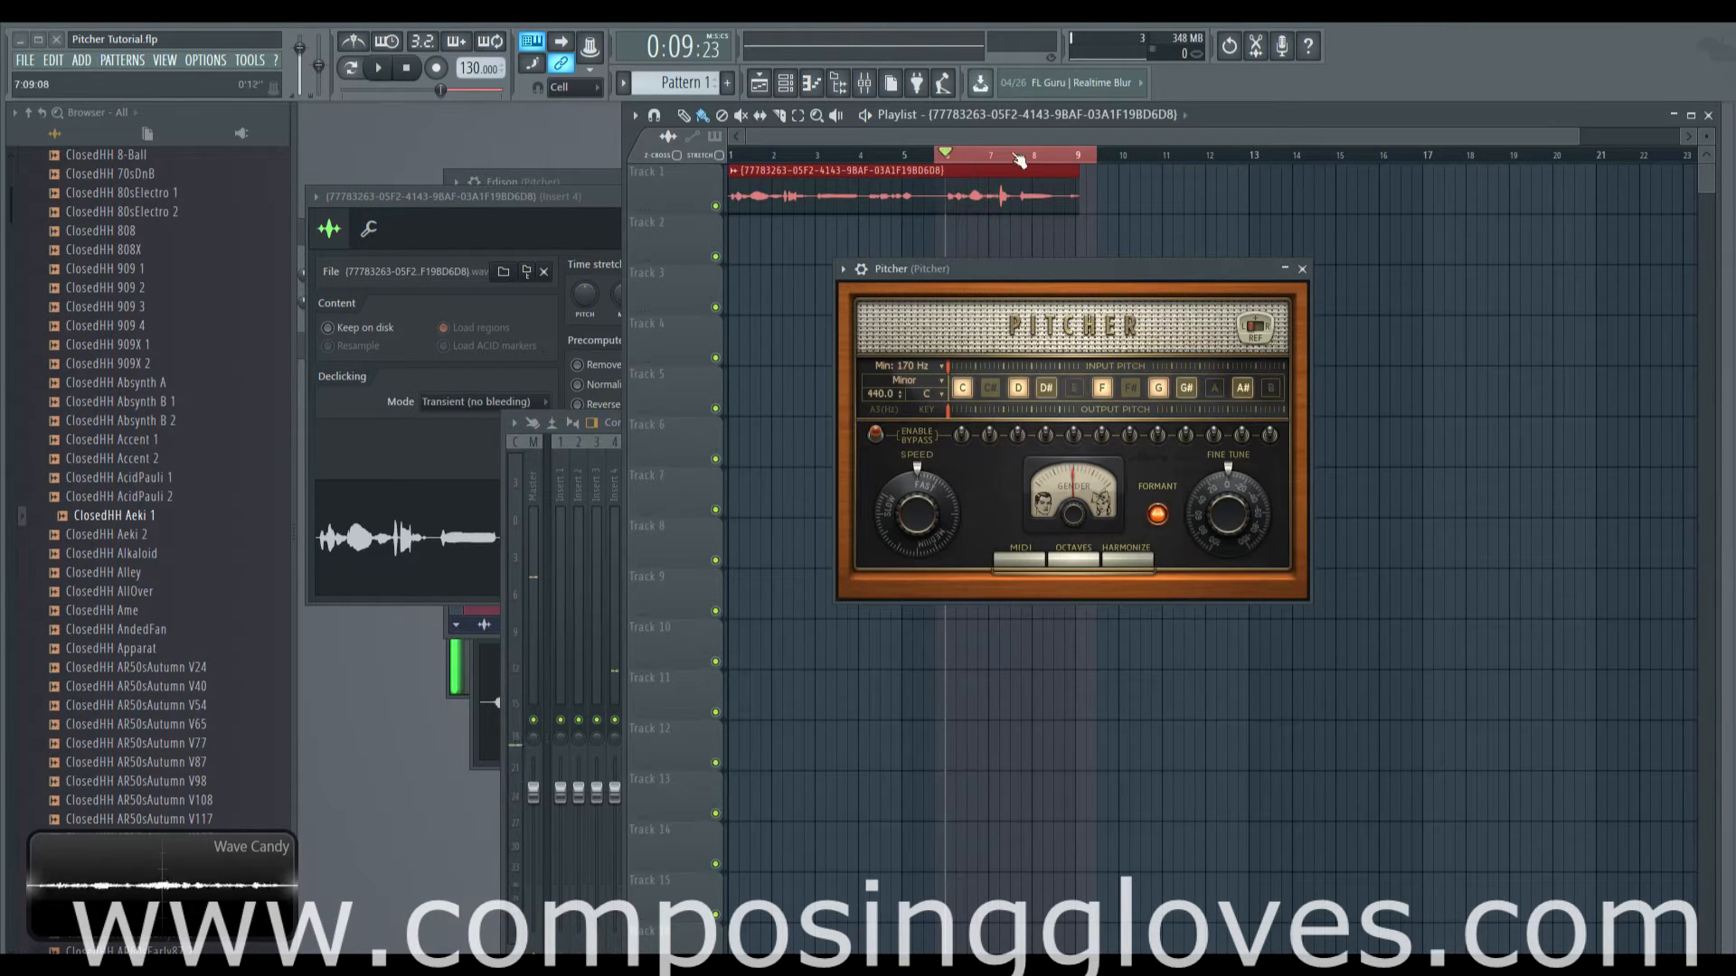
{"action": "key", "text": "space"}
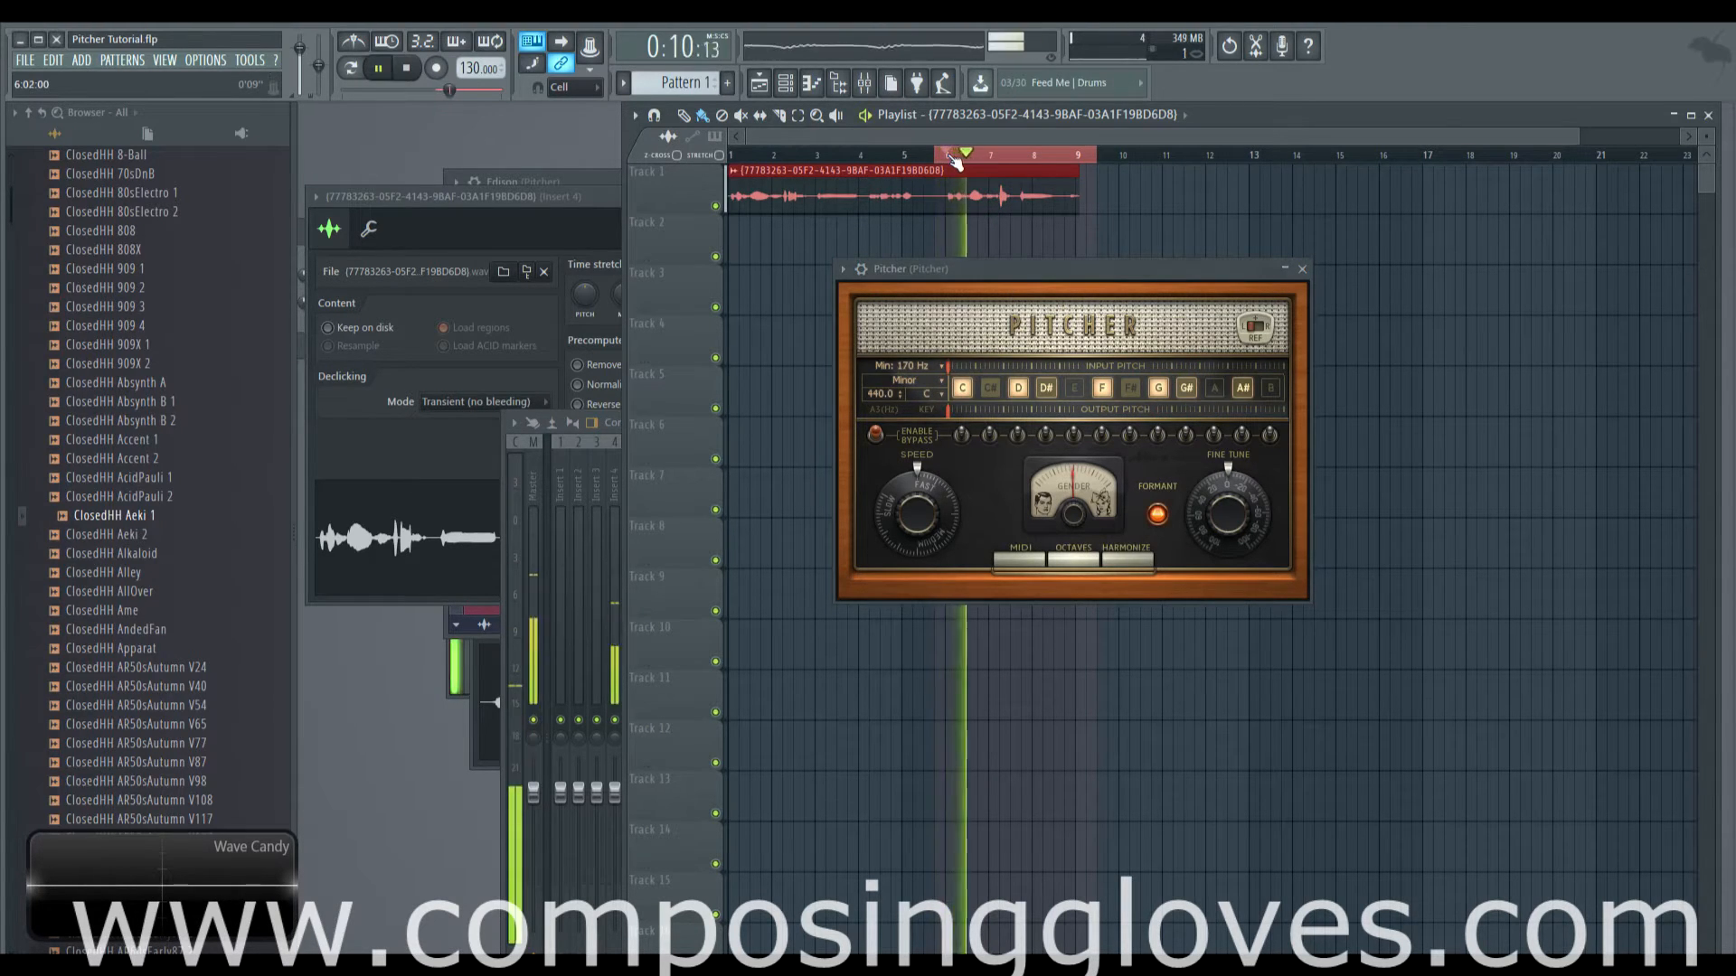
{"action": "key", "text": "space"}
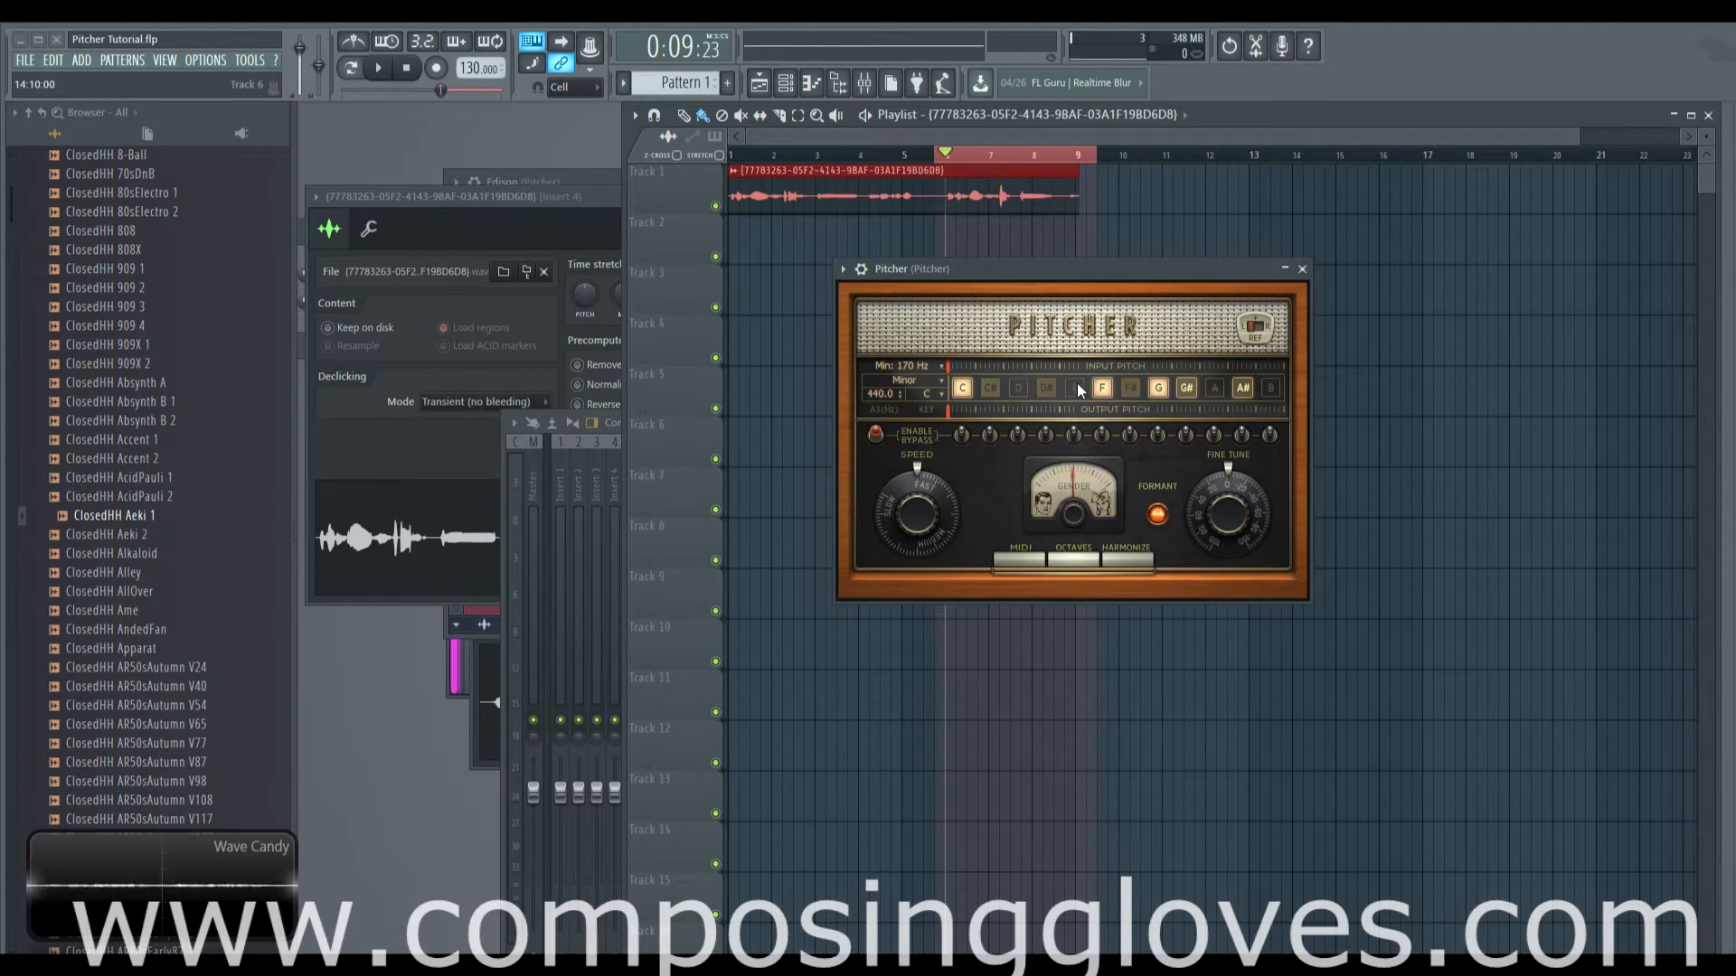
Disable the D, D# and F notes in Pitcher, audition the selected range, and re-enable notes including D#
{"action": "key", "text": "space"}
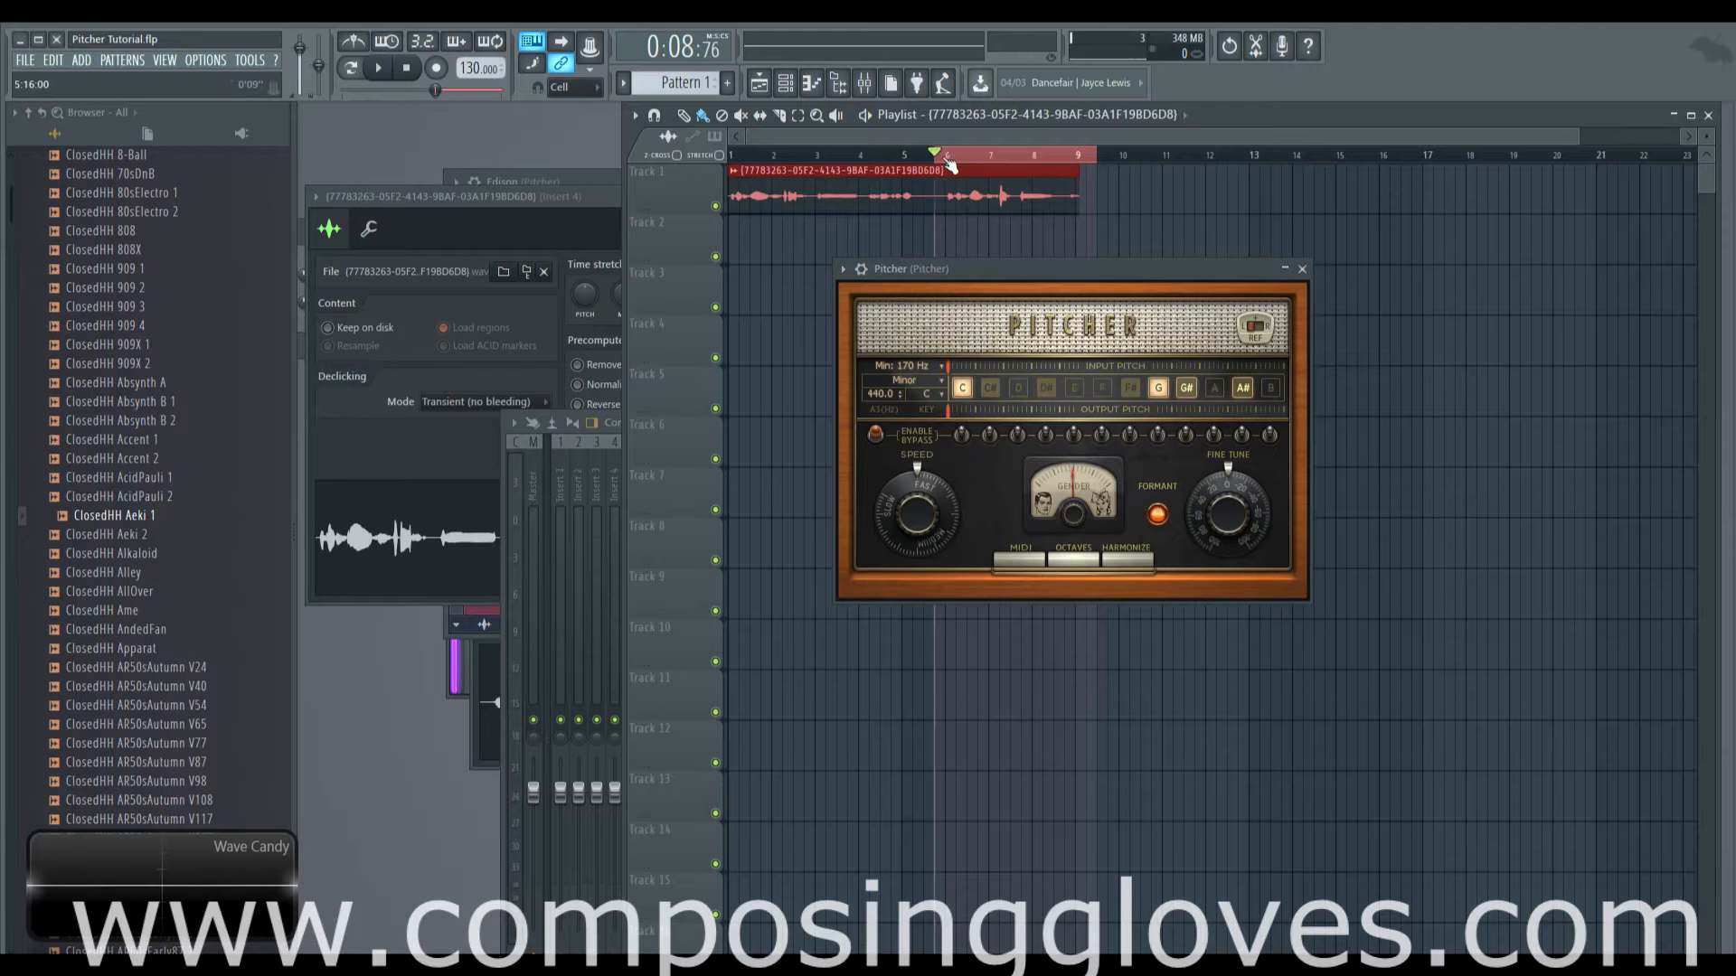
{"action": "key", "text": "space"}
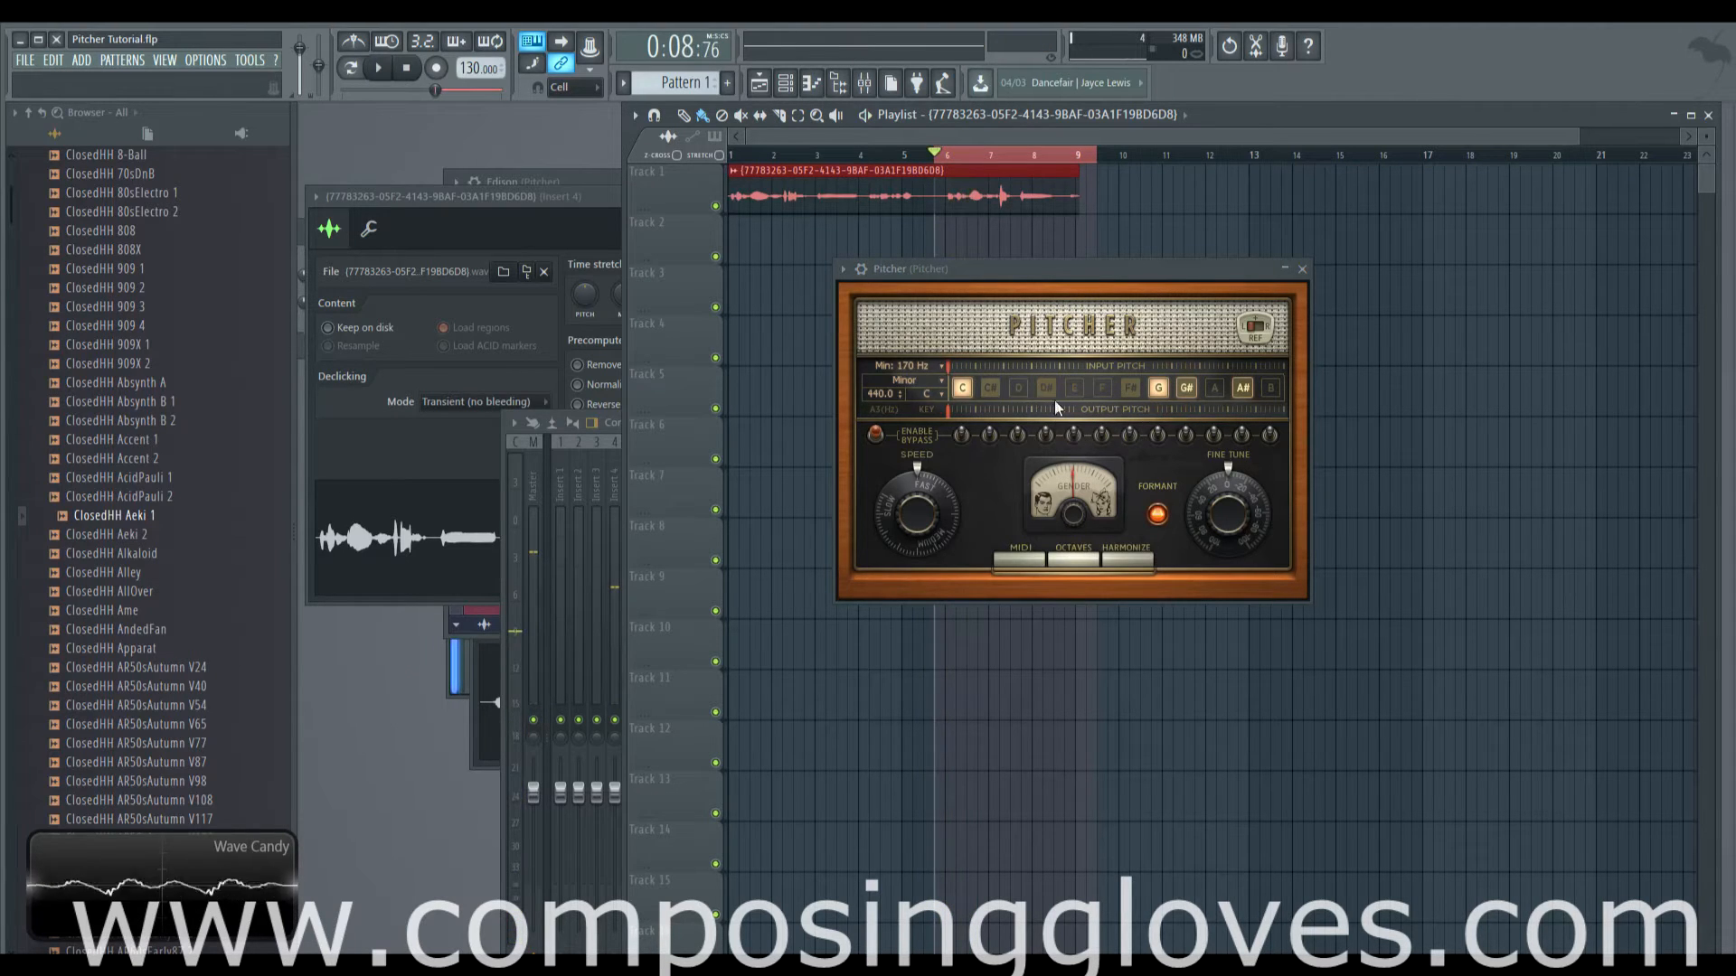
{"action": "left_click", "coordinate": [1048, 387]}
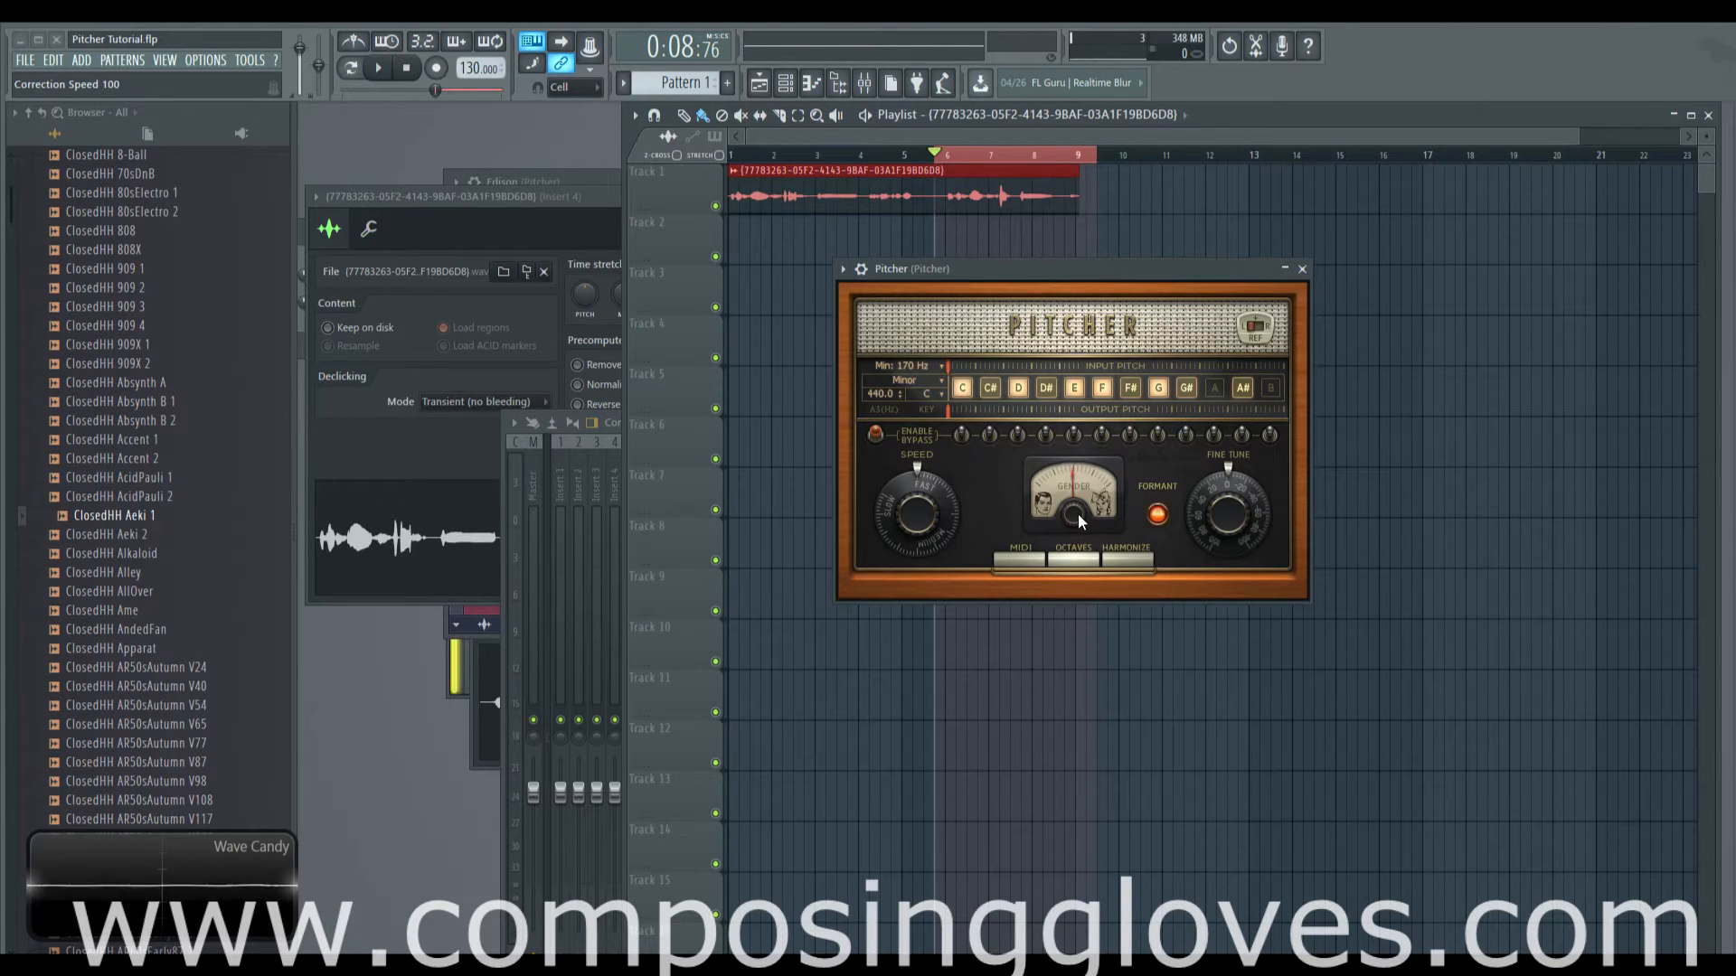
Try Pitcher's gender setting at 47 and 61, and bring it back to -3
{"action": "left_click_drag", "start_coordinate": [1077, 514], "coordinate": [1078, 486]}
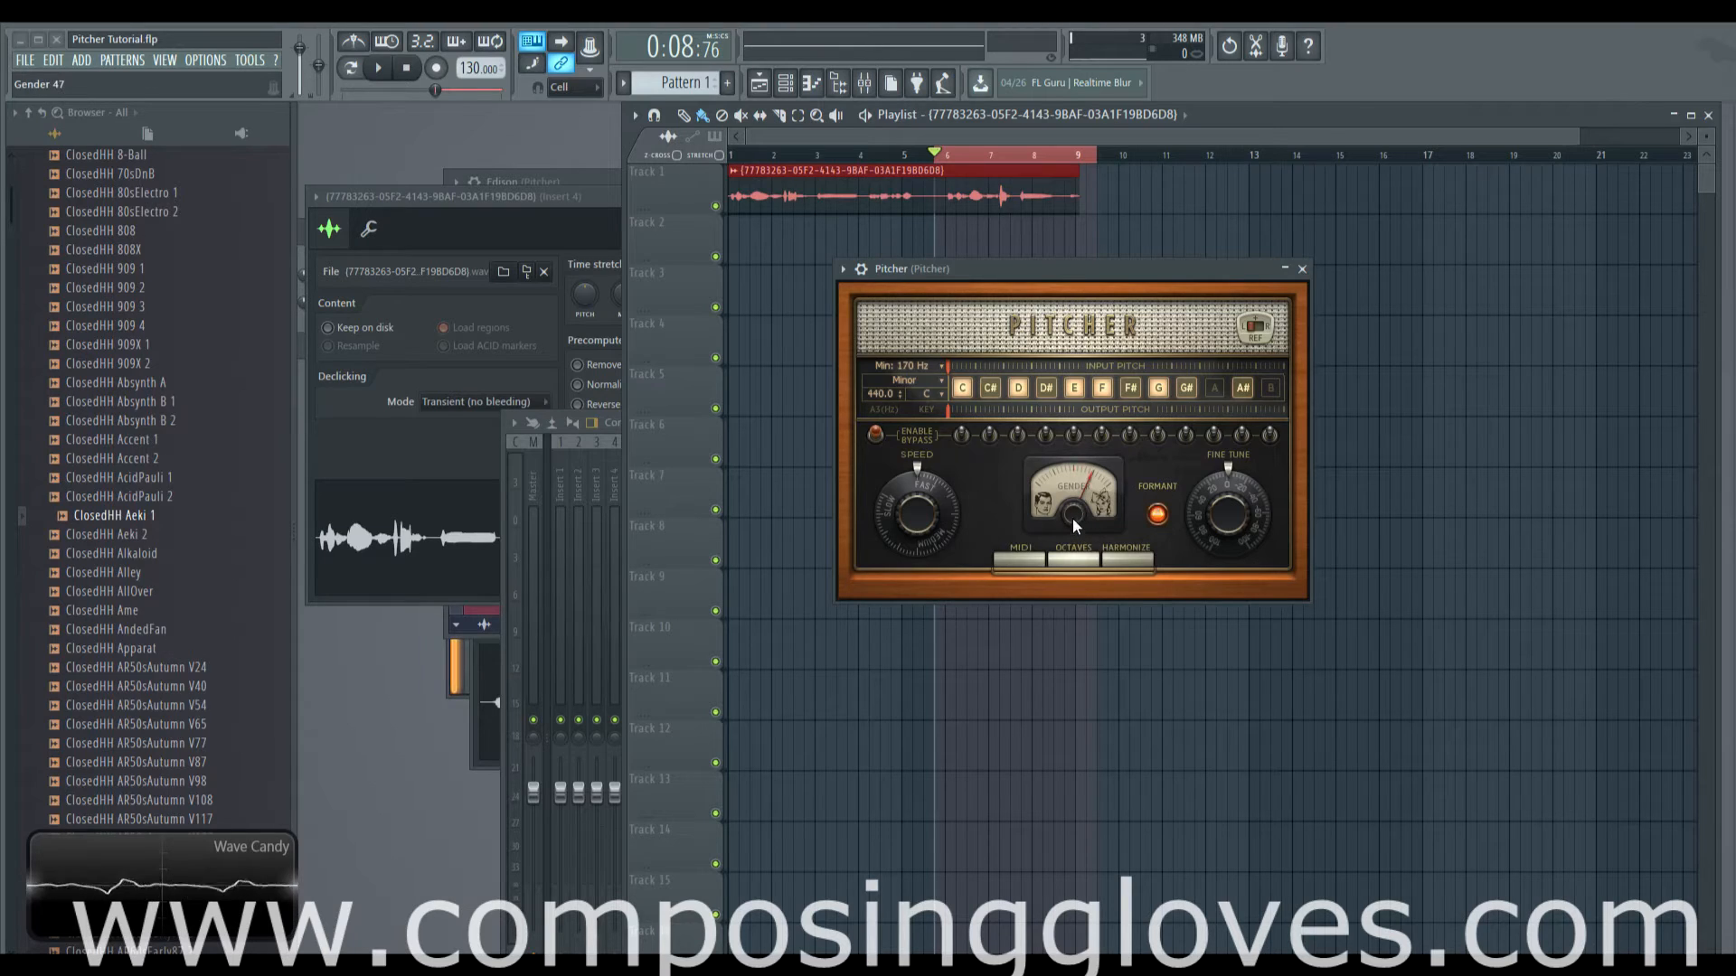
{"action": "scroll", "coordinate": [1073, 518], "scroll_direction": "up", "scroll_amount": 5}
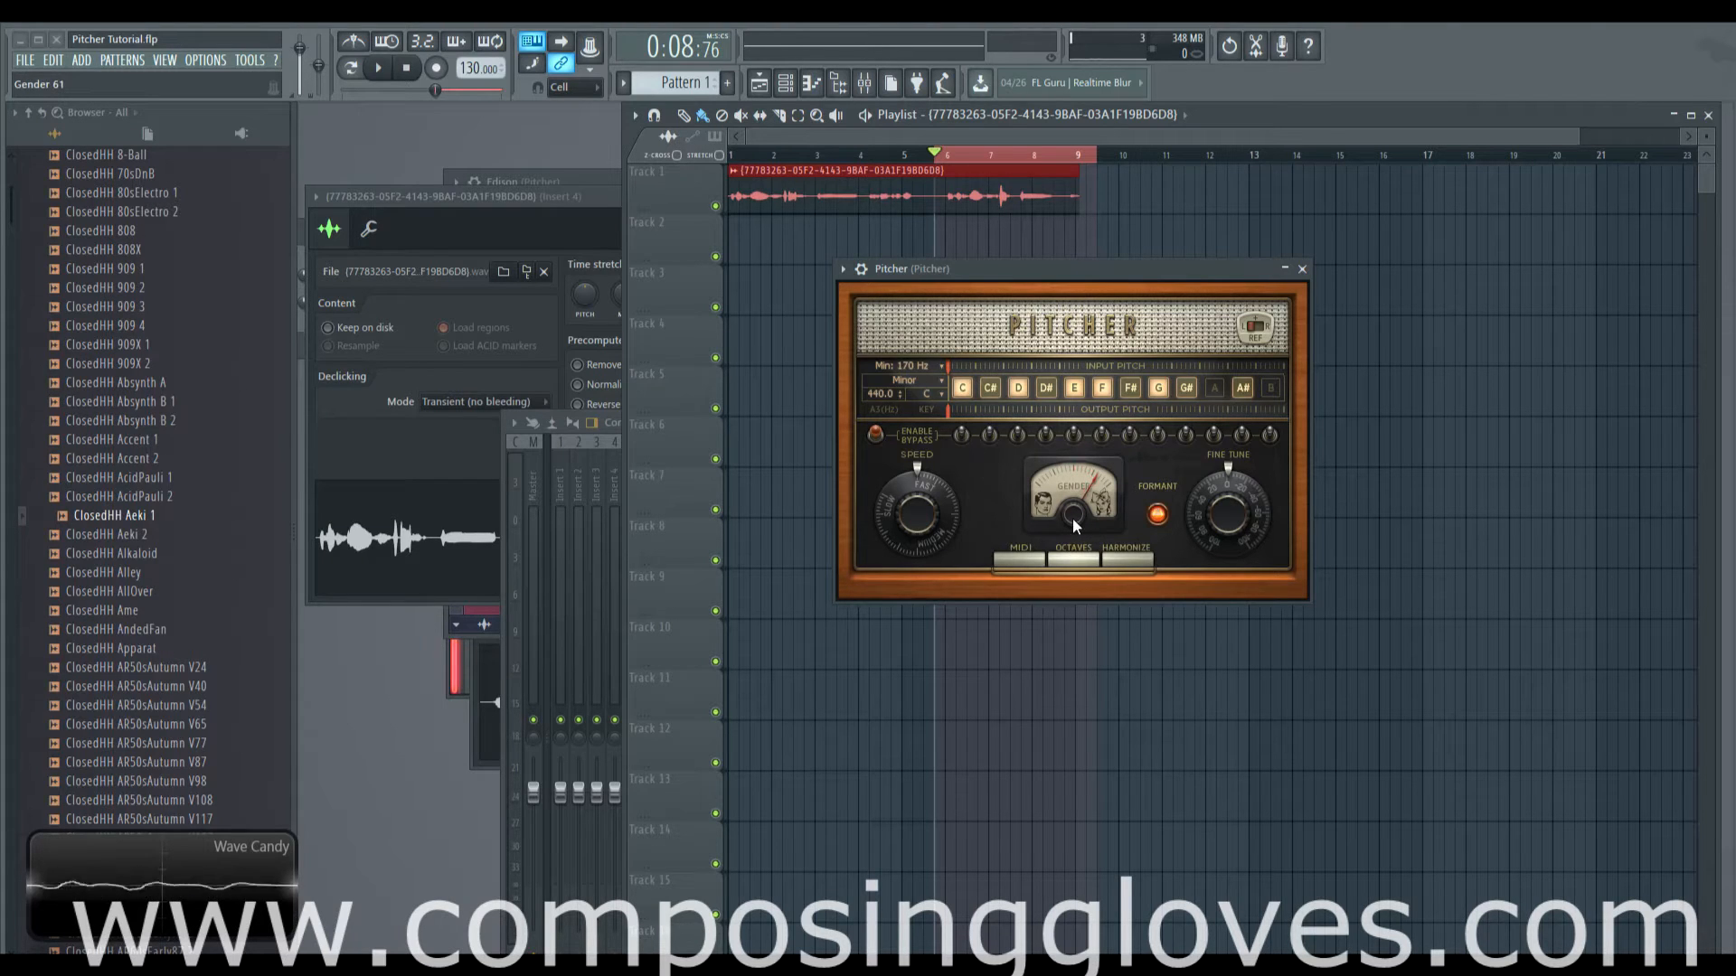
{"action": "mouse_move", "coordinate": [1072, 518]}
{"action": "left_mouse_down"}
{"action": "mouse_move", "coordinate": [1072, 551]}
{"action": "mouse_move", "coordinate": [1075, 515]}
{"action": "left_mouse_up"}
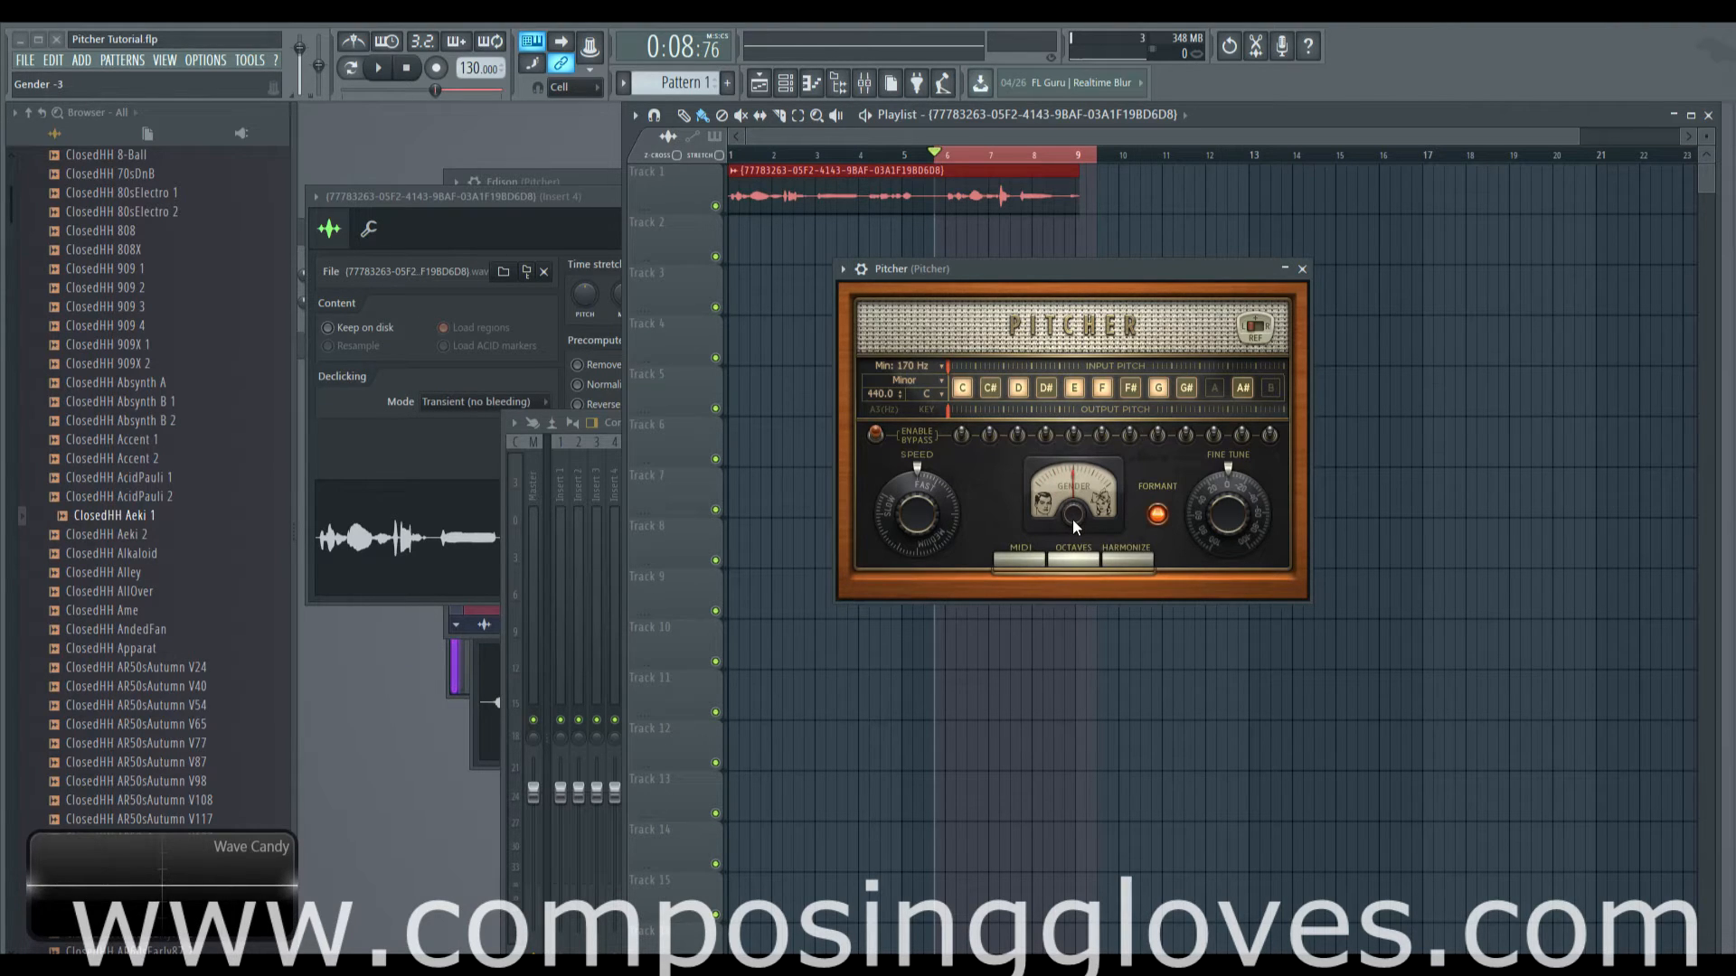
Audition the selected range with Pitcher's gender at -93, return it near the centre, and toggle formant off and on
{"action": "key", "text": "space"}
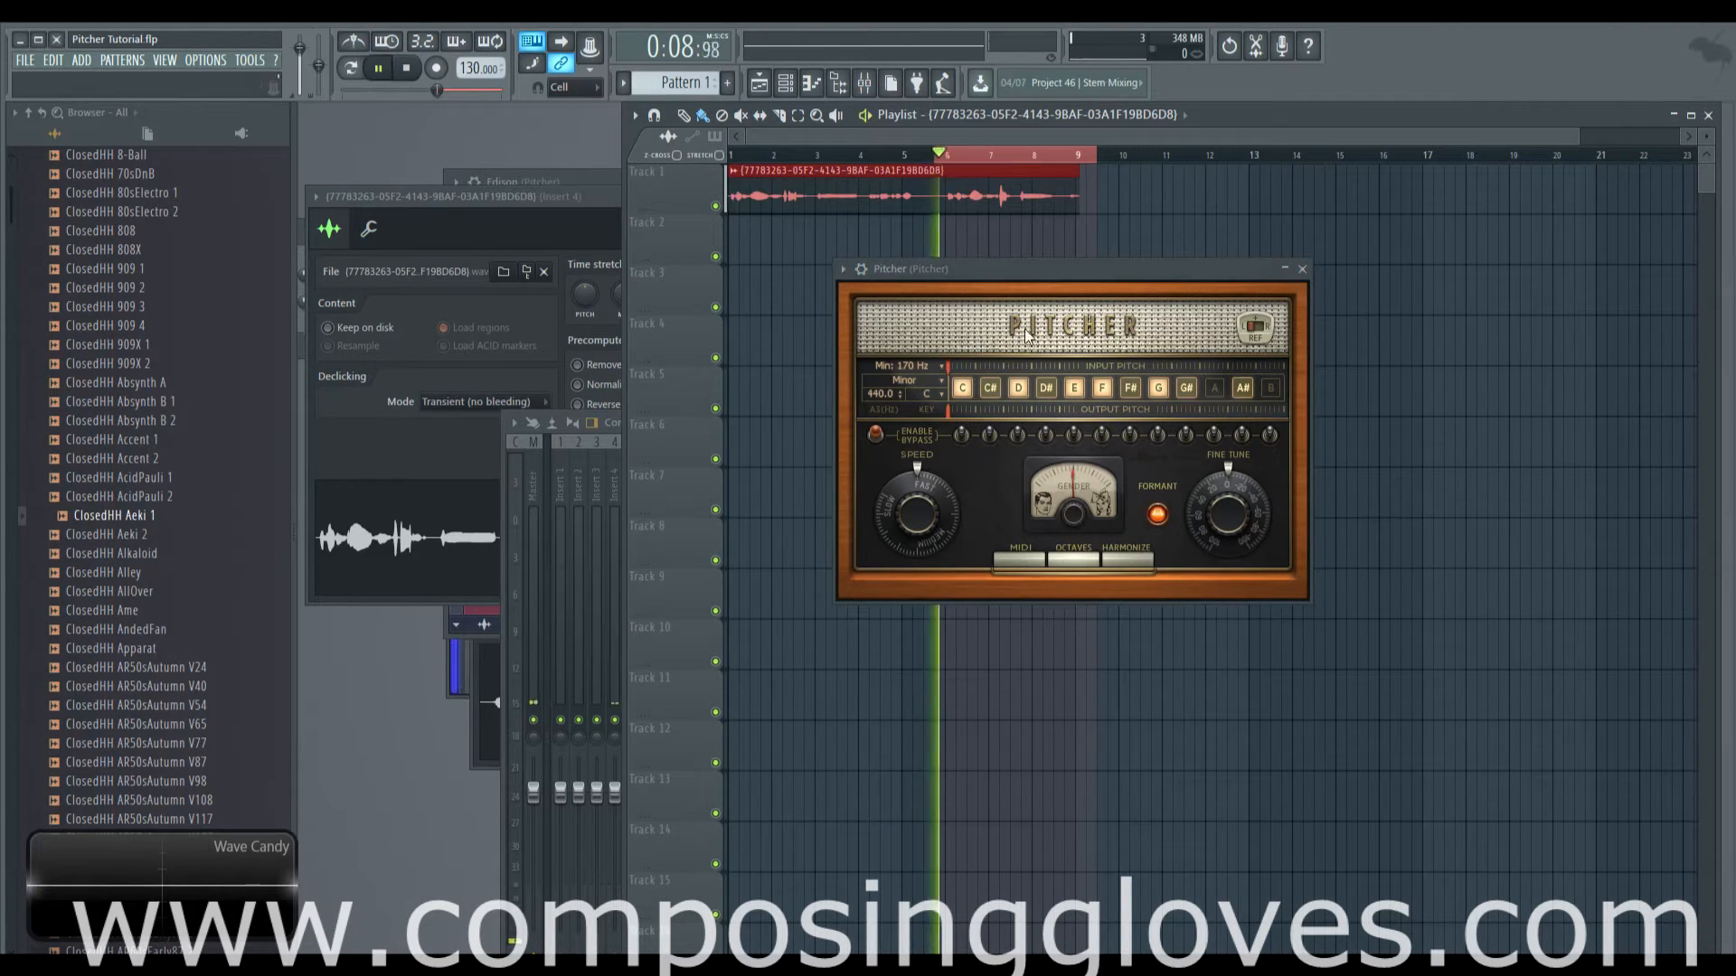
{"action": "left_click_drag", "start_coordinate": [1082, 523], "coordinate": [1073, 624]}
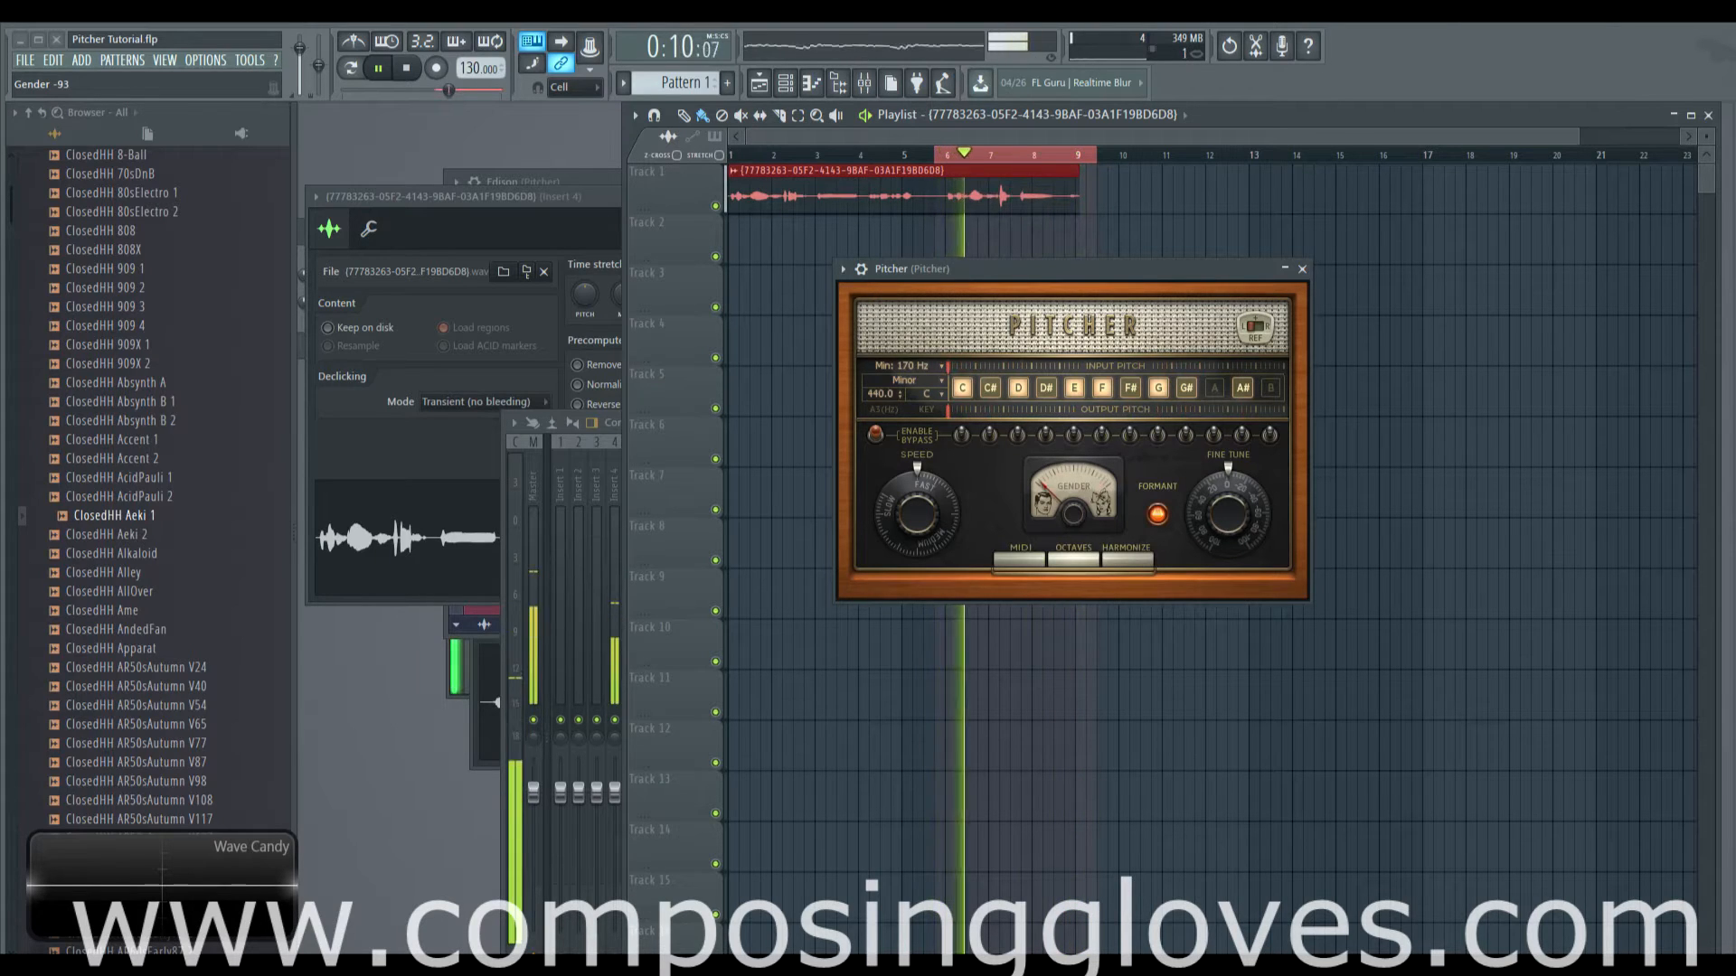
{"action": "mouse_move", "coordinate": [1072, 513]}
{"action": "left_mouse_down"}
{"action": "mouse_move", "coordinate": [1072, 422]}
{"action": "mouse_move", "coordinate": [1072, 566]}
{"action": "mouse_move", "coordinate": [1072, 505]}
{"action": "left_mouse_up"}
{"action": "left_click", "coordinate": [1159, 511]}
{"action": "left_click", "coordinate": [1157, 514]}
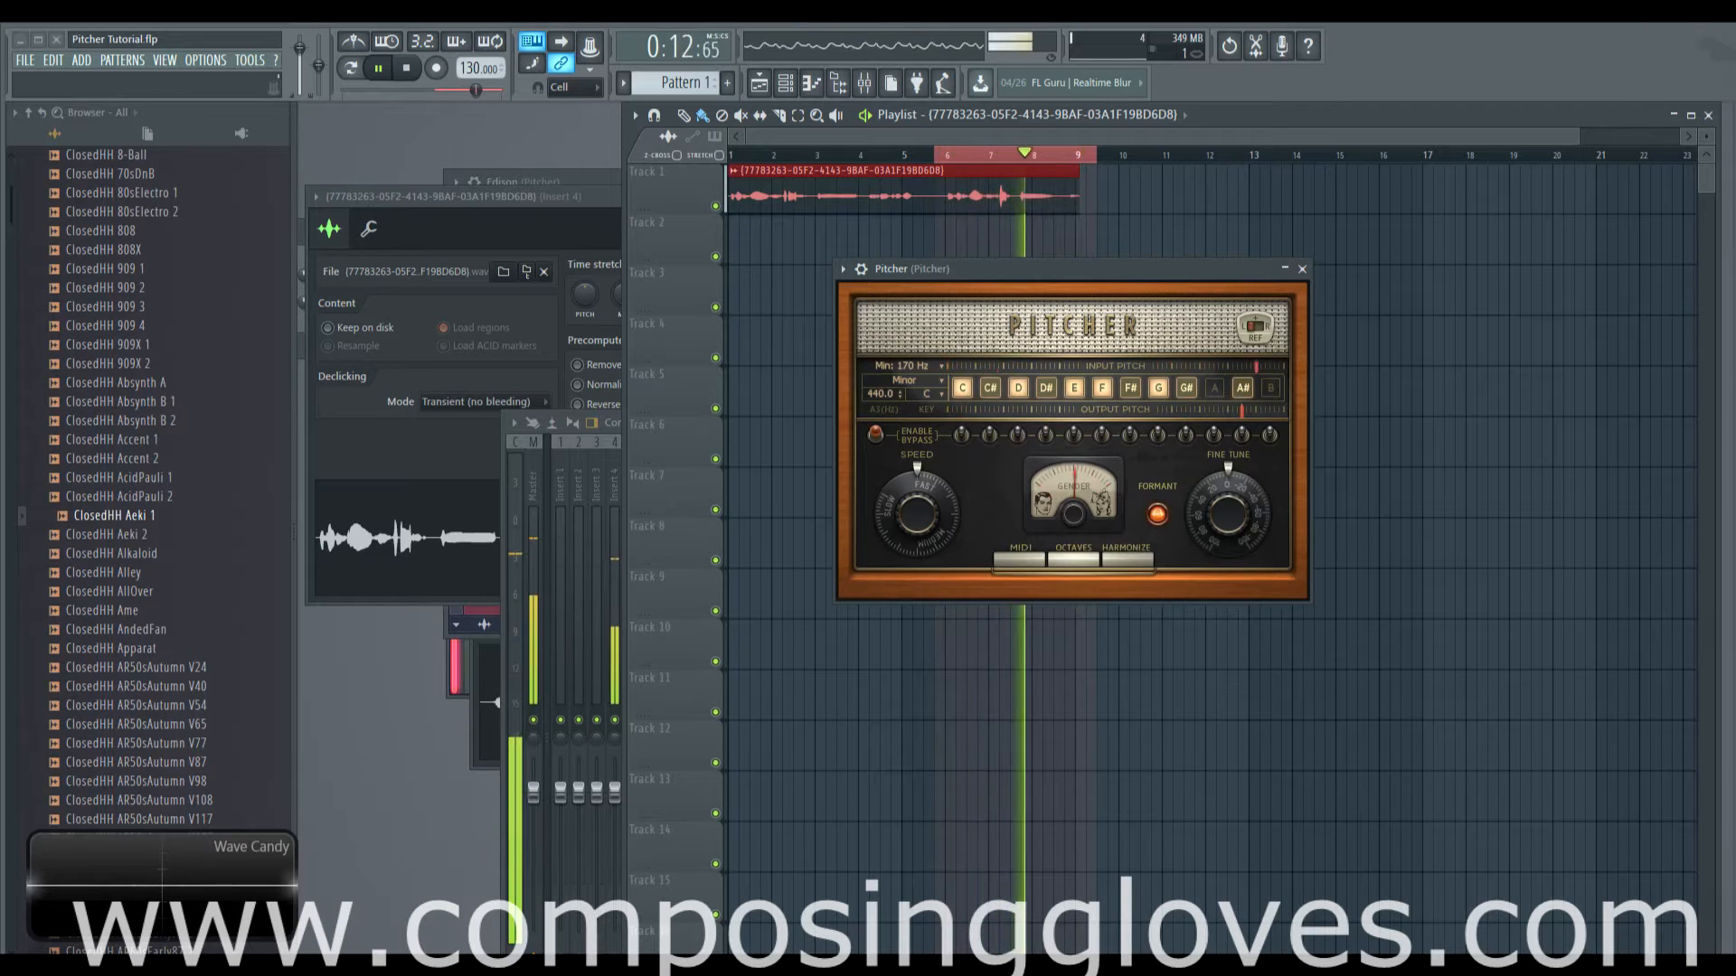
{"action": "left_click", "coordinate": [378, 67]}
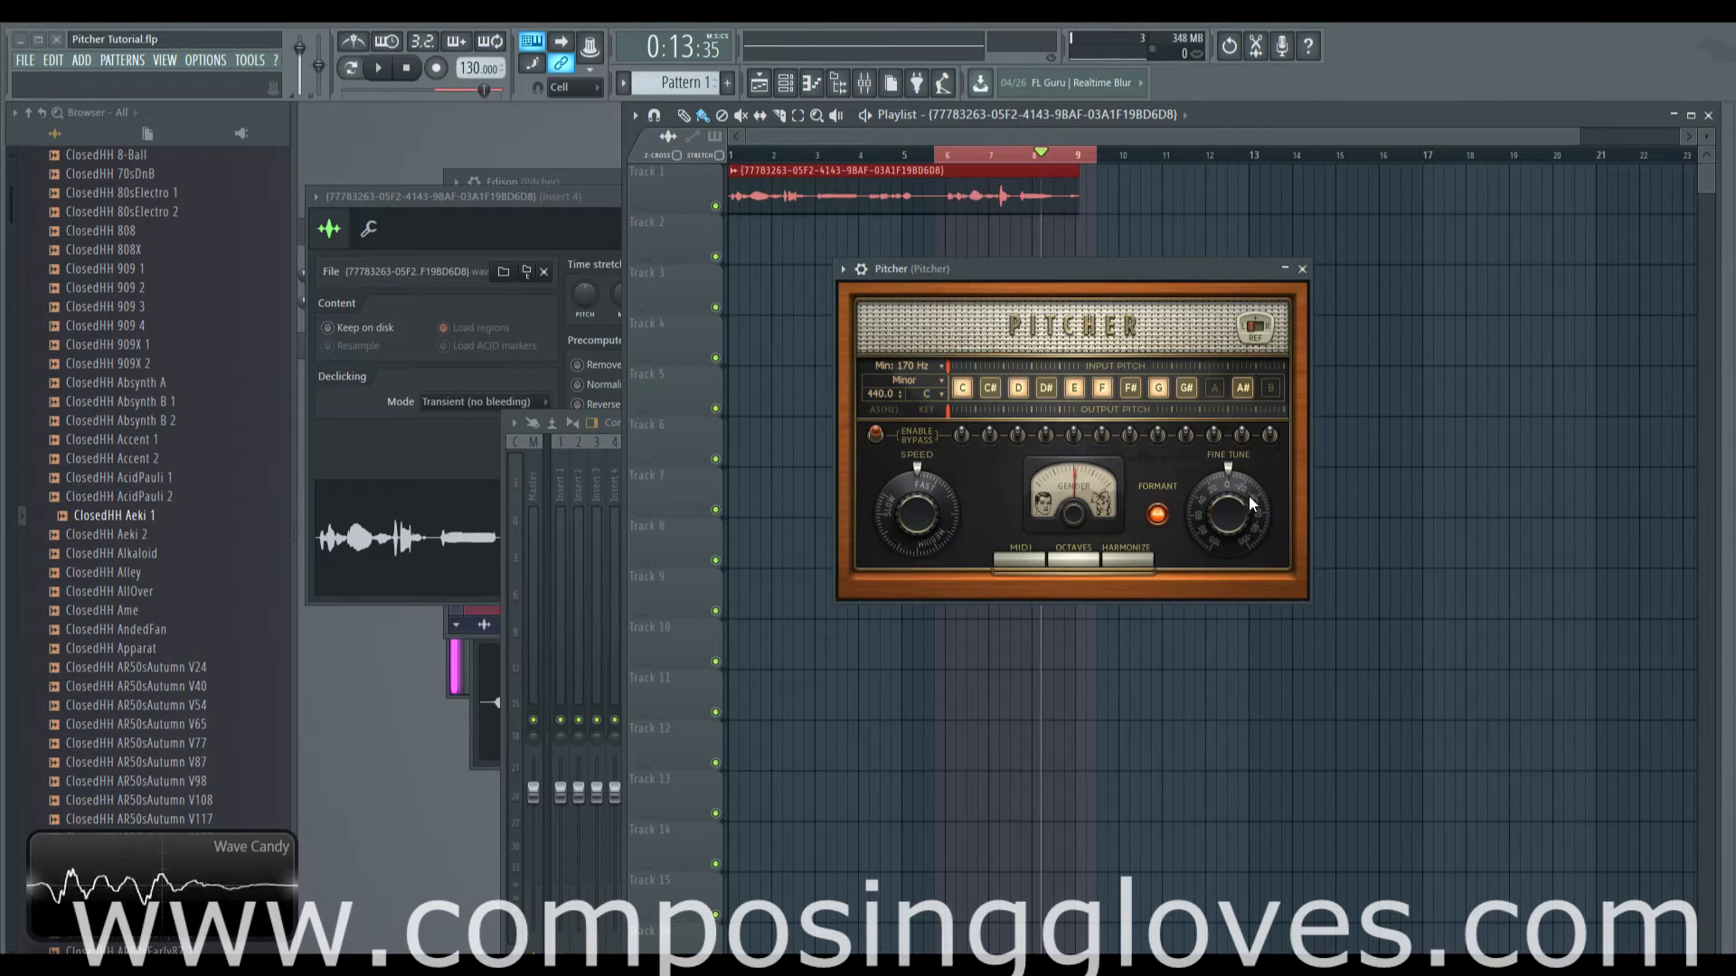
Switch Pitcher's Harmonize mode on and off, and enable its MIDI mode
{"action": "left_click", "coordinate": [1094, 559]}
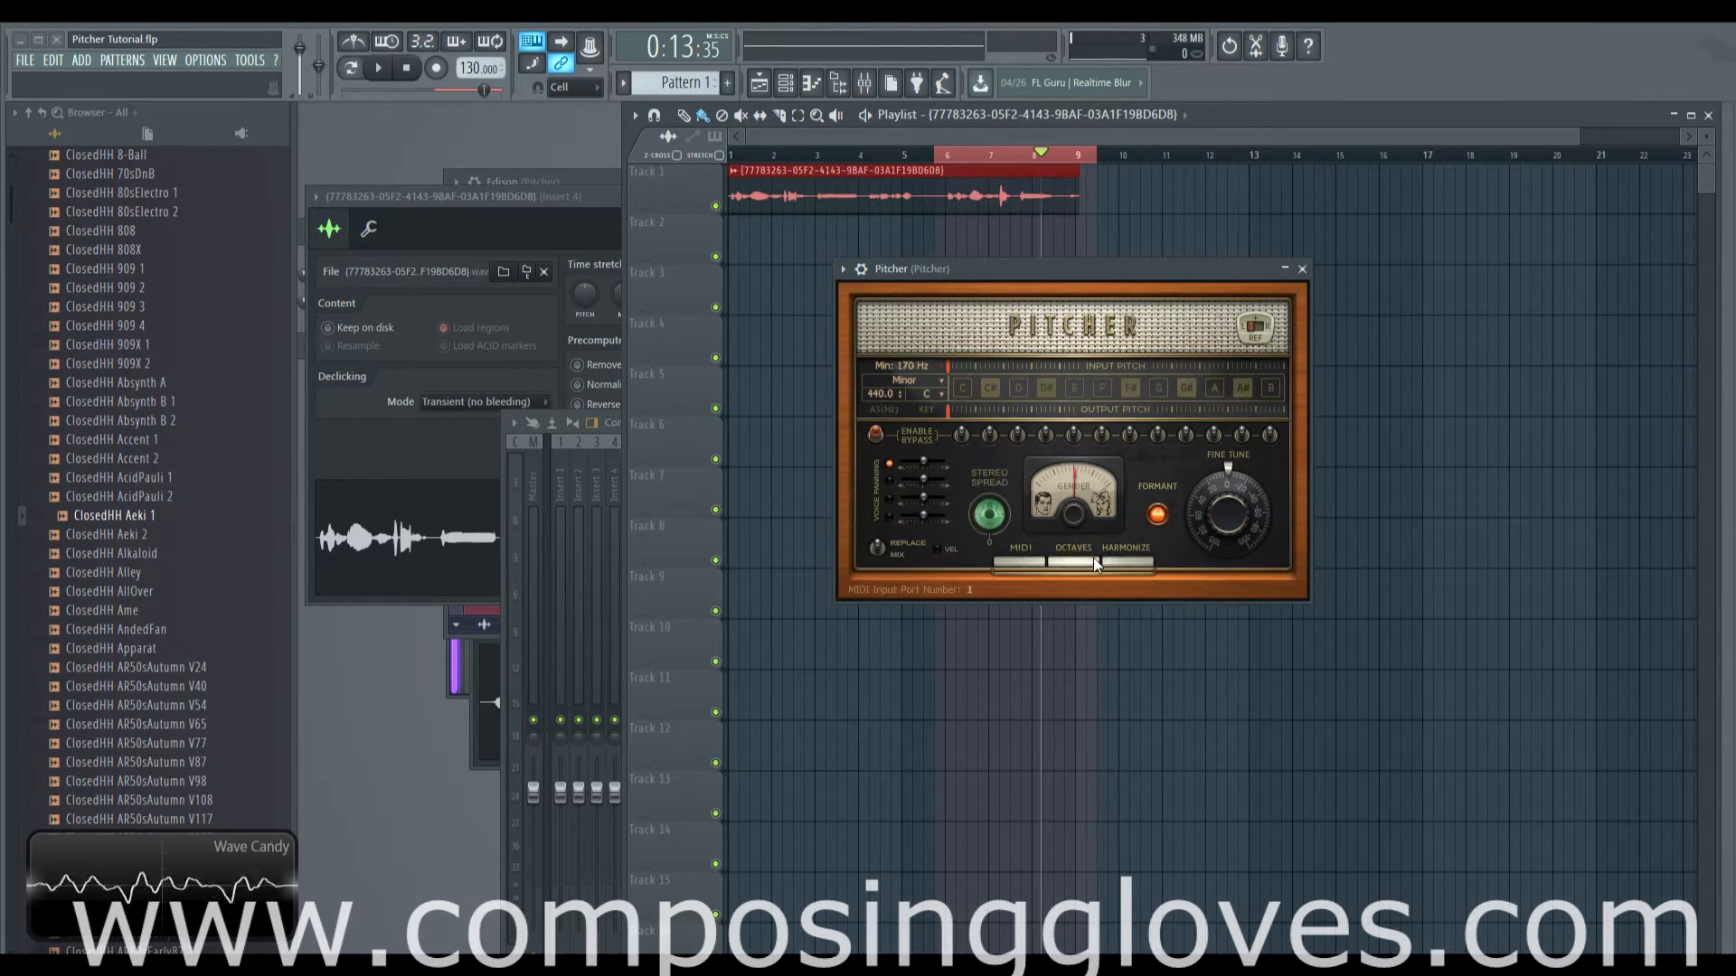
{"action": "left_click", "coordinate": [1126, 560]}
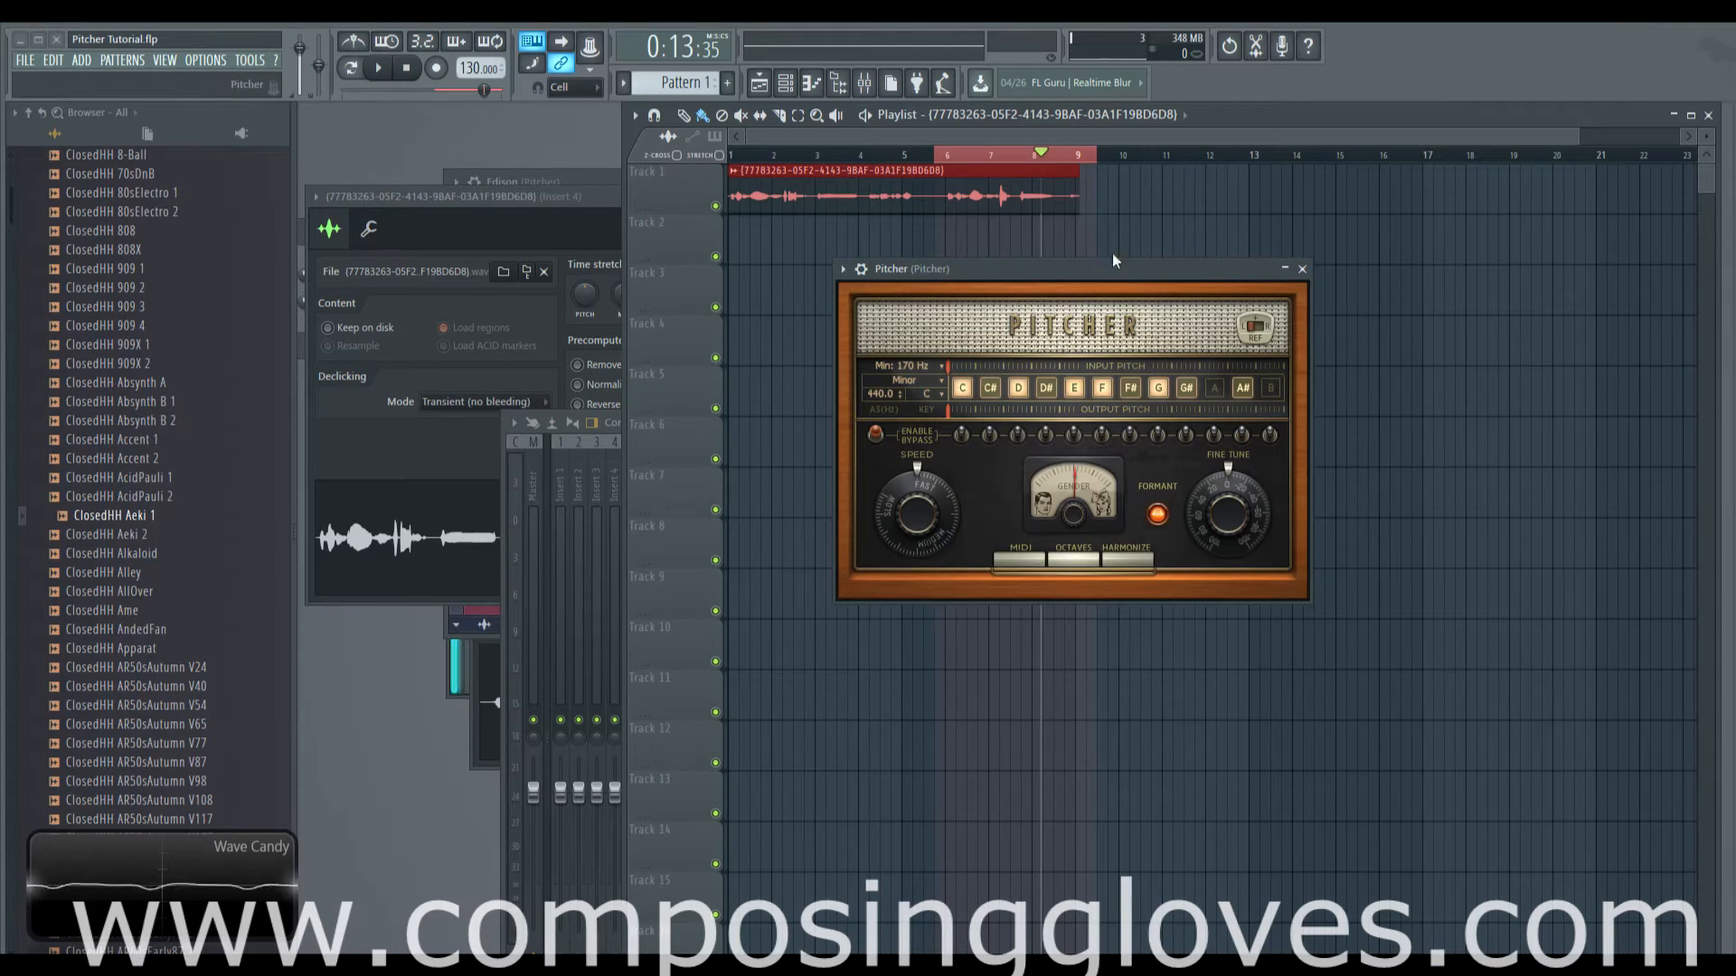
{"action": "left_click_drag", "start_coordinate": [1114, 267], "coordinate": [1191, 208]}
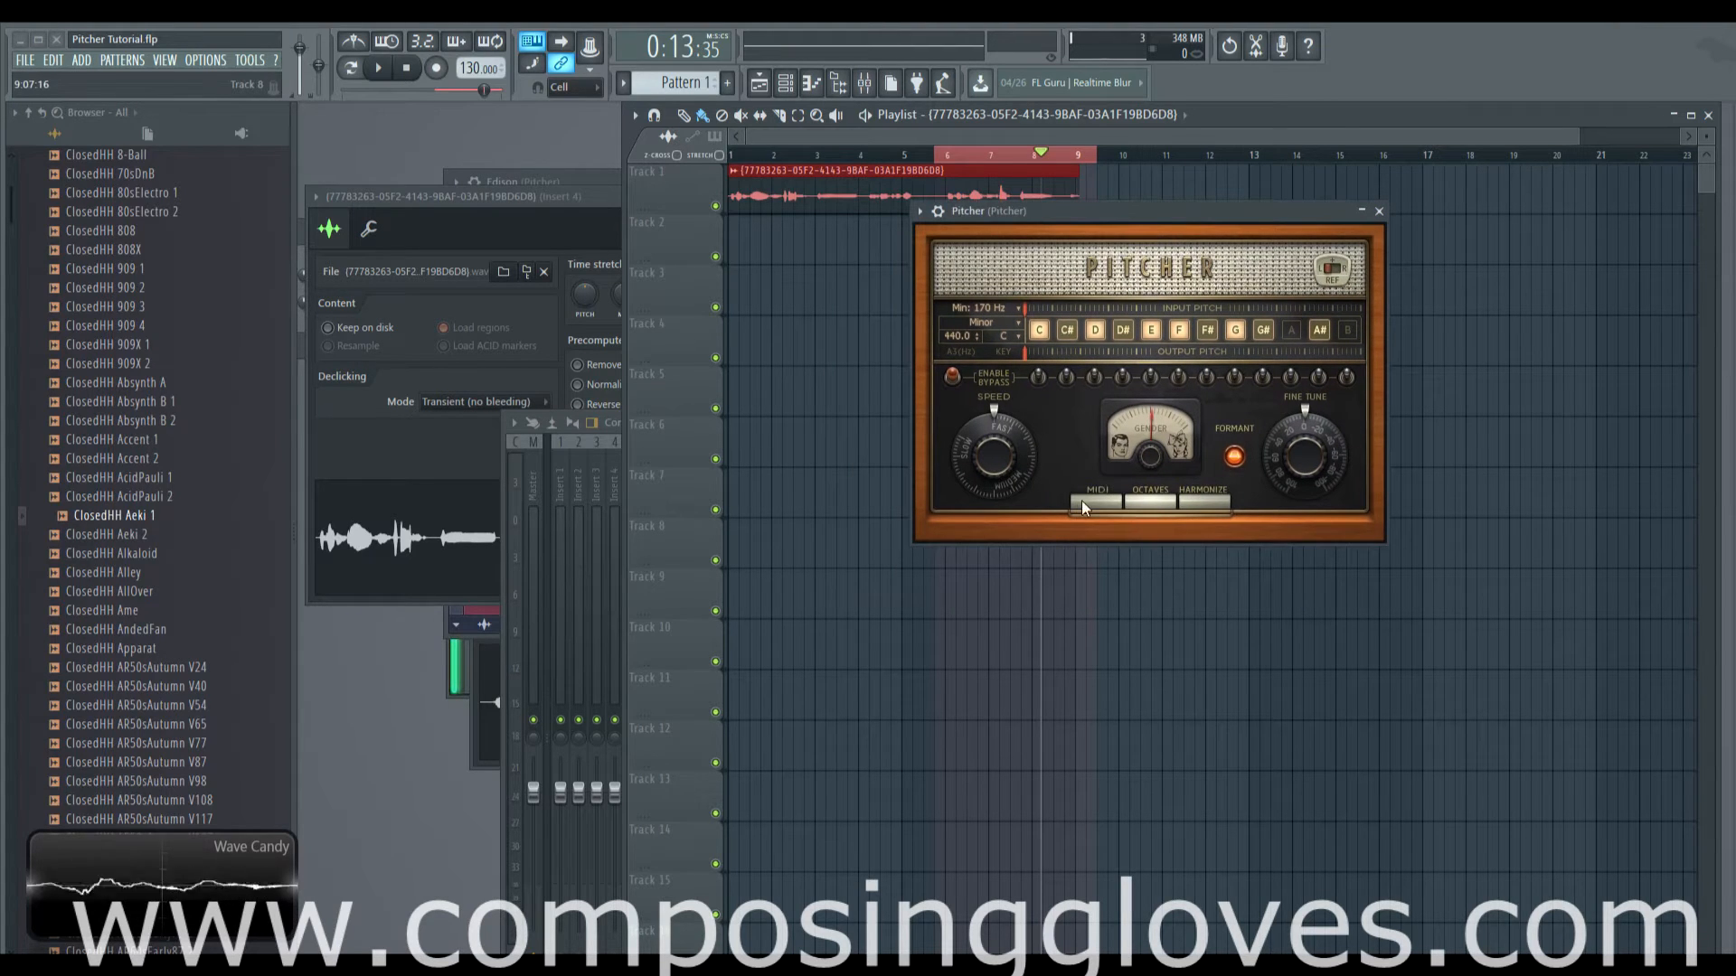
{"action": "left_click", "coordinate": [1092, 501]}
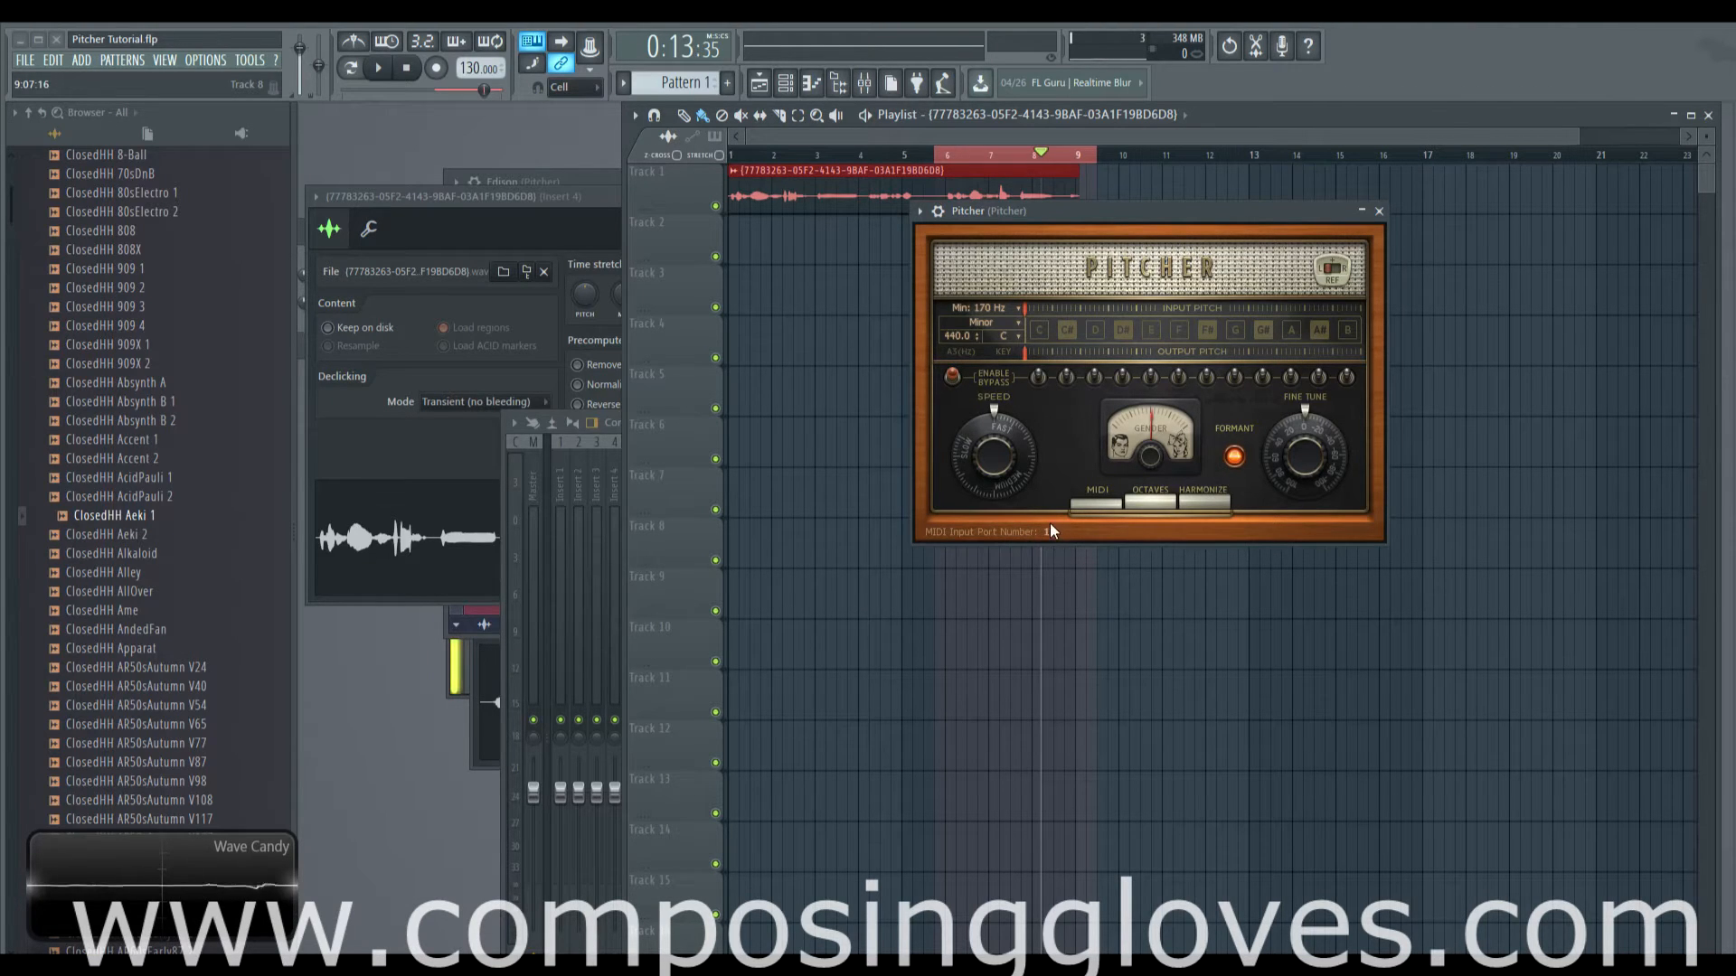
Show the Unsorted channels in the Channel rack and locate MIDI Out among the channel types that can be added
{"action": "key", "text": "F6"}
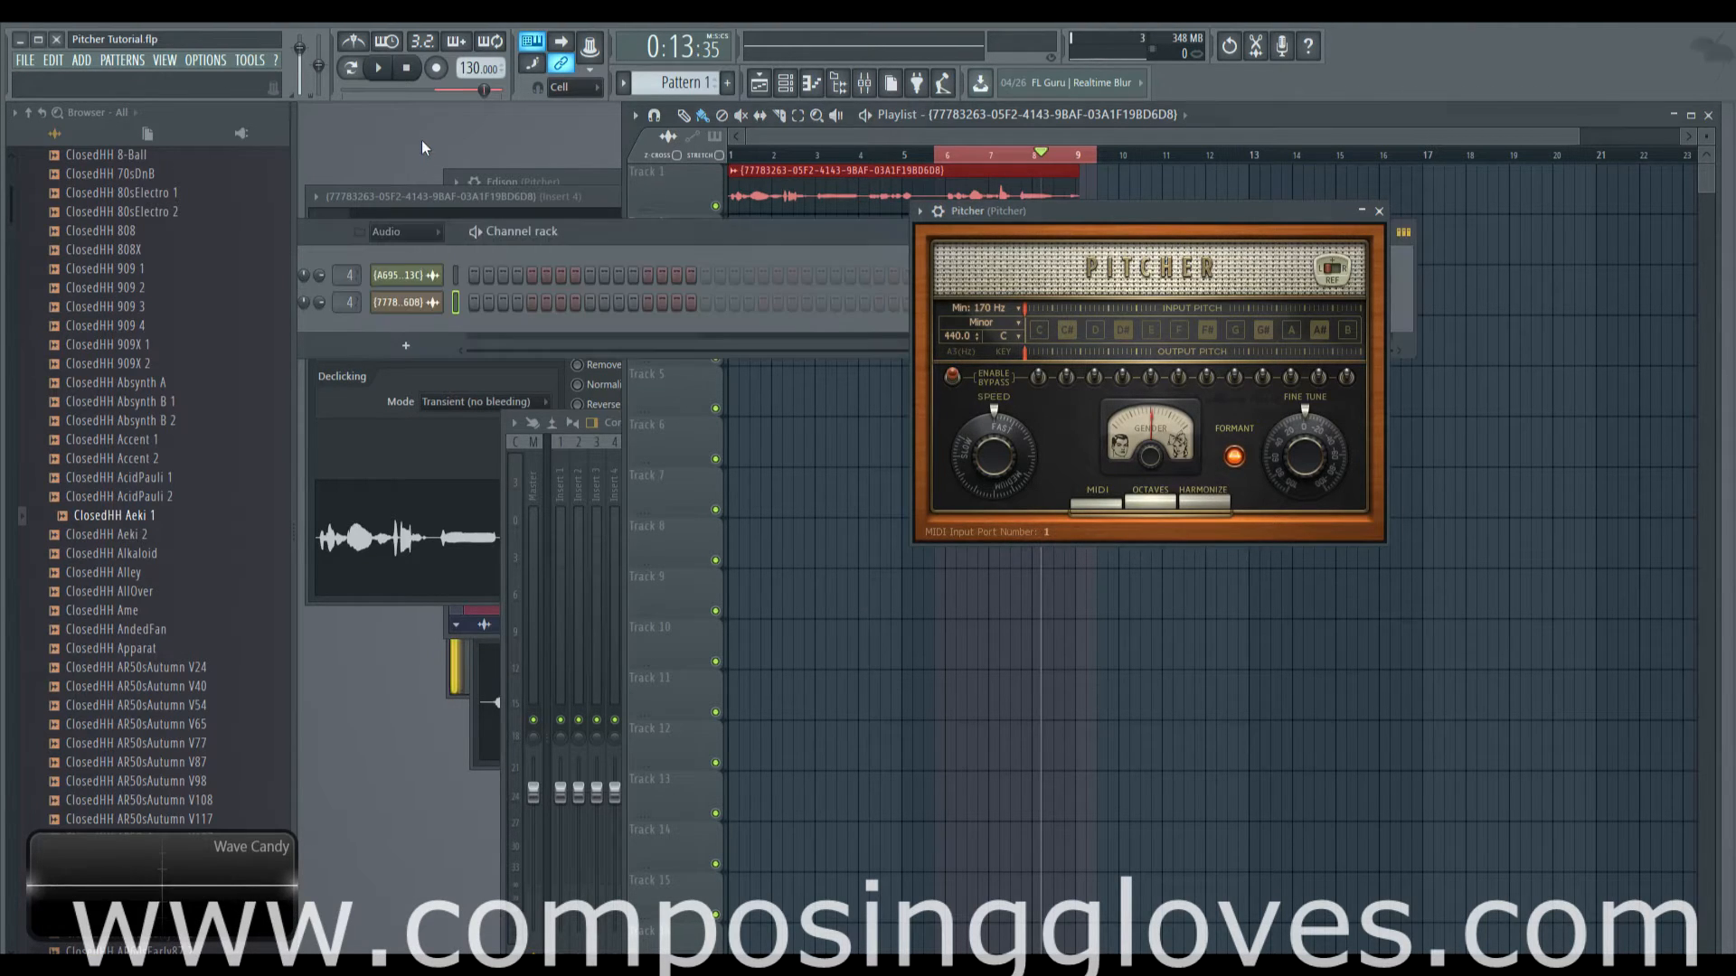
{"action": "left_click", "coordinate": [443, 232]}
{"action": "left_click", "coordinate": [426, 273]}
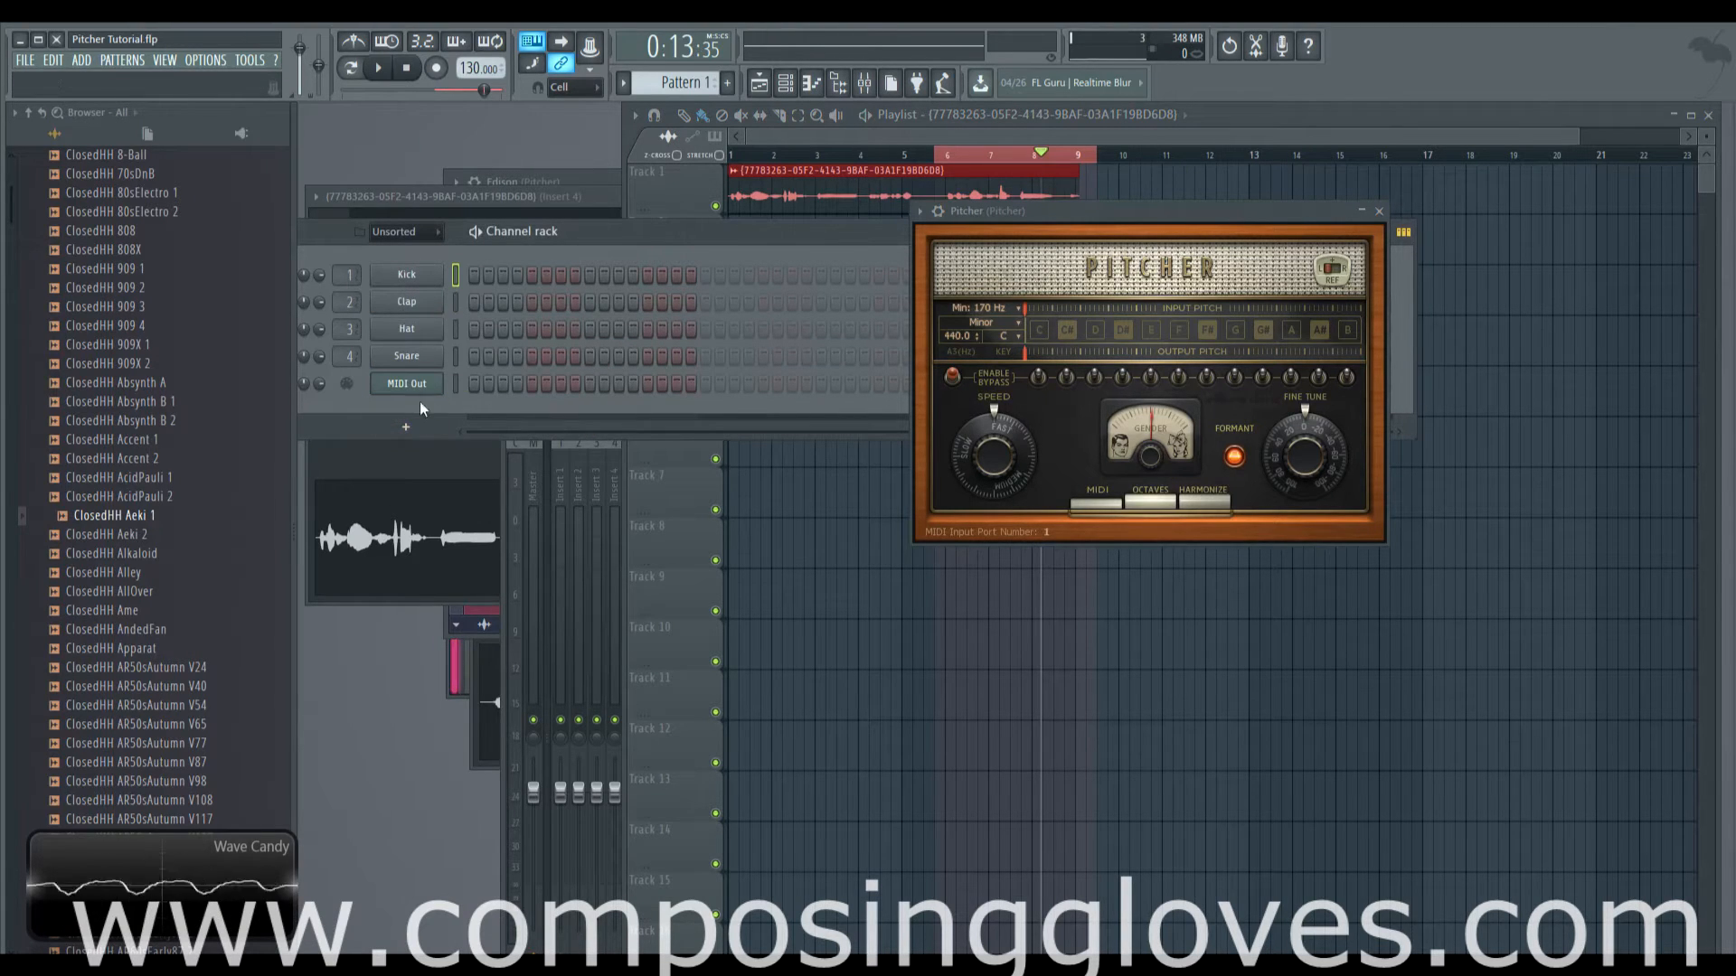
{"action": "left_click", "coordinate": [406, 426]}
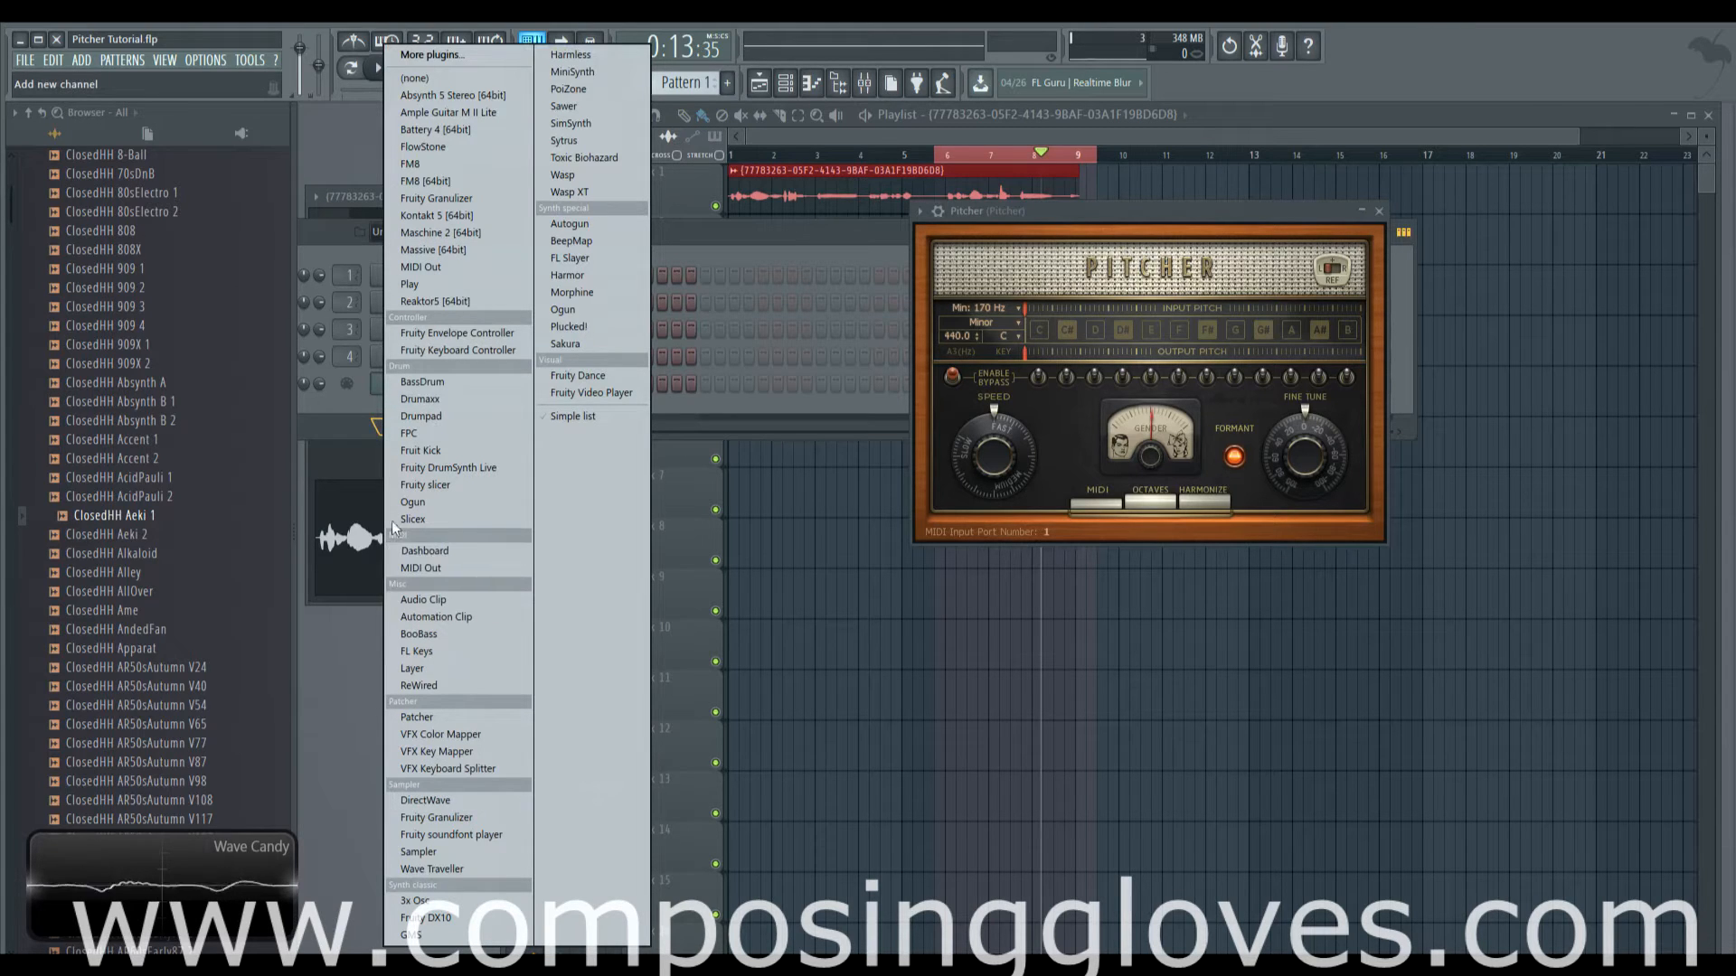
{"action": "left_click", "coordinate": [452, 570]}
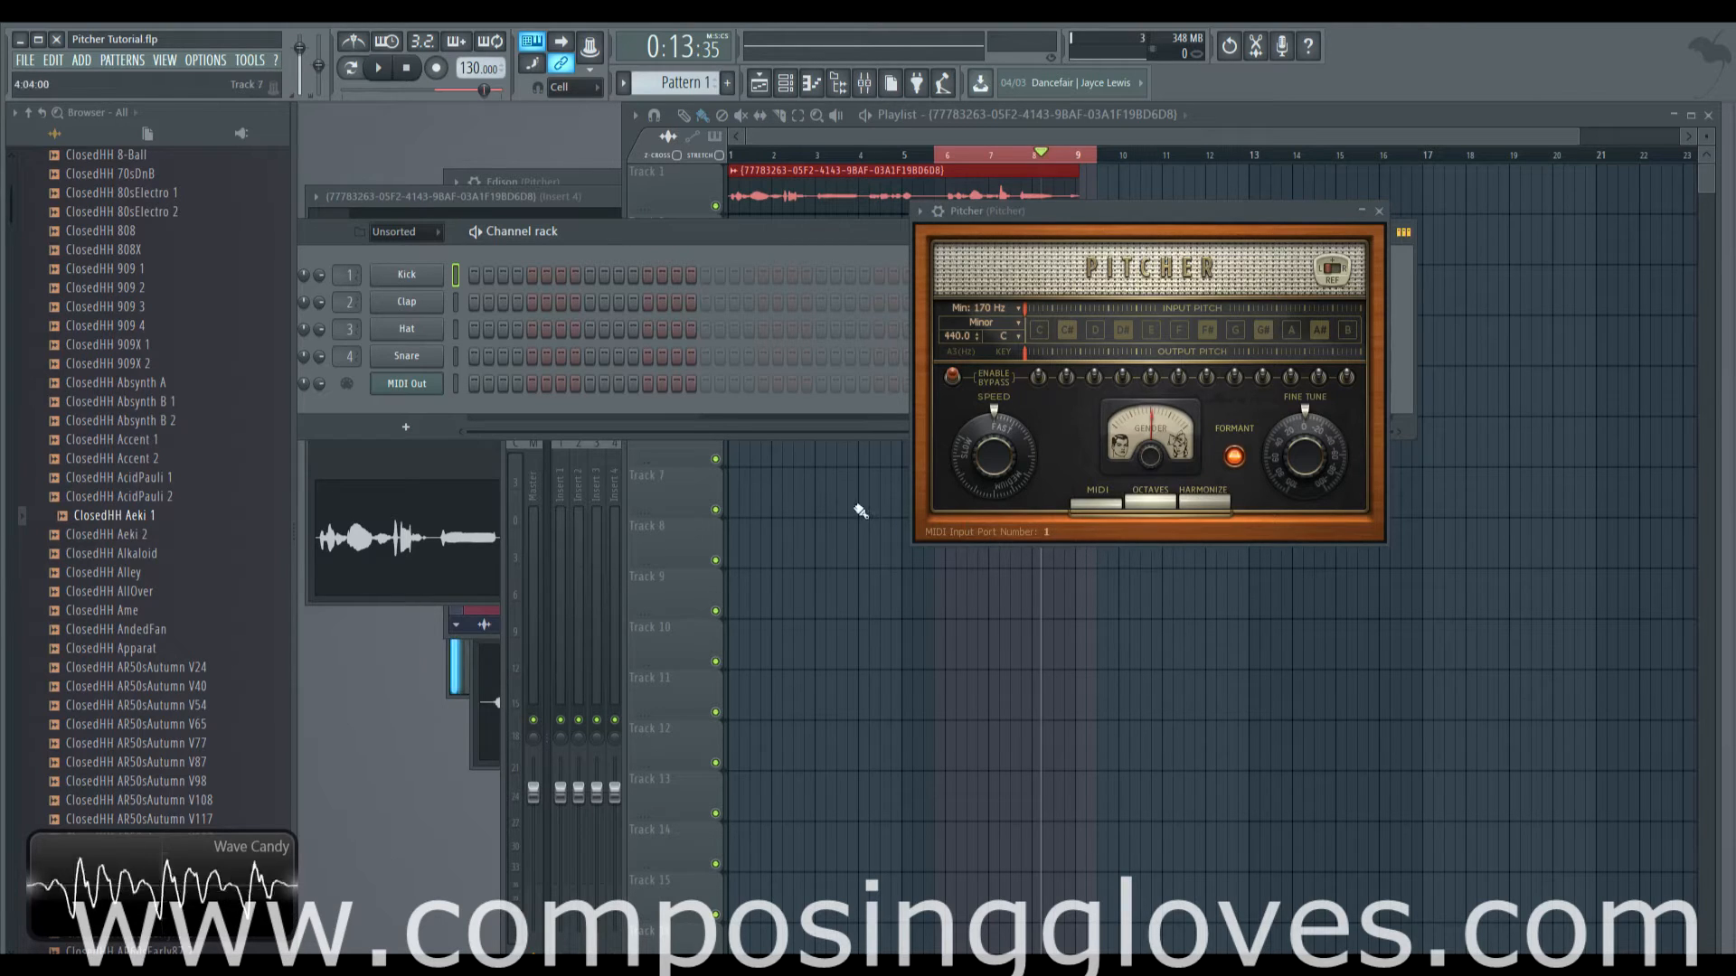
Open the MIDI Out channel, compare its output port with Pitcher's MIDI input port, and close the channel settings
{"action": "left_click", "coordinate": [409, 385]}
{"action": "left_click_drag", "start_coordinate": [834, 184], "coordinate": [681, 279]}
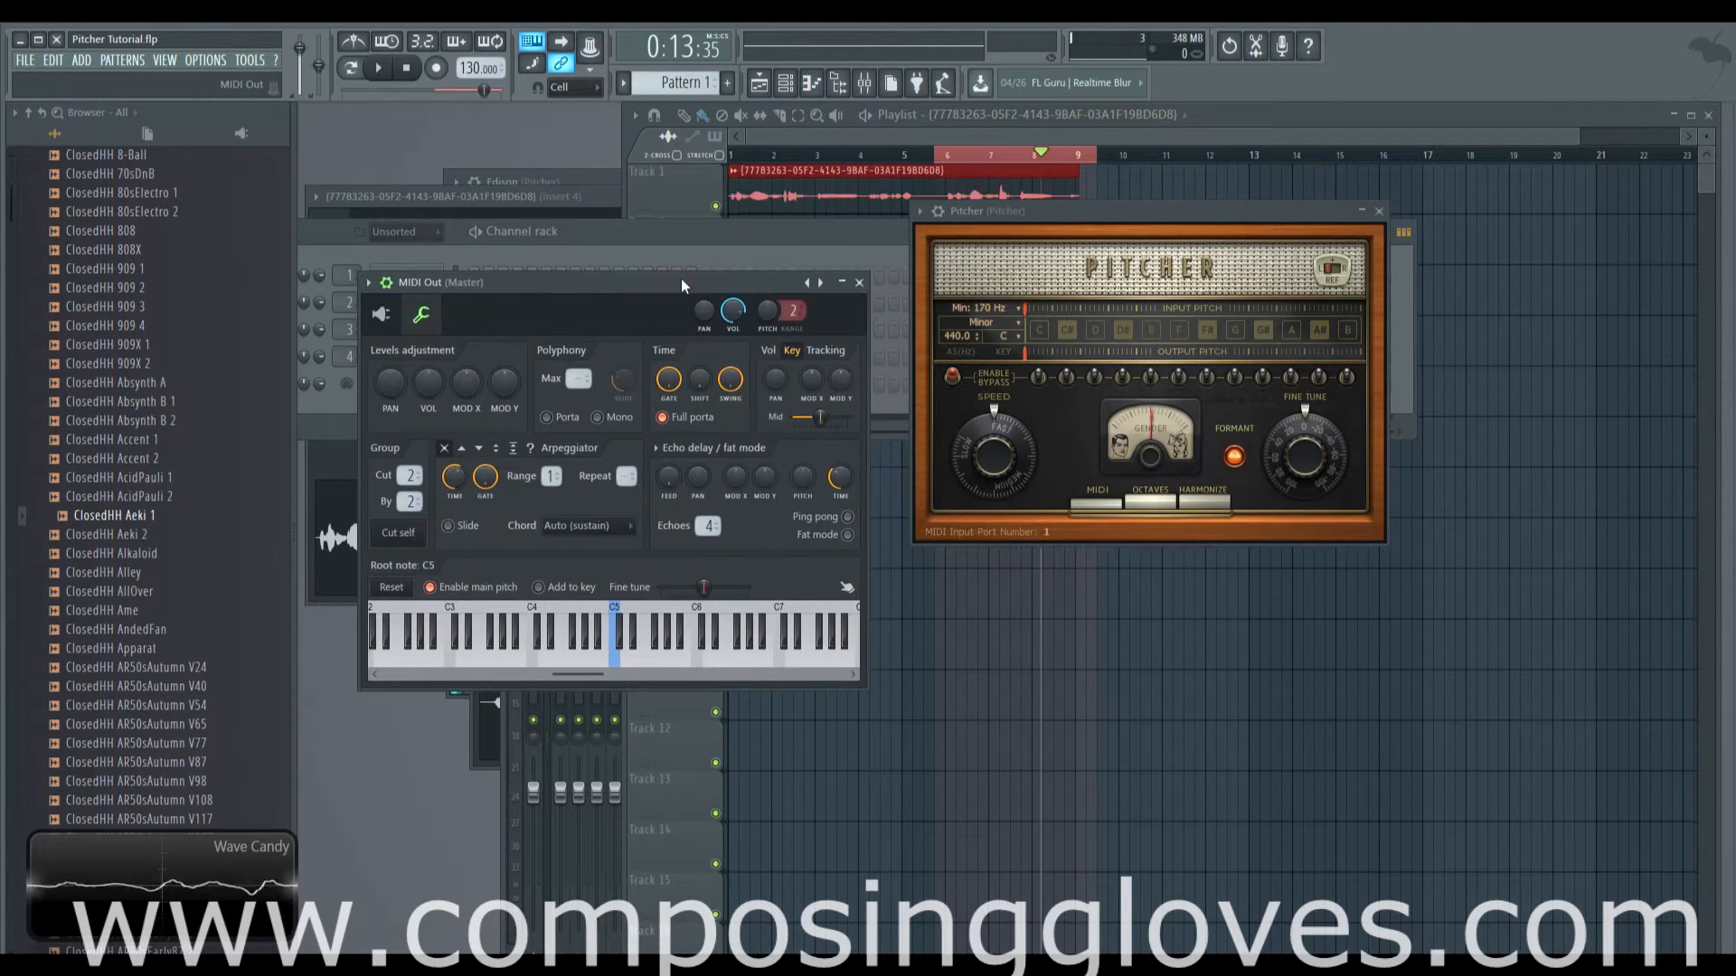
{"action": "left_click", "coordinate": [381, 314]}
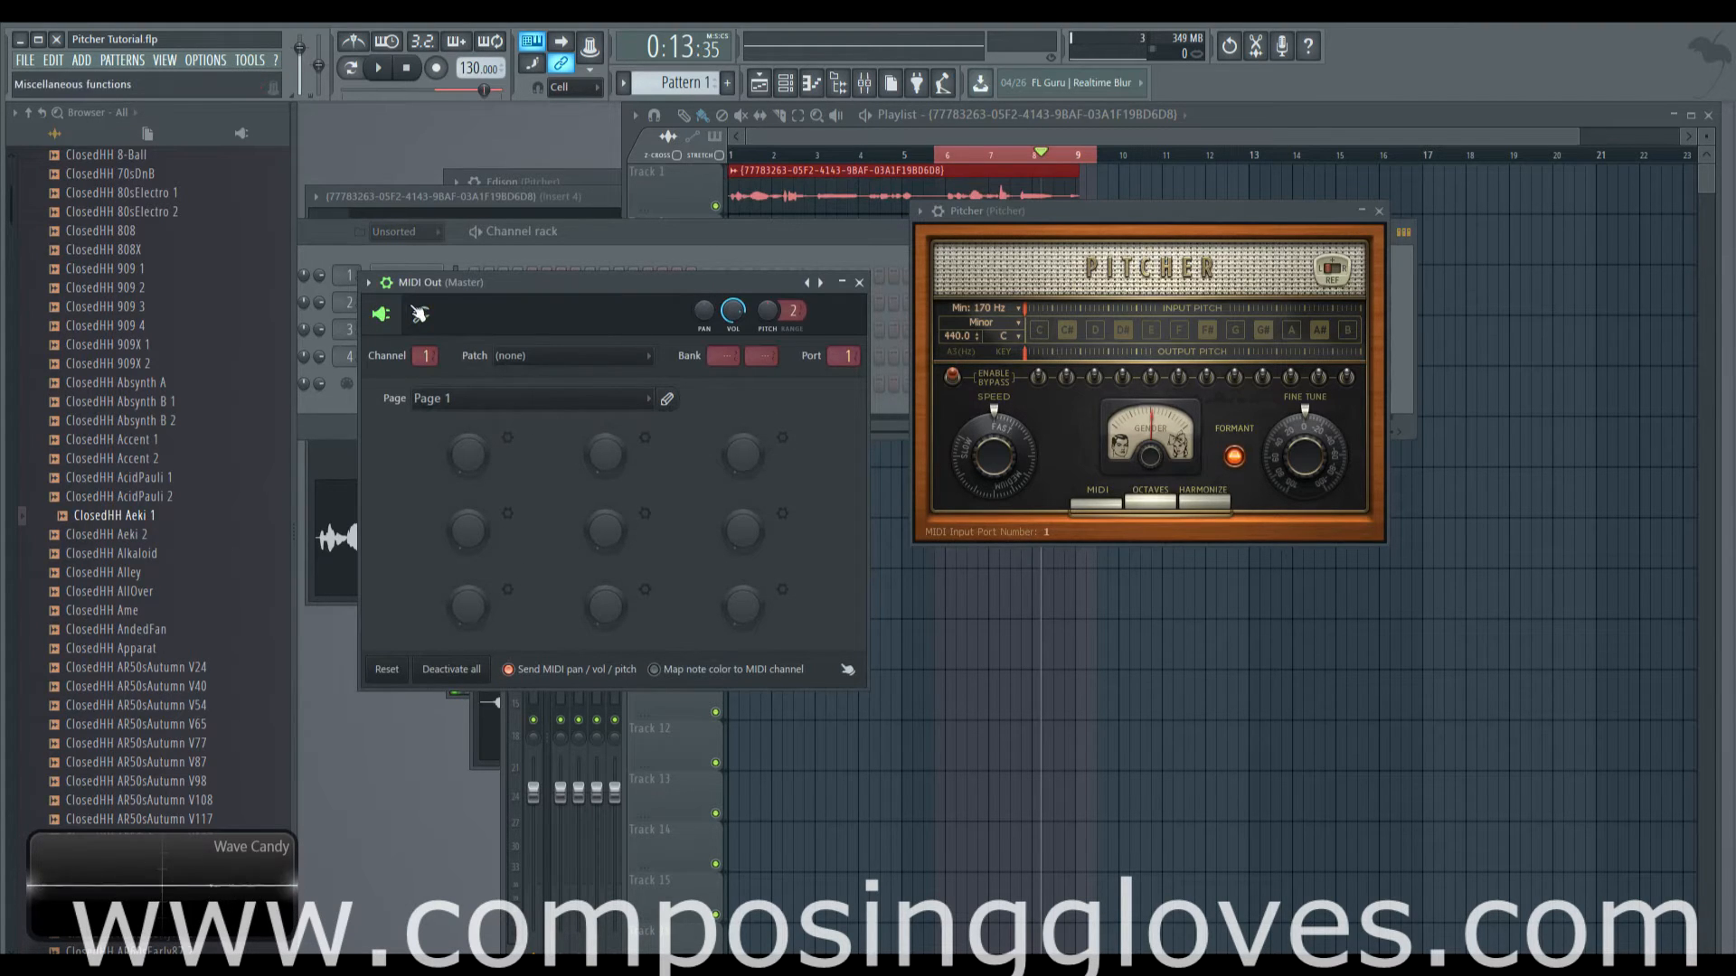
{"action": "left_click", "coordinate": [420, 314]}
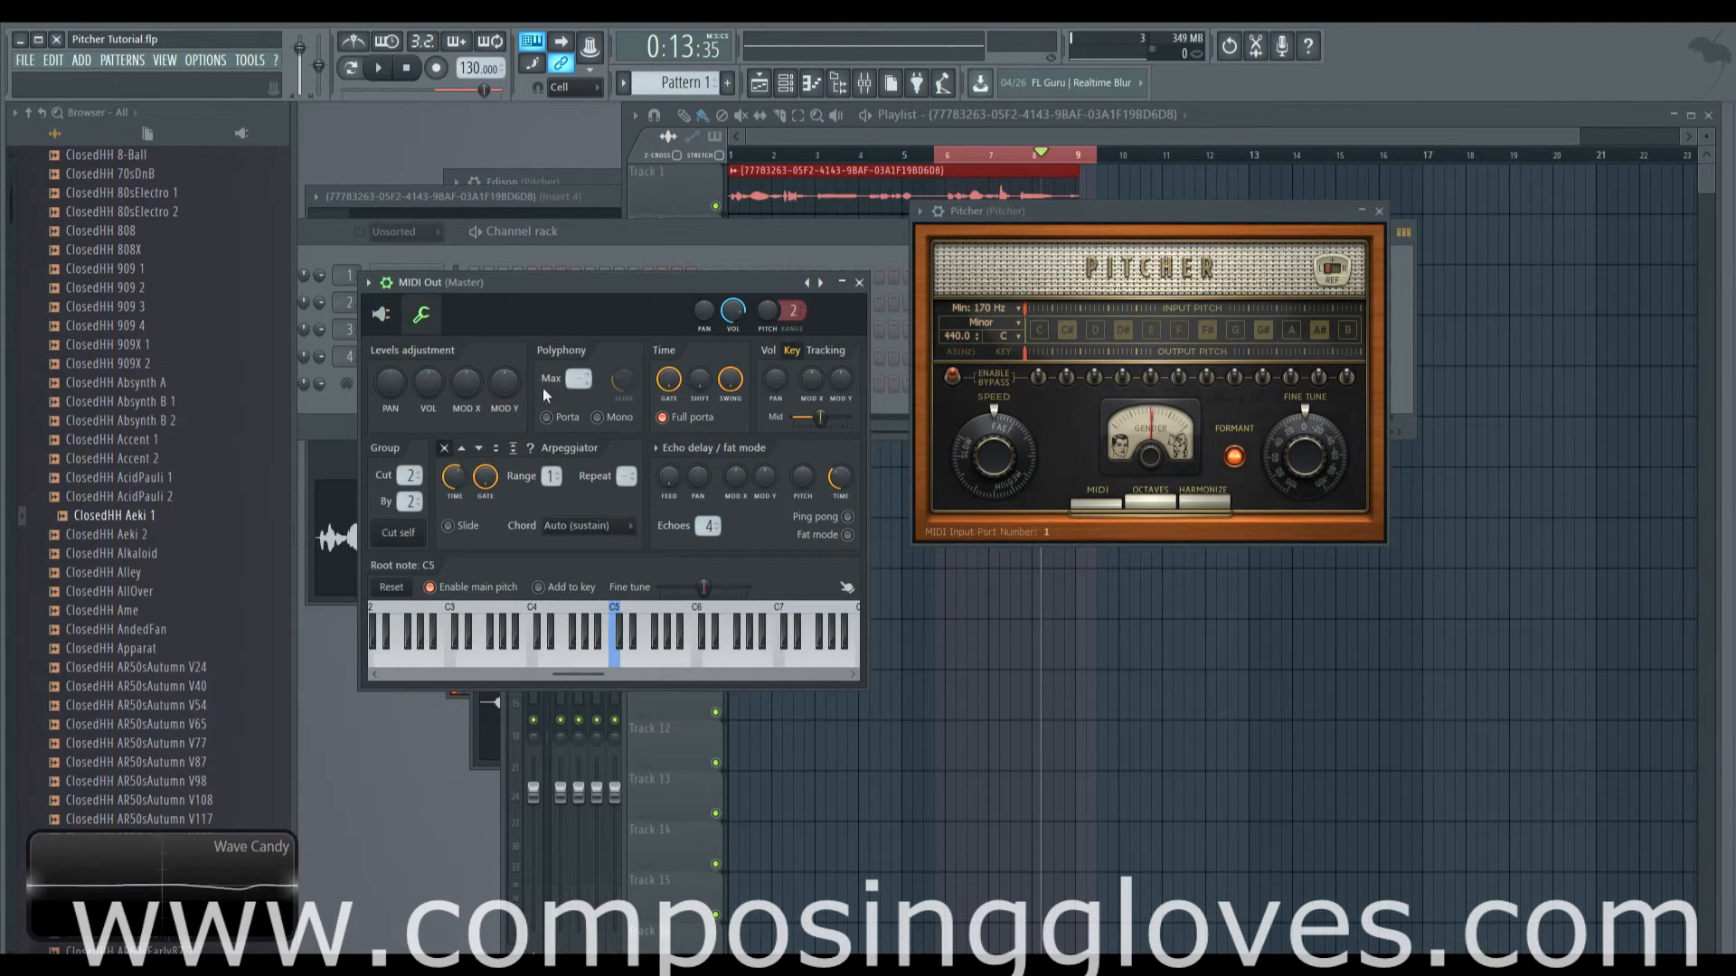
{"action": "left_click", "coordinate": [381, 314]}
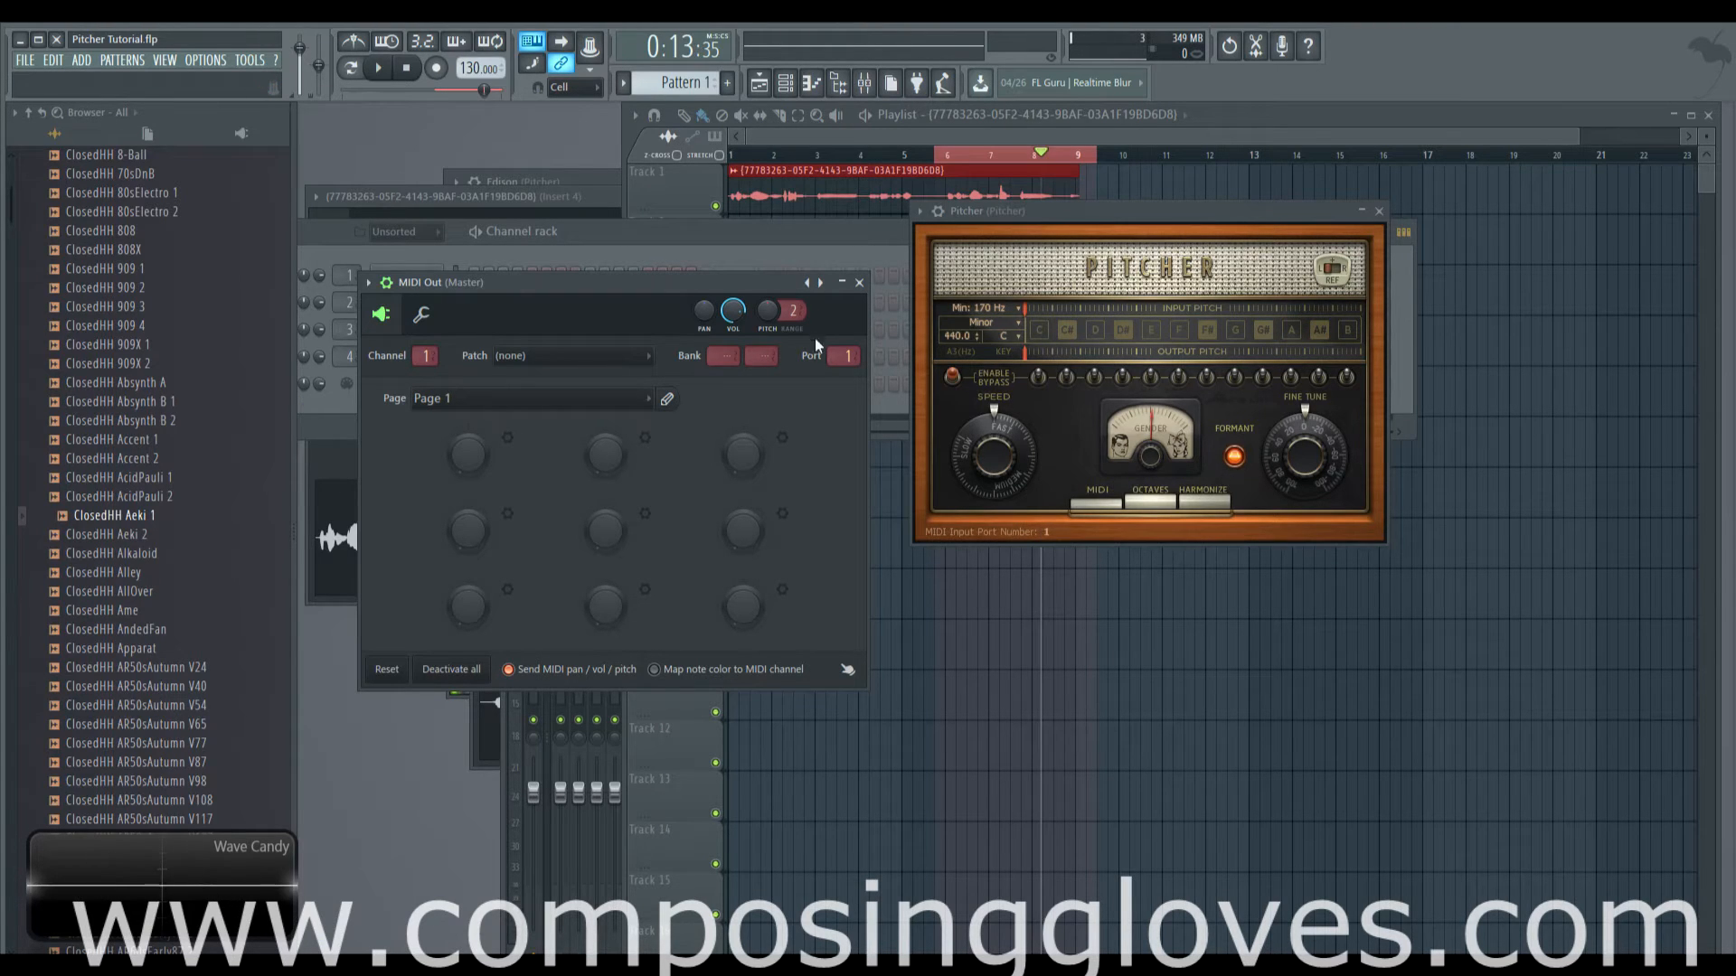
{"action": "left_click_drag", "start_coordinate": [1060, 205], "coordinate": [1059, 223]}
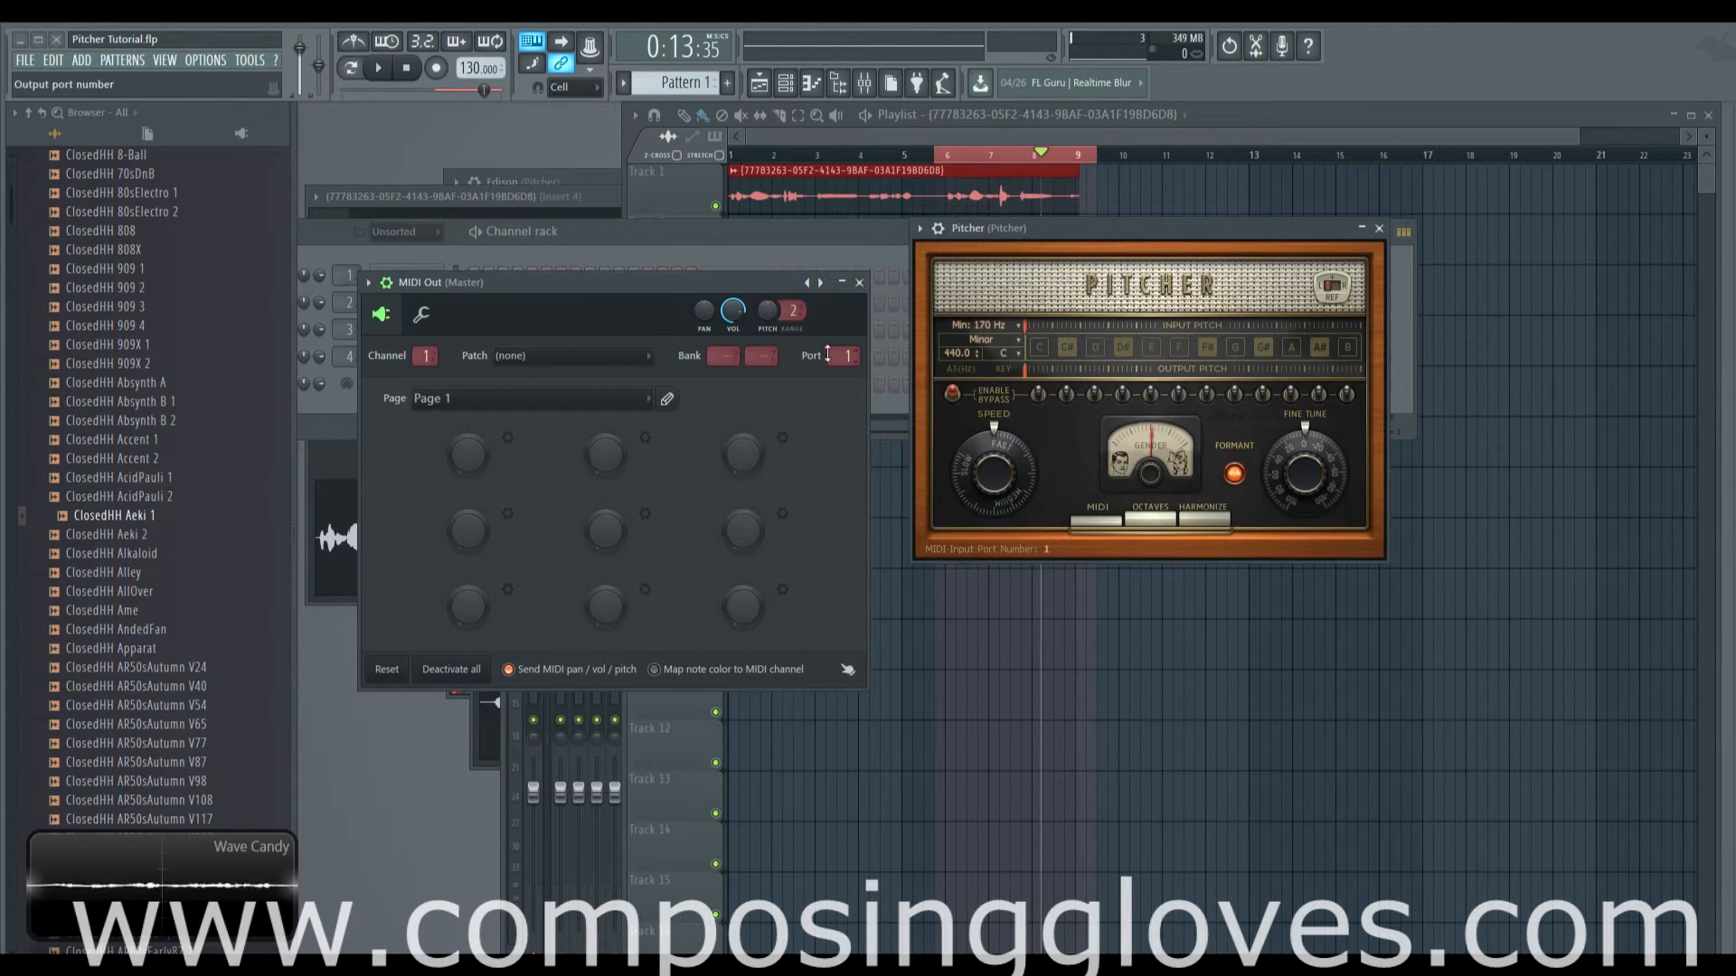
{"action": "left_click", "coordinate": [858, 282]}
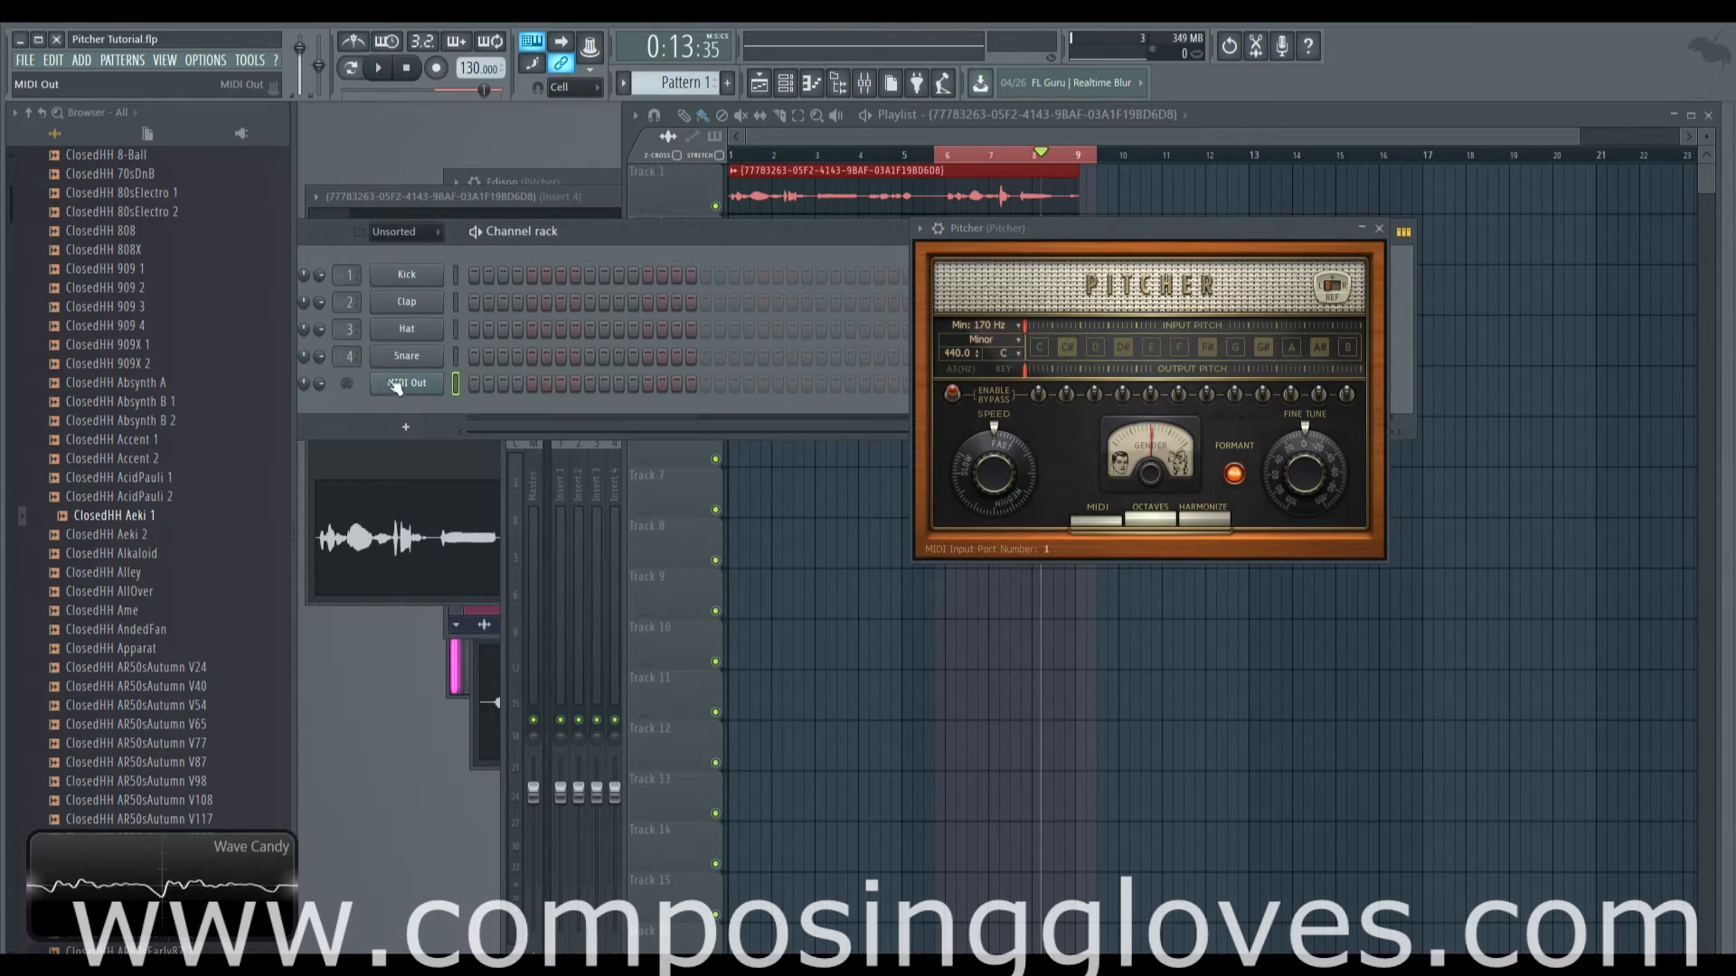
{"action": "left_click_drag", "start_coordinate": [1128, 231], "coordinate": [1046, 258]}
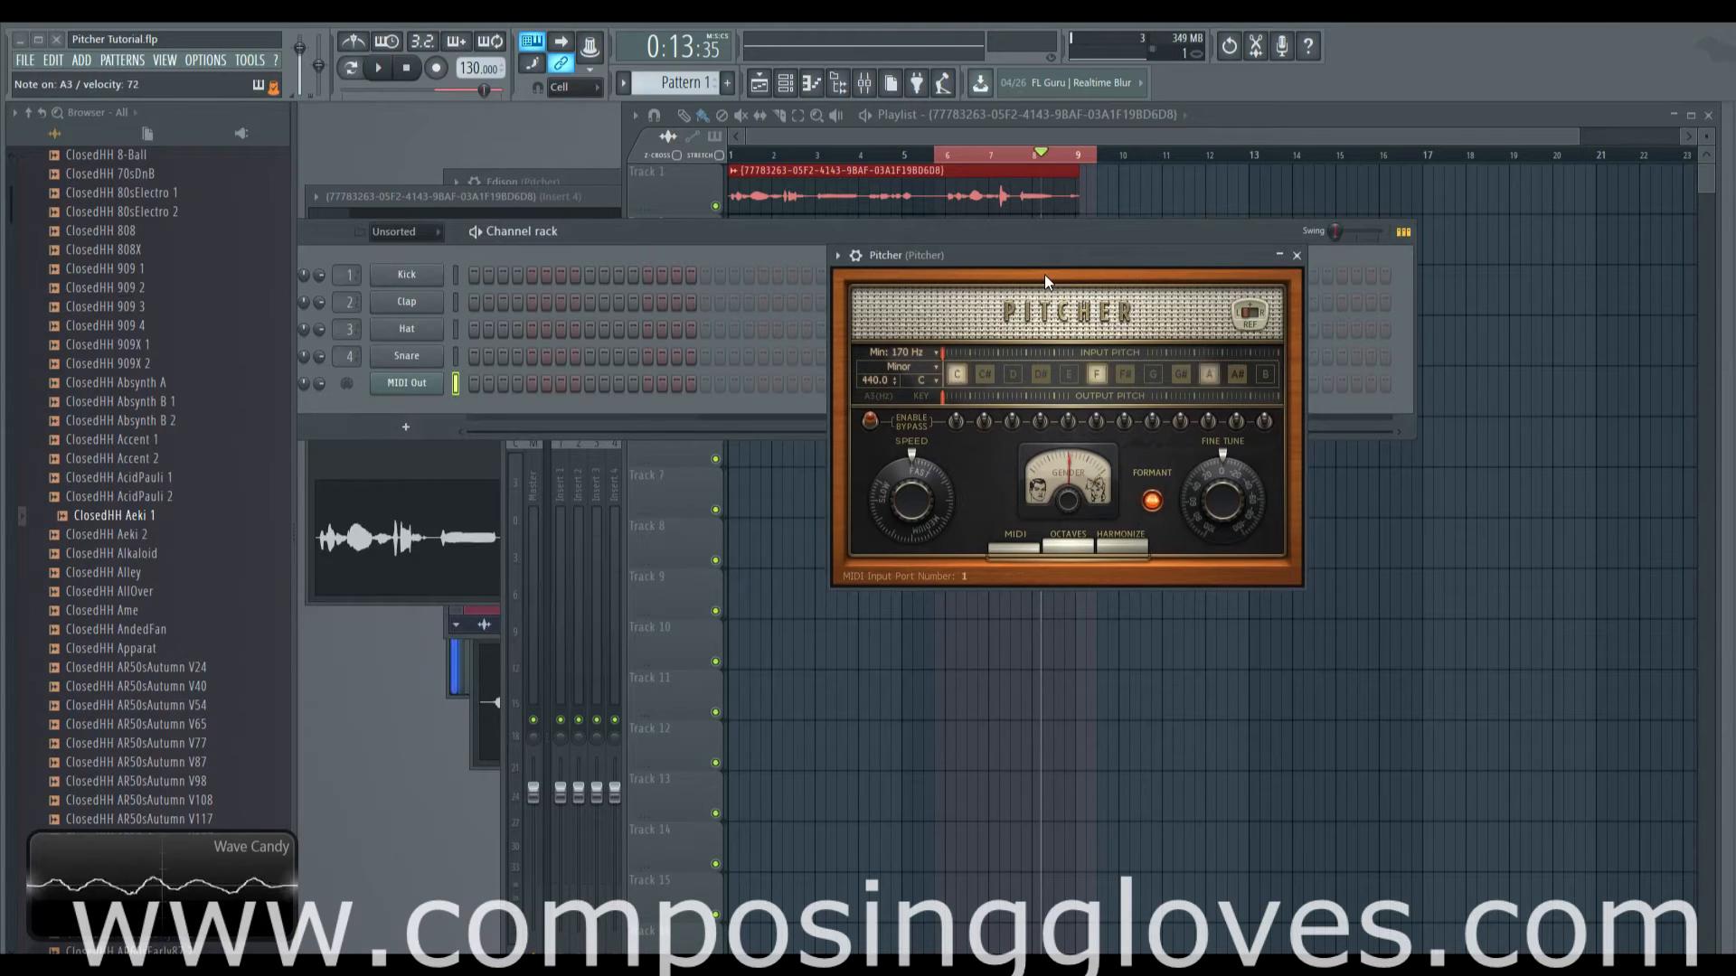
Move the Pitcher window aside, show the mixer and check the available audio input sources for the Pitcher track
{"action": "left_click_drag", "start_coordinate": [1070, 262], "coordinate": [1034, 280]}
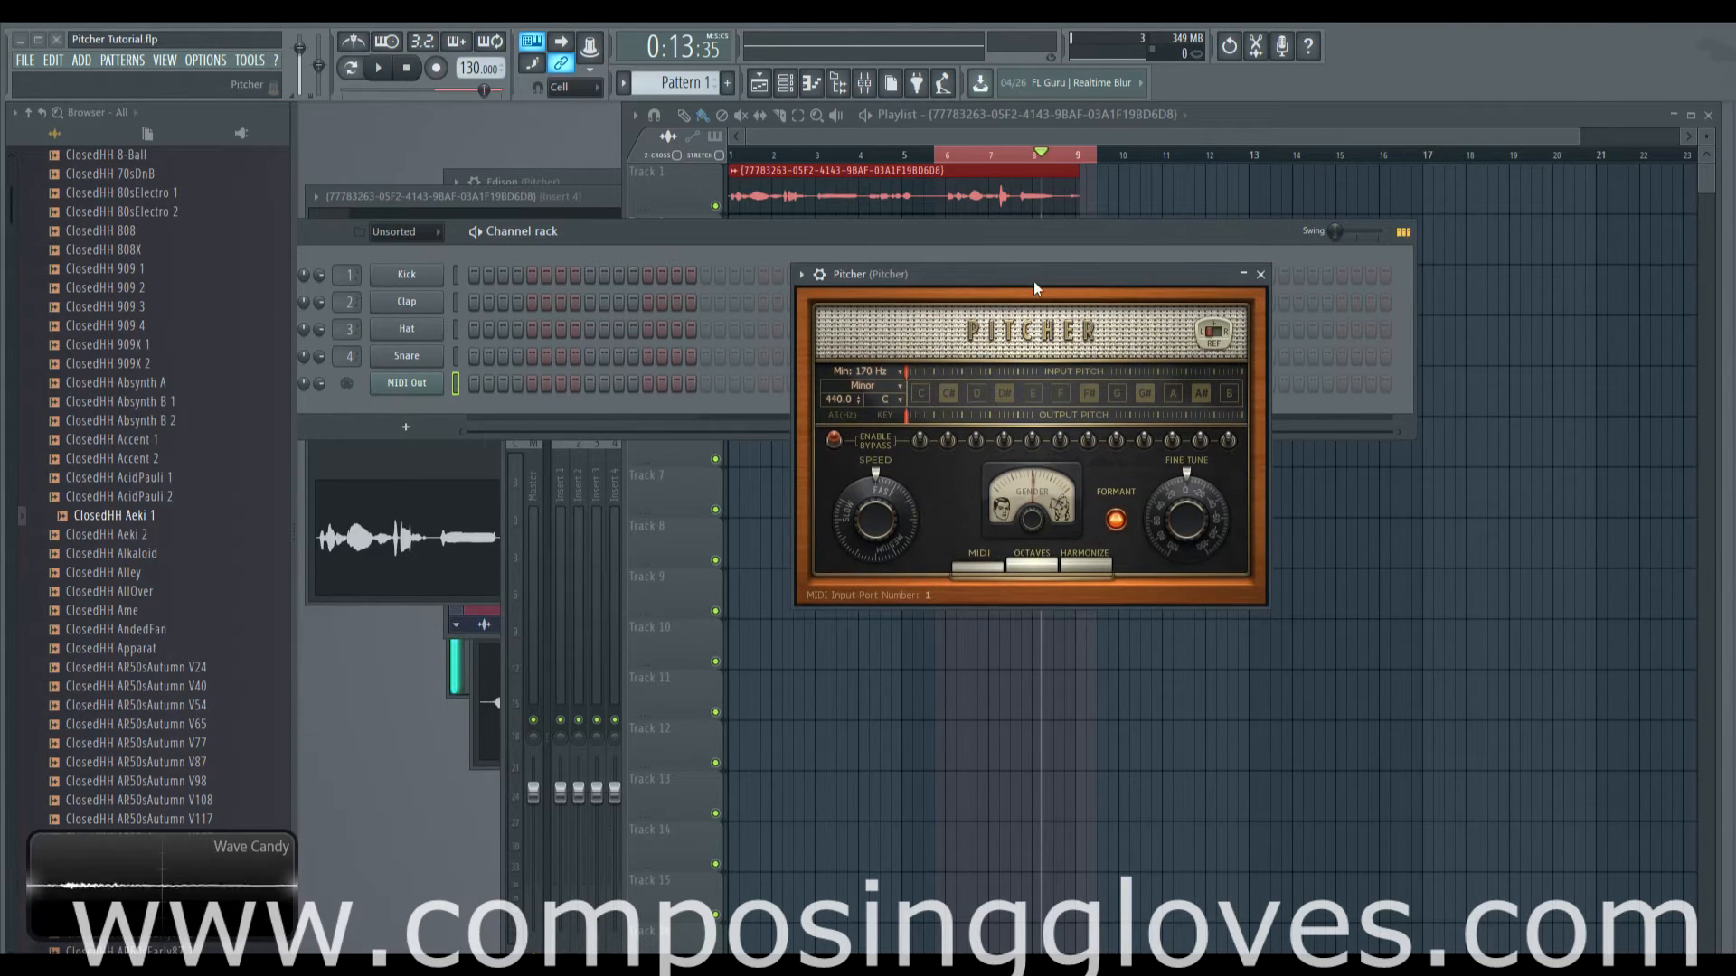
{"action": "key", "text": "F9"}
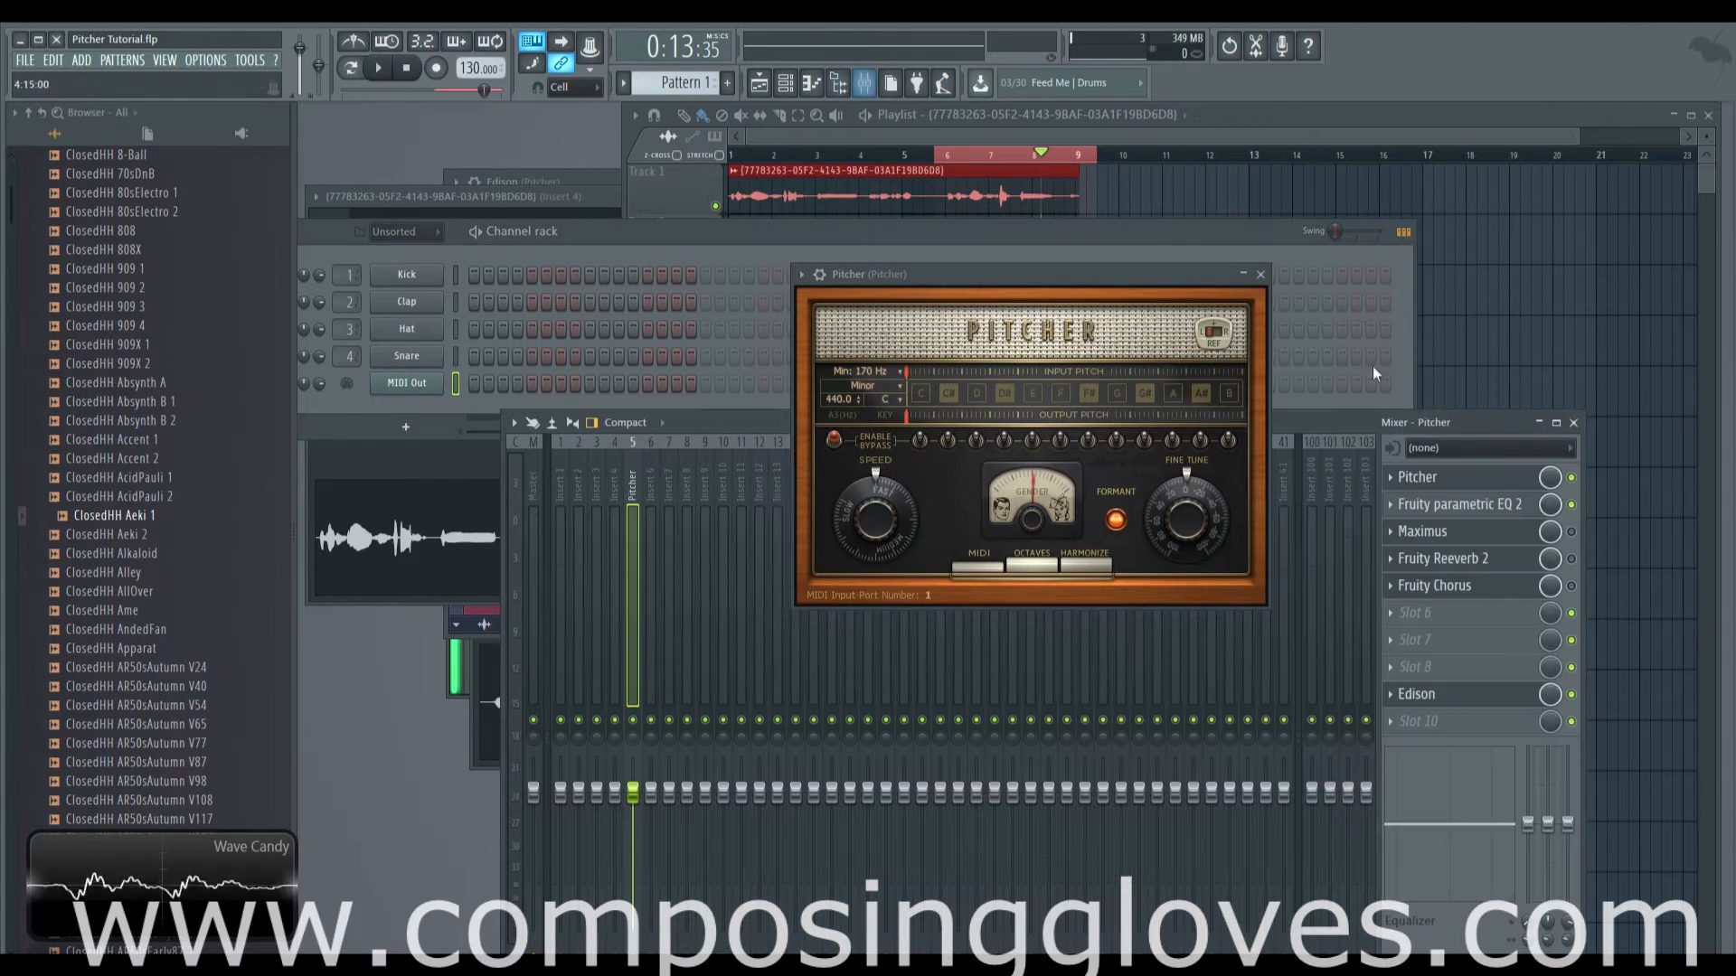
{"action": "left_click", "coordinate": [1493, 449]}
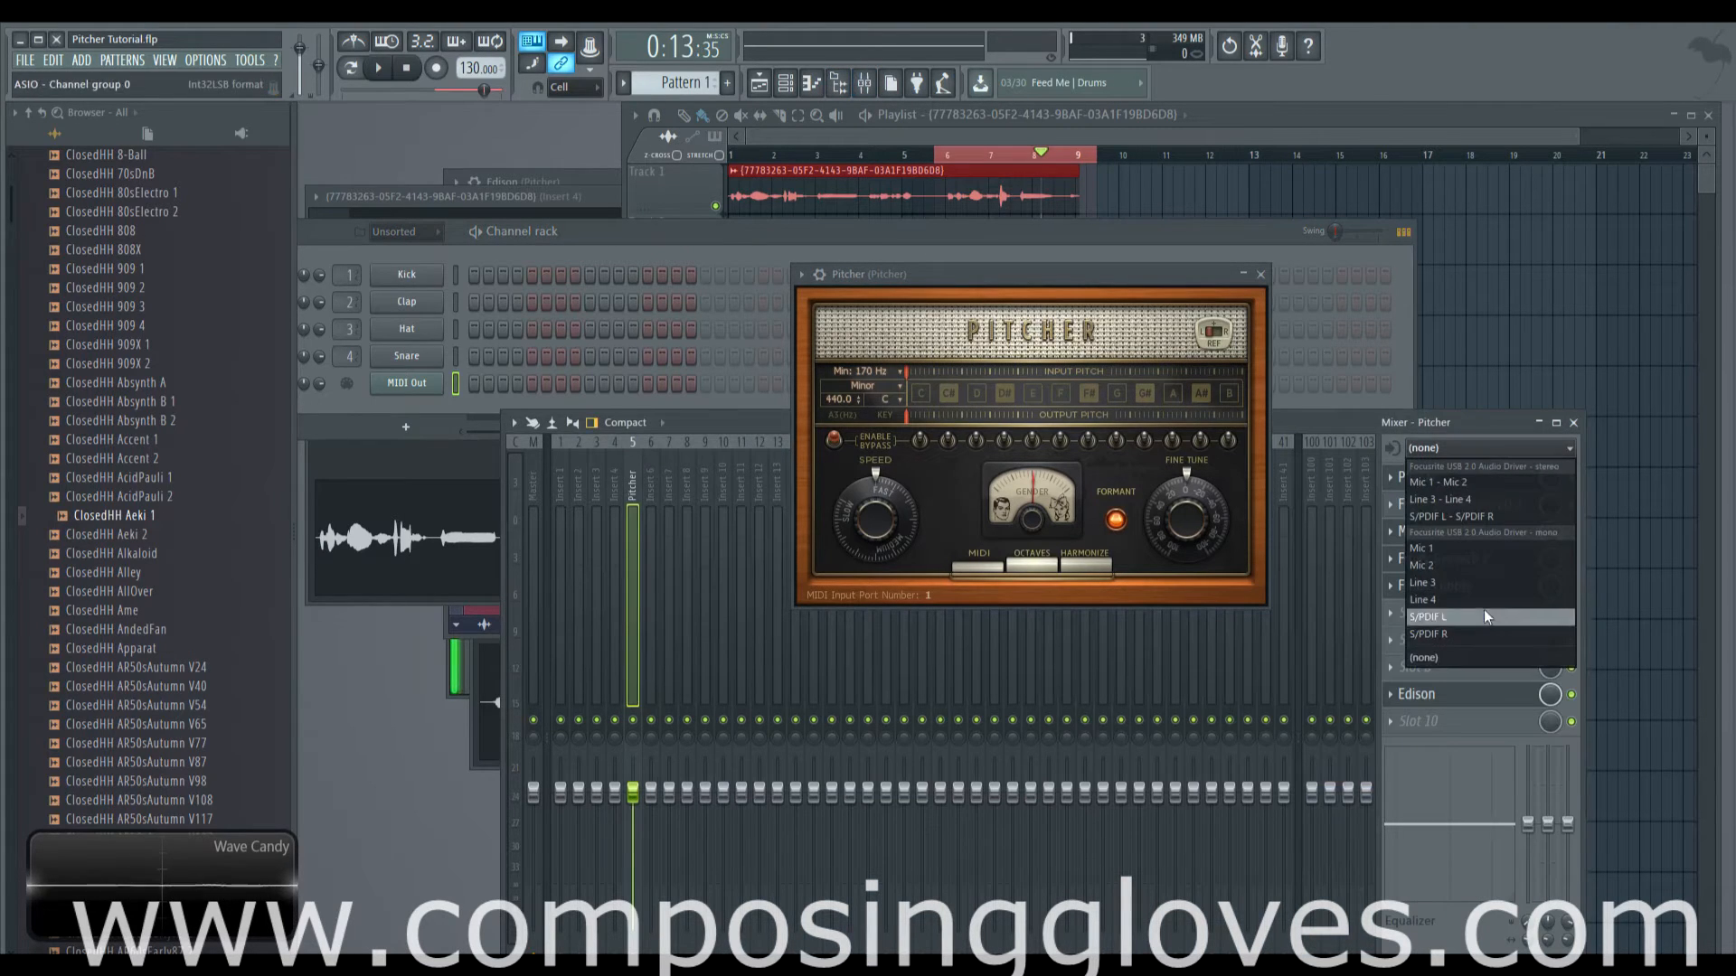
{"action": "left_click", "coordinate": [1372, 416]}
Audition the selected range twice from its start while playing MIDI notes into Pitcher, and stop playback
{"action": "left_click", "coordinate": [949, 157]}
{"action": "key", "text": "space"}
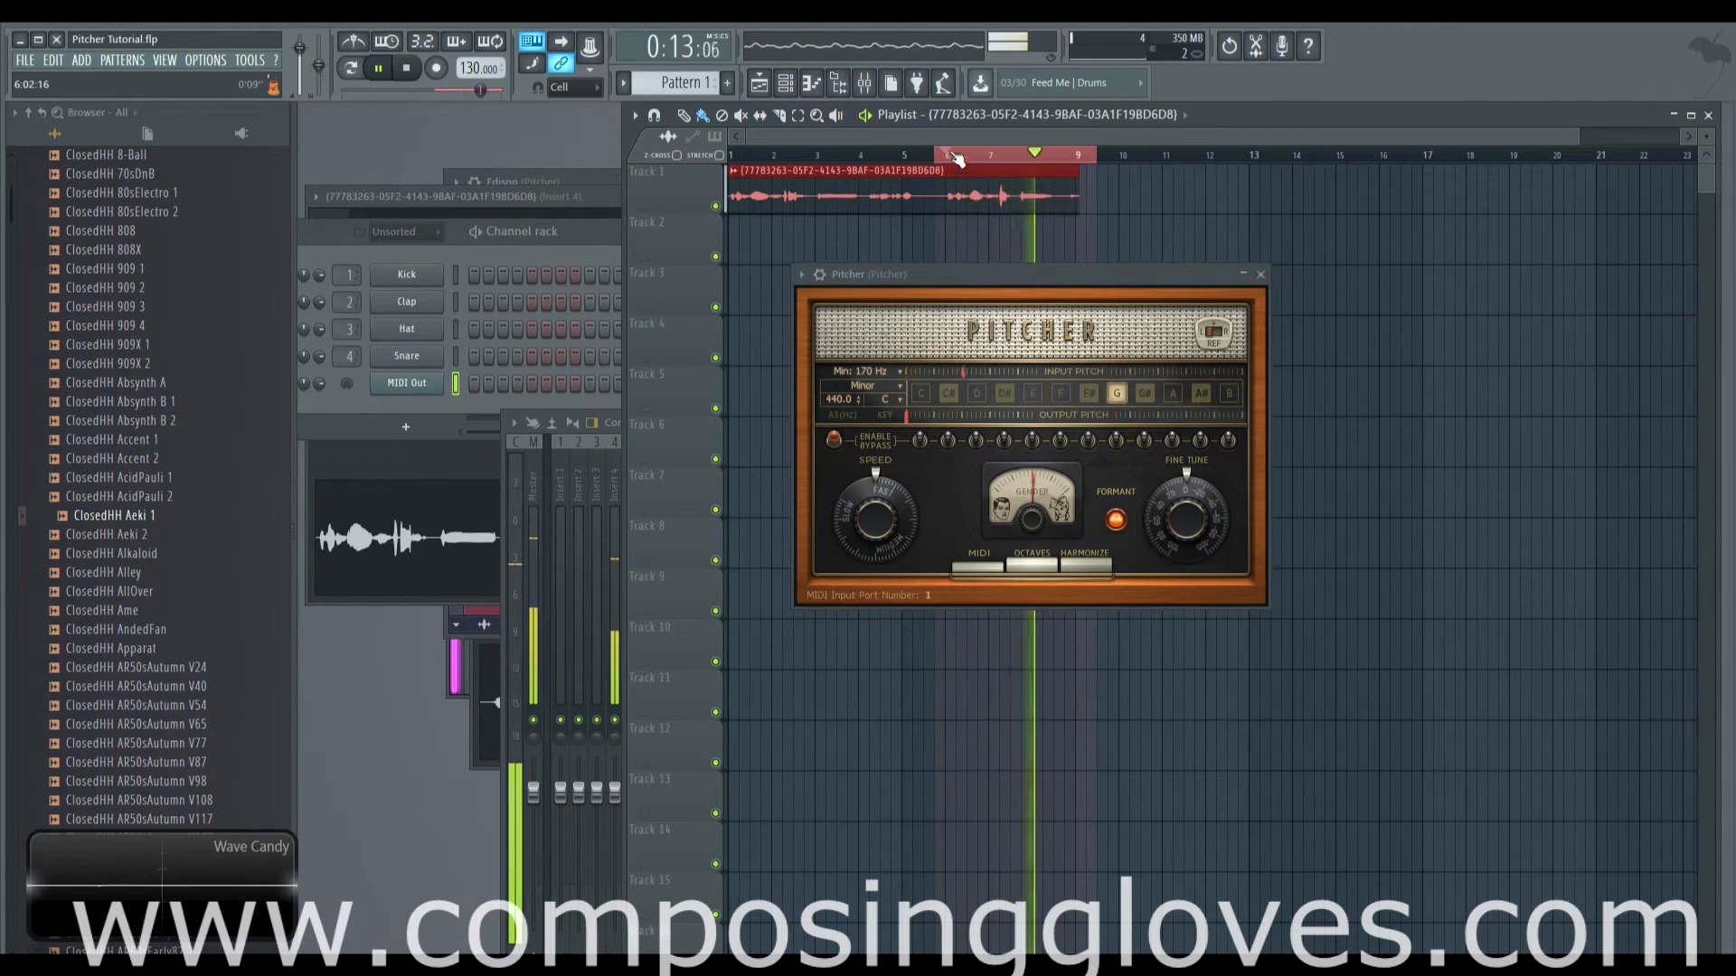
{"action": "key", "text": "space"}
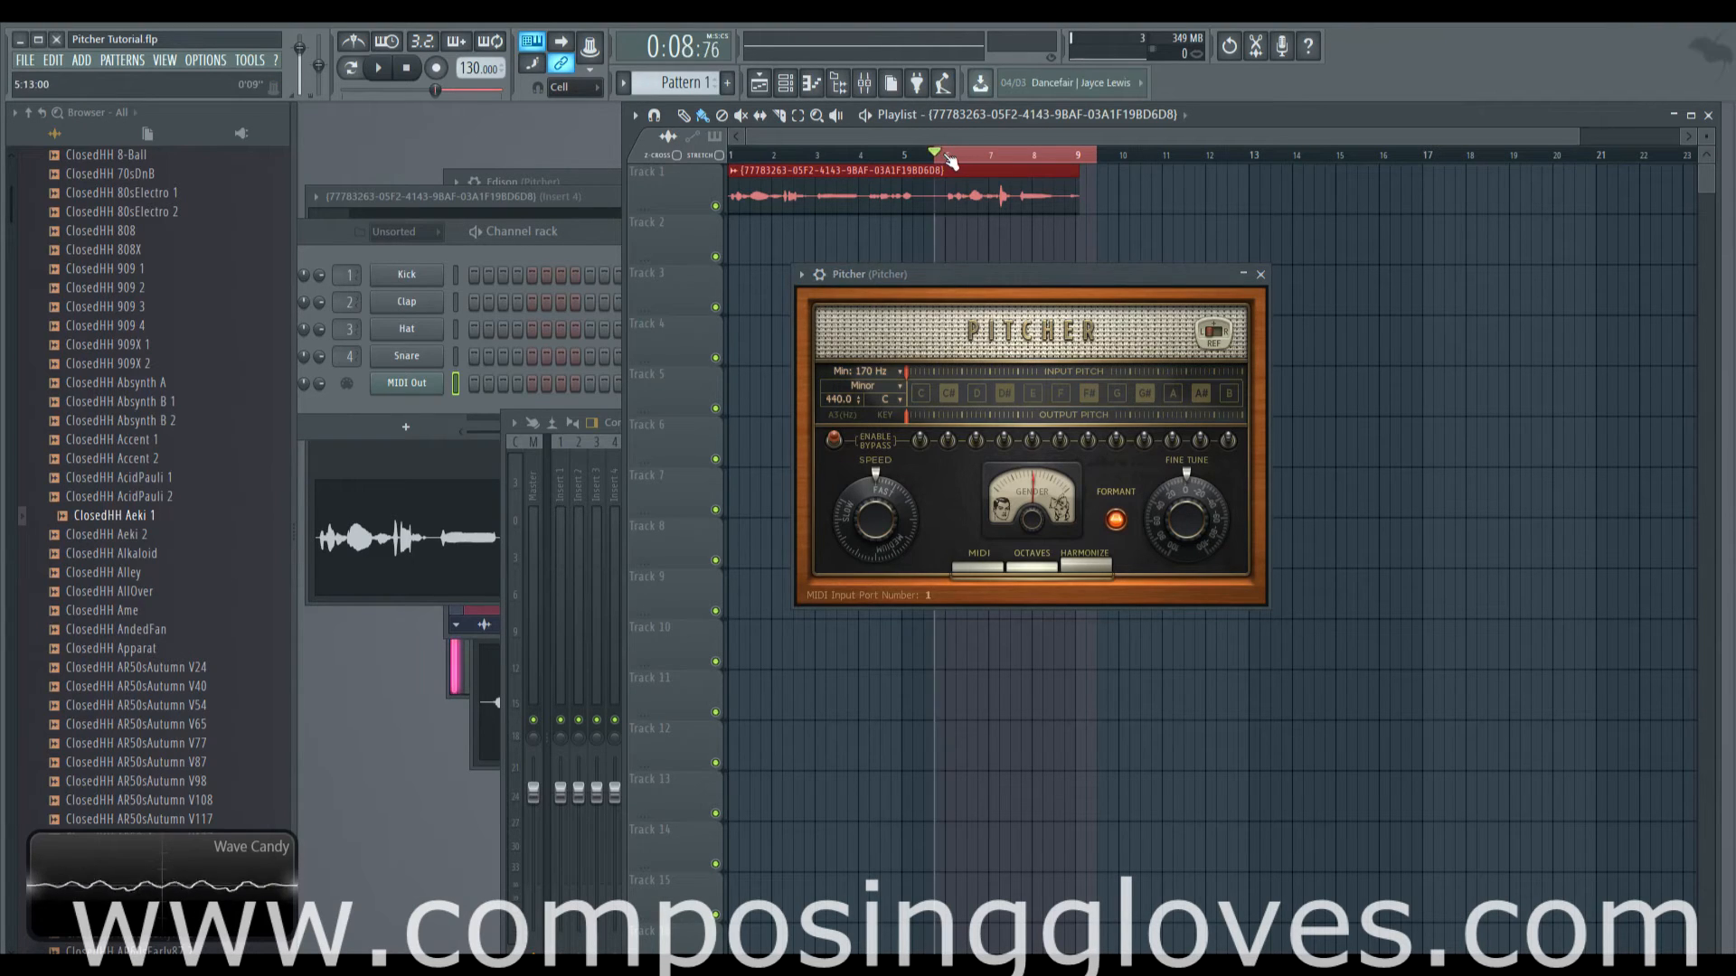
{"action": "key", "text": "space"}
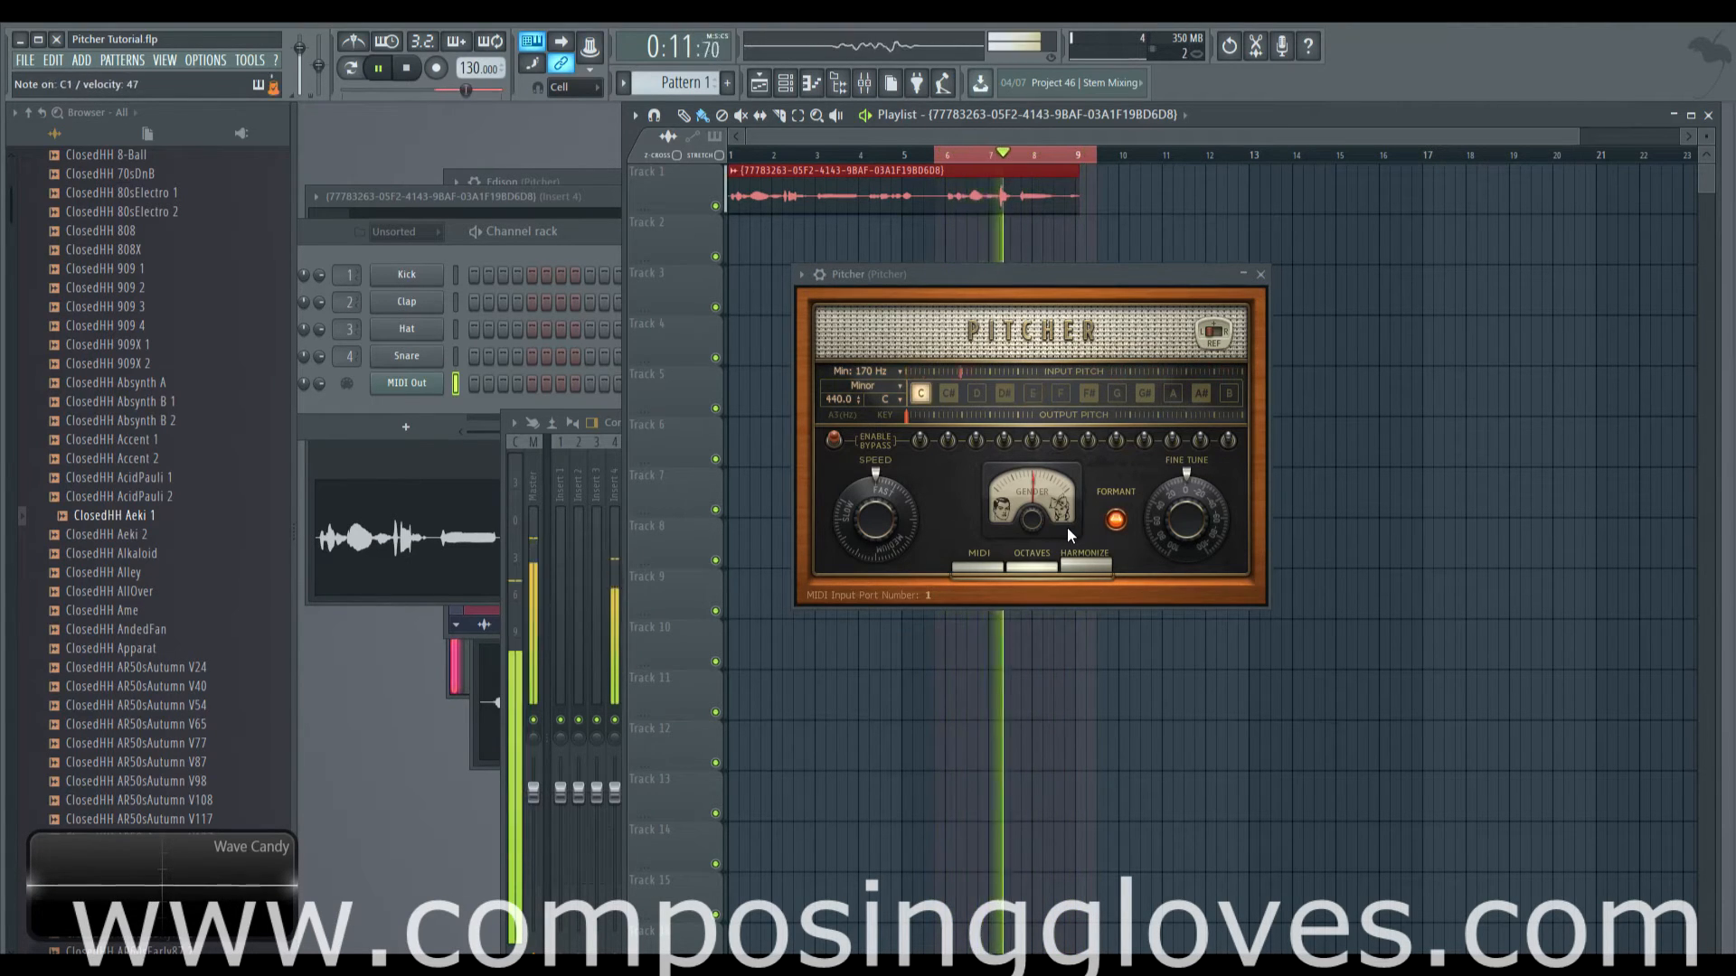
{"action": "key", "text": "space"}
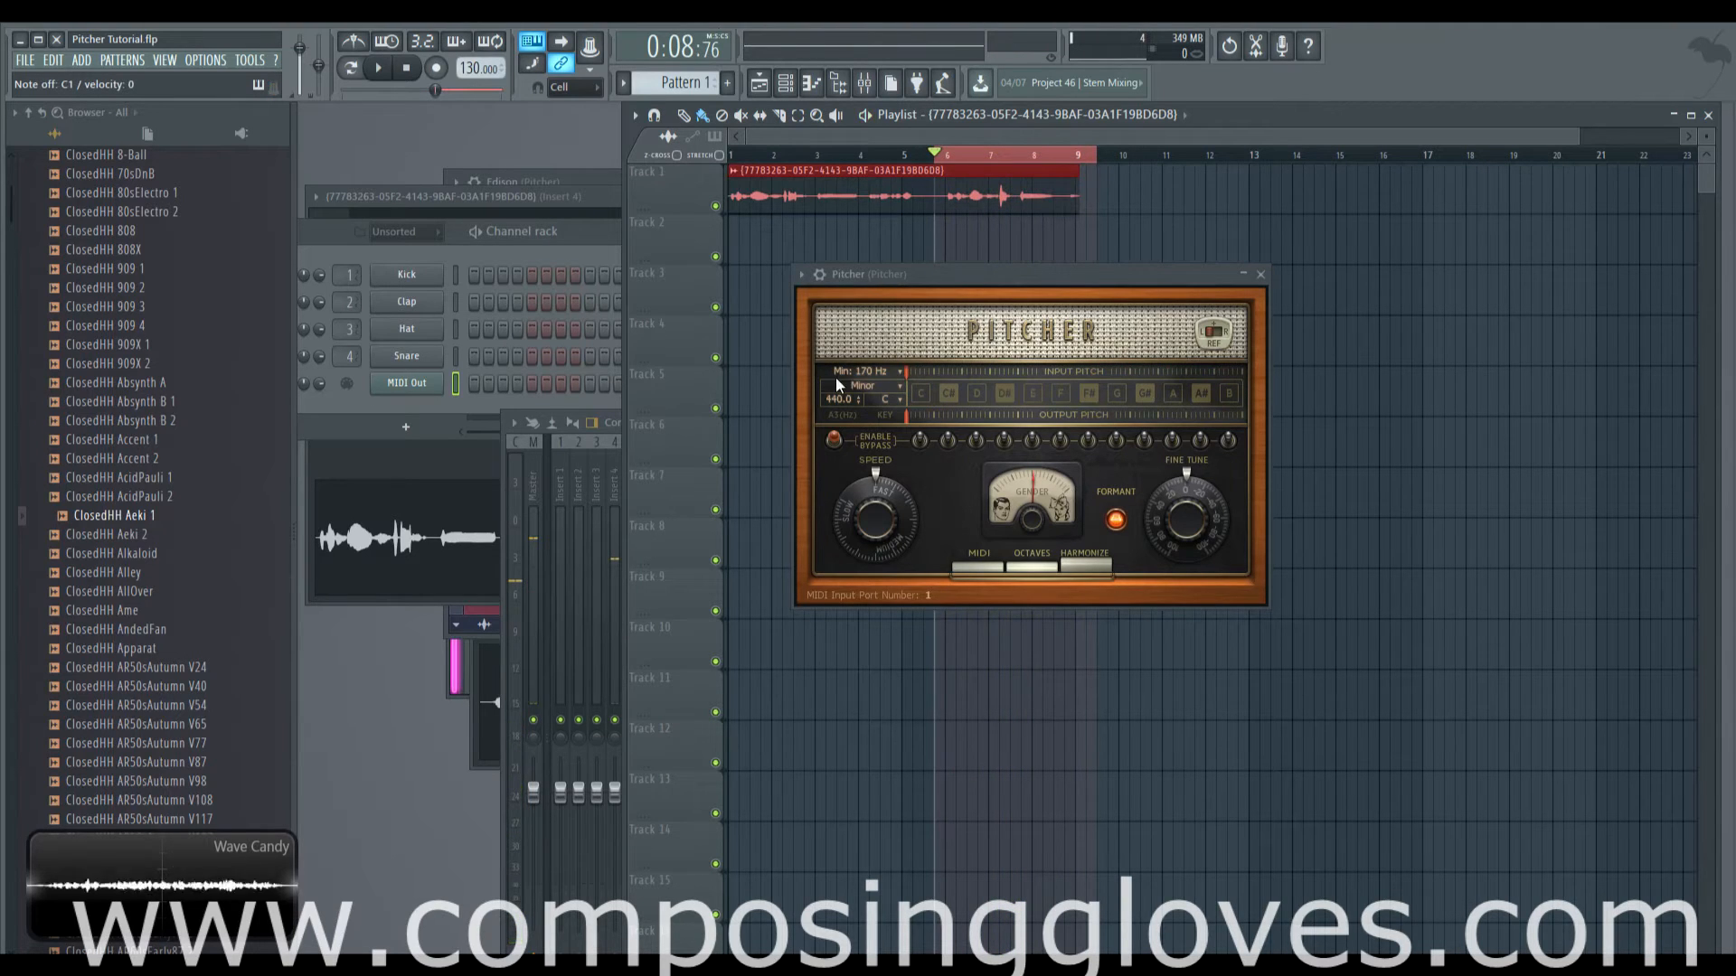
Enable Pitcher's Harmonize mode and try the stereo spread control, leaving it at 0
{"action": "left_click", "coordinate": [1030, 568]}
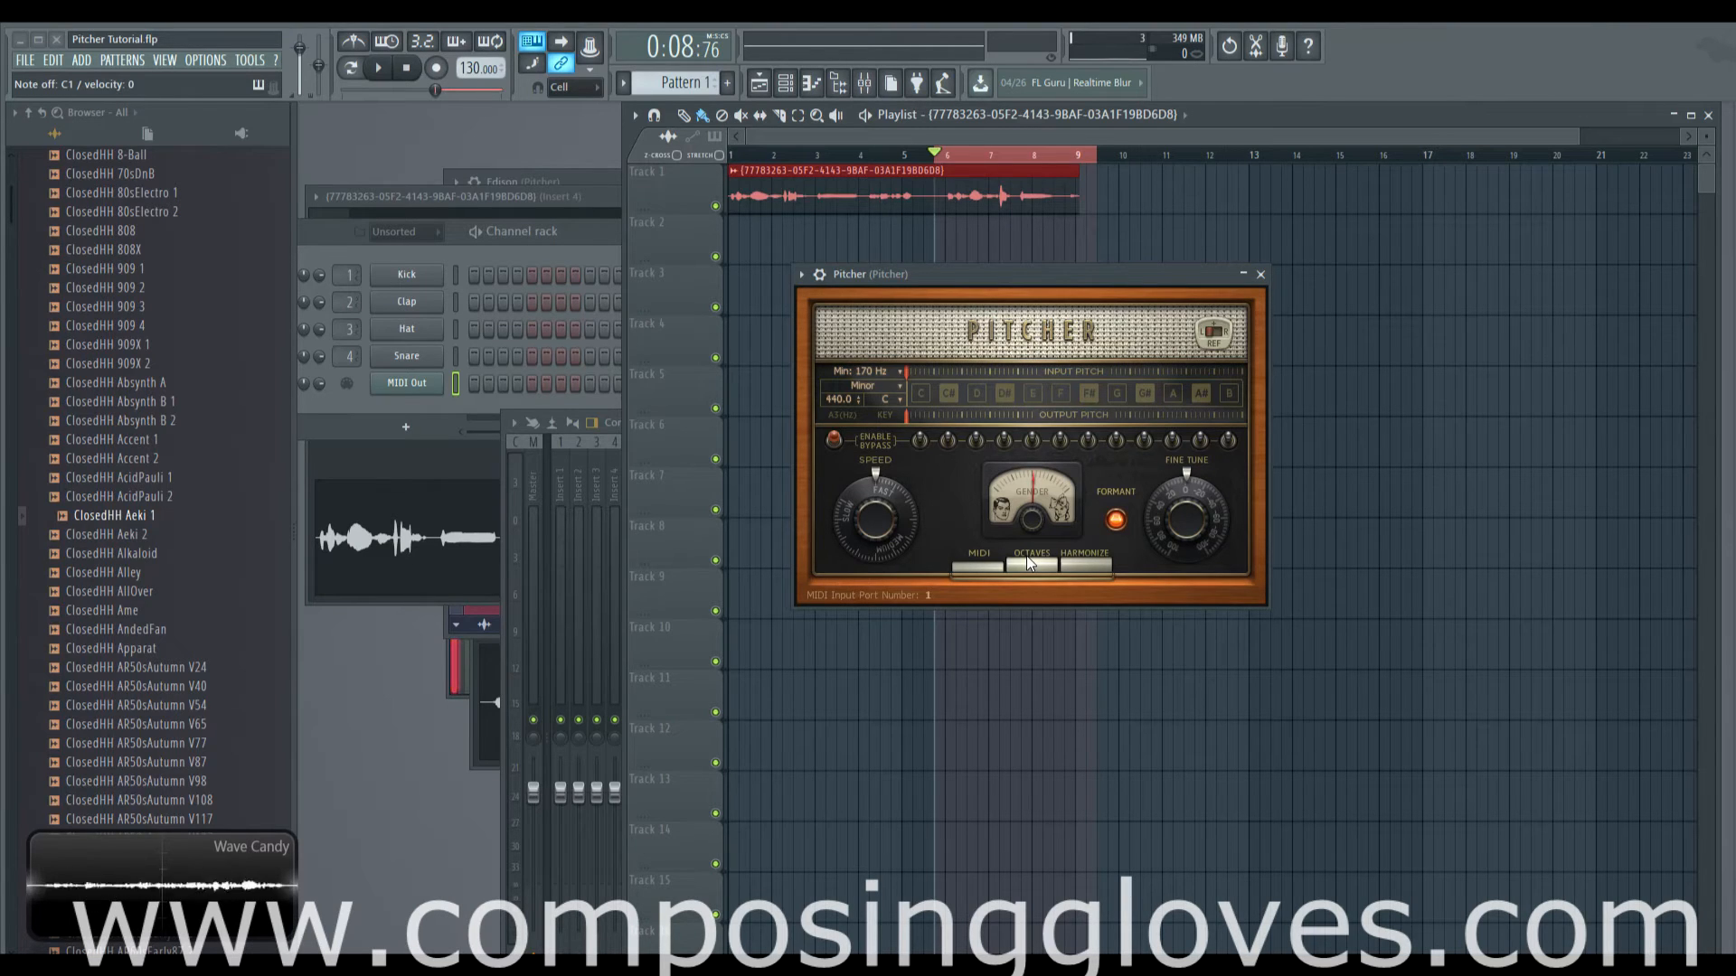
{"action": "left_click", "coordinate": [1097, 562]}
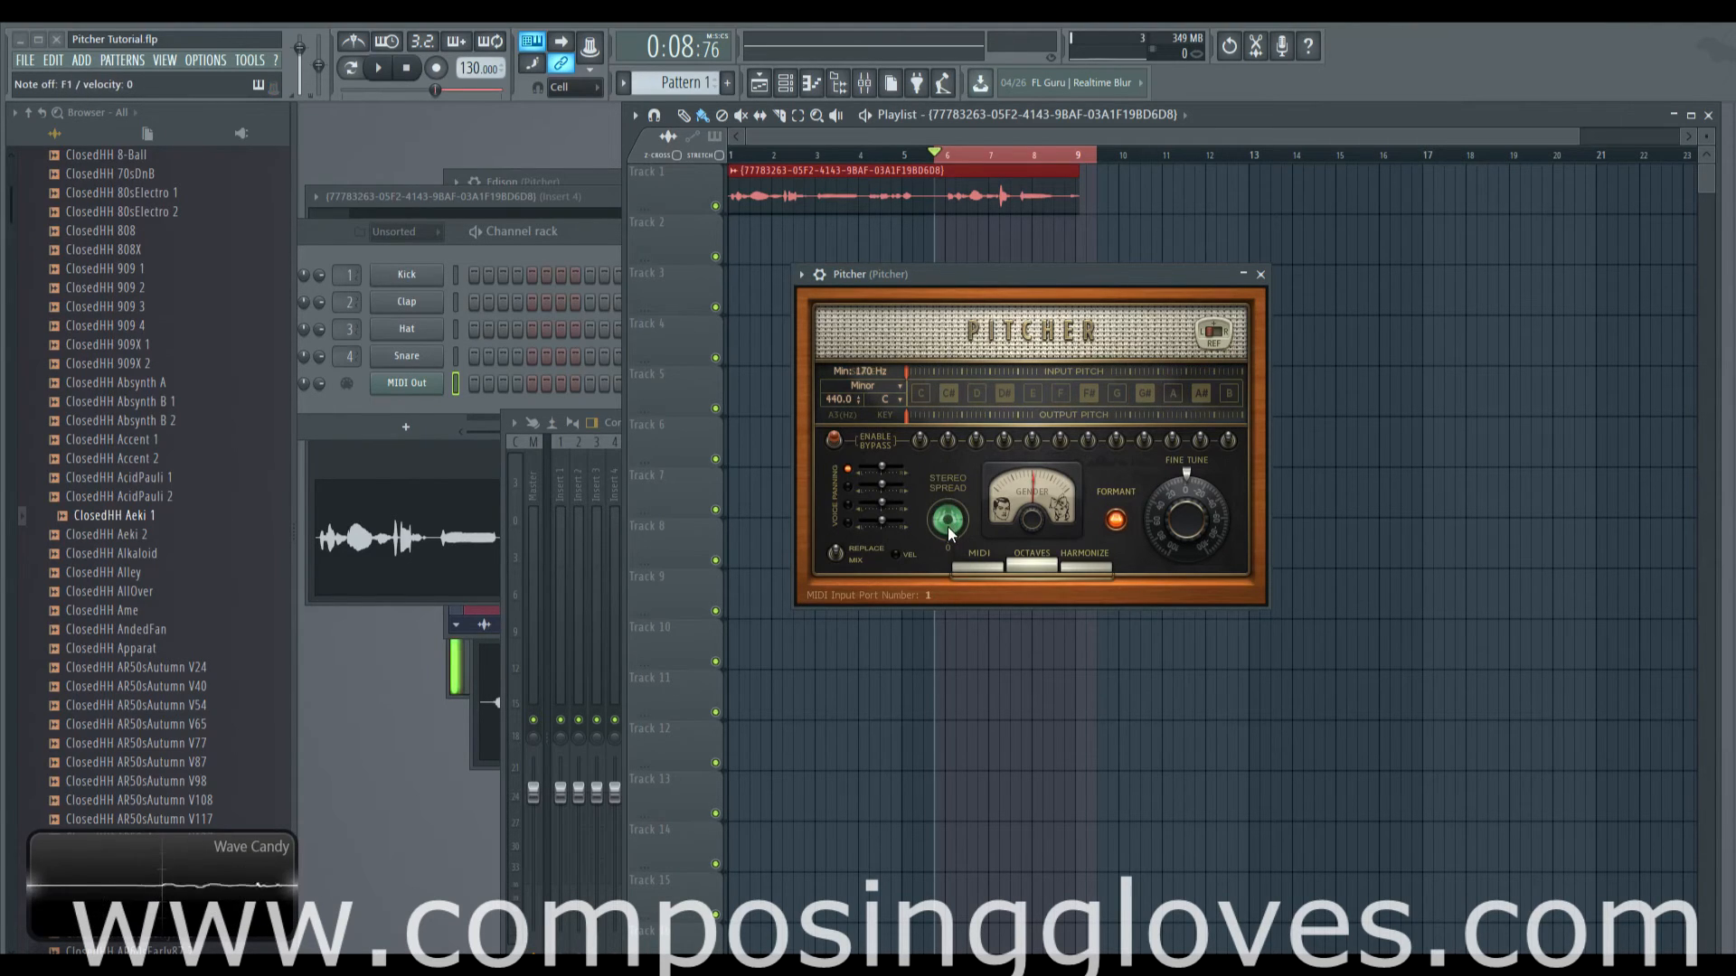
{"action": "left_click_drag", "start_coordinate": [947, 526], "coordinate": [948, 517]}
{"action": "left_click_drag", "start_coordinate": [947, 519], "coordinate": [947, 542]}
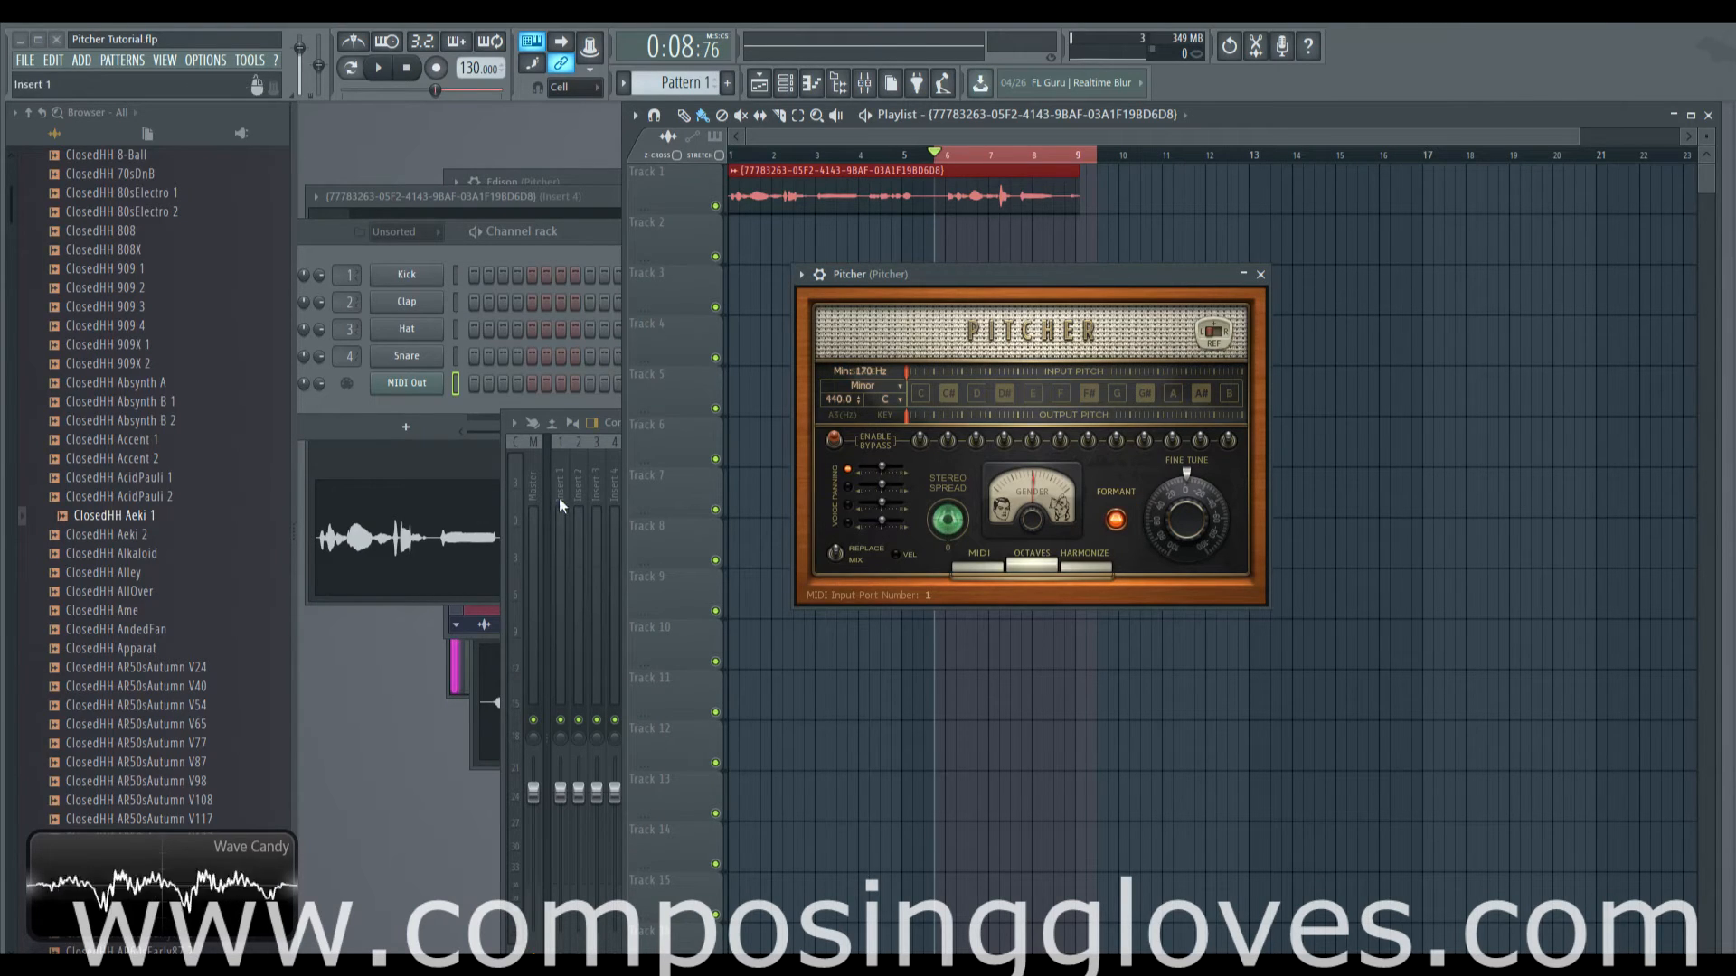
{"action": "left_click_drag", "start_coordinate": [948, 519], "coordinate": [947, 481]}
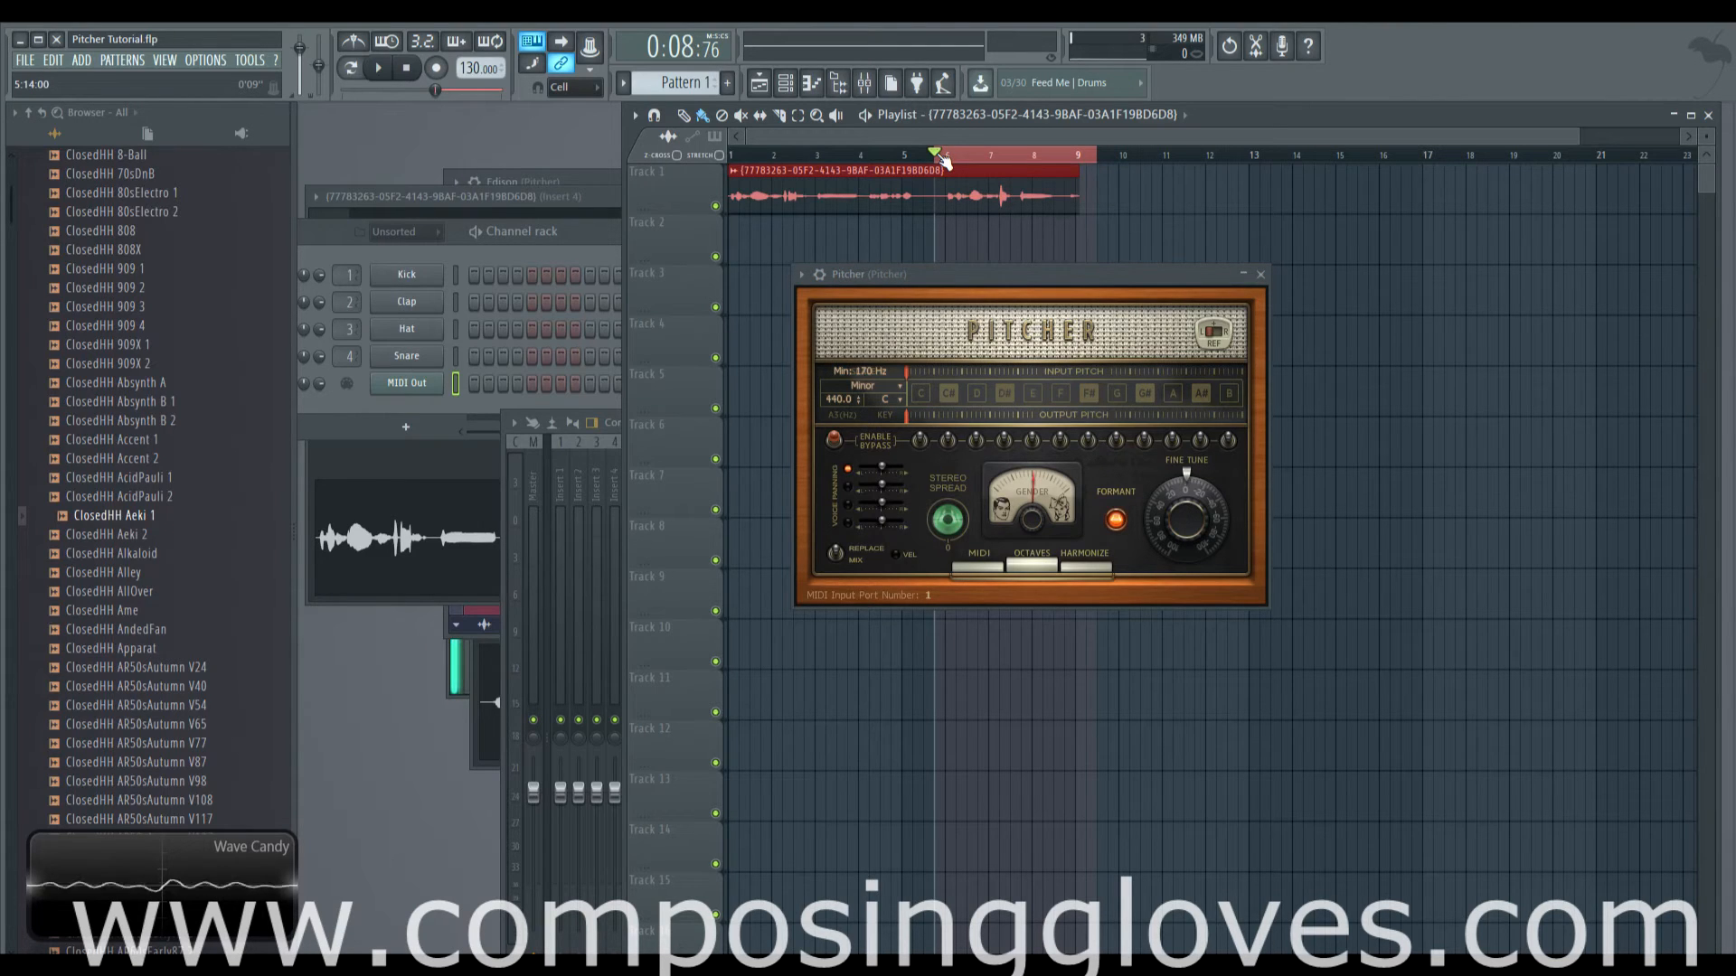
Audition the selected range in Harmonize mode while playing MIDI chords, and stop playback
{"action": "key", "text": "space"}
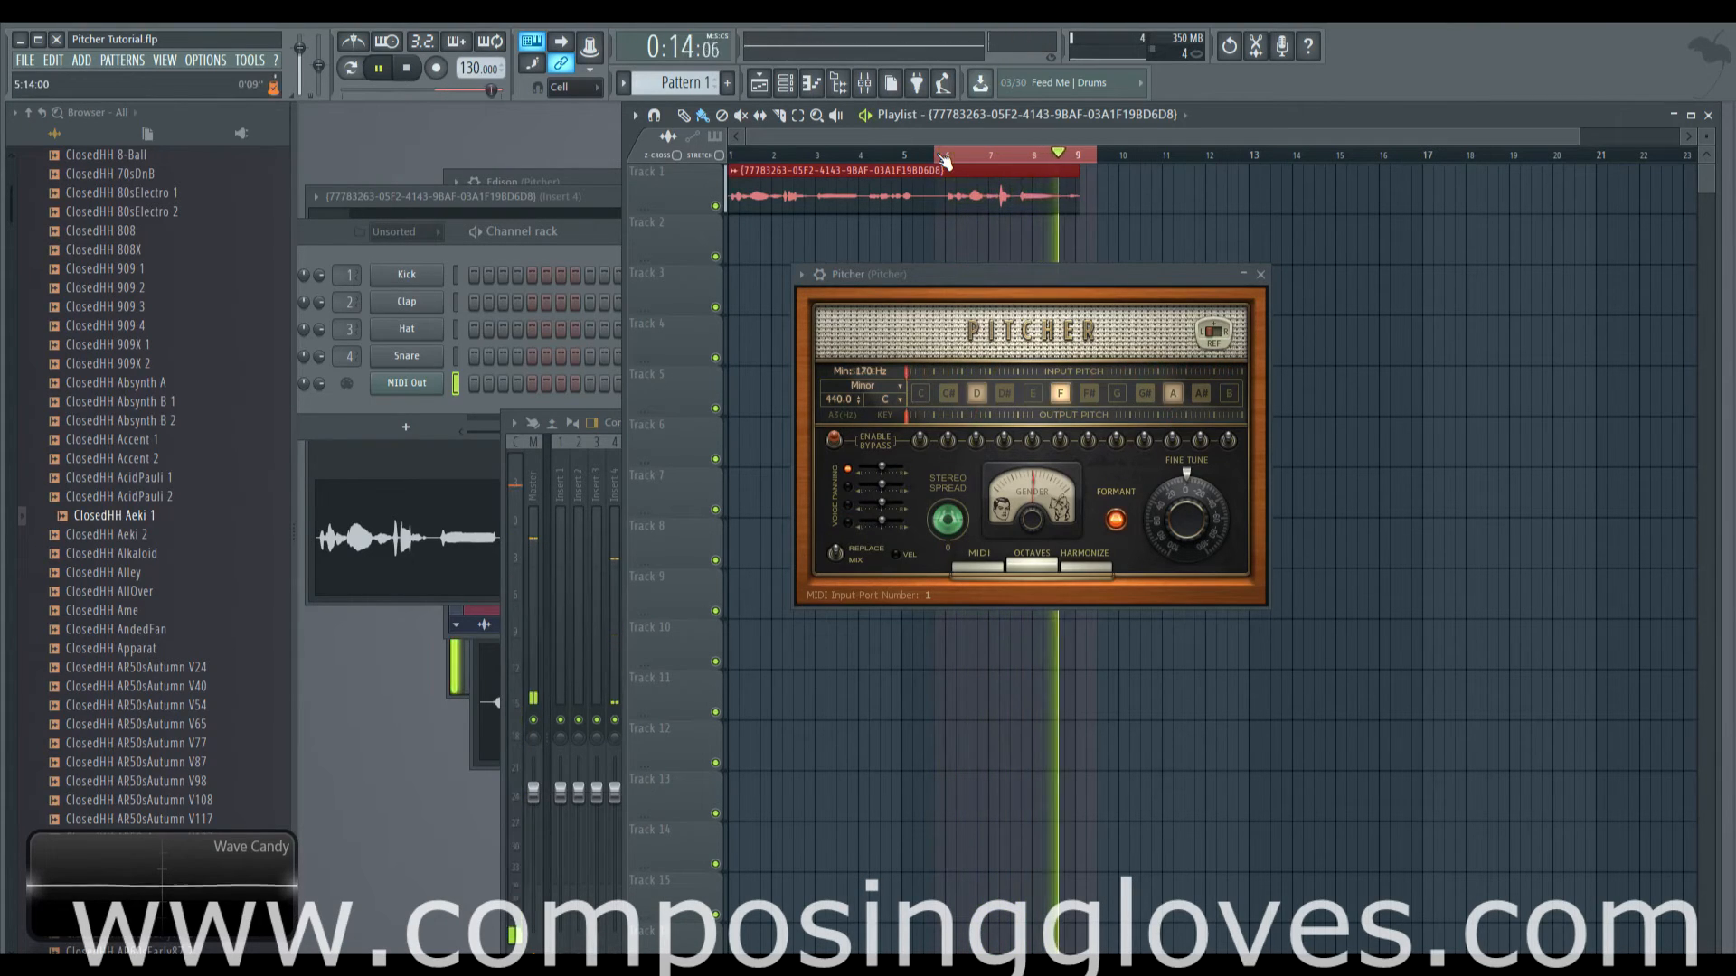
{"action": "key", "text": "space"}
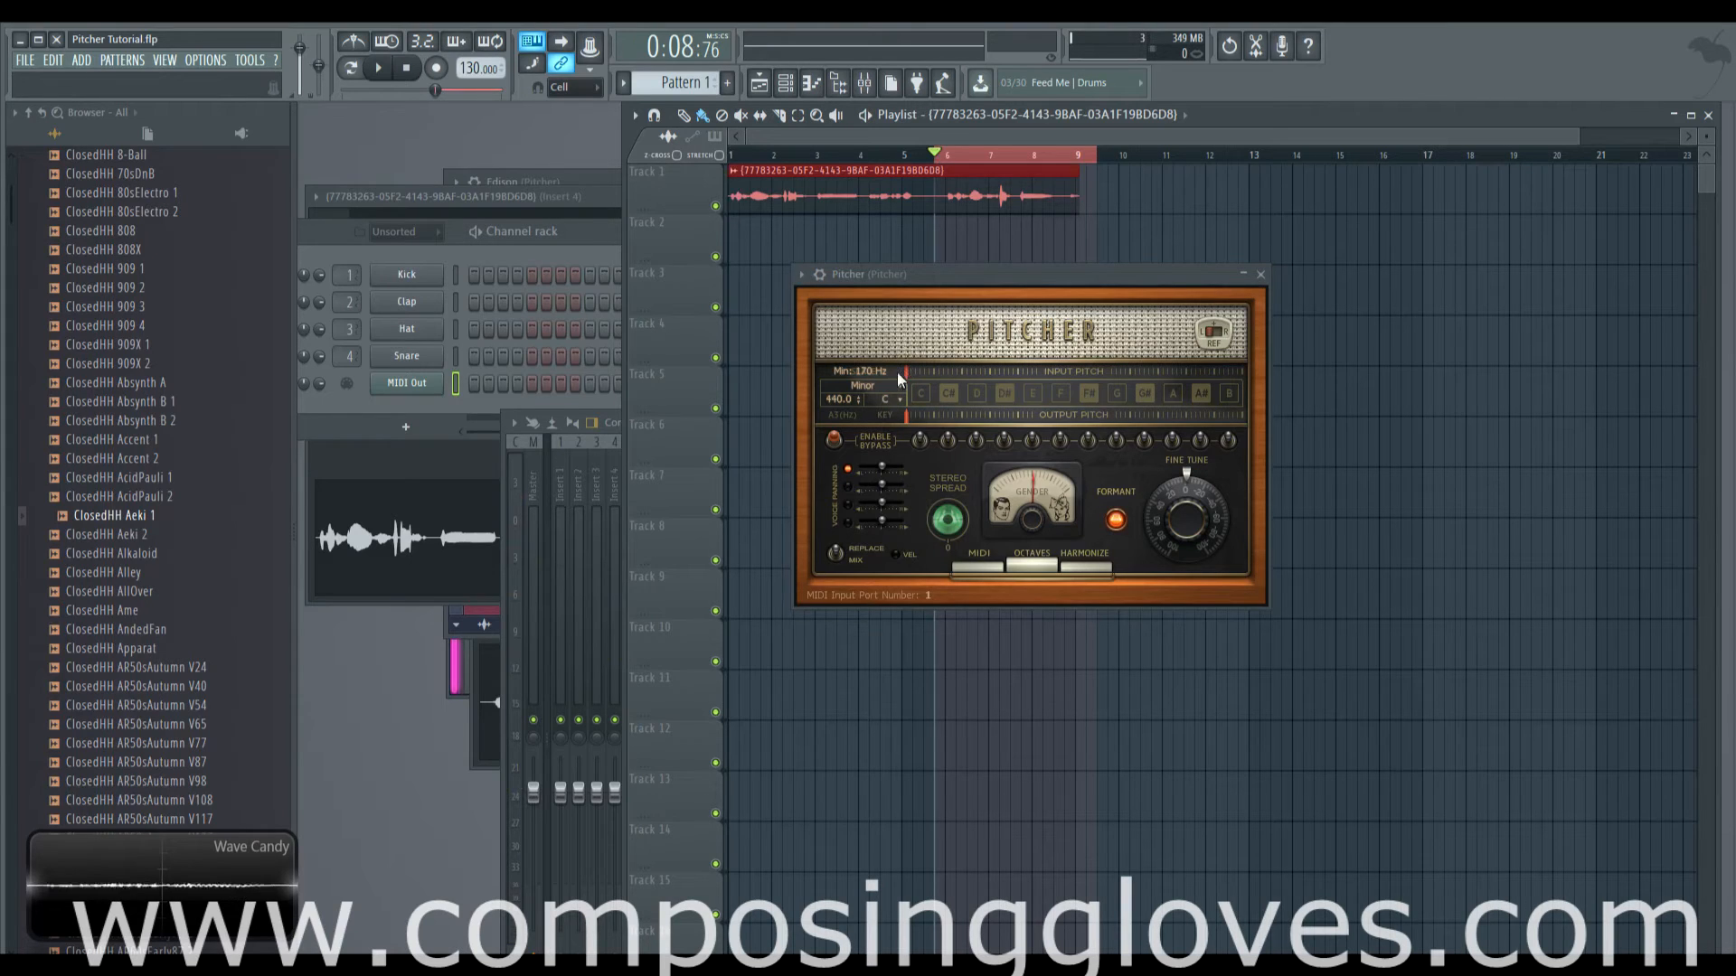
{"action": "left_click", "coordinate": [974, 394]}
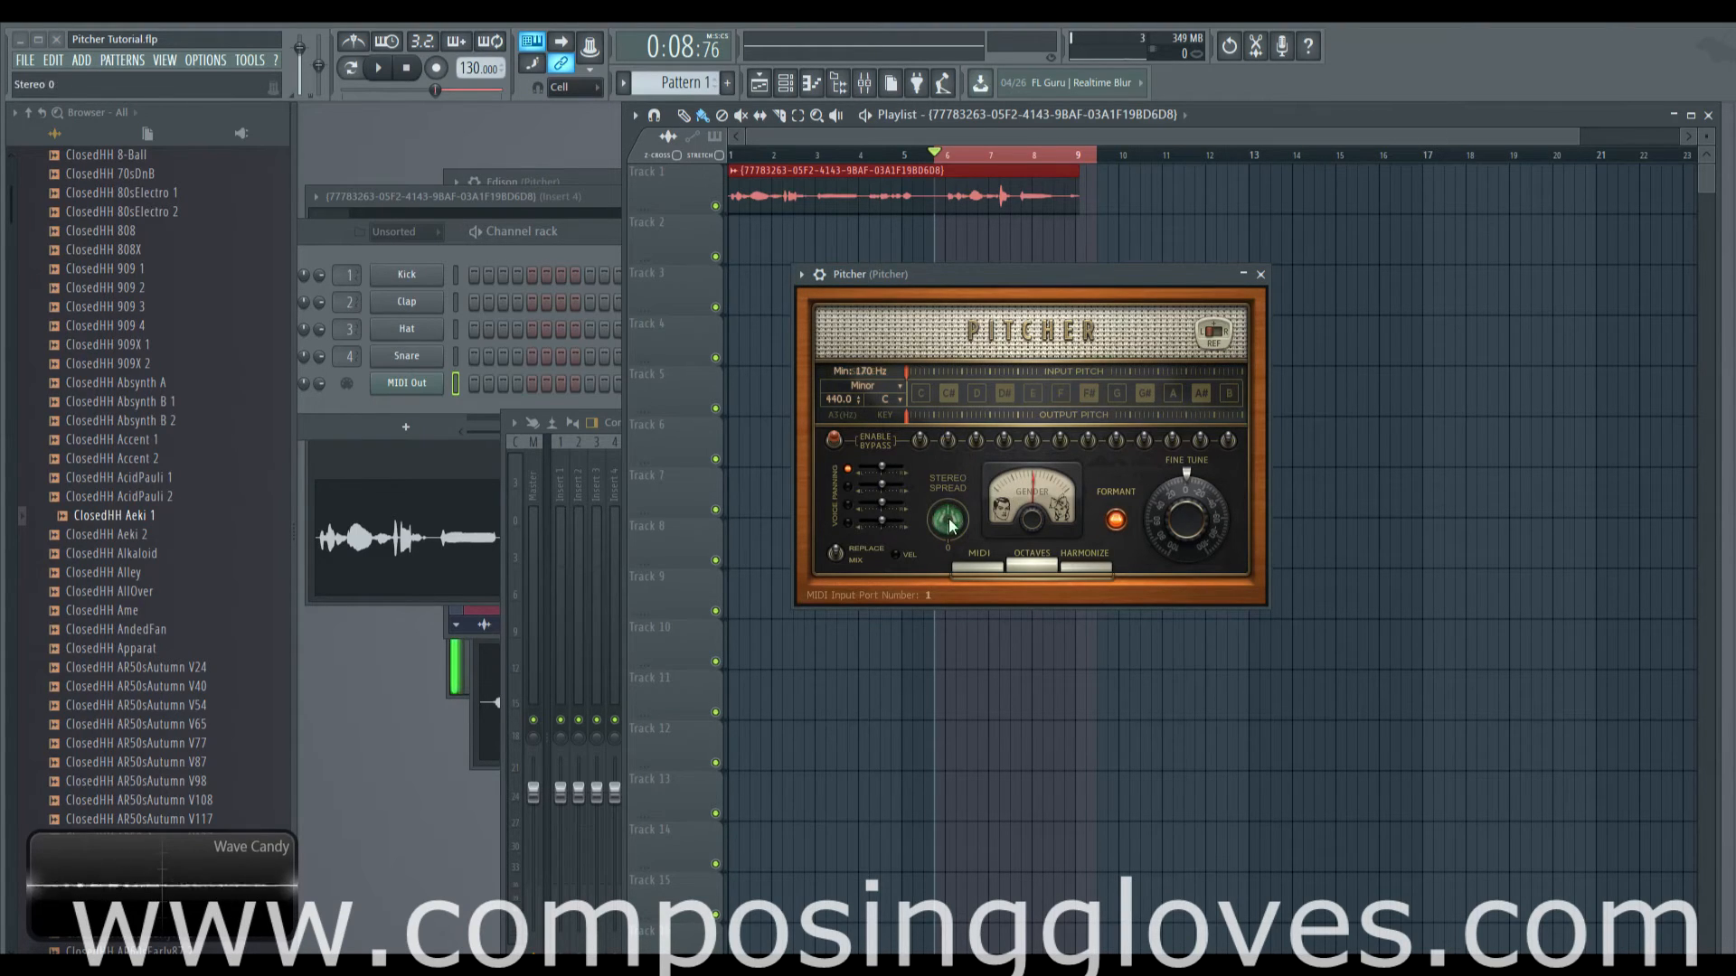
{"action": "key", "text": "space"}
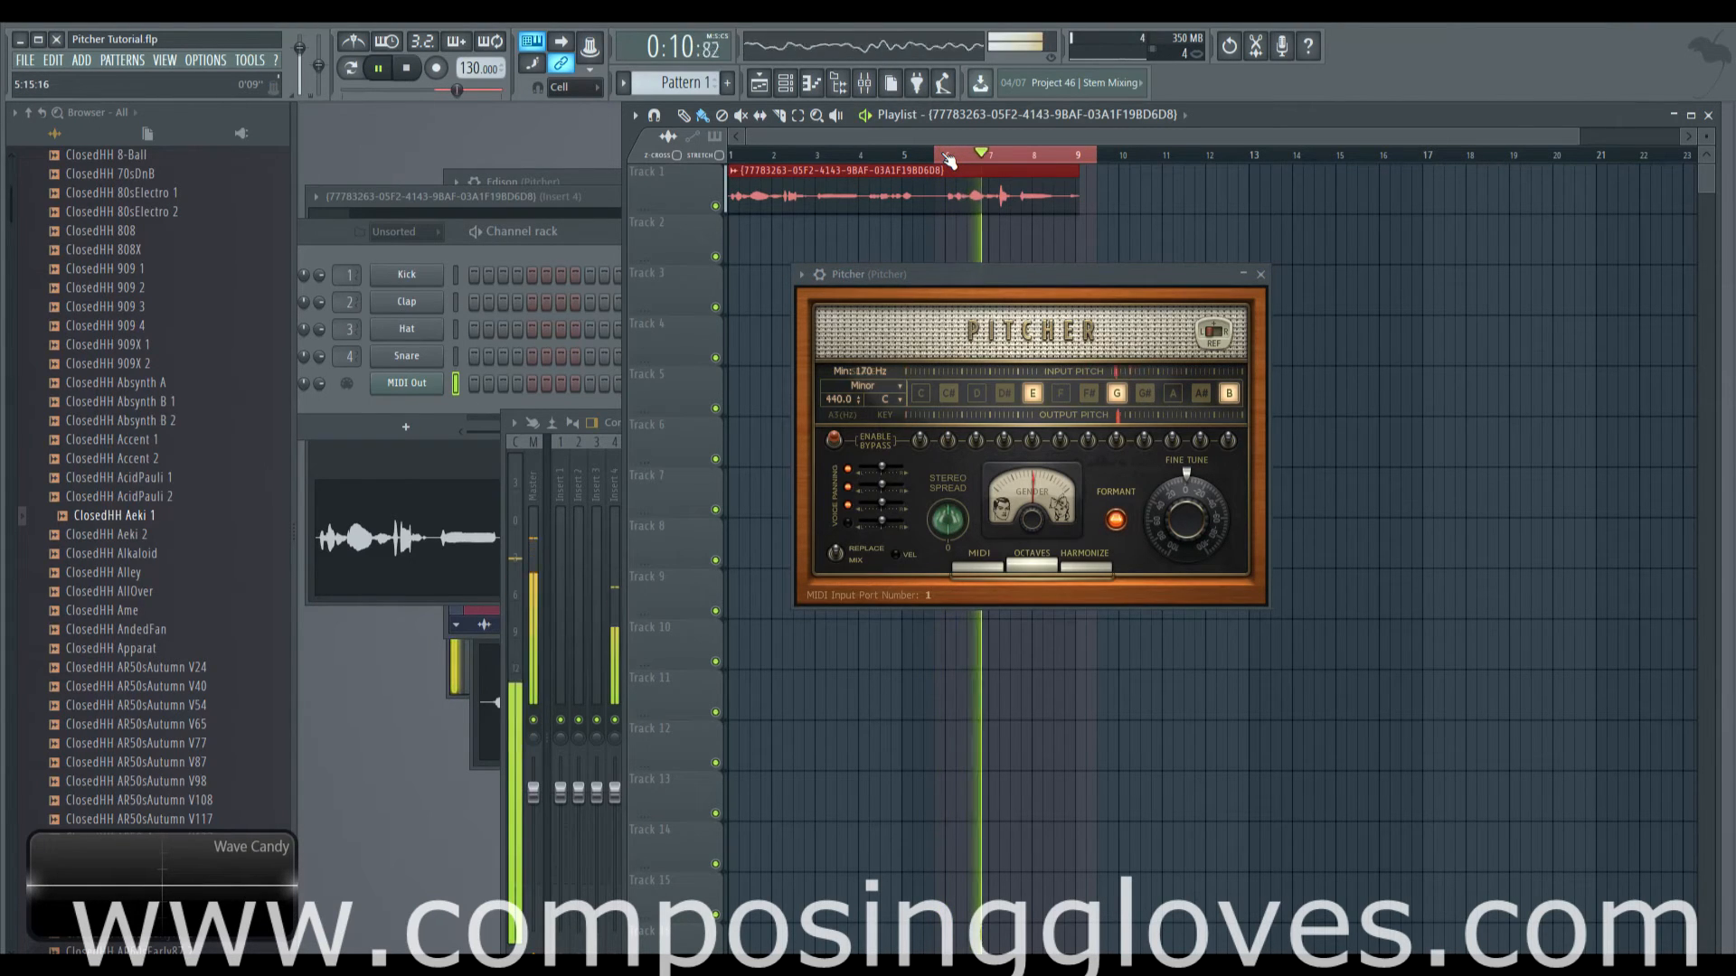
{"action": "key", "text": "space"}
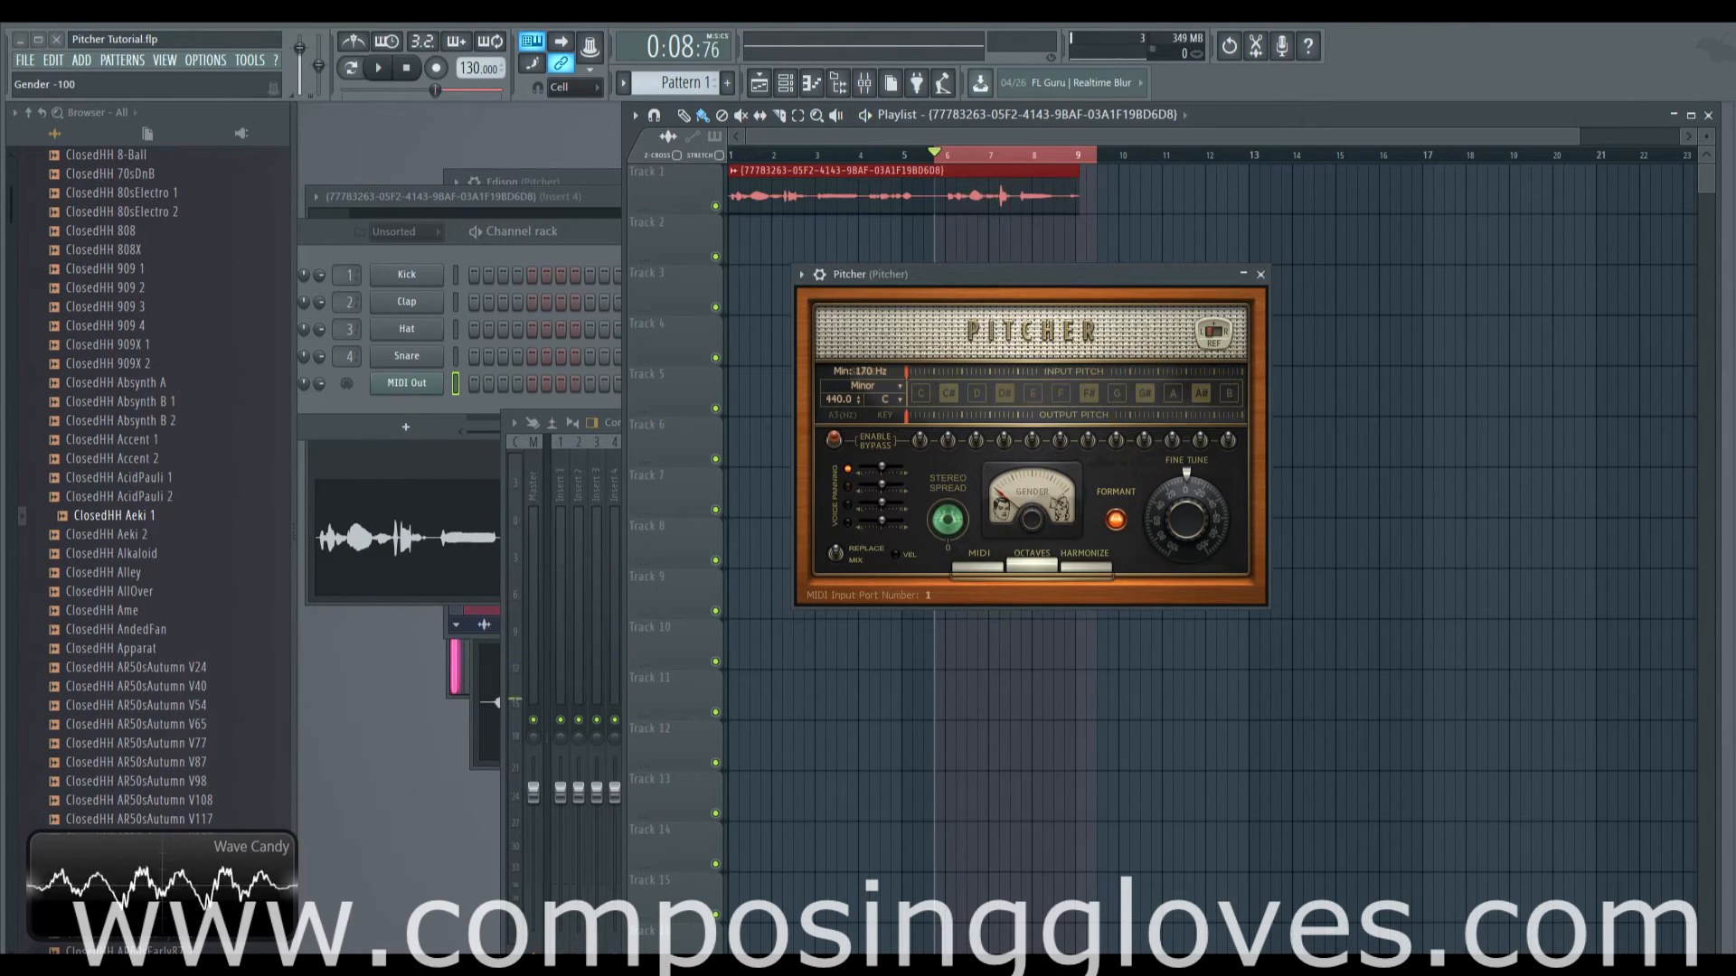
Audition the harmonized range with gender at -100, and again with gender returned near the centre
{"action": "key", "text": "space"}
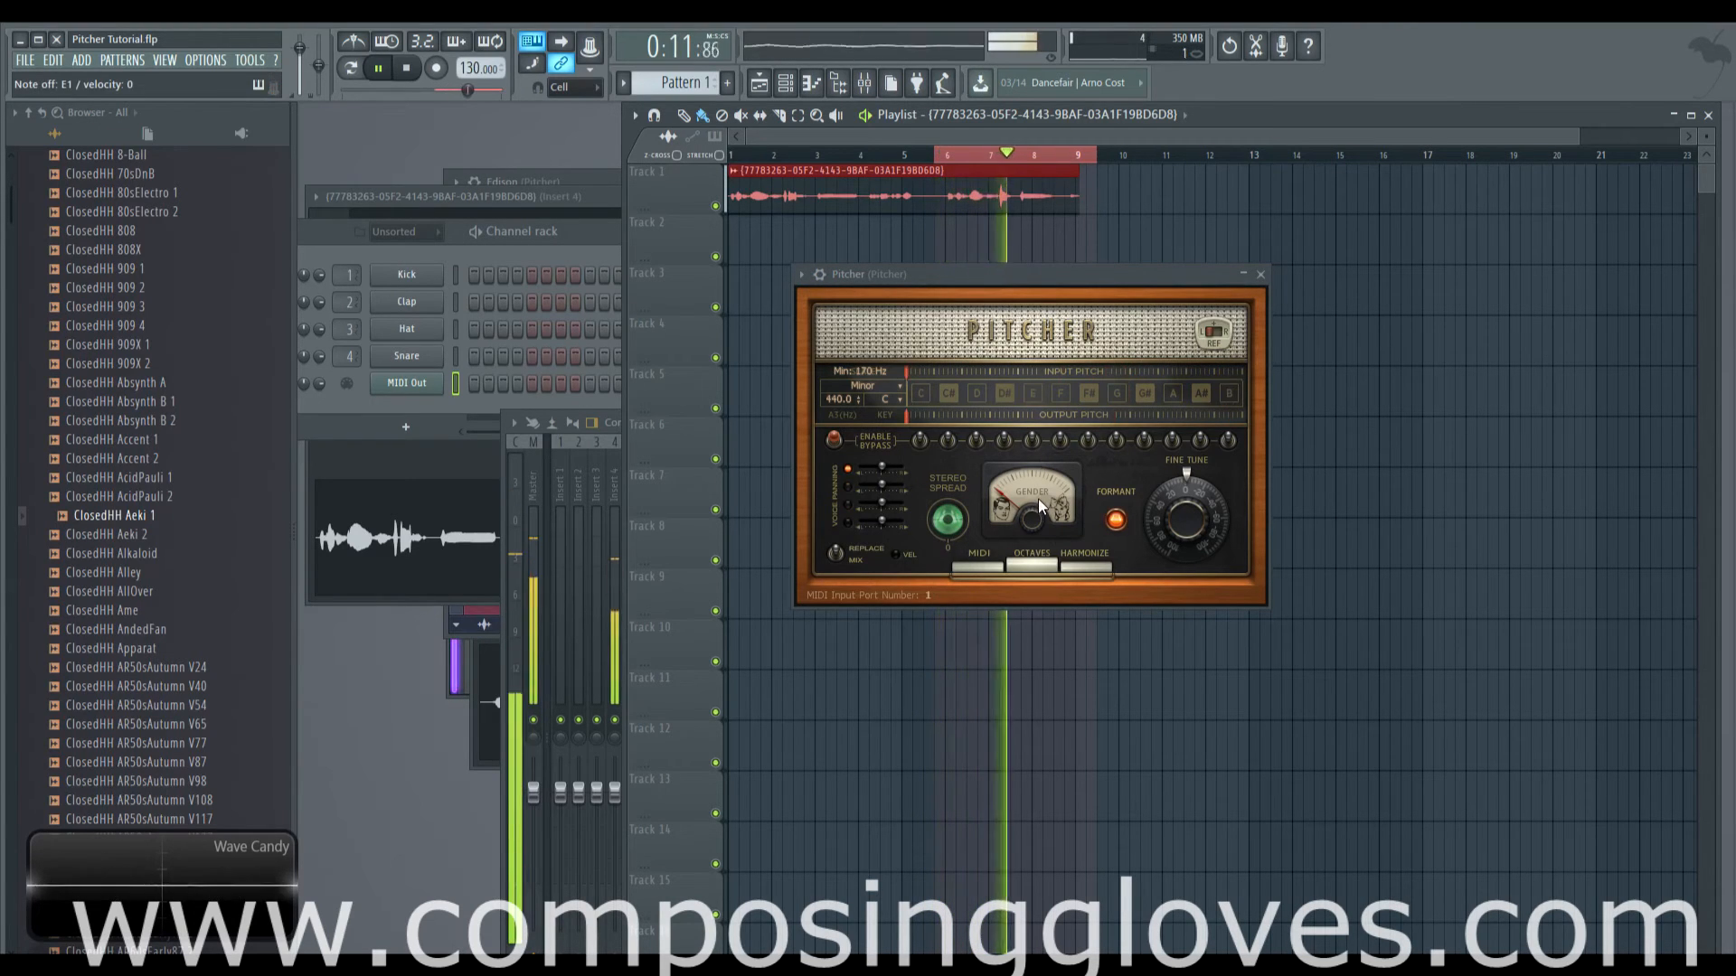
{"action": "key", "text": "space"}
{"action": "left_click_drag", "start_coordinate": [1031, 519], "coordinate": [1032, 494]}
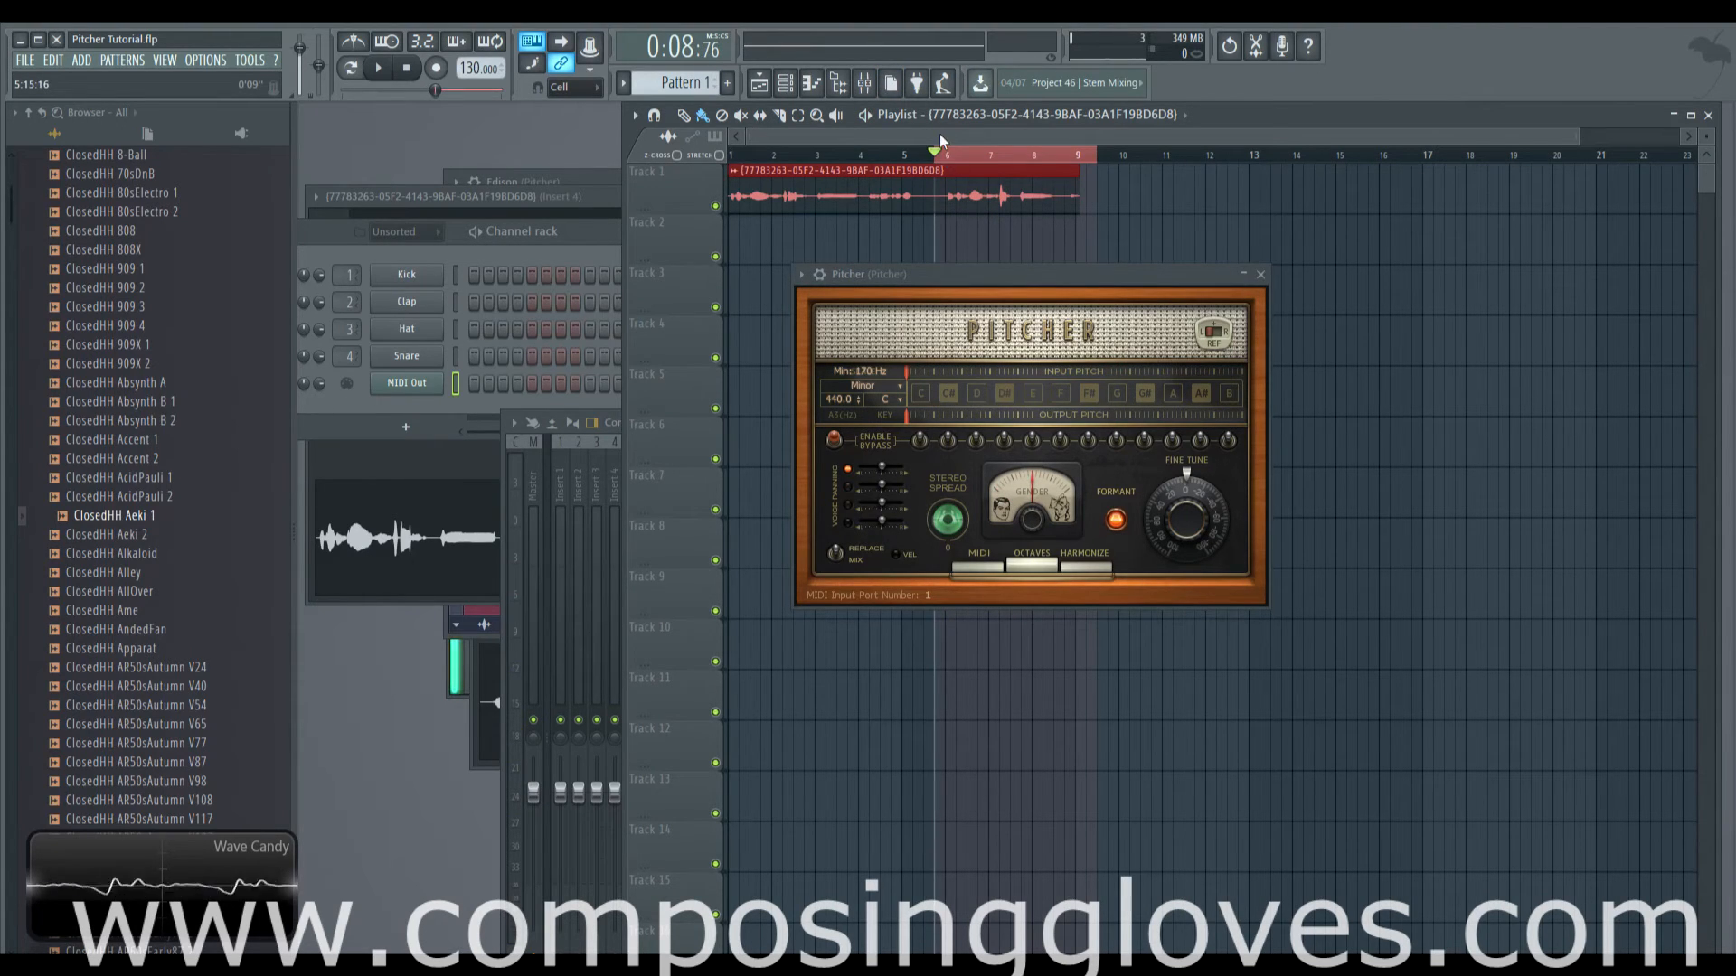
{"action": "key", "text": "space"}
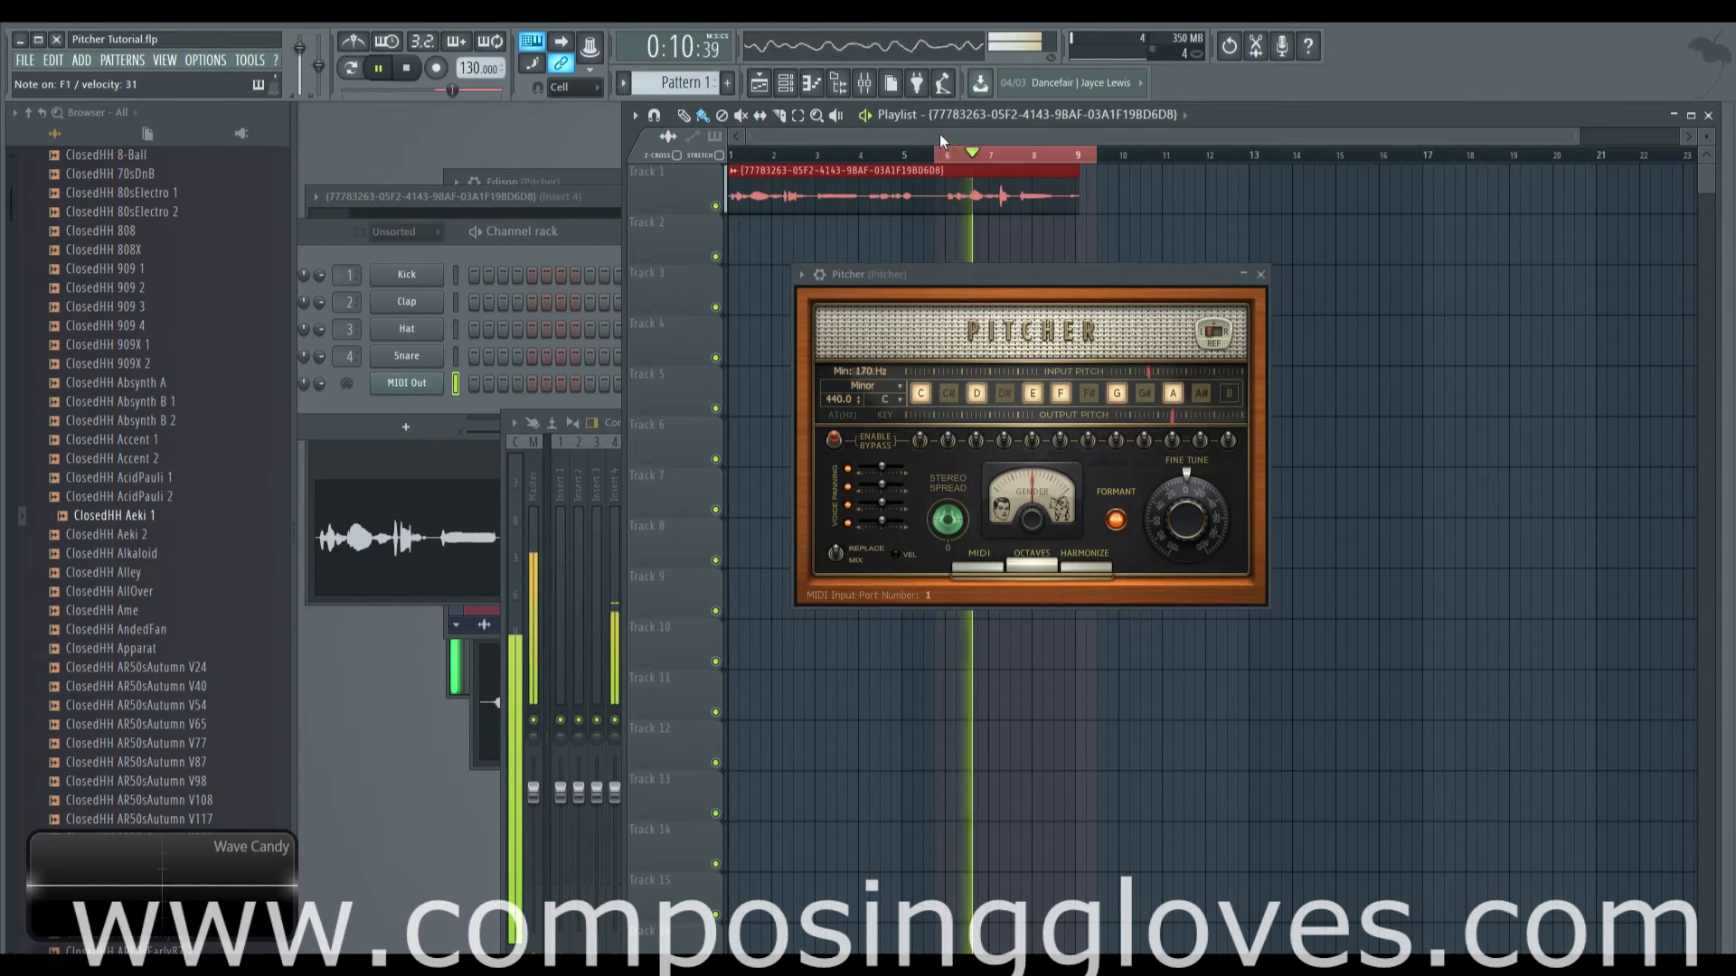
{"action": "mouse_move", "coordinate": [1031, 518]}
{"action": "left_mouse_down"}
{"action": "mouse_move", "coordinate": [1031, 491]}
{"action": "mouse_move", "coordinate": [1031, 519]}
{"action": "left_mouse_up"}
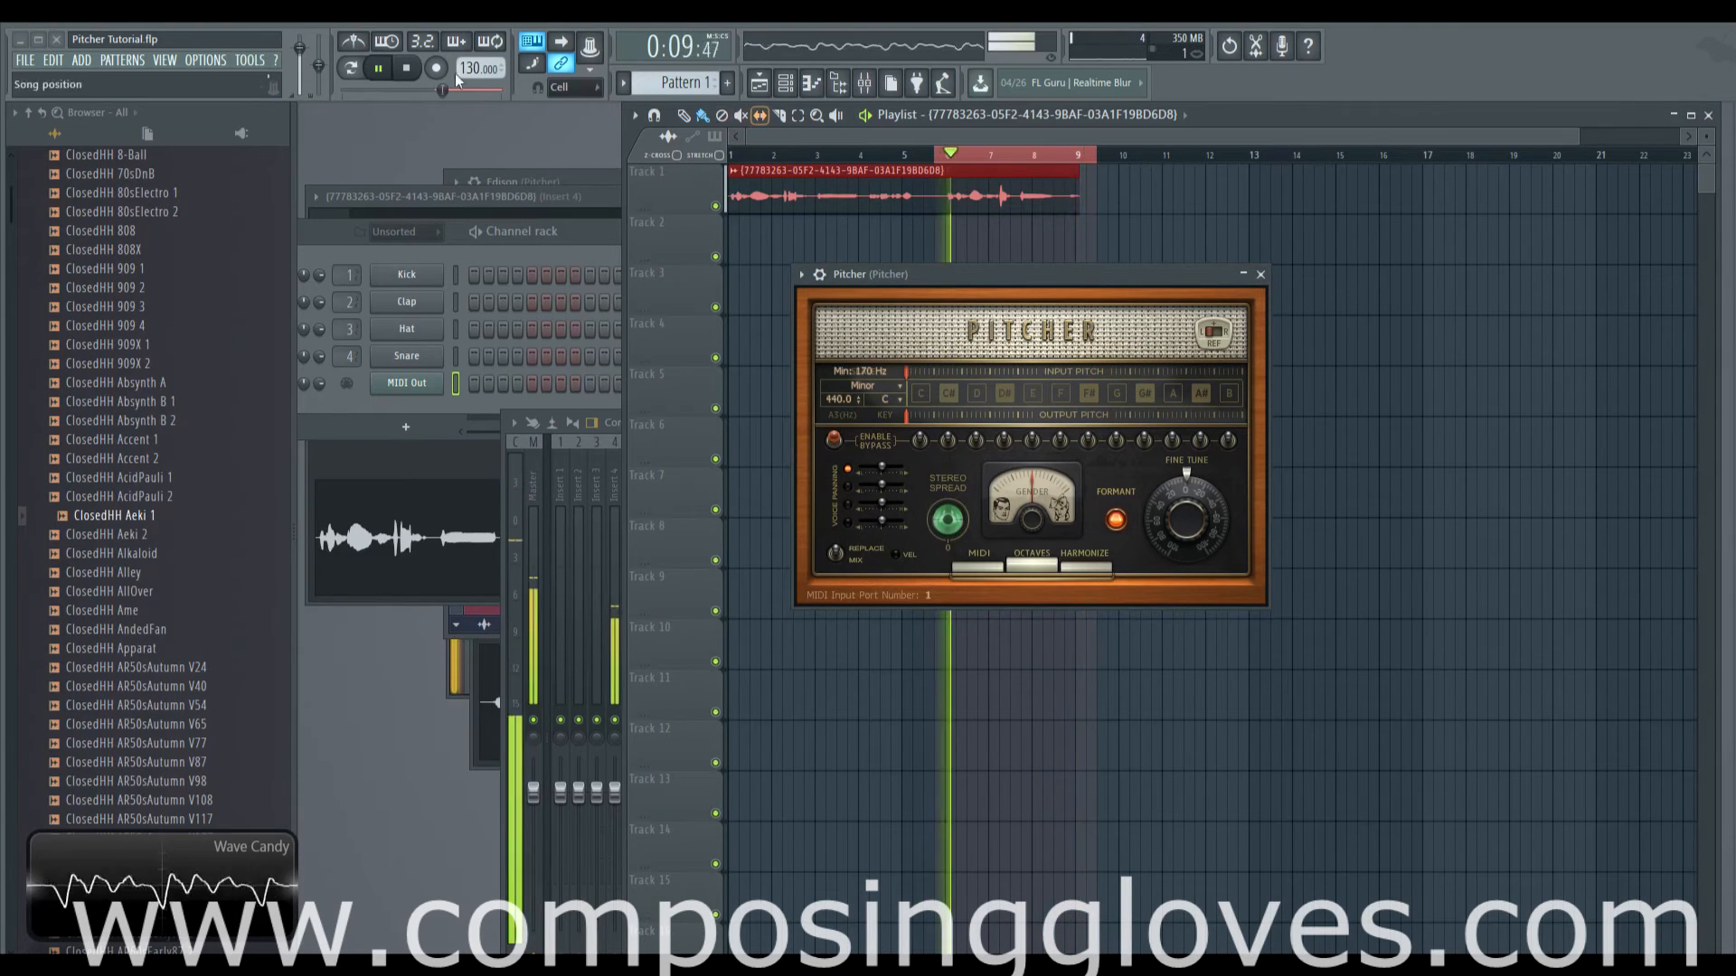
{"action": "key", "text": "space"}
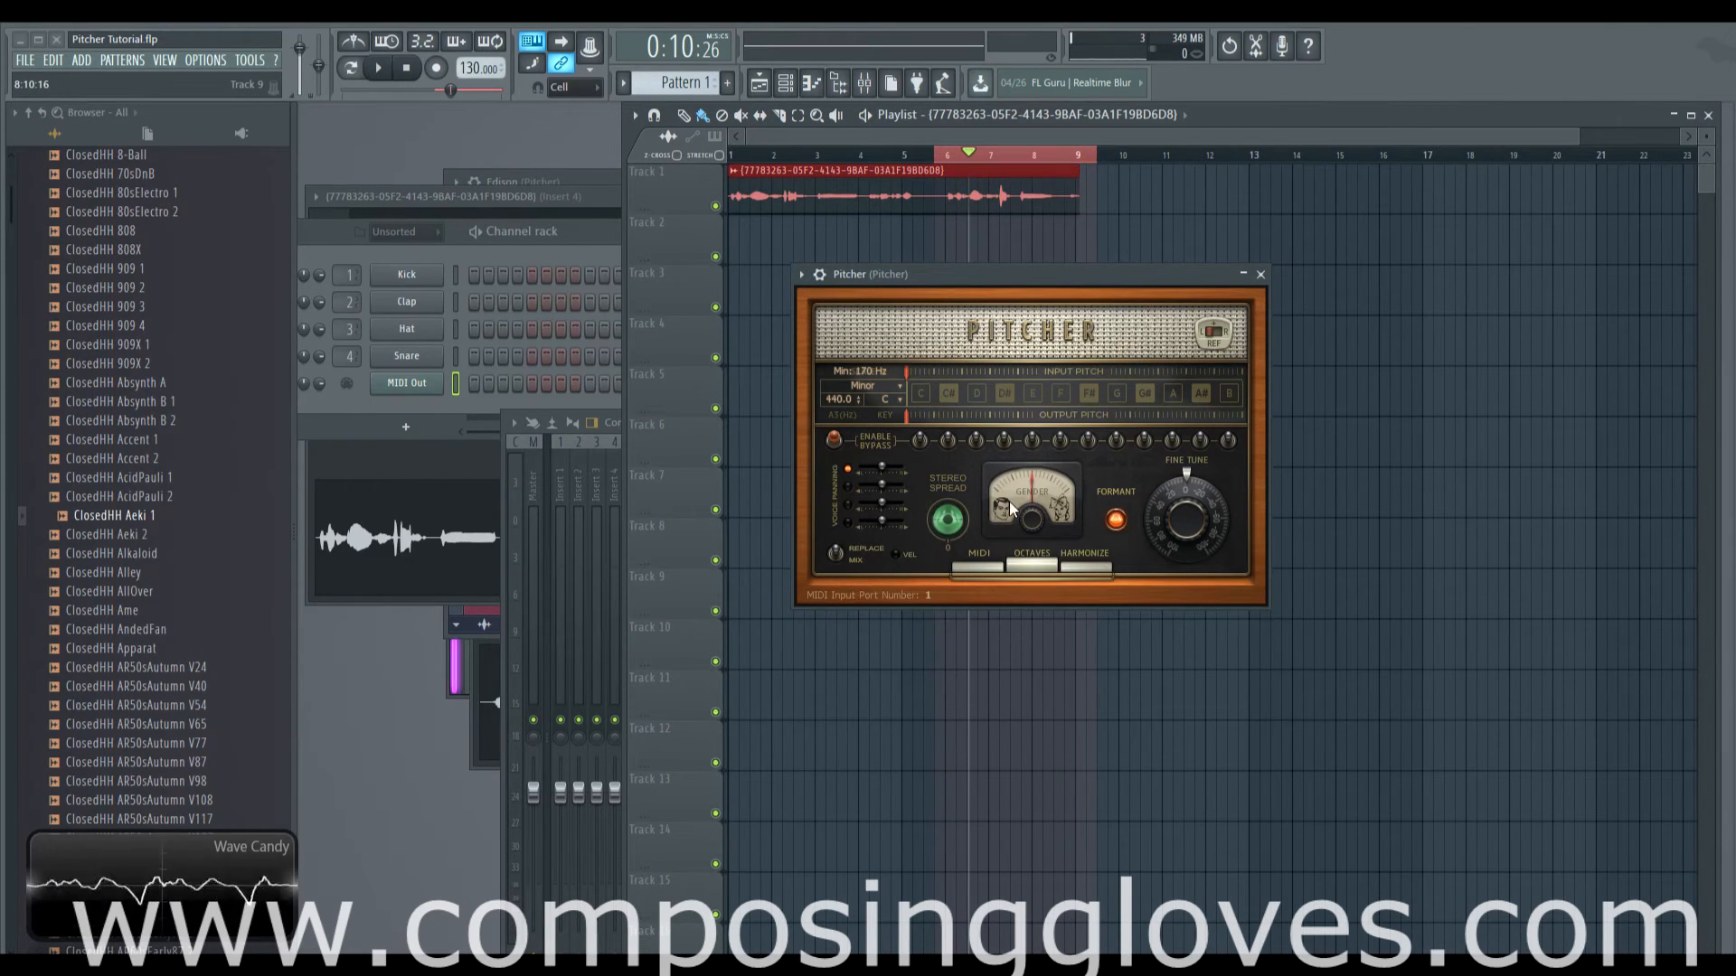
Switch Pitcher's formant off and audition the harmonized range from its start with gender shifted
{"action": "left_click", "coordinate": [1118, 526]}
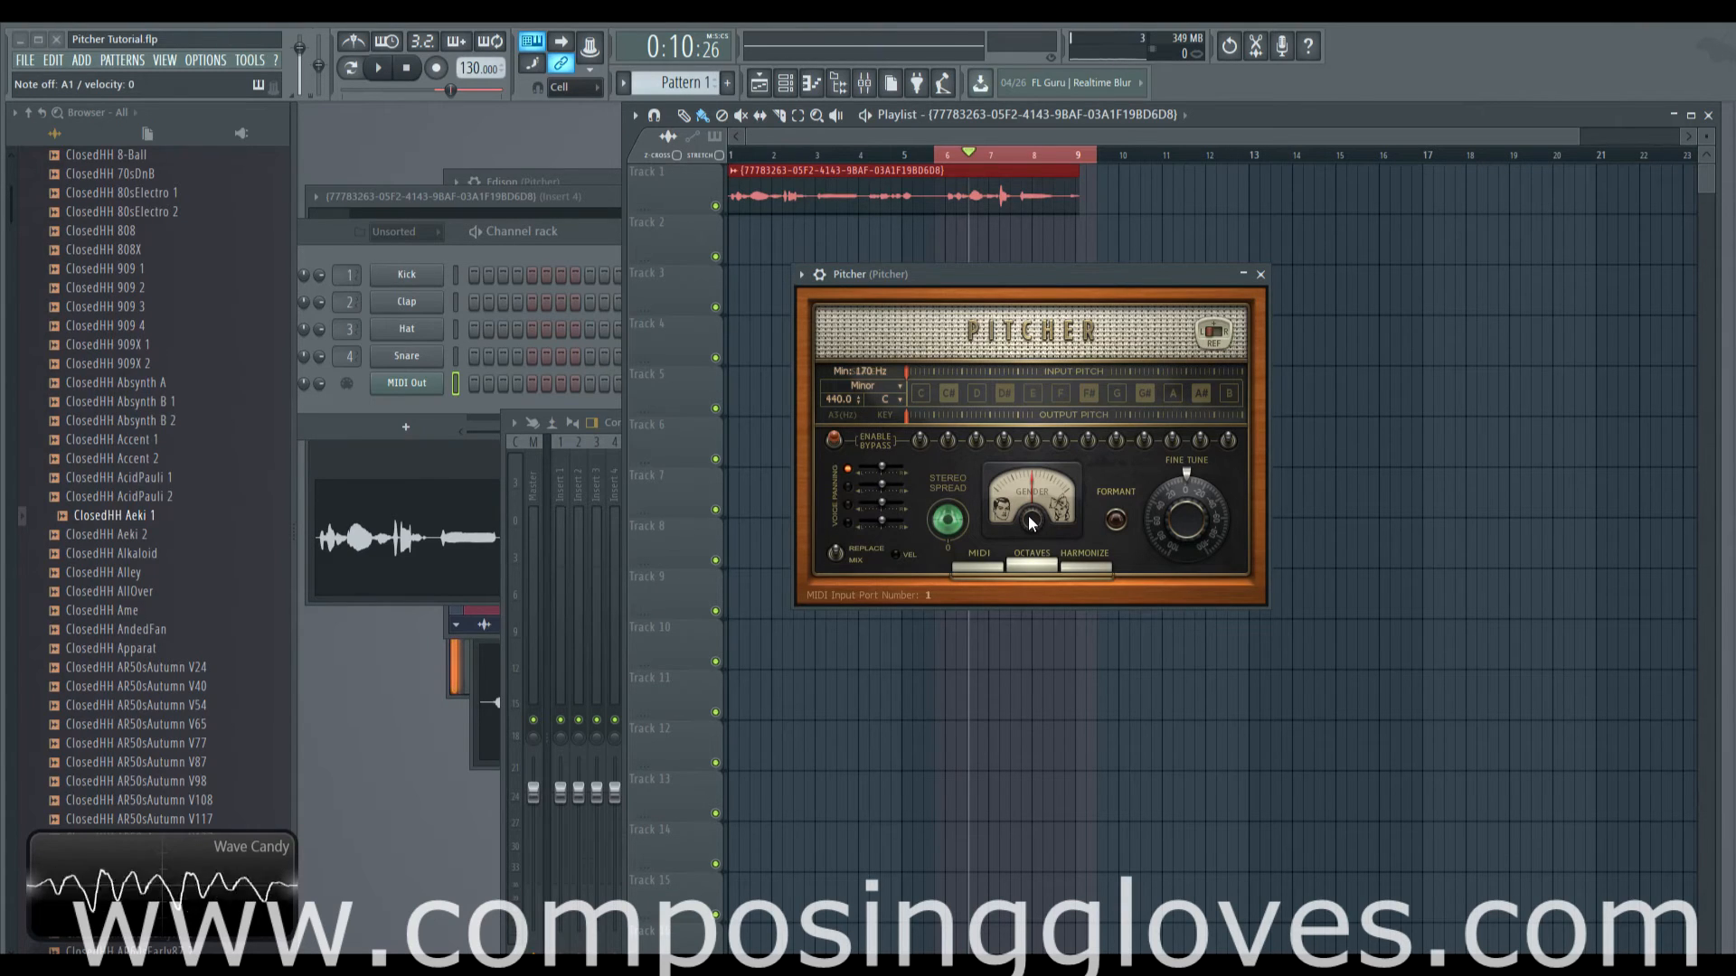
{"action": "left_click", "coordinate": [951, 165]}
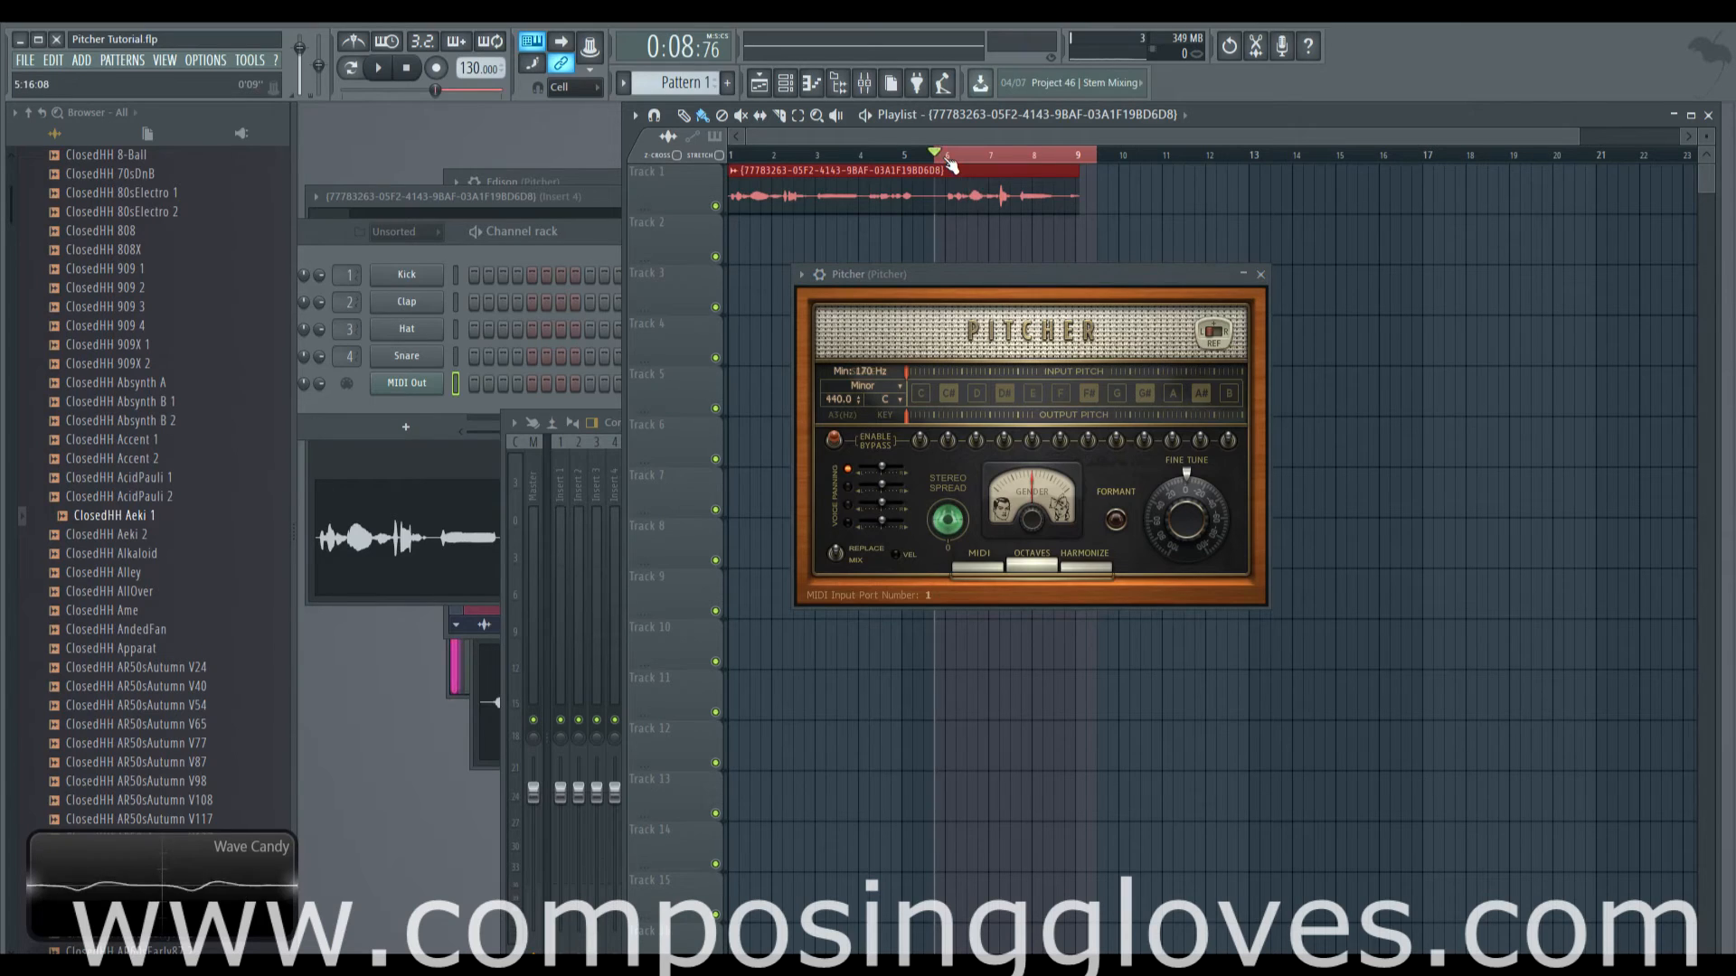
{"action": "key", "text": "space"}
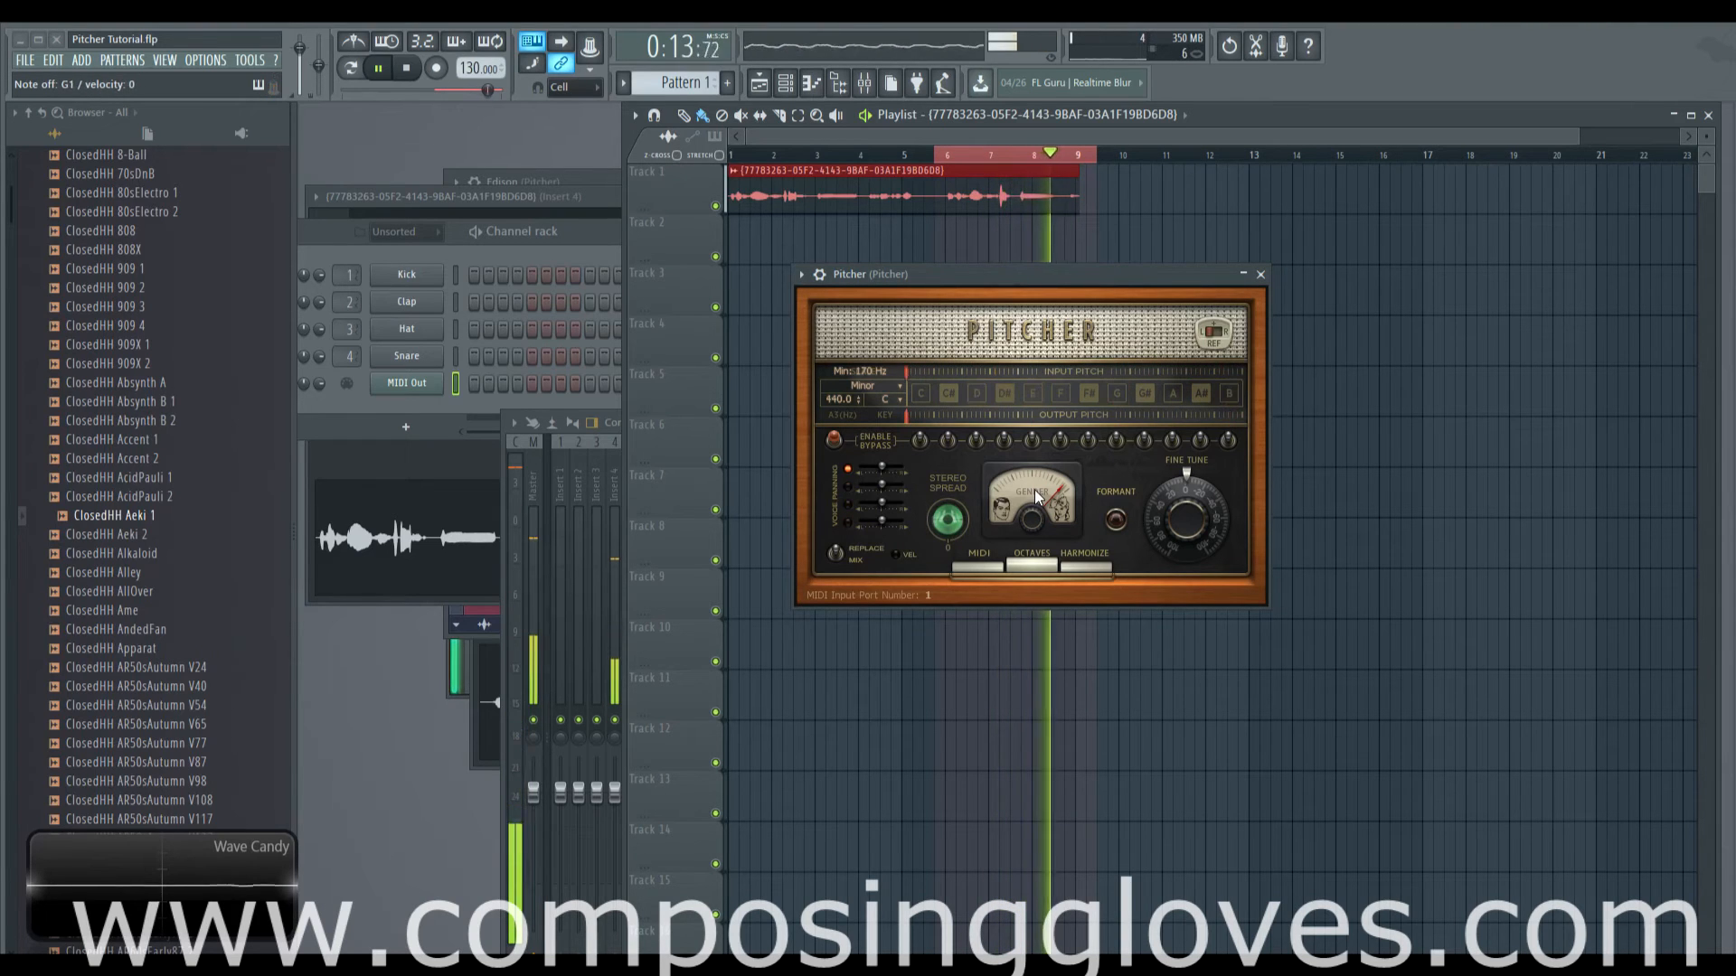
Set Pitcher's minimum frequency to 55 Hz during playback, audition it with gender lowered, and stop playback
{"action": "left_click", "coordinate": [863, 369]}
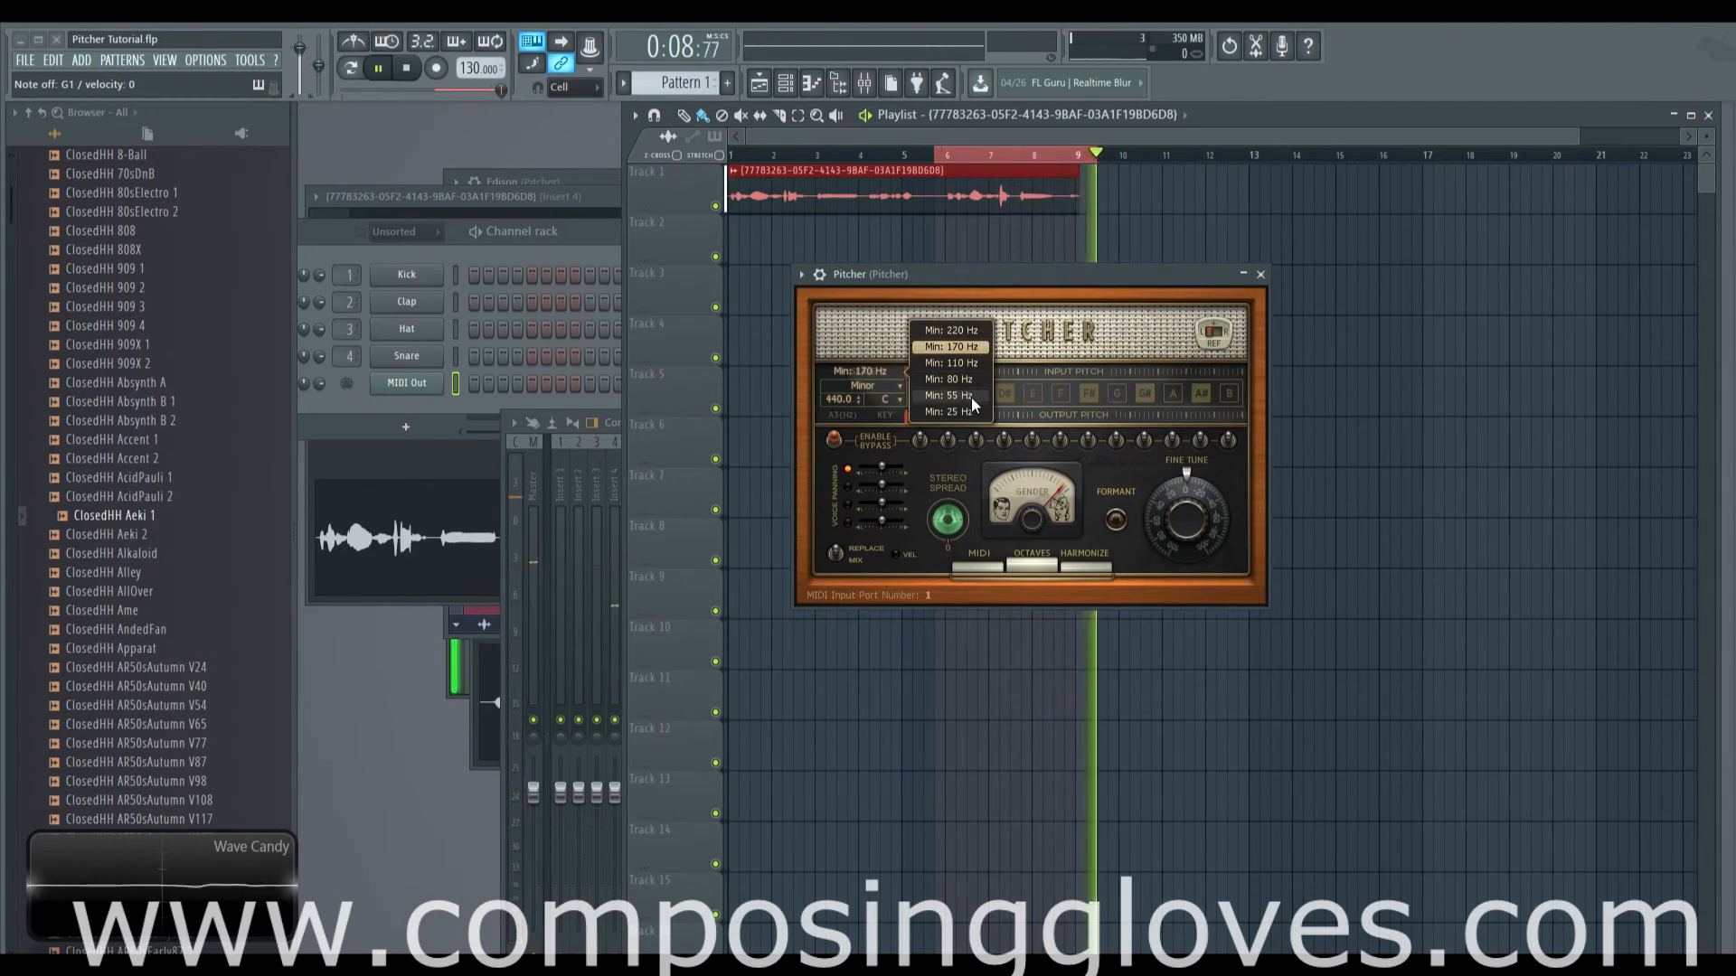
{"action": "left_click", "coordinate": [971, 397]}
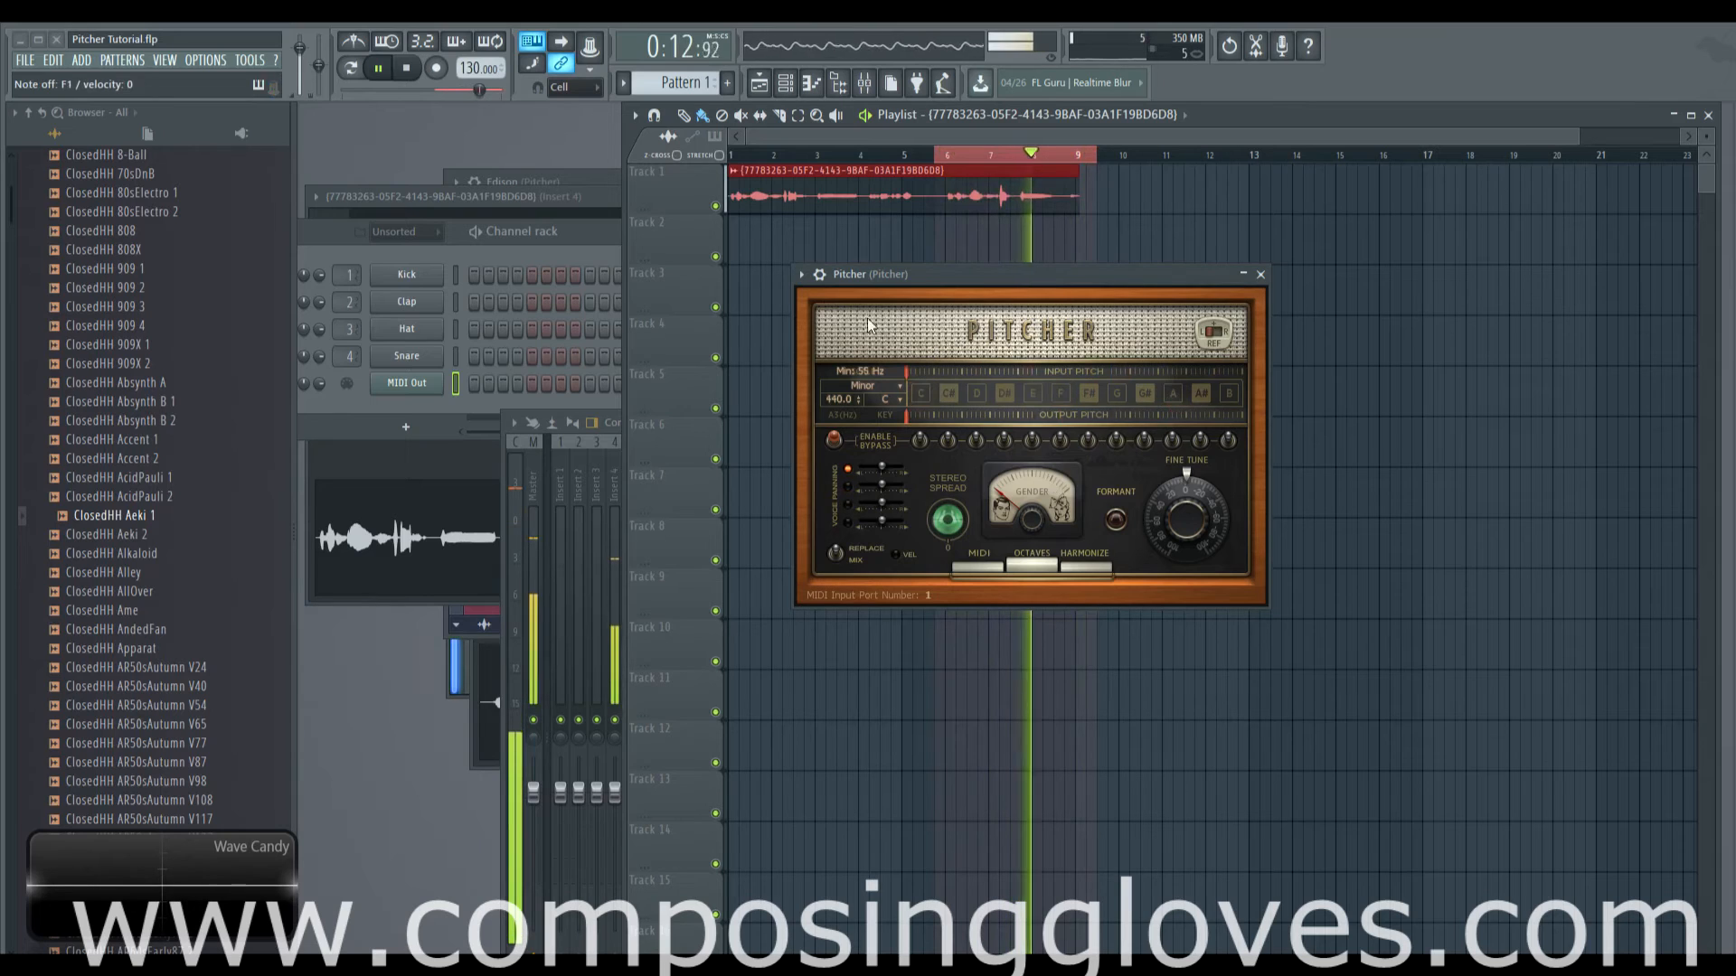
{"action": "key", "text": "space"}
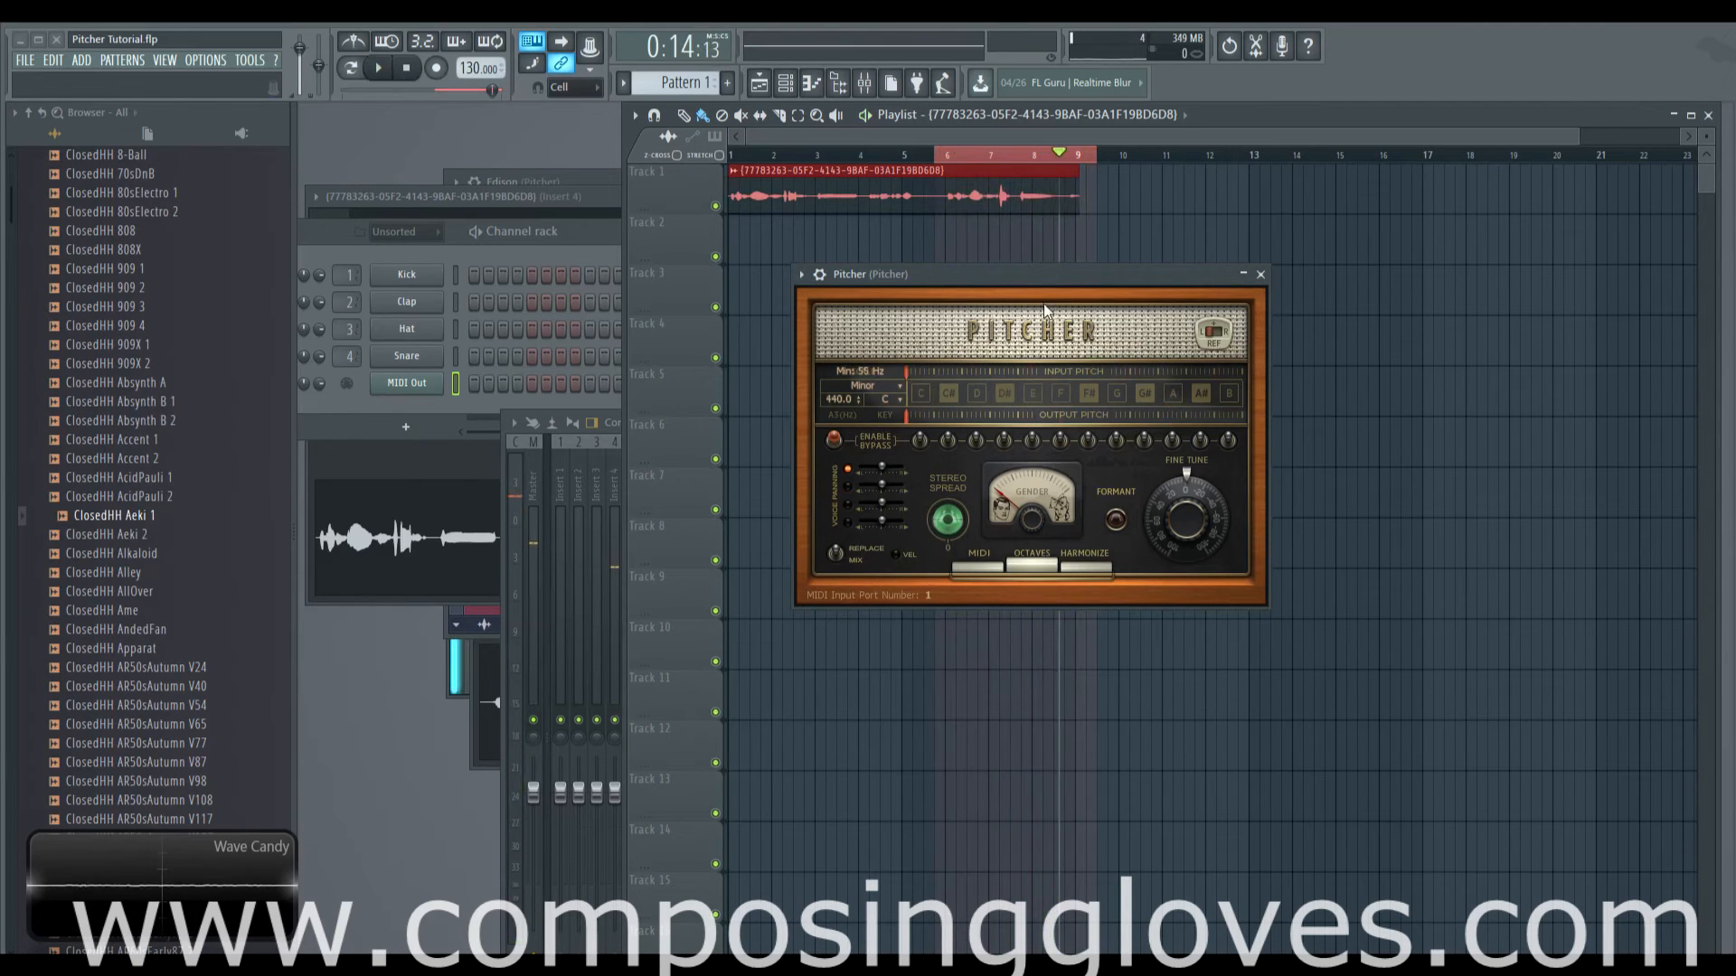
Switch formant back on and return gender to the centre, keeping Pitcher's minimum frequency at 55 Hz
{"action": "left_click_drag", "start_coordinate": [1043, 267], "coordinate": [1038, 237]}
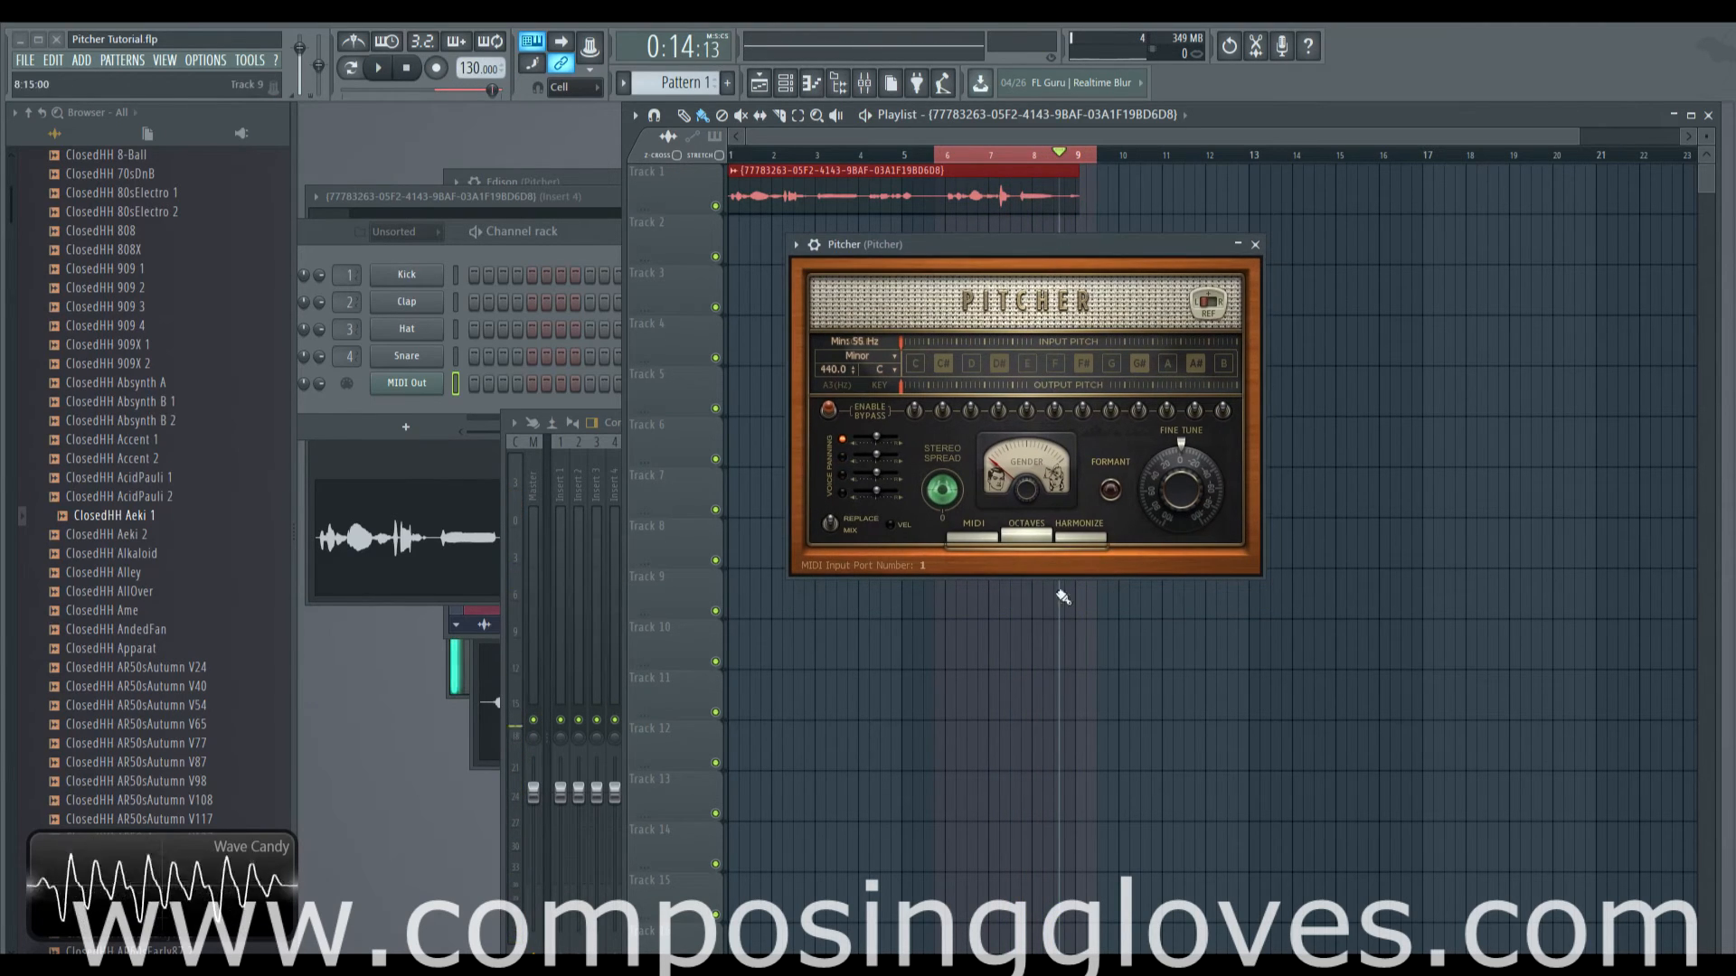
{"action": "left_click", "coordinate": [1109, 490]}
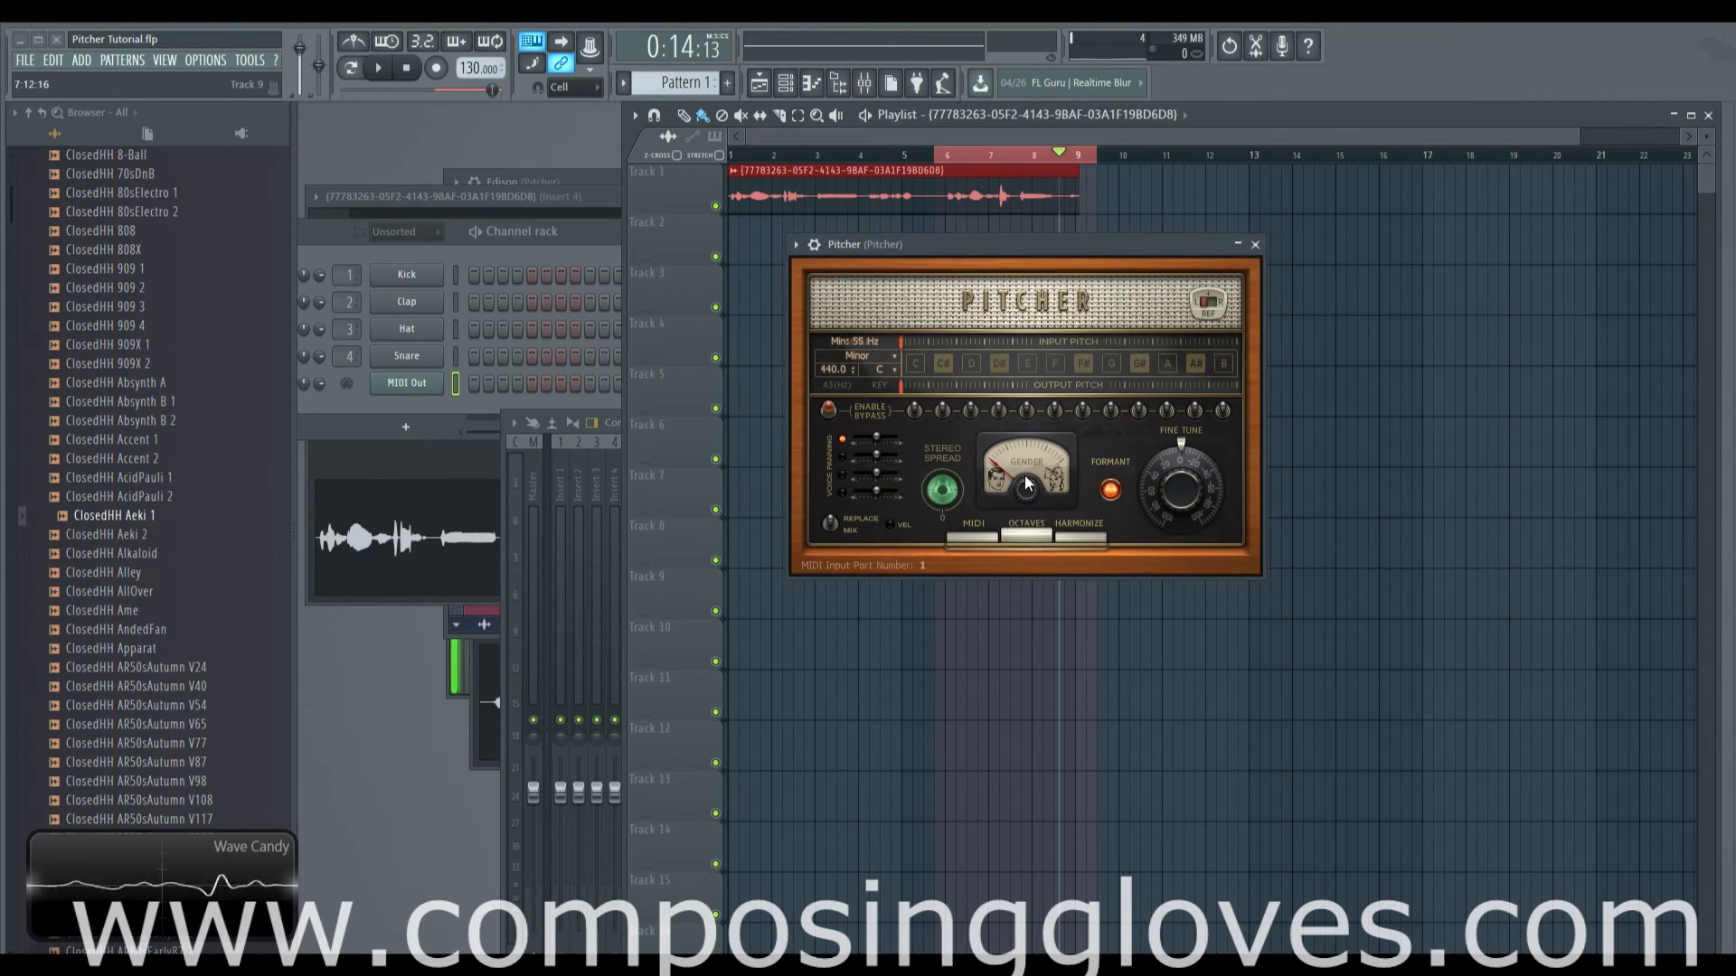
{"action": "left_click_drag", "start_coordinate": [1026, 489], "coordinate": [1024, 484]}
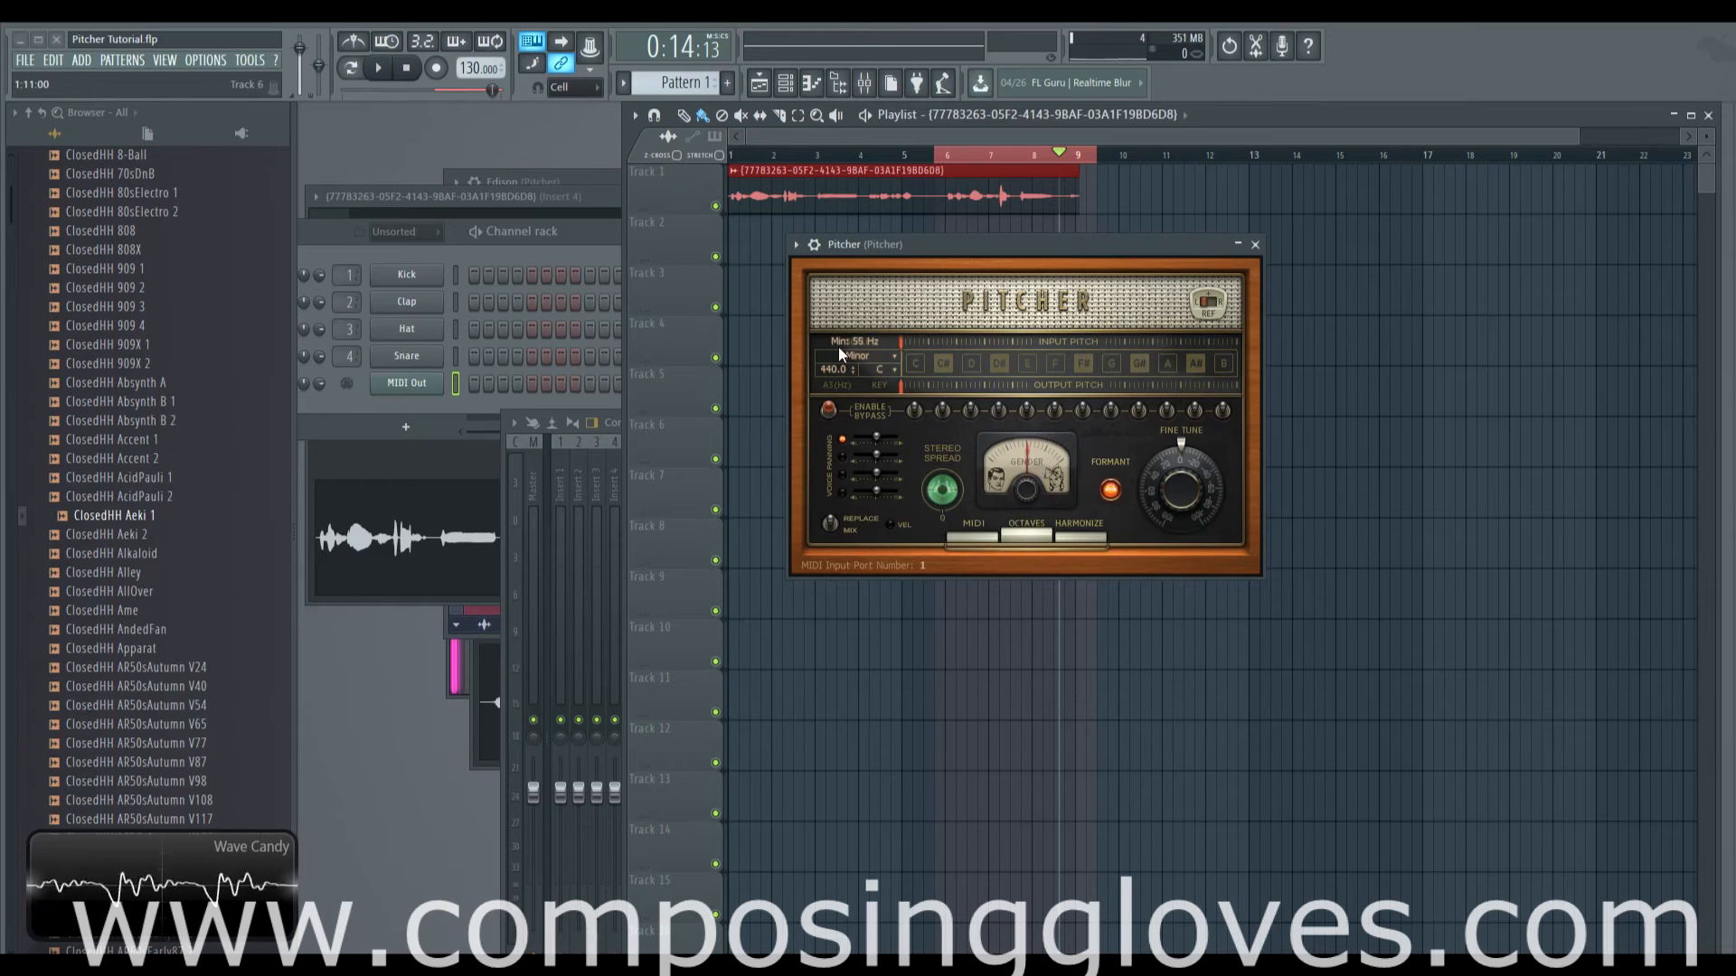
{"action": "left_click", "coordinate": [873, 341]}
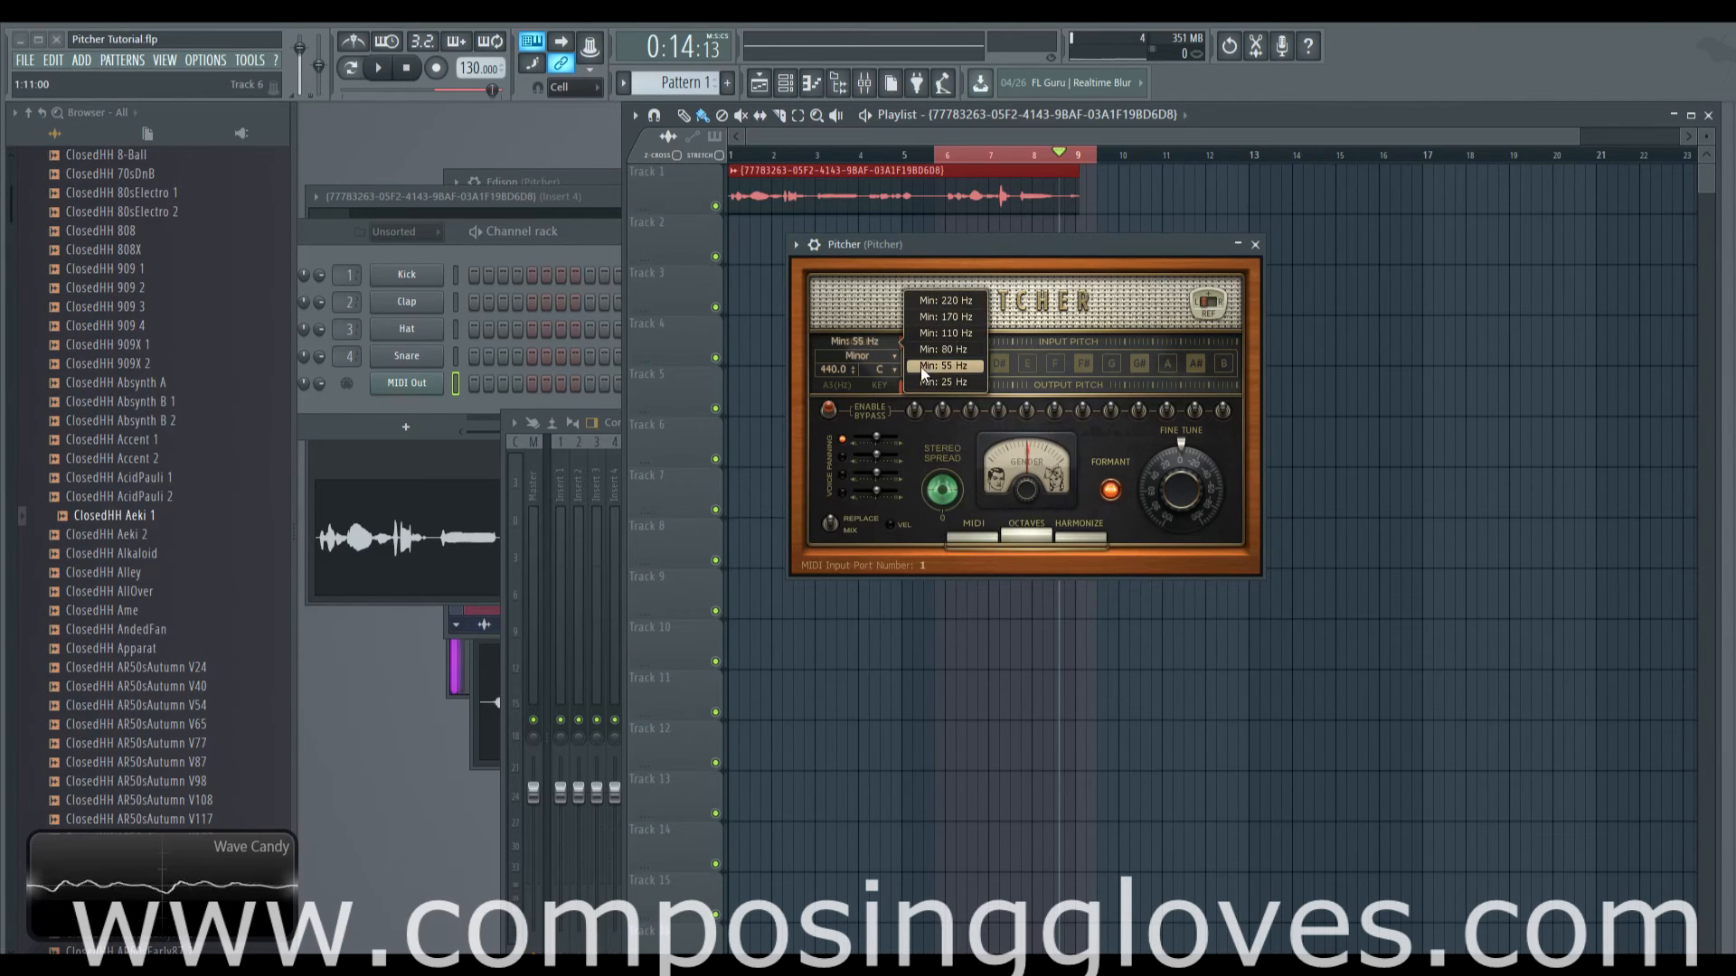
{"action": "left_click", "coordinate": [834, 339]}
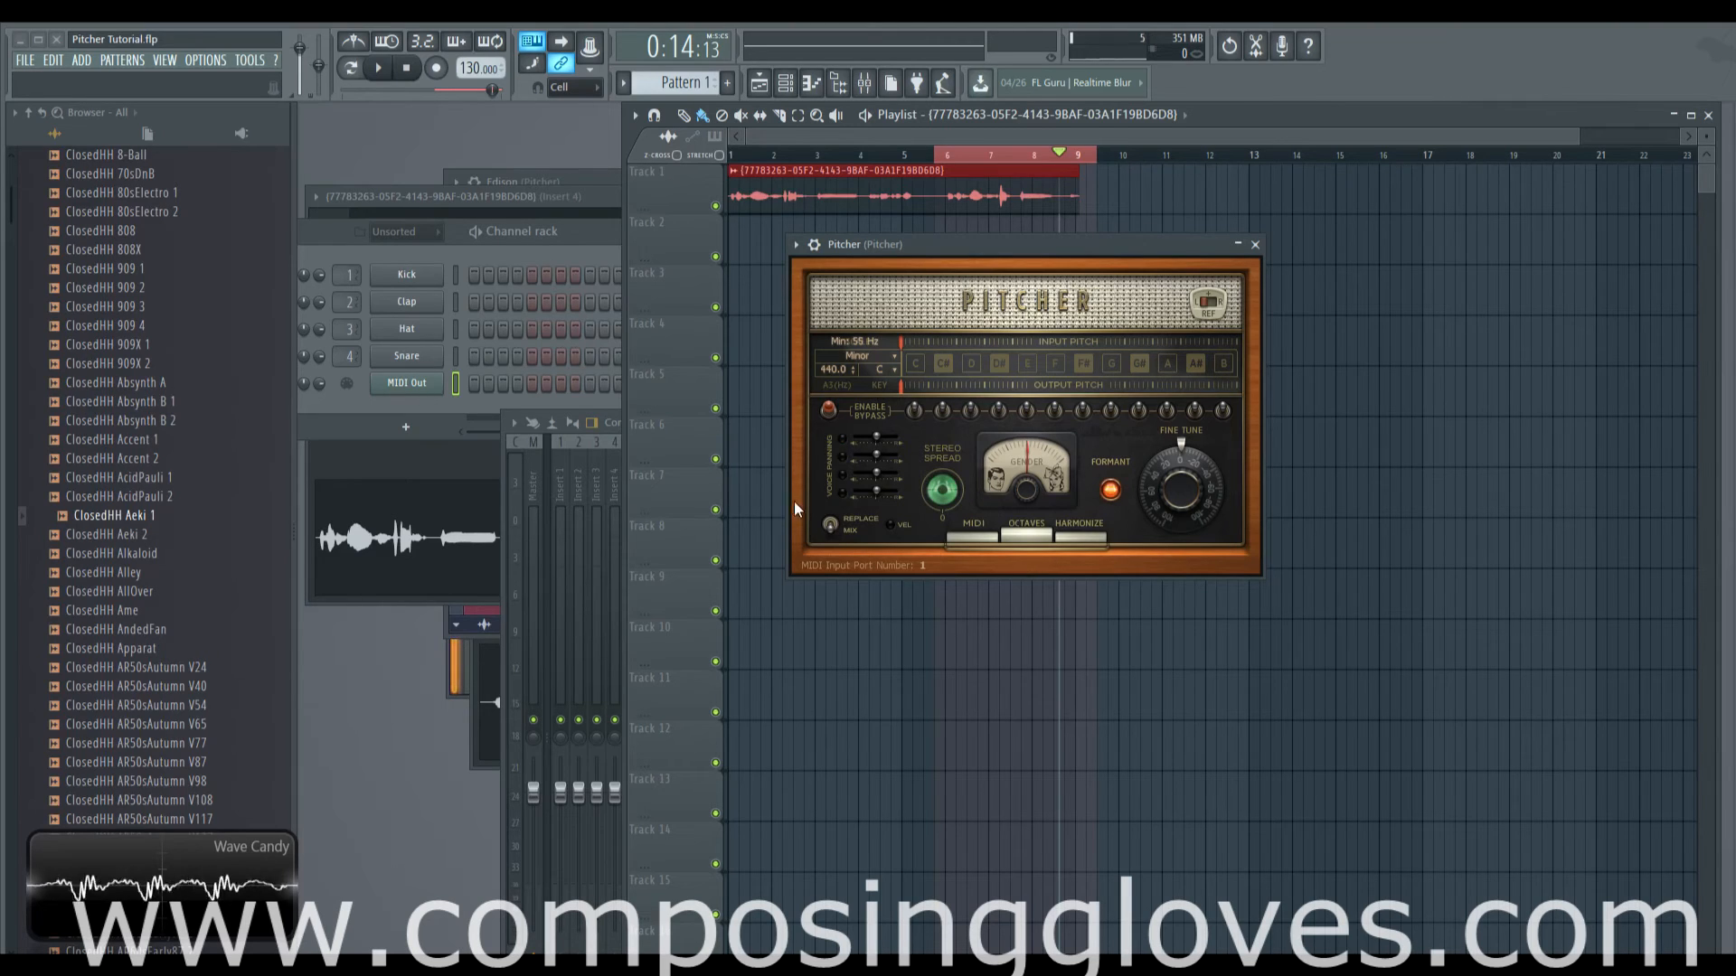
Show the mixer and offset the panning of Pitcher's harmony voices, setting voice 1 to about -7
{"action": "left_click", "coordinate": [864, 82]}
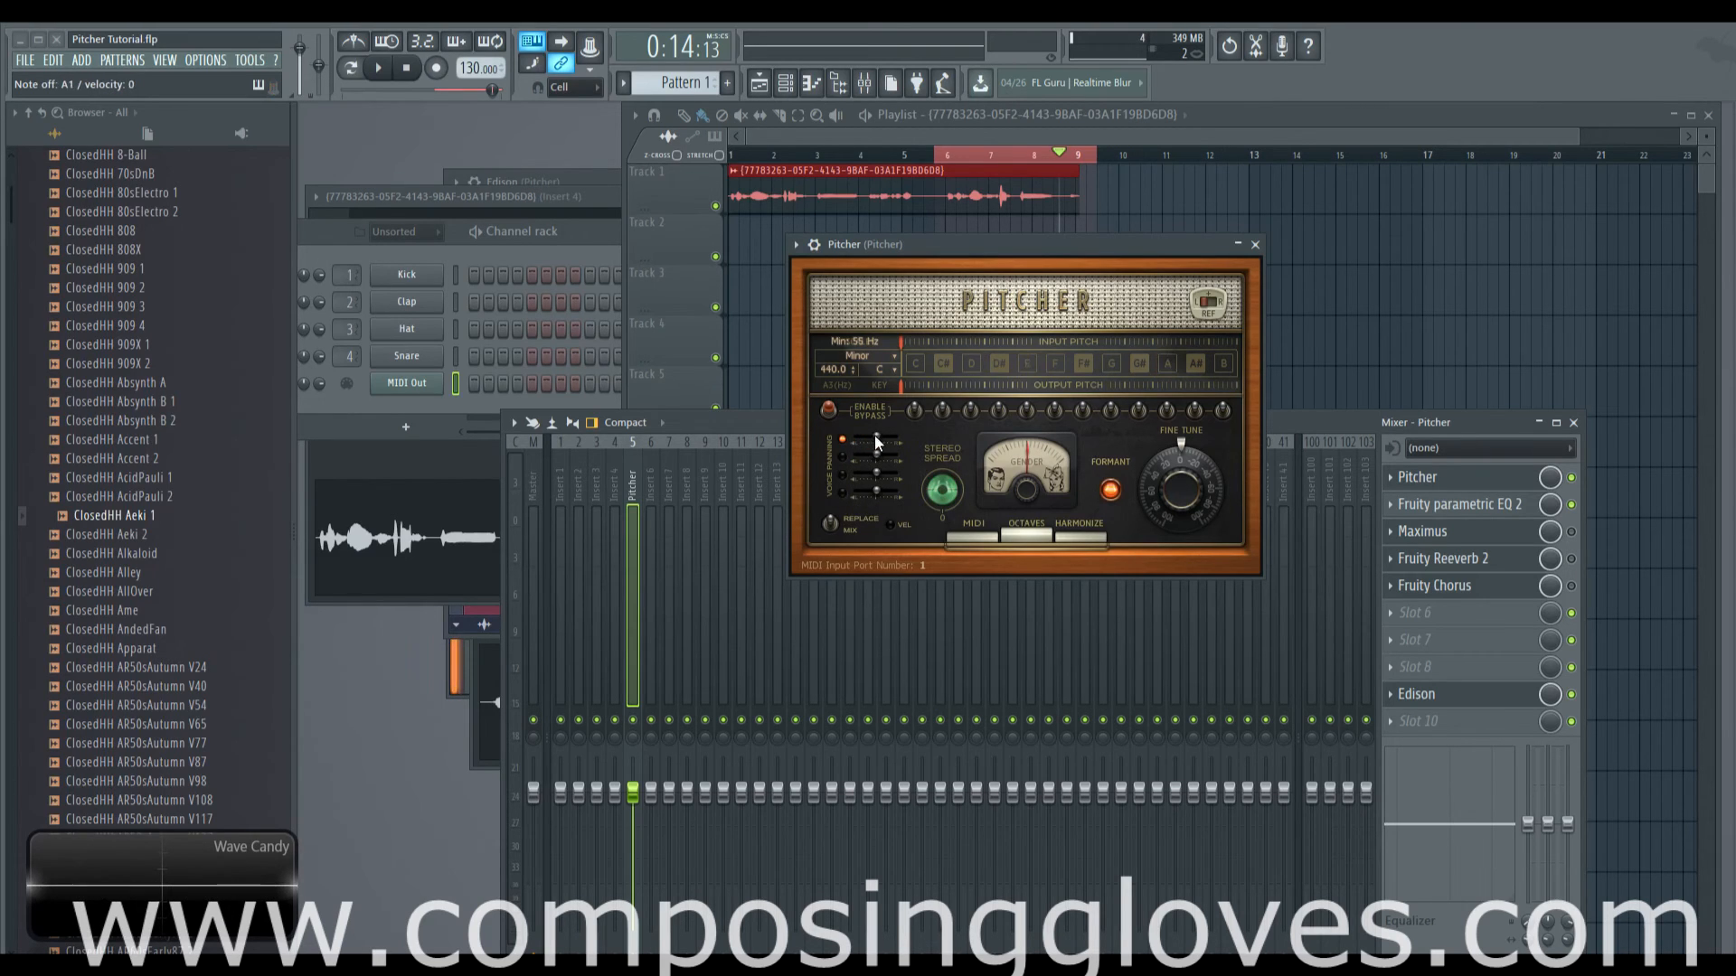
{"action": "left_click_drag", "start_coordinate": [875, 436], "coordinate": [882, 436]}
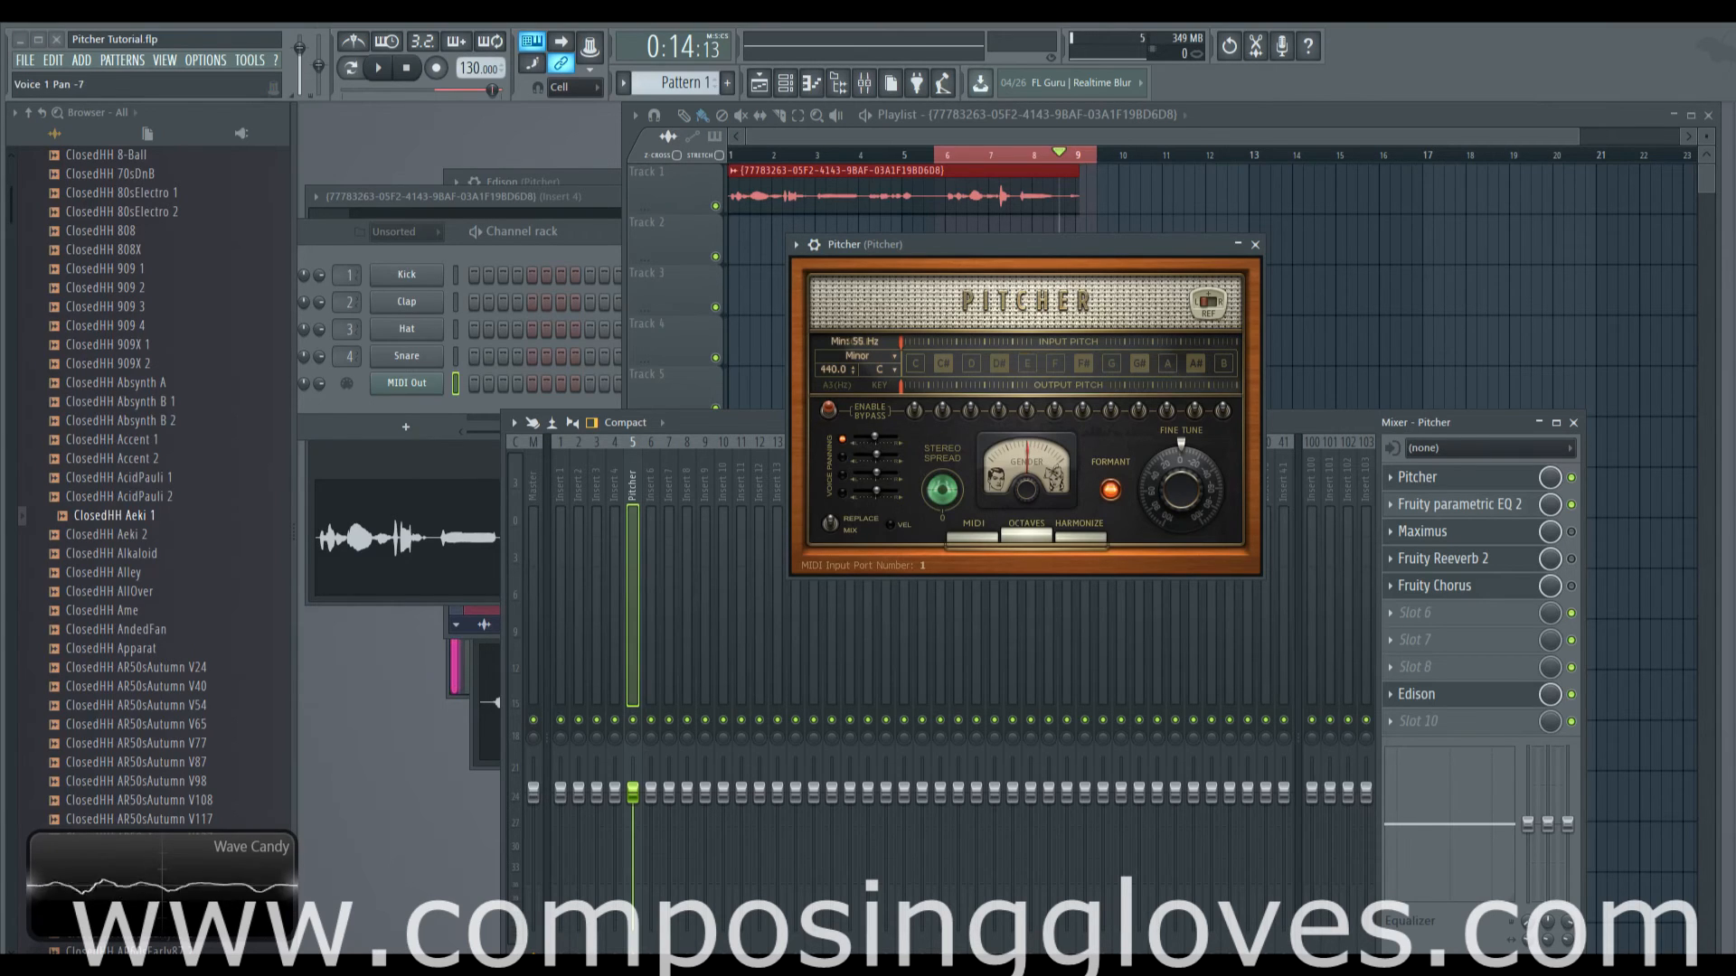
{"action": "left_click_drag", "start_coordinate": [877, 455], "coordinate": [878, 472]}
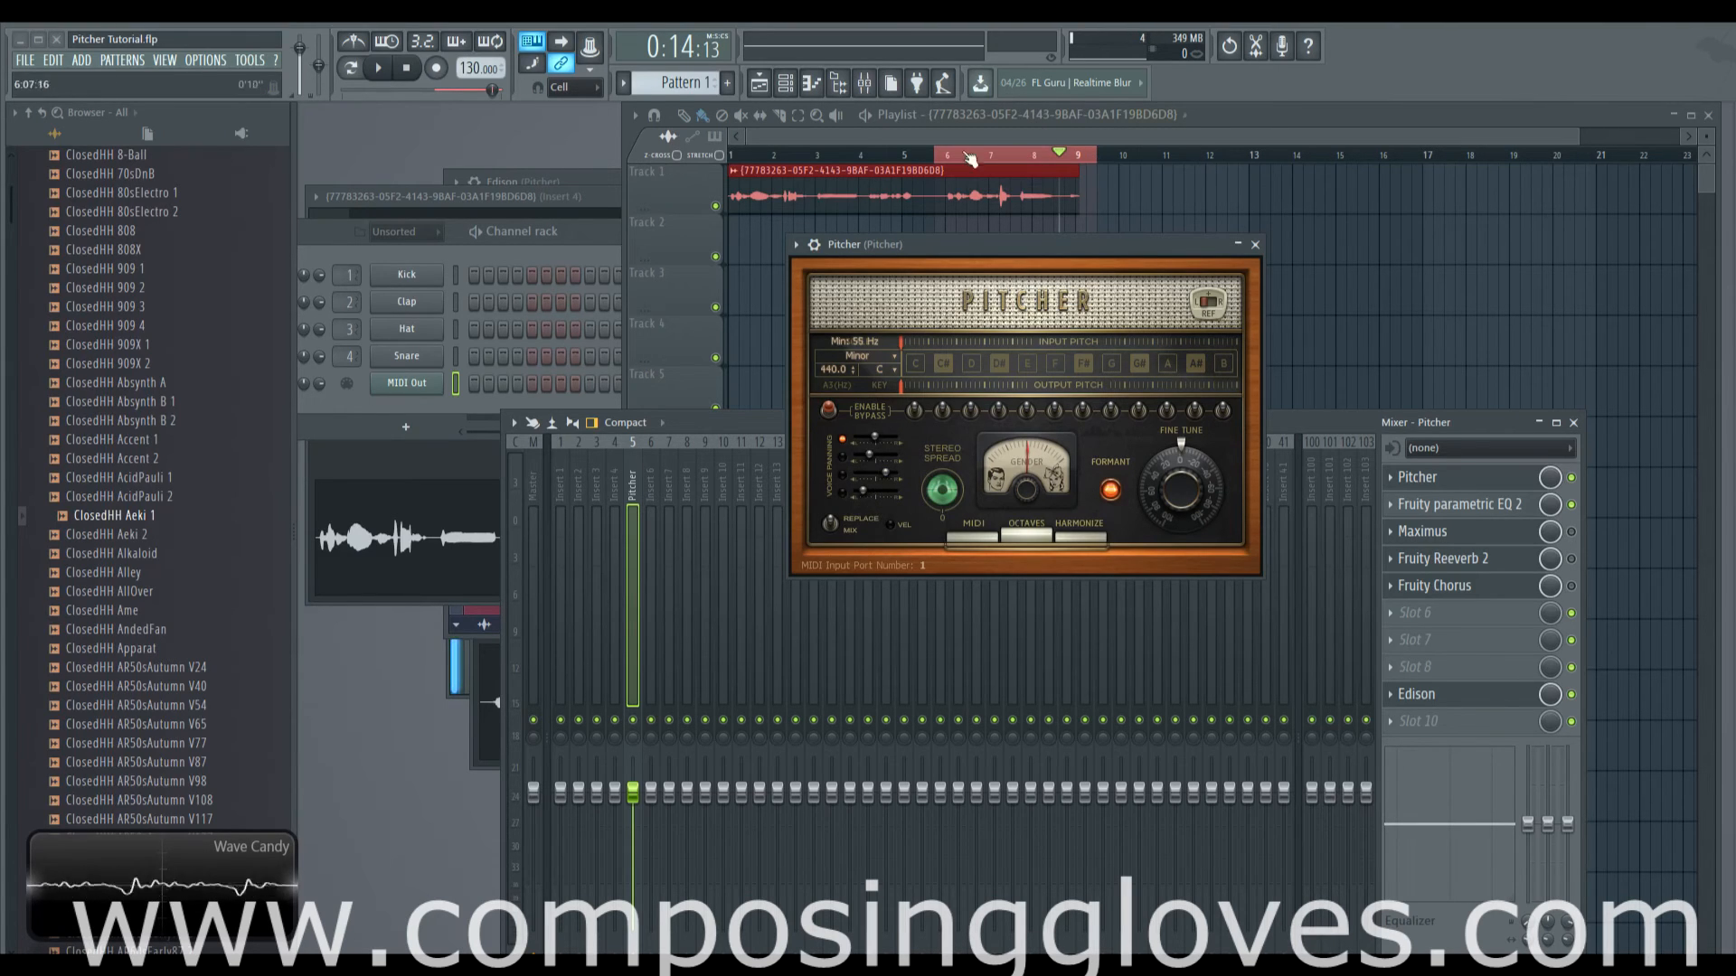
Audition the vocal with the offset voice panning from the start of the selected range near bar 6, and stop playback
{"action": "mouse_move", "coordinate": [969, 161]}
{"action": "left_mouse_down"}
{"action": "mouse_move", "coordinate": [918, 154]}
{"action": "mouse_move", "coordinate": [955, 165]}
{"action": "mouse_move", "coordinate": [935, 159]}
{"action": "left_mouse_up"}
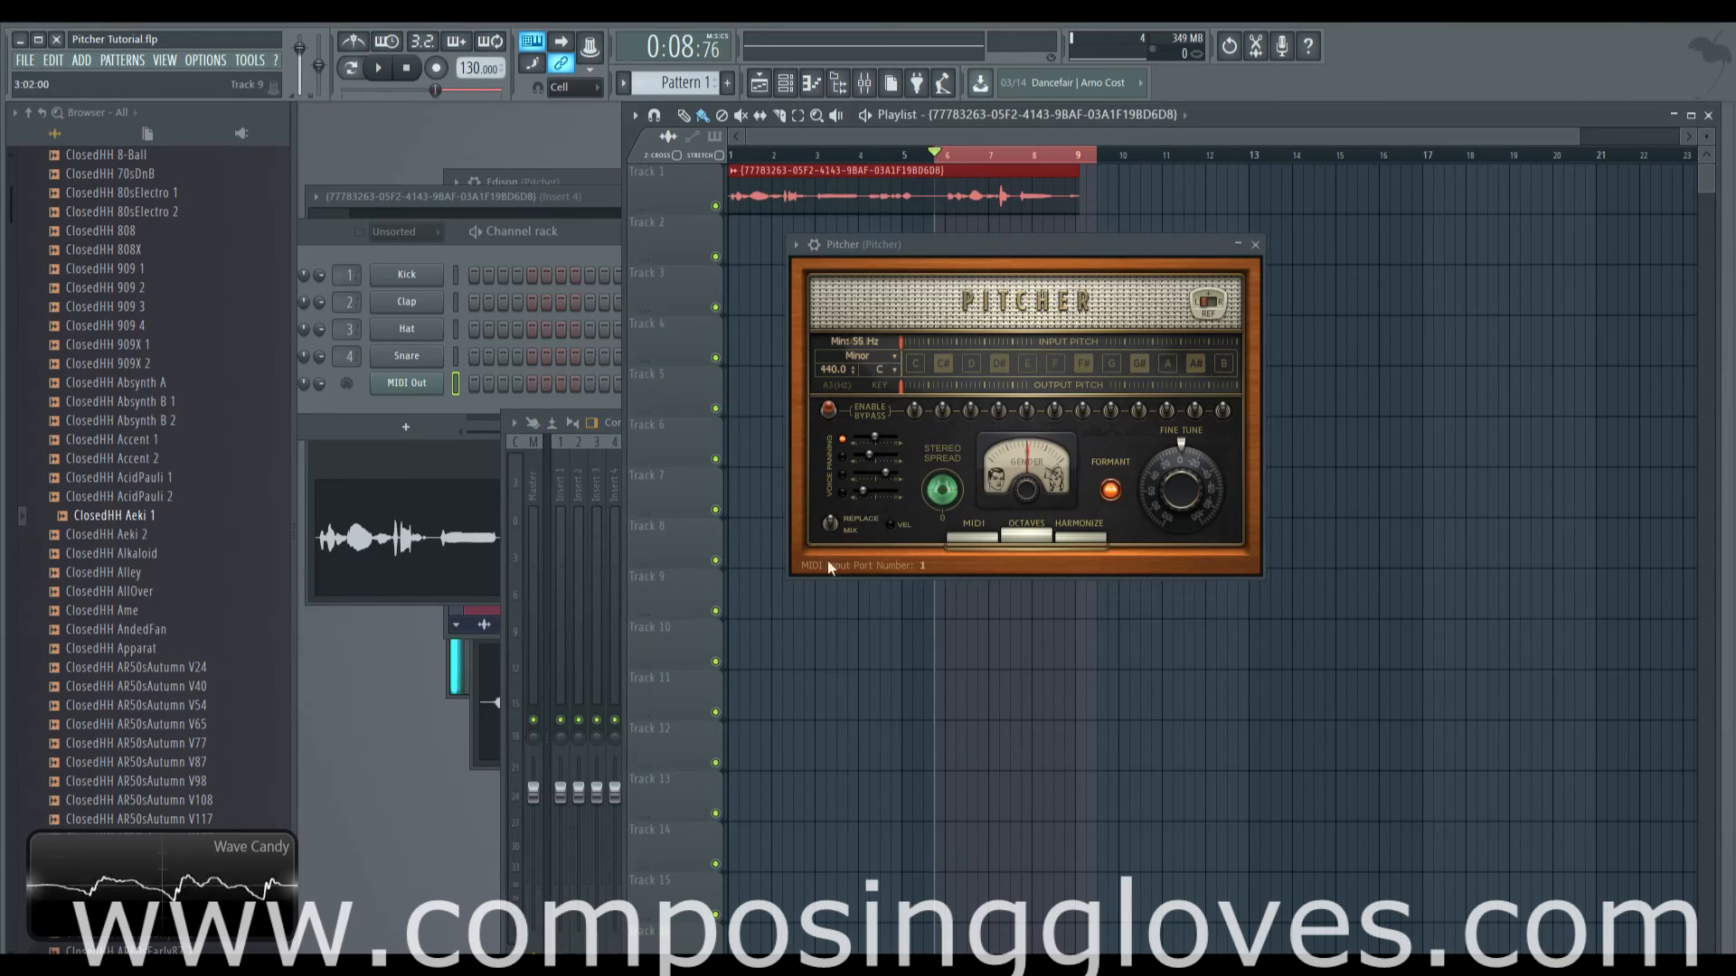
{"action": "key", "text": "space"}
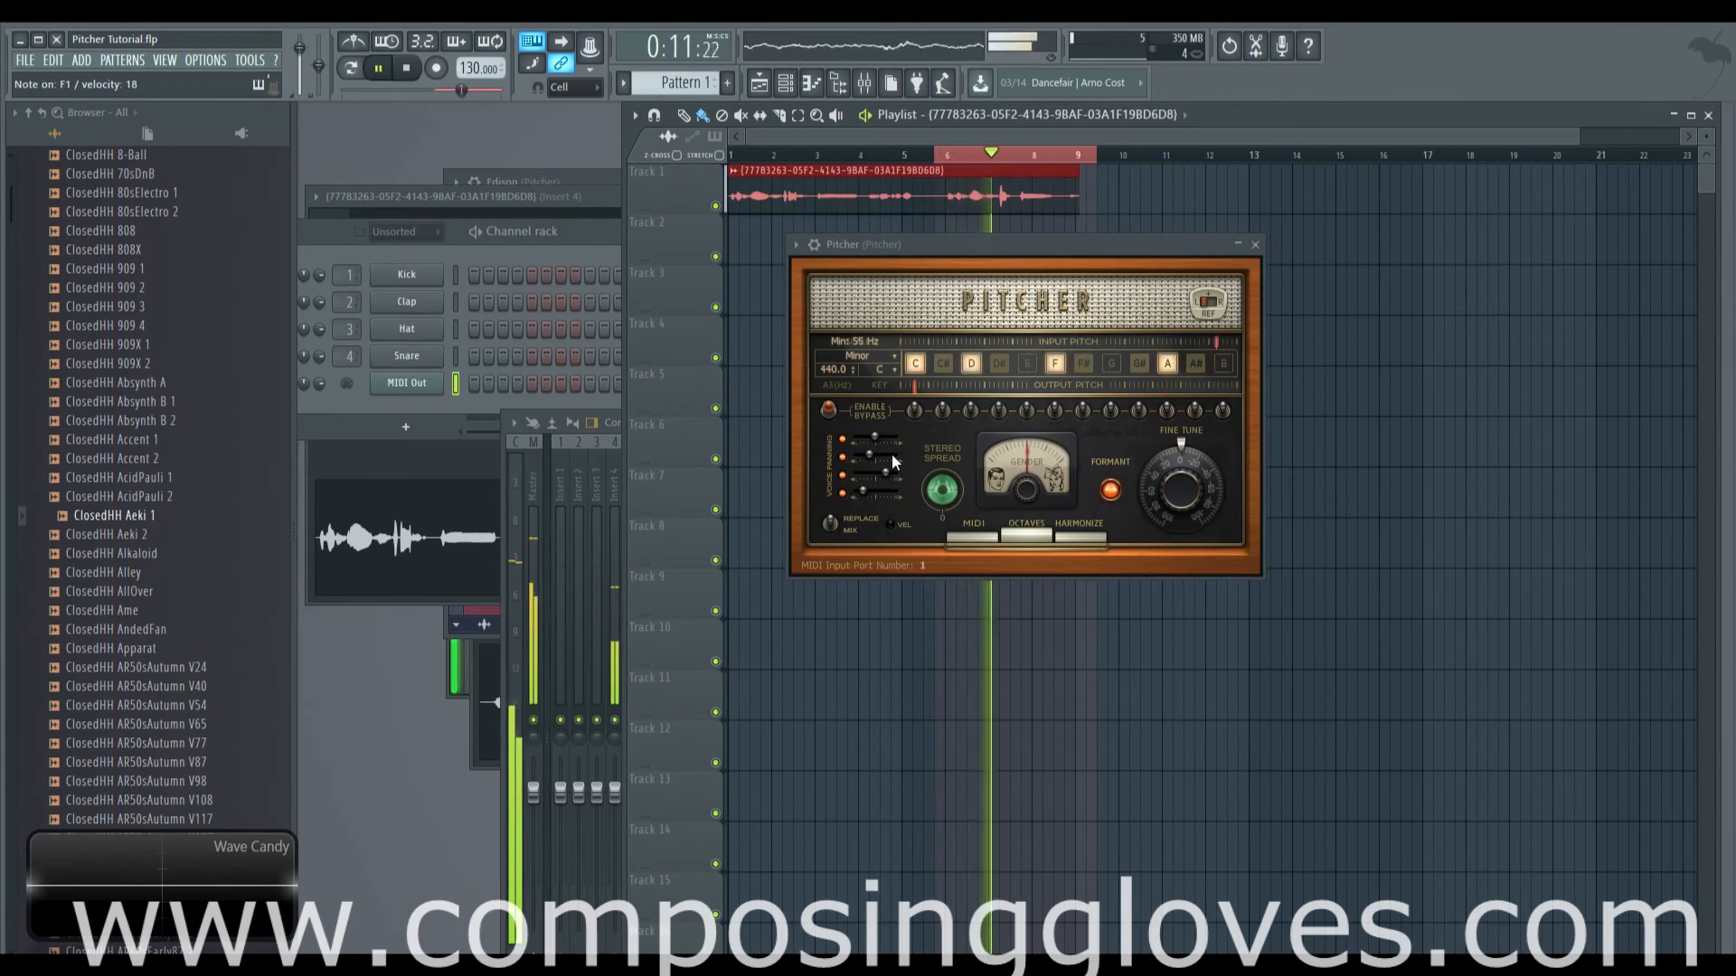
{"action": "key", "text": "space"}
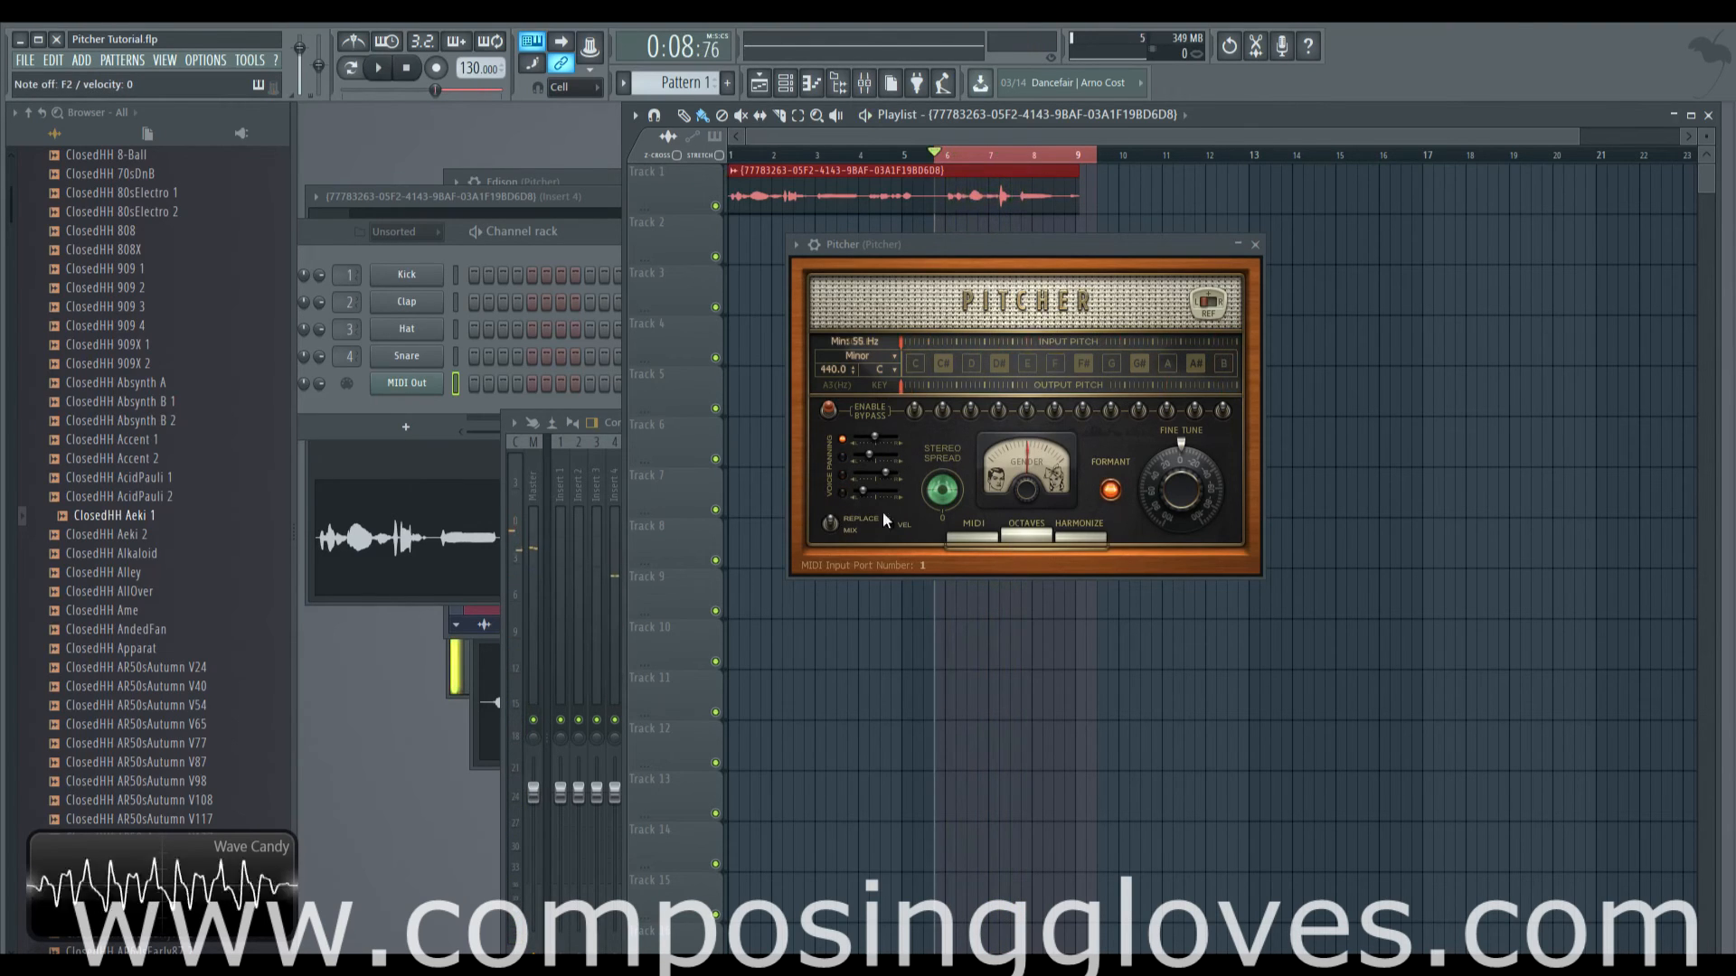
Set the Pitcher mixer track's audio input to mono Mic 1 and enable its Maximus, Fruity Reeverb 2 and Fruity Chorus effects
{"action": "left_click", "coordinate": [865, 83]}
{"action": "left_click", "coordinate": [1517, 448]}
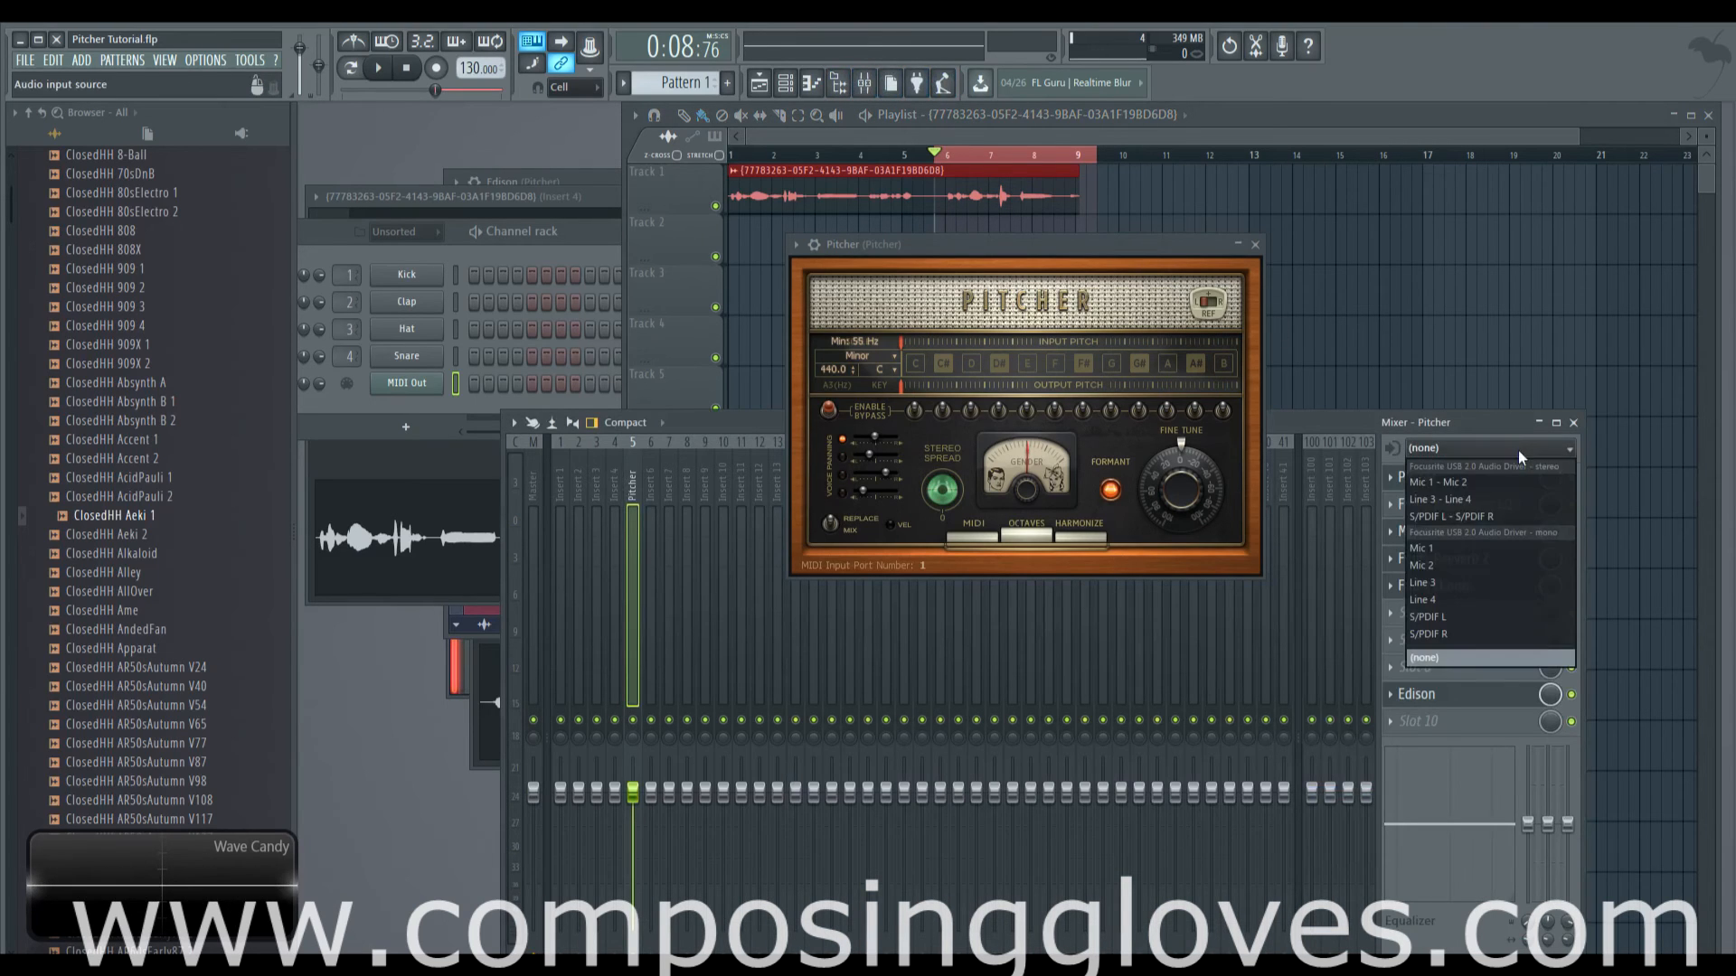
{"action": "left_click", "coordinate": [1487, 548]}
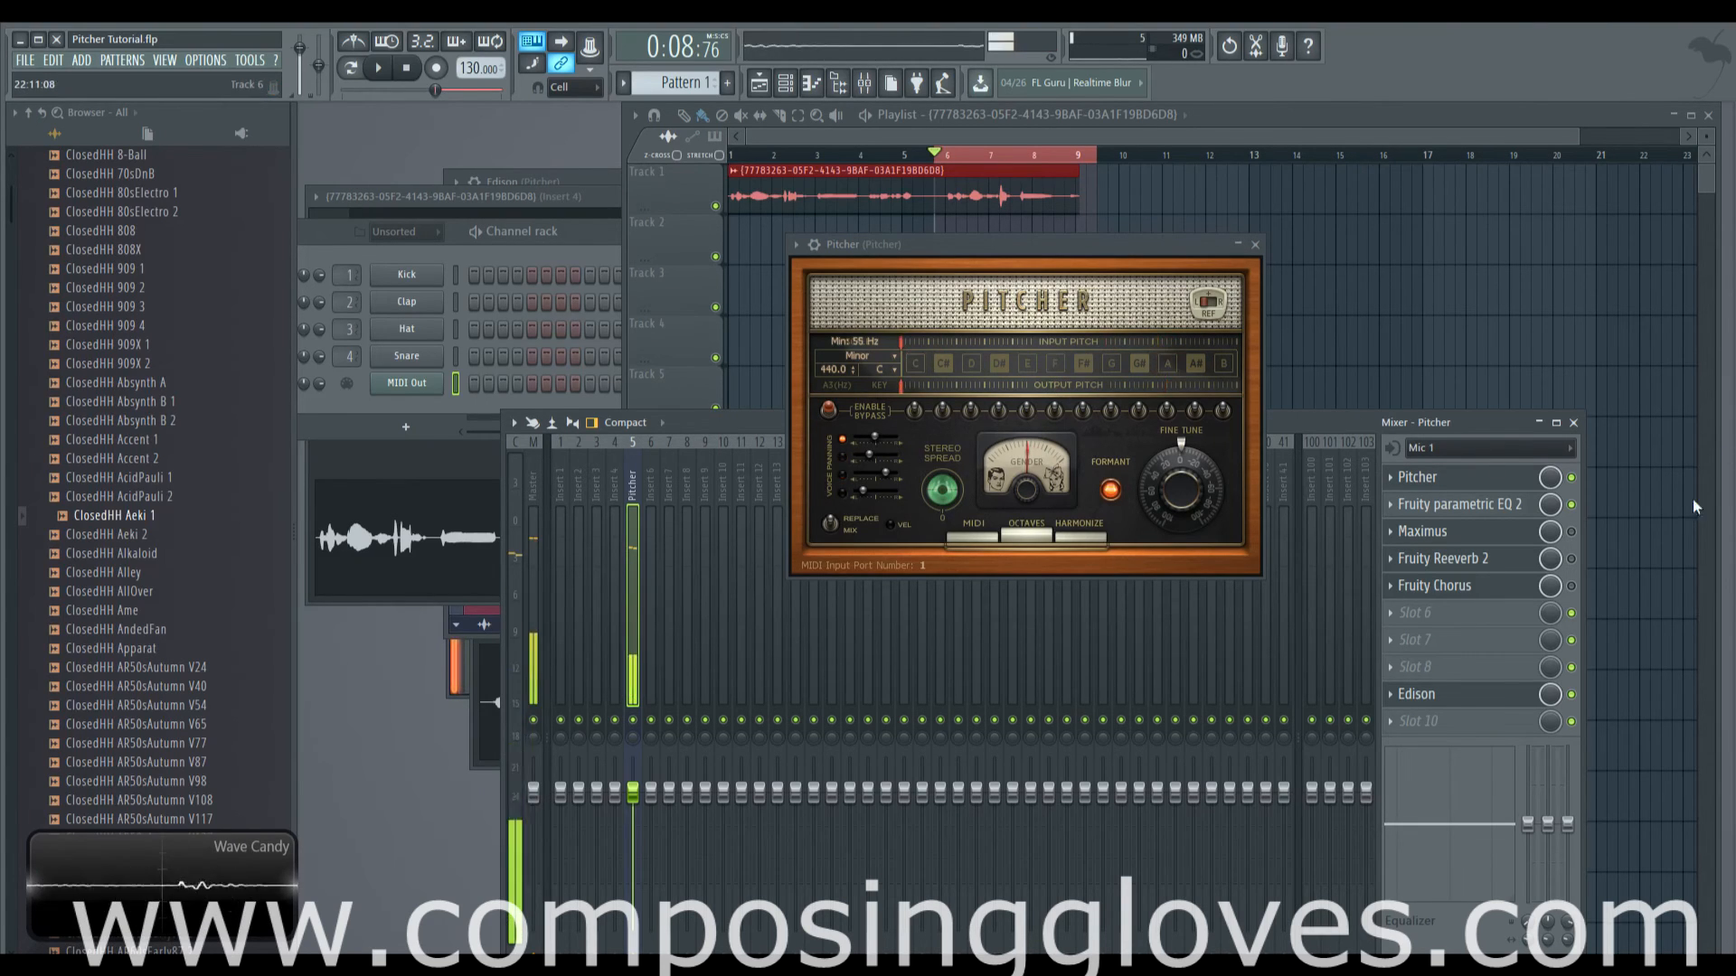
{"action": "left_click", "coordinate": [1571, 532]}
{"action": "left_click", "coordinate": [1571, 558]}
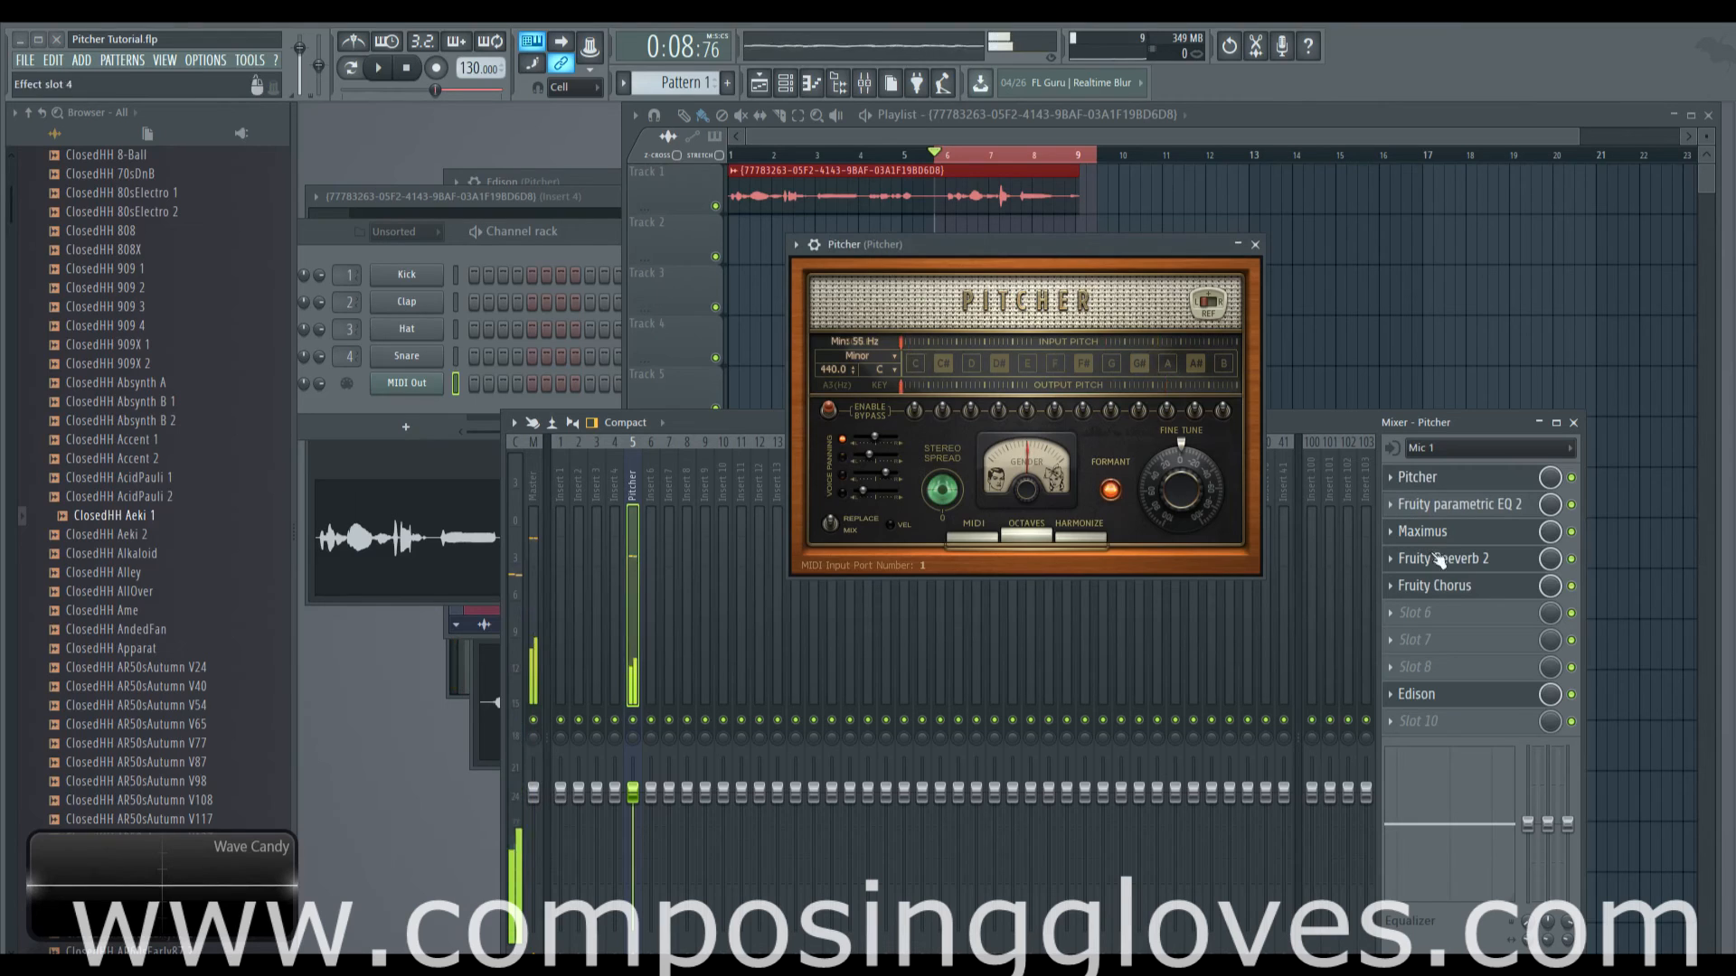
Compare the live microphone sound with Fruity parametric EQ 2, Maximus, Fruity Reeverb 2 and Fruity Chorus bypassed, and re-enable all four
{"action": "left_click", "coordinate": [1571, 504]}
{"action": "left_click", "coordinate": [1571, 532]}
{"action": "left_click", "coordinate": [1571, 559]}
{"action": "left_click", "coordinate": [1571, 586]}
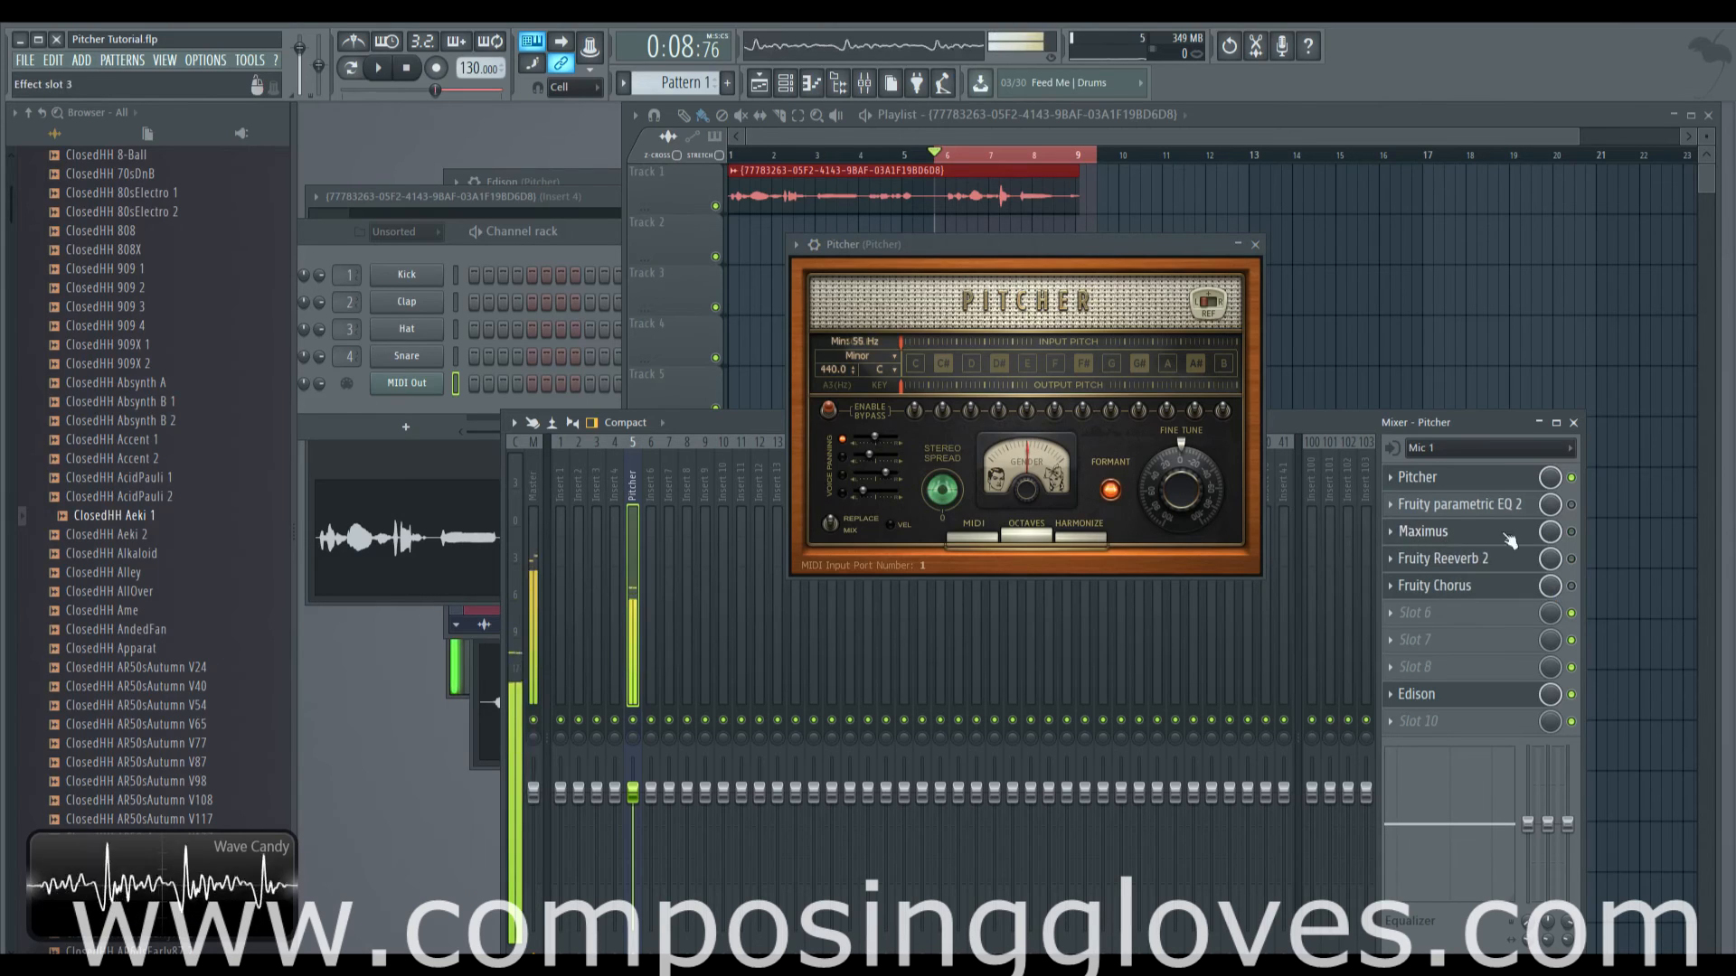
{"action": "left_click", "coordinate": [1571, 586]}
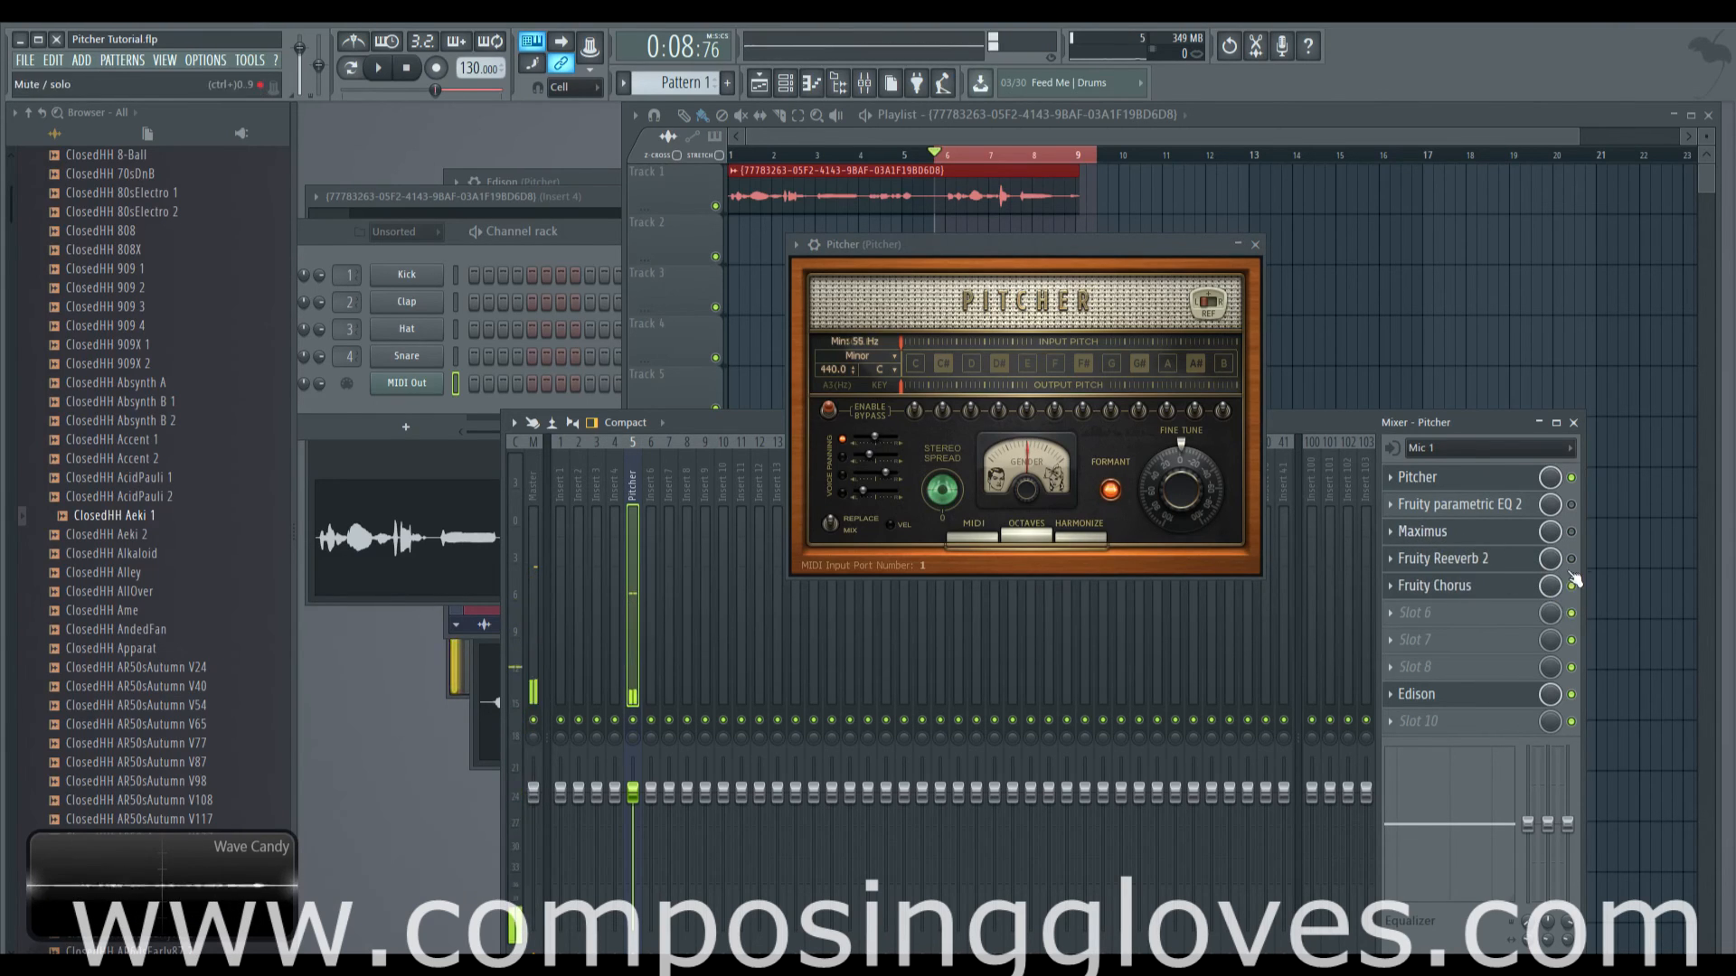
{"action": "left_click", "coordinate": [1571, 559]}
{"action": "left_click", "coordinate": [1571, 531]}
{"action": "left_click", "coordinate": [1571, 503]}
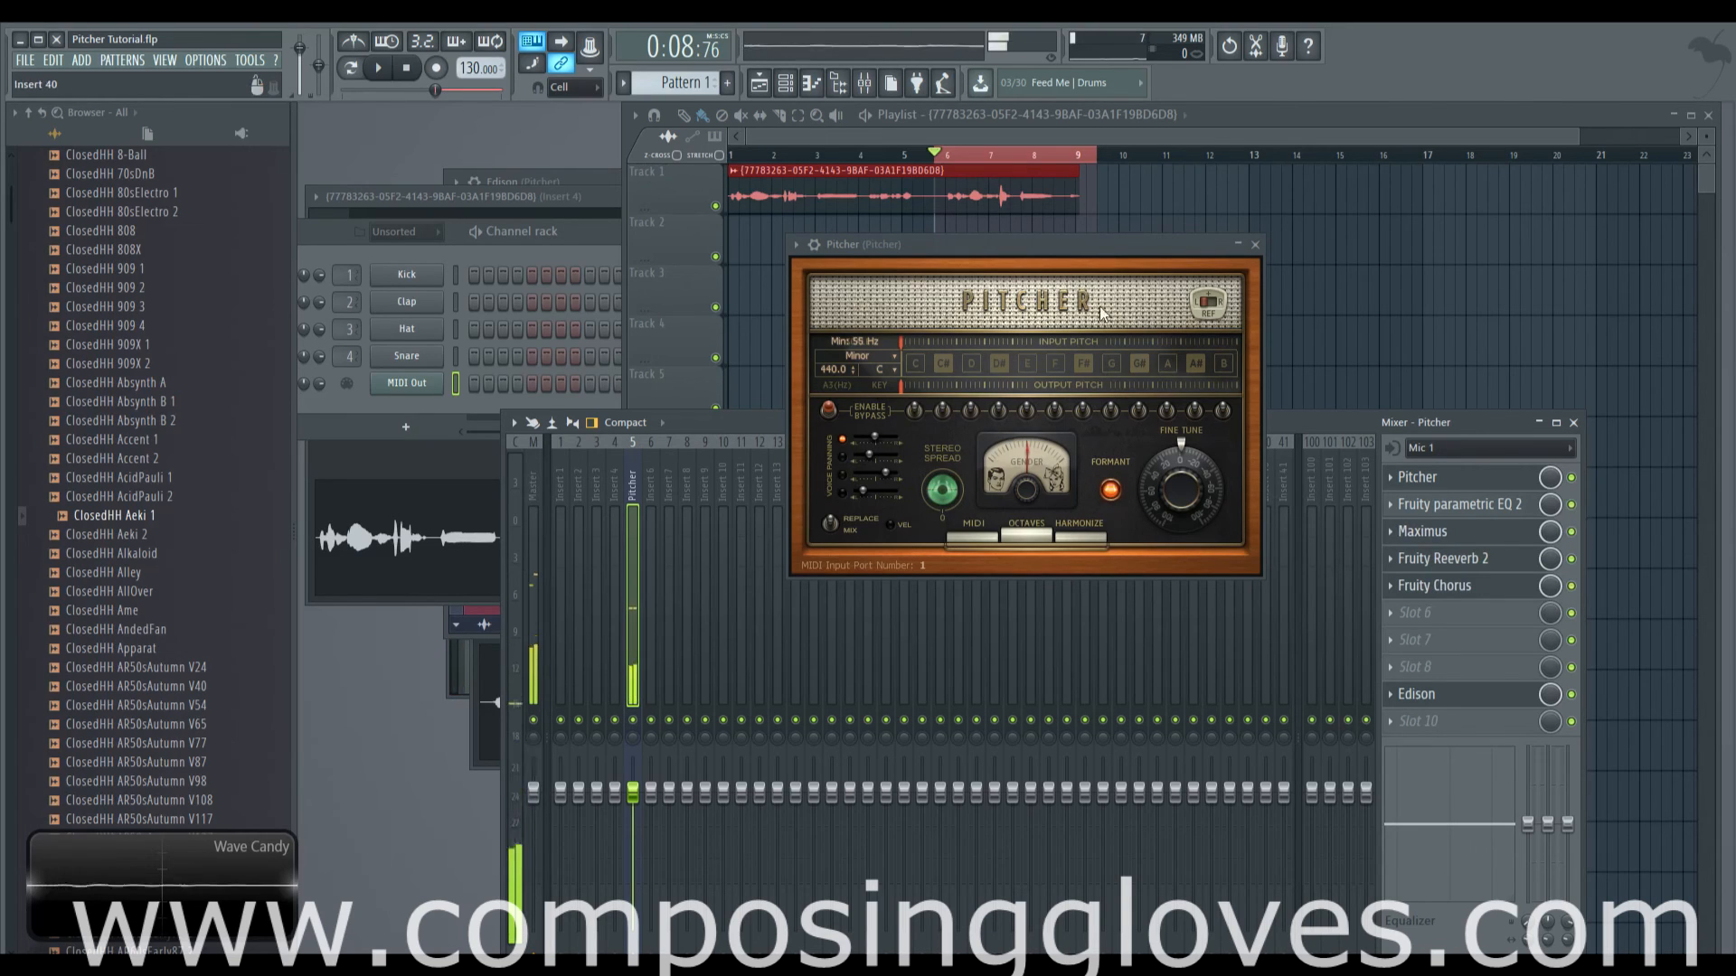
Audition live microphone vocals harmonized through Pitcher with MIDI notes, and set the mixer track's audio input to none
{"action": "left_click", "coordinate": [1062, 243]}
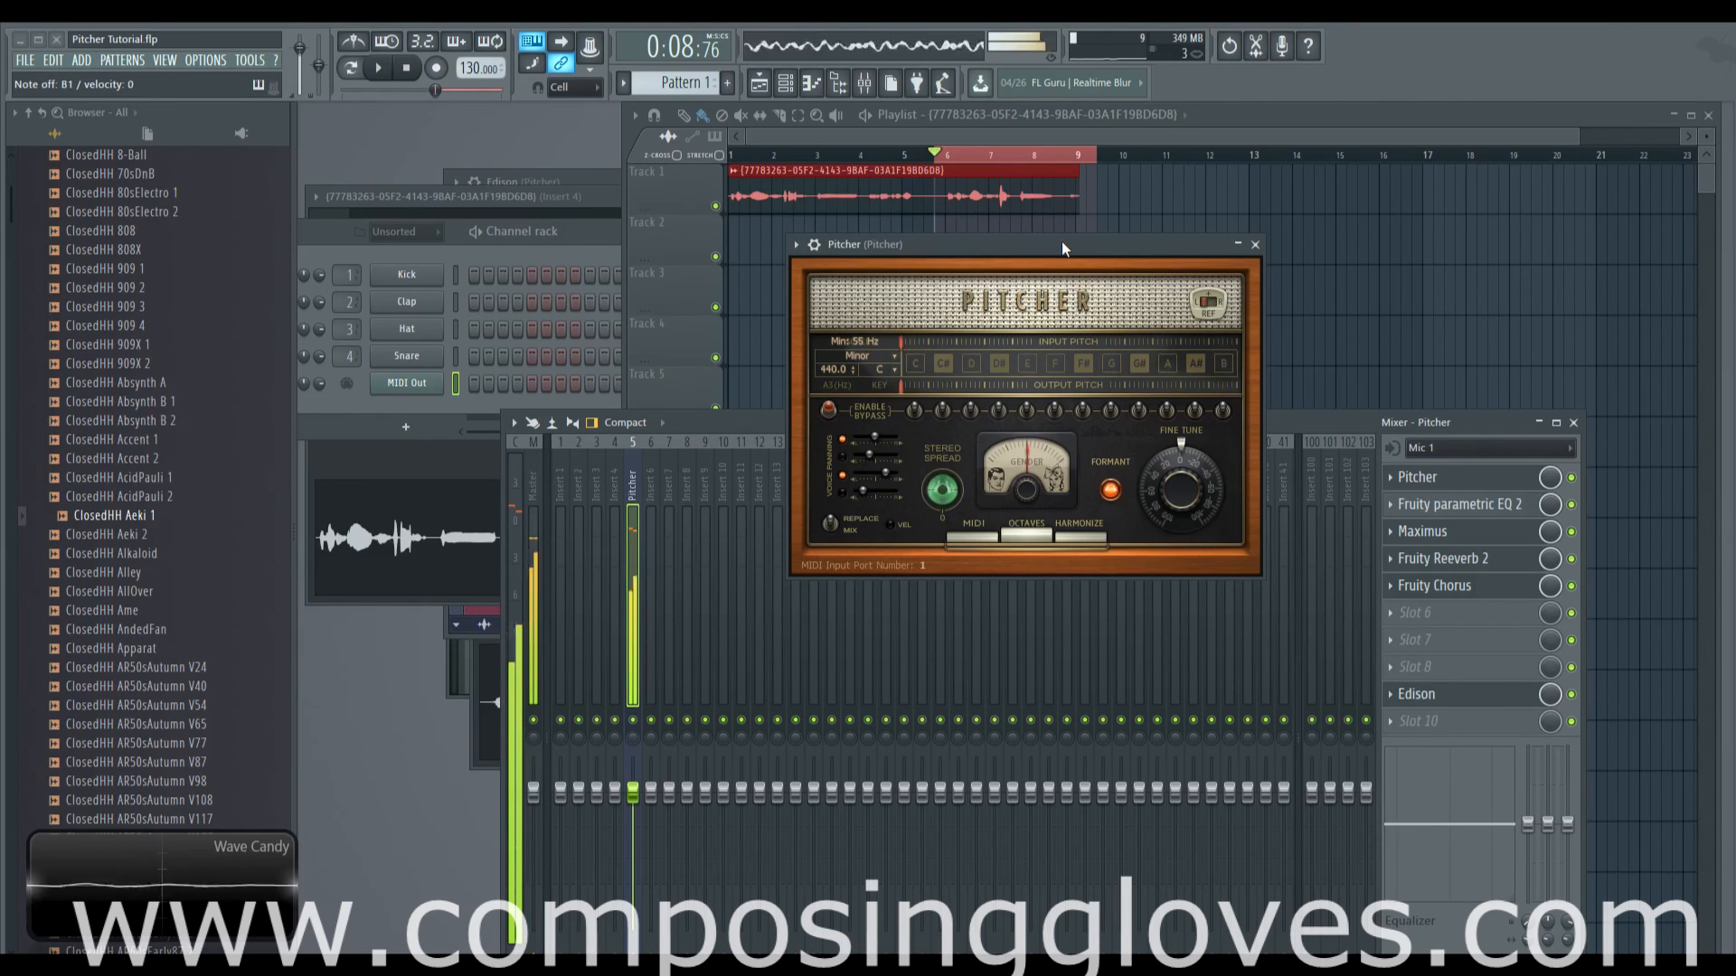
{"action": "left_click", "coordinate": [1468, 444]}
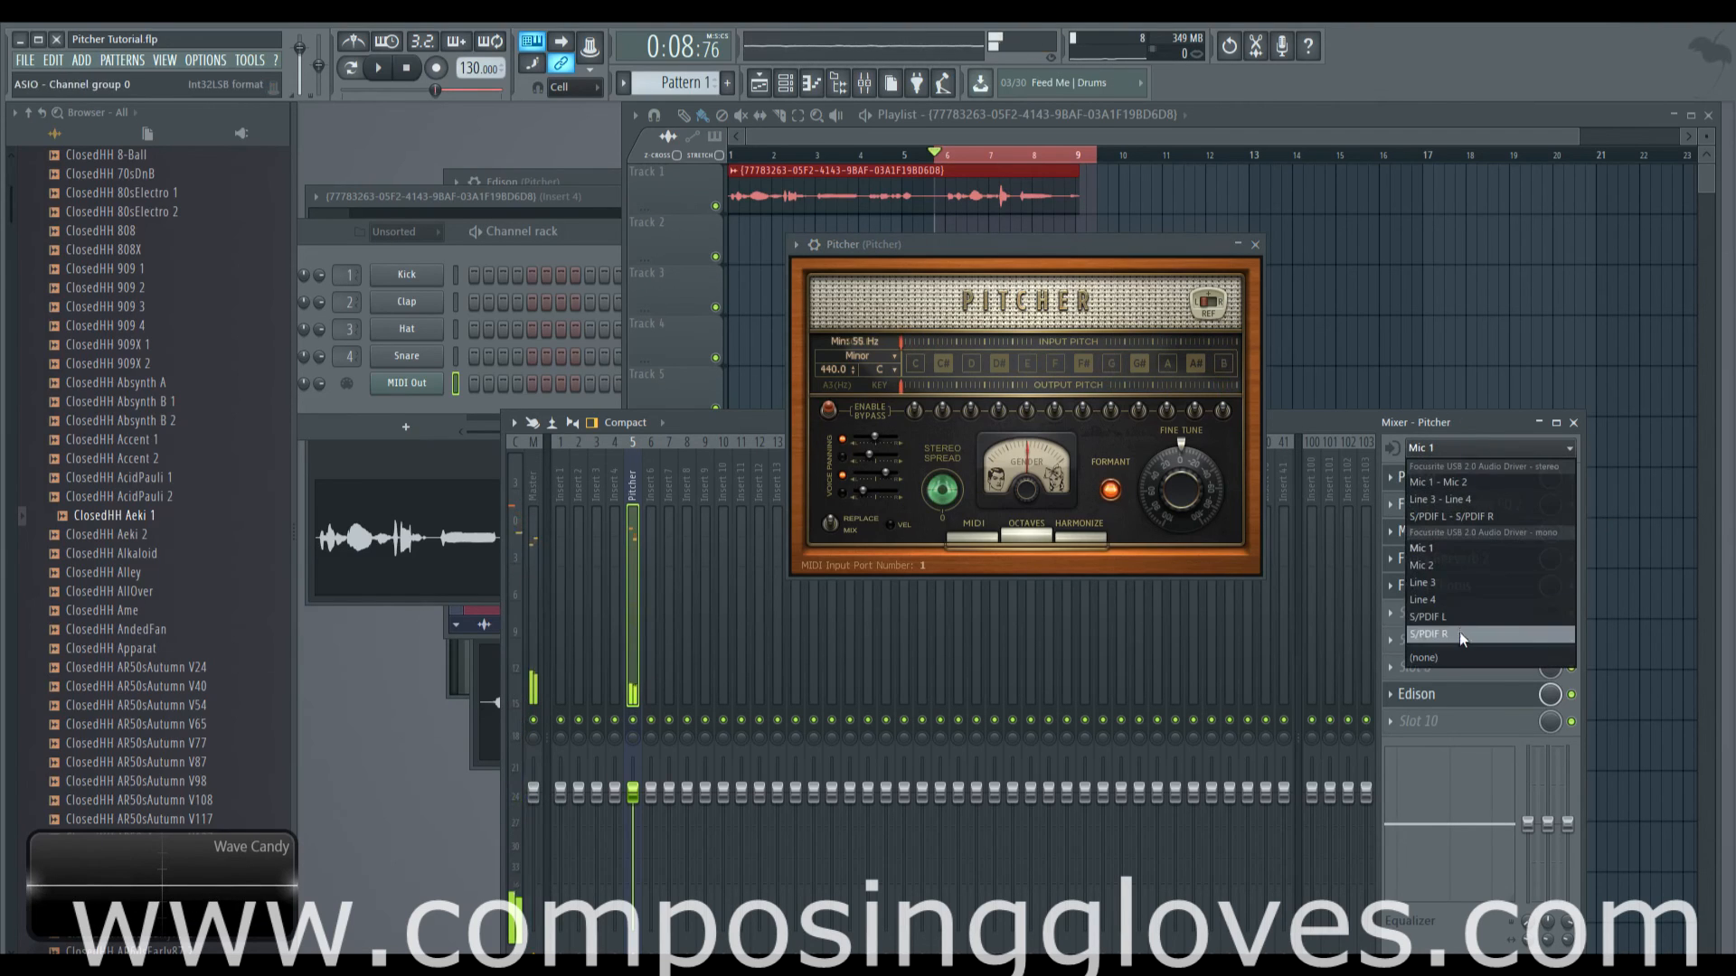
{"action": "left_click", "coordinate": [1457, 655]}
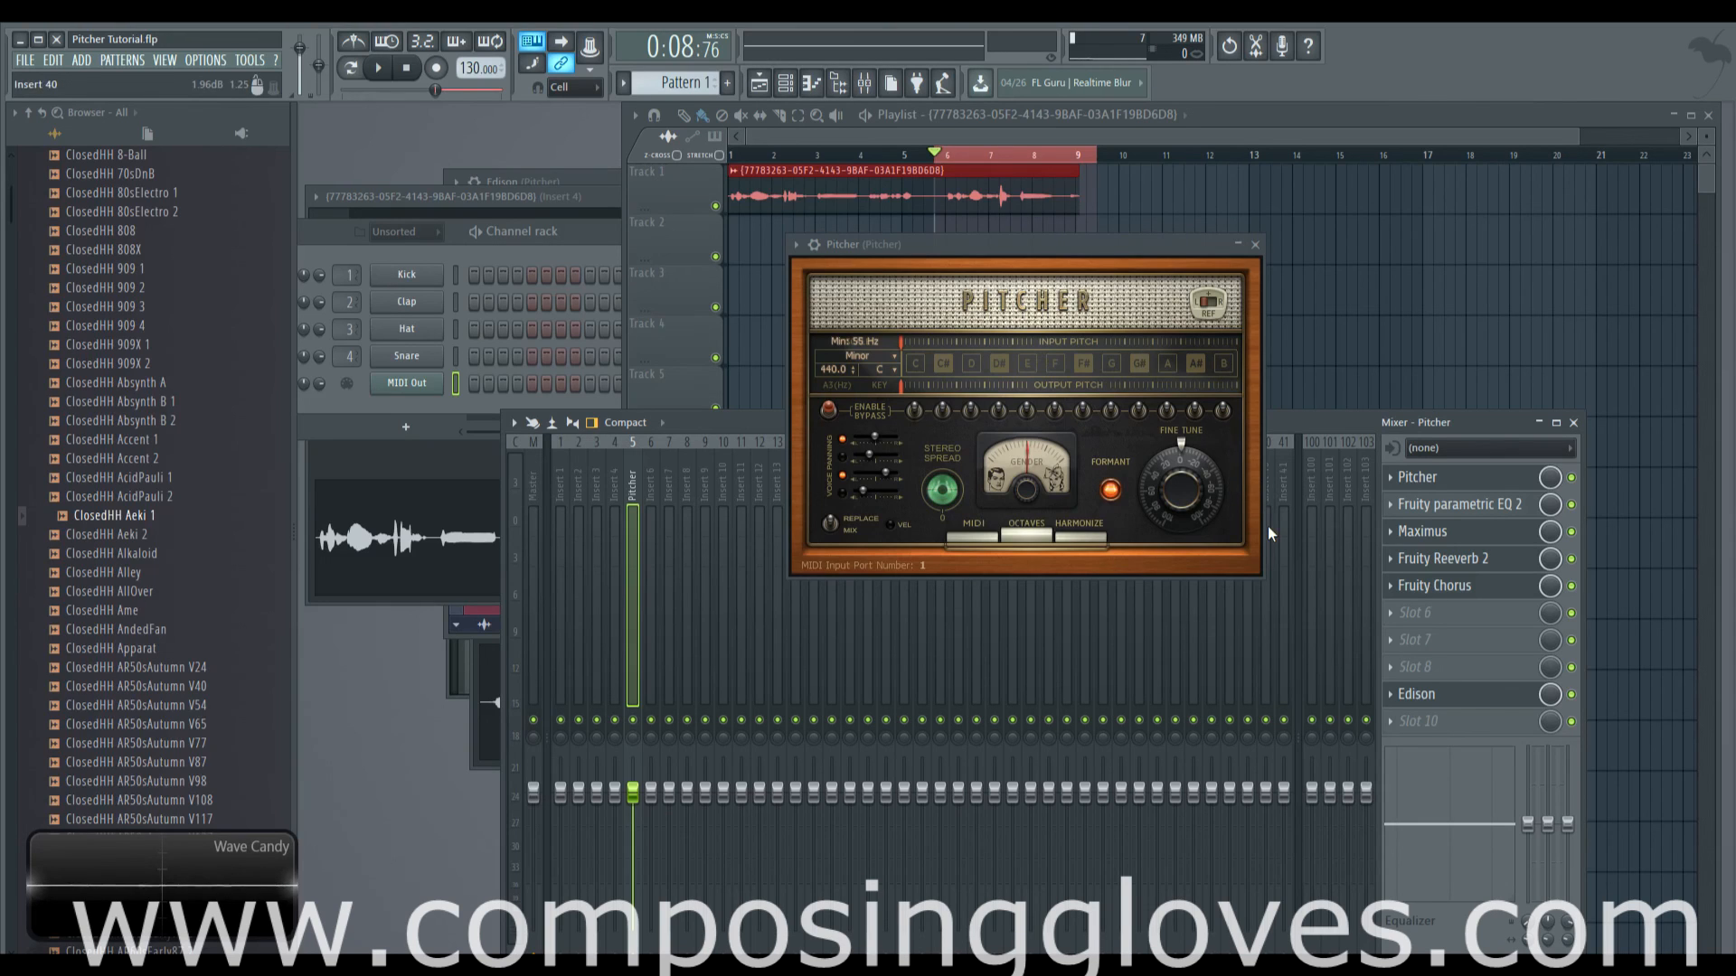
Shift the Pitcher window slightly and route Mic 1 into the Pitcher mixer track again
{"action": "left_click_drag", "start_coordinate": [1103, 242], "coordinate": [1078, 249]}
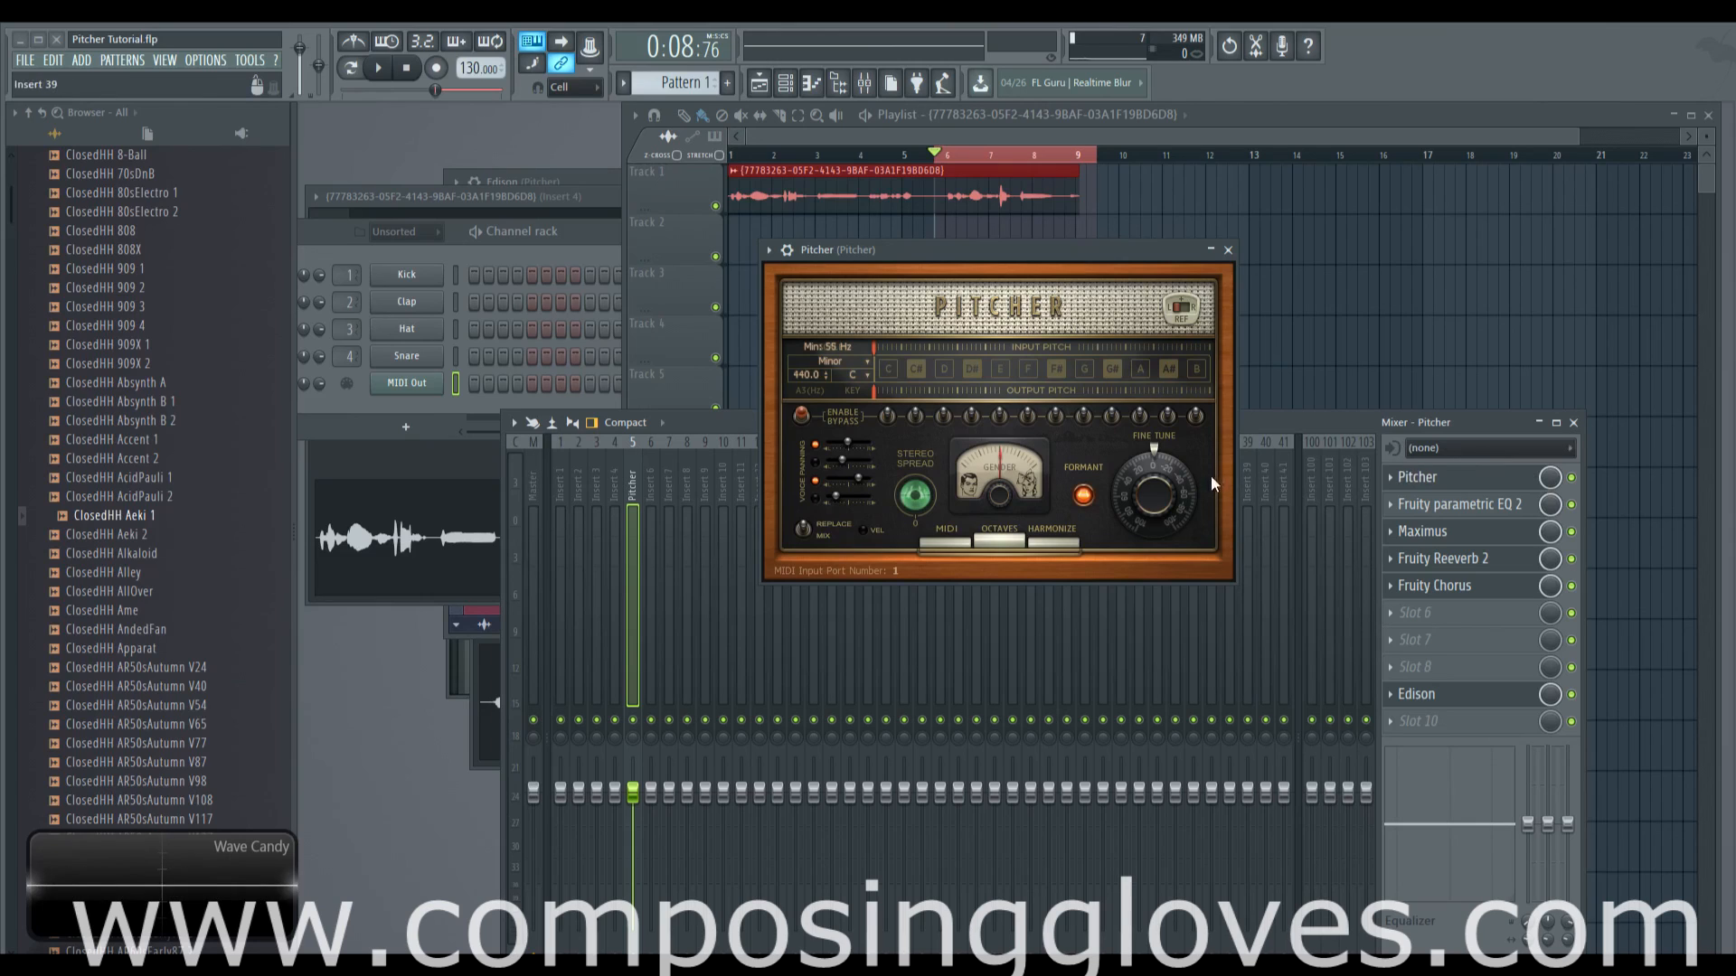
{"action": "left_click", "coordinate": [1484, 450]}
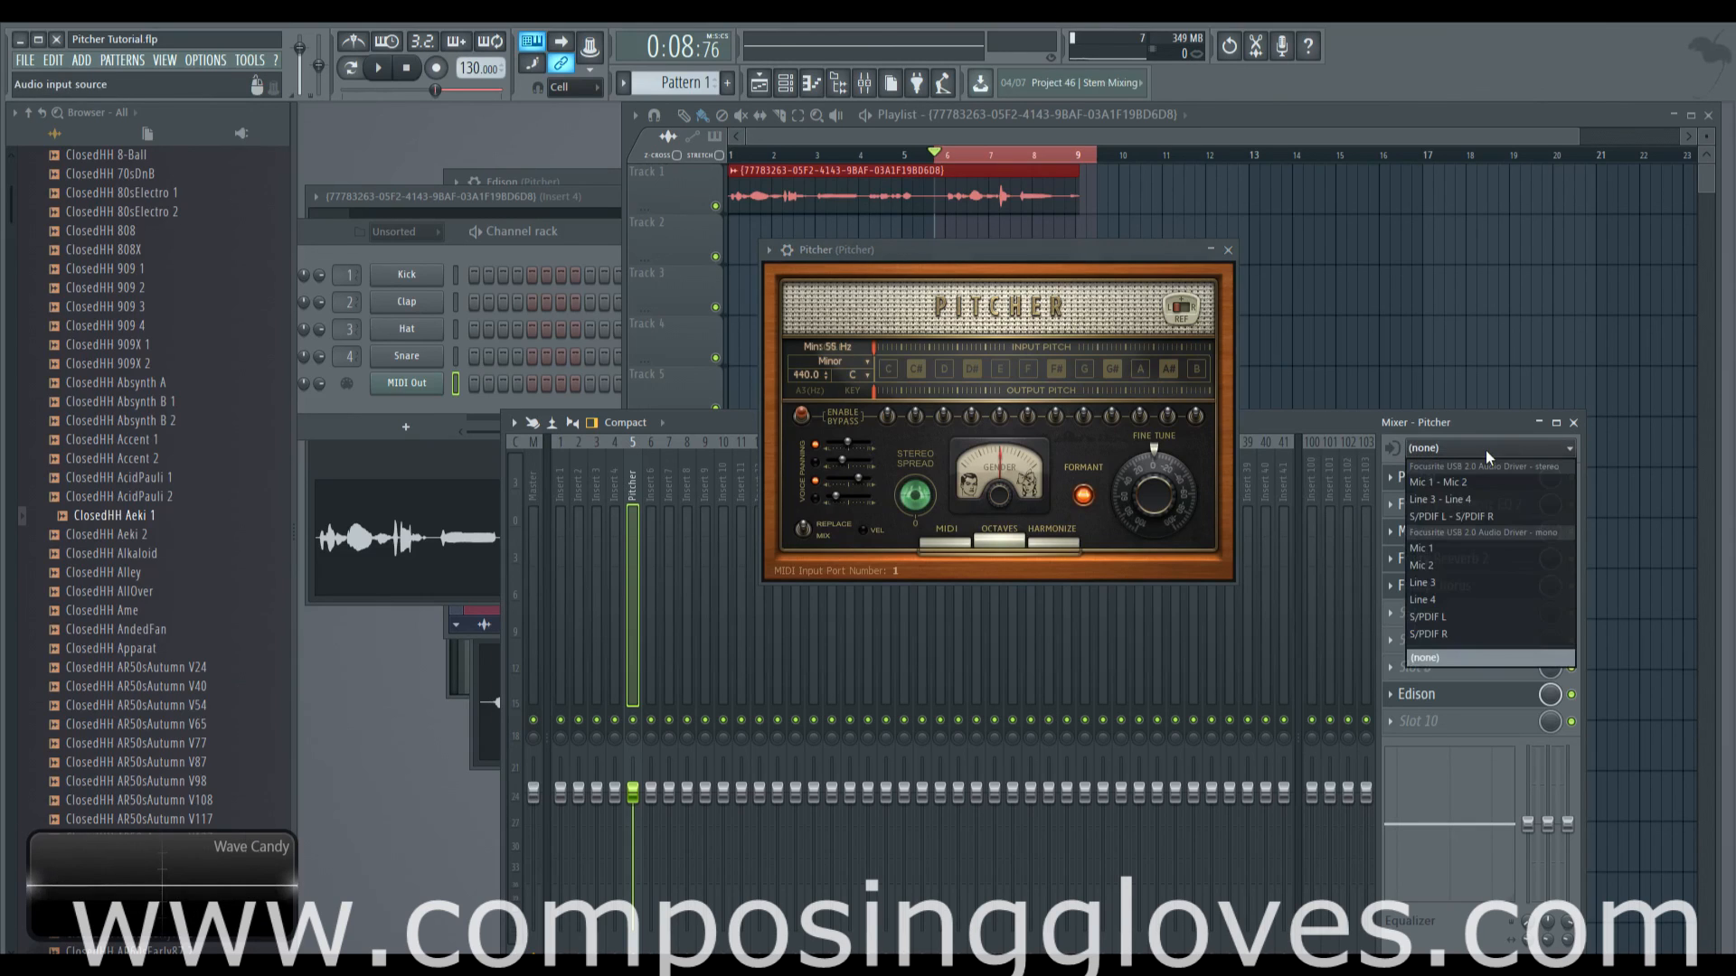
{"action": "left_click", "coordinate": [1479, 546]}
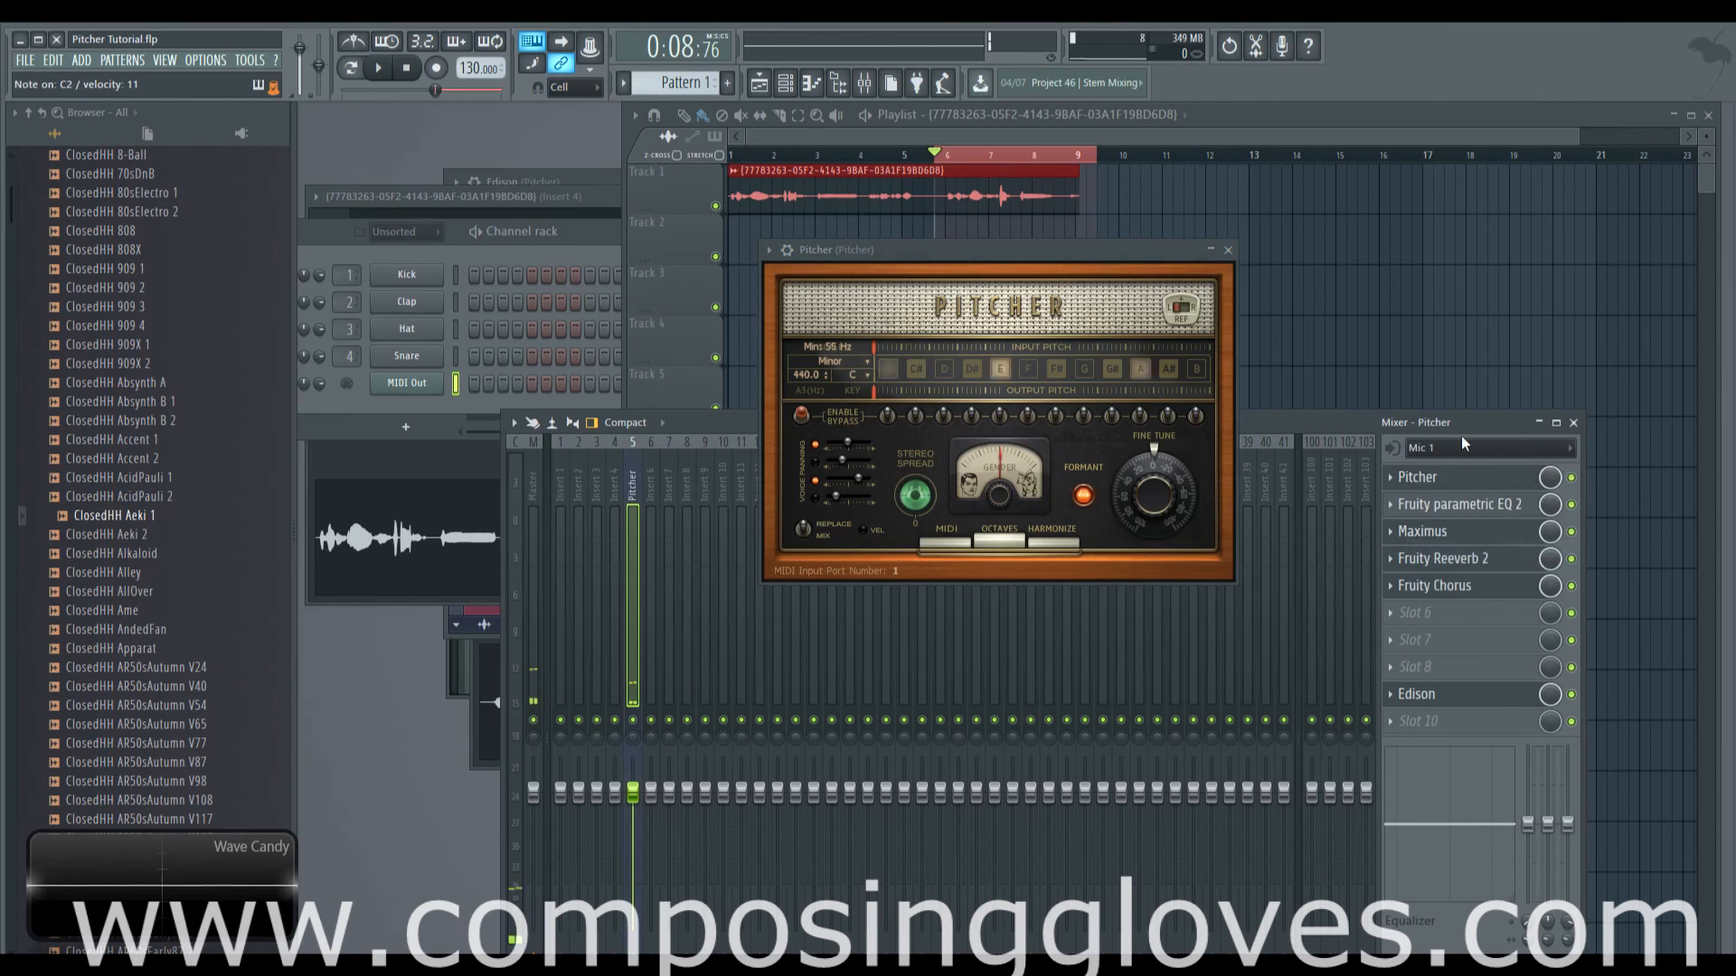